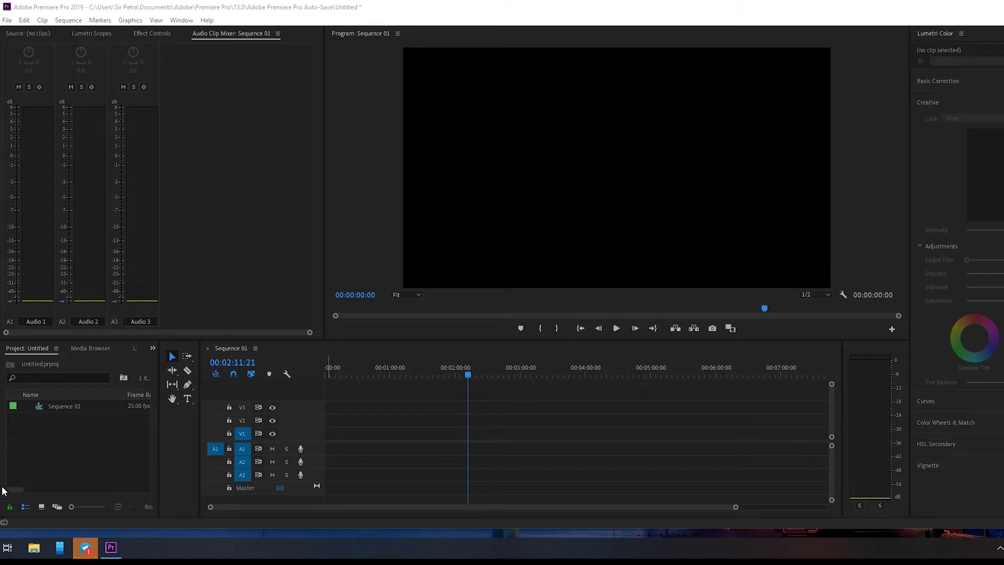
# Step: Import the GX011537.MP4 video into the project and open it in the Source monitor
pyautogui.moveTo(3, 416); pyautogui.dragTo(75, 453)
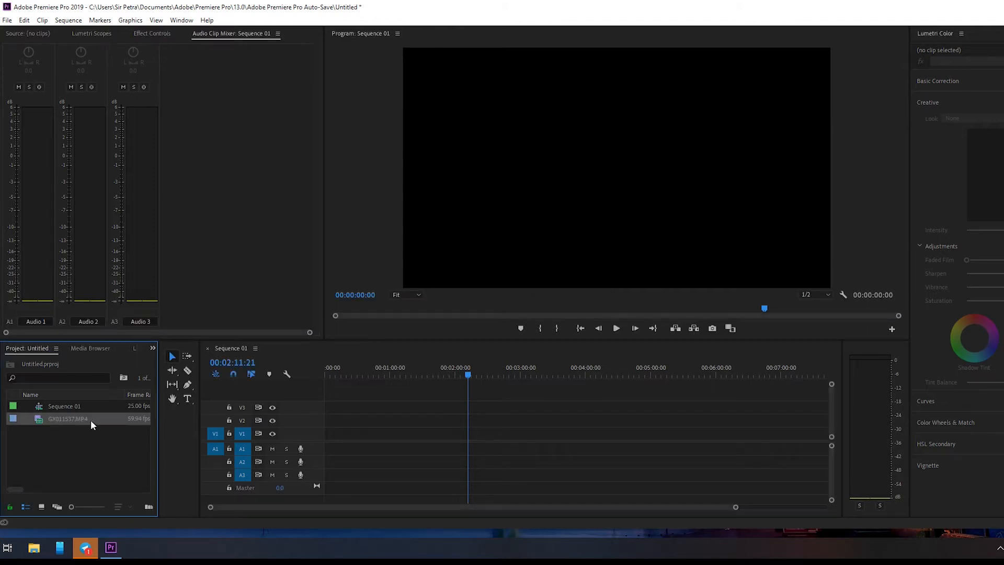
pyautogui.click(89, 431)
pyautogui.doubleClick(65, 419)
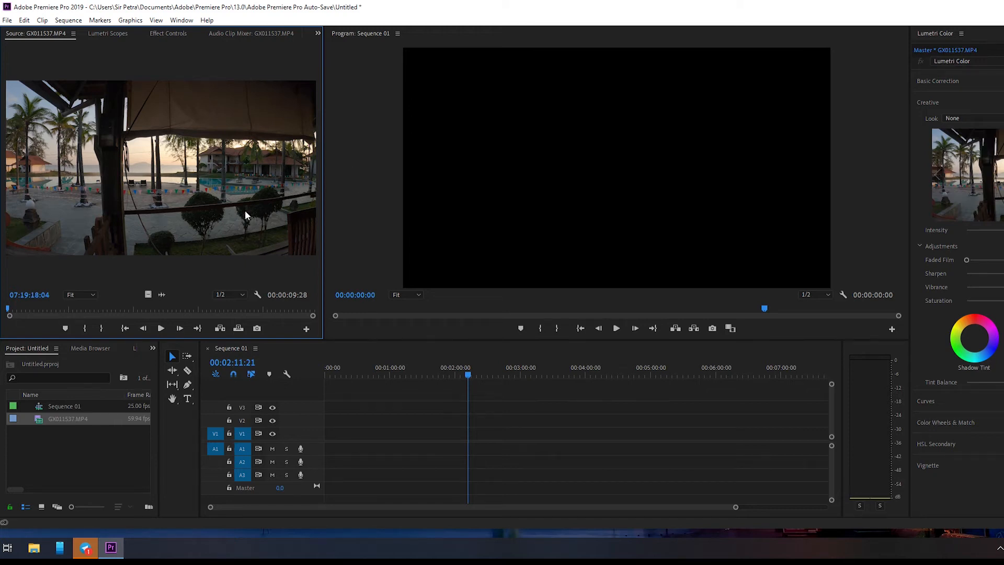
# Step: Switch the layout to the Editing workspace
pyautogui.click(181, 19)
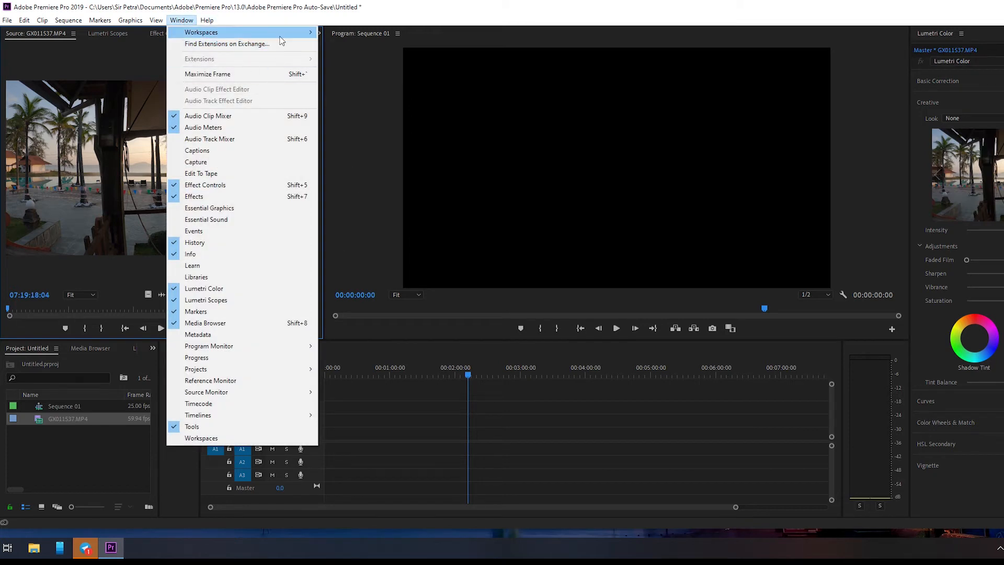
pyautogui.moveTo(280, 35)
pyautogui.click(402, 78)
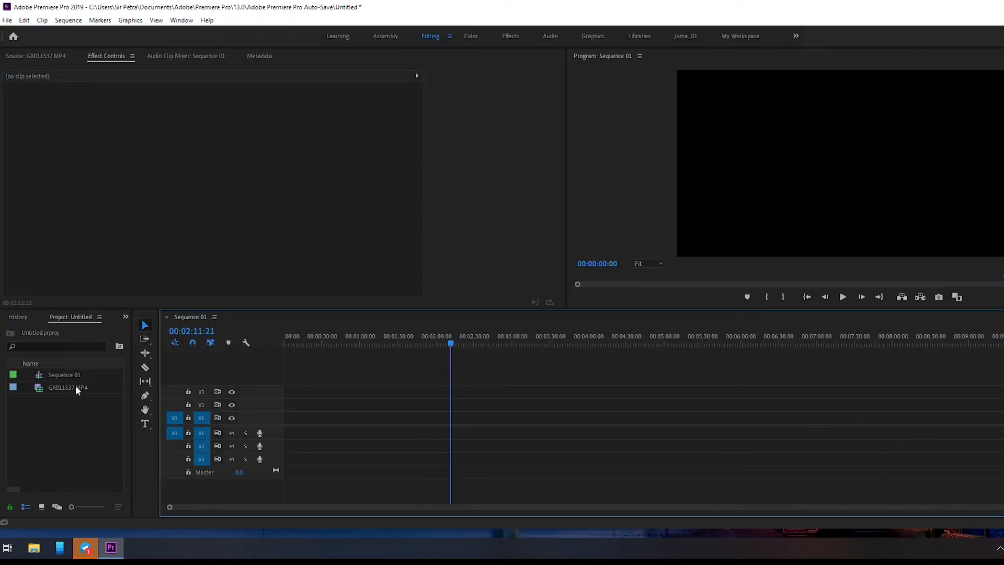
# Step: Show the GX011537.MP4 clip in the Source monitor and scrub its opening frames
pyautogui.click(75, 388)
pyautogui.click(69, 386)
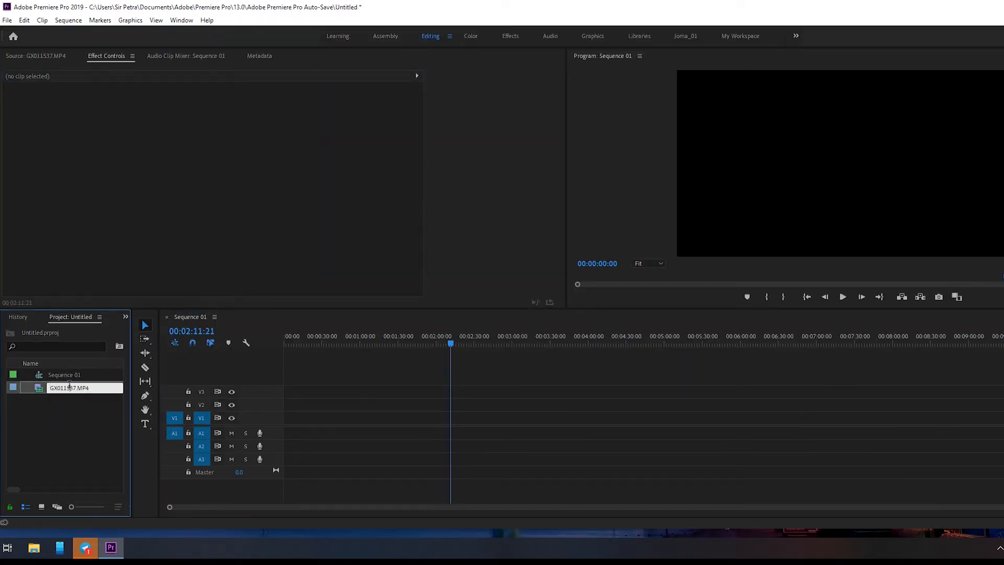
pyautogui.click(35, 56)
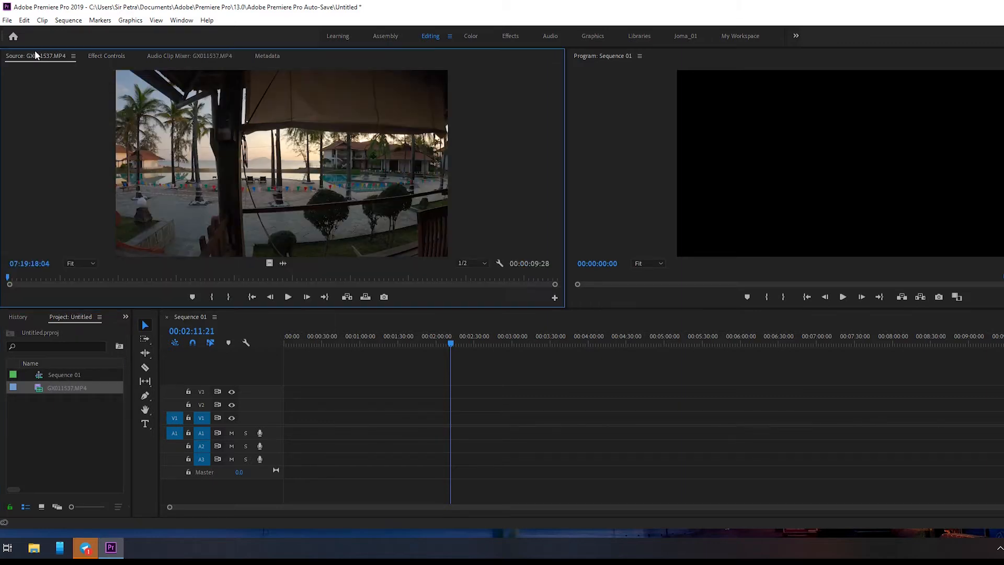
pyautogui.moveTo(8, 277)
pyautogui.mouseDown()
pyautogui.moveTo(451, 294)
pyautogui.moveTo(9, 285)
pyautogui.mouseUp()
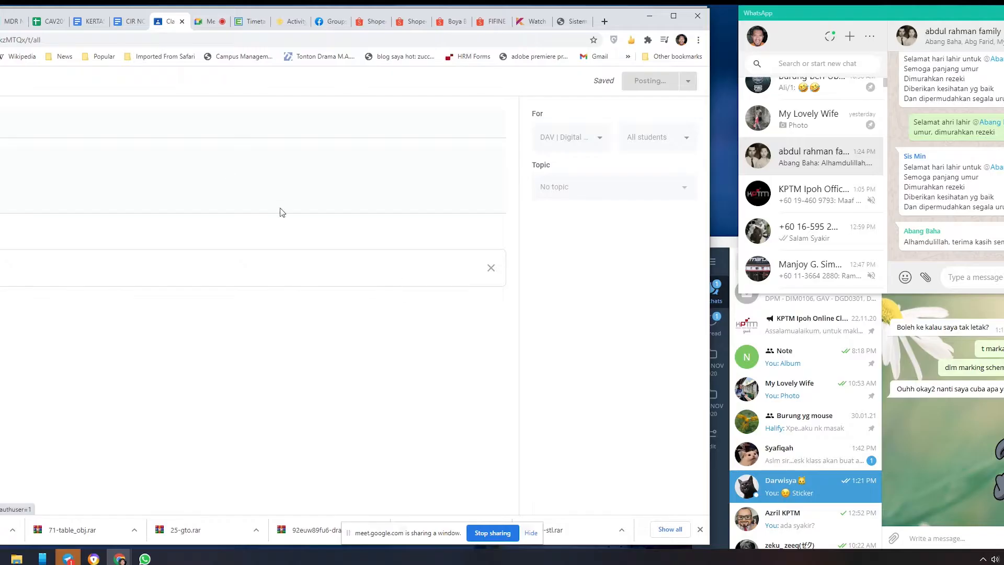
# Step: Admit the waiting participant to the Google Meet call and open a File Explorer window
pyautogui.click(211, 23)
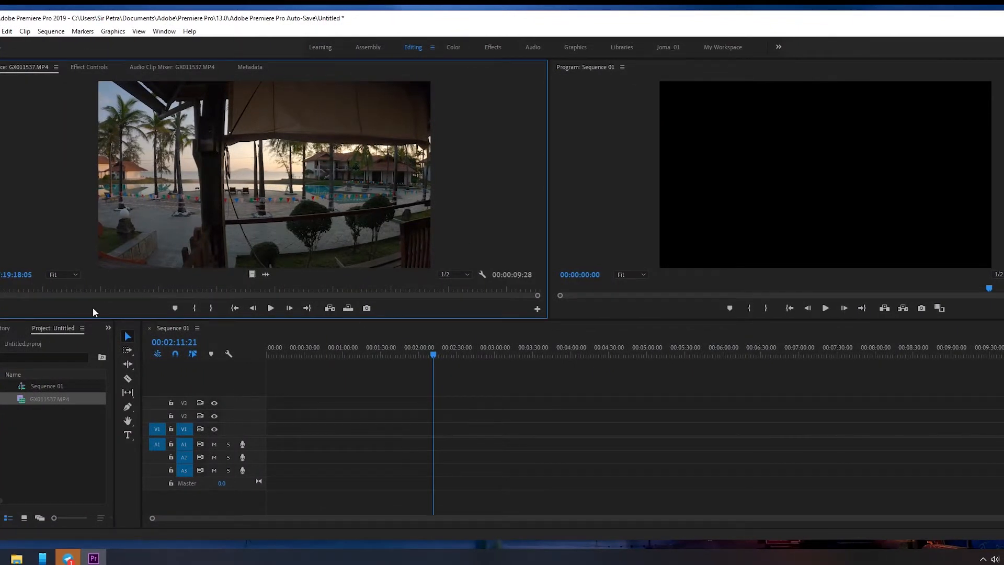
pyautogui.press('super+e')
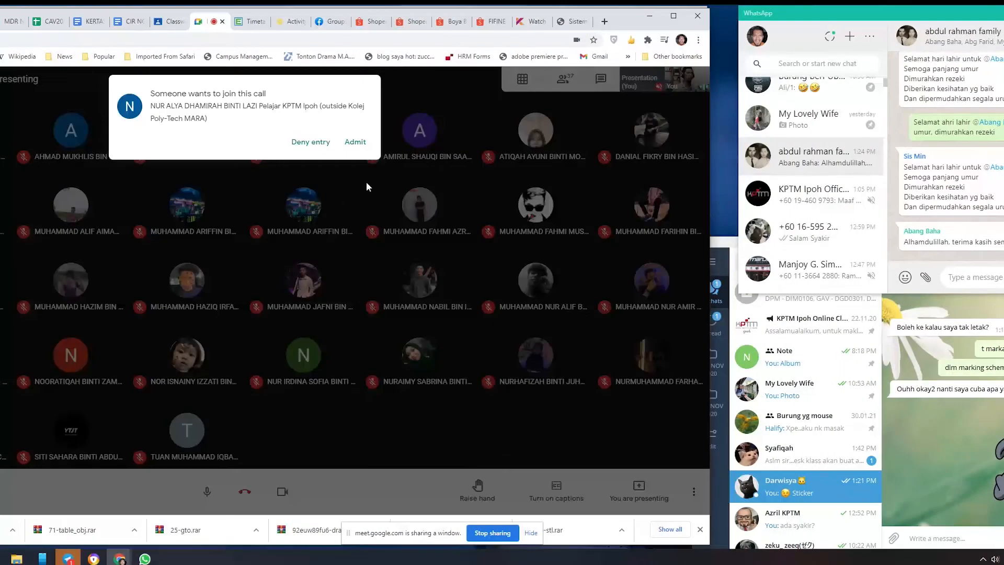
pyautogui.click(348, 143)
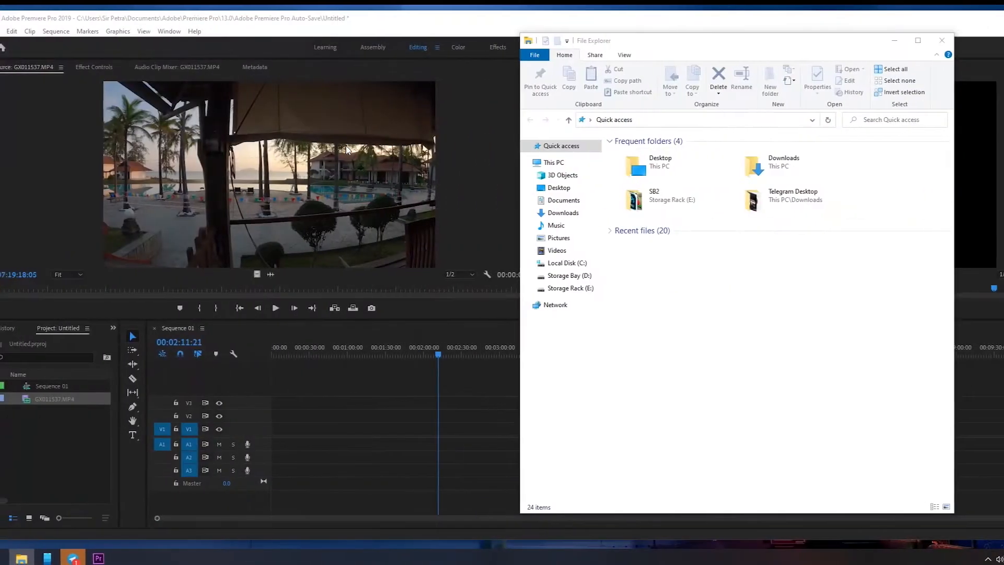
# Step: Import the Day-Freak audio file from the Videos folder into the project and close File Explorer
pyautogui.click(580, 251)
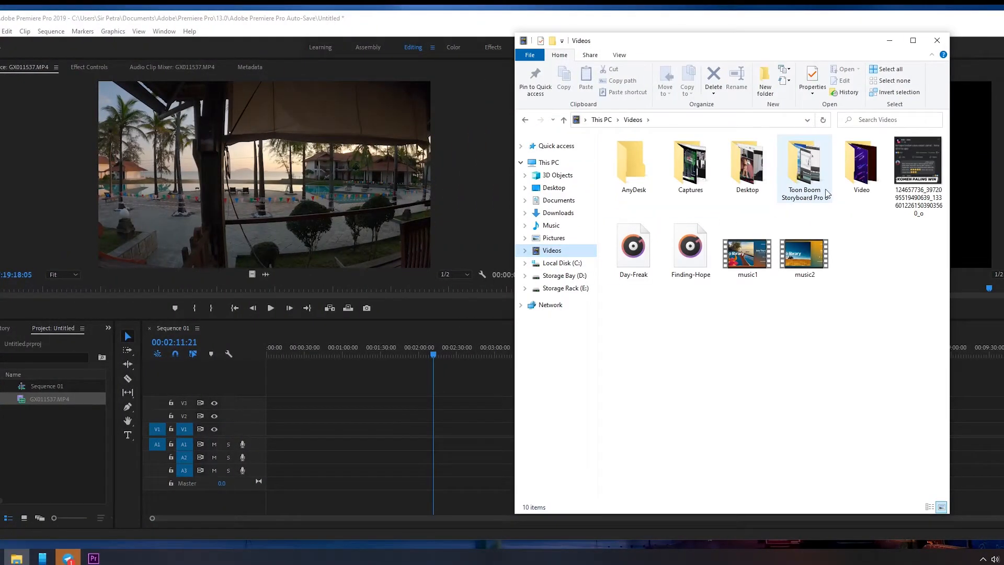
pyautogui.click(844, 192)
pyautogui.moveTo(633, 253); pyautogui.dragTo(34, 450)
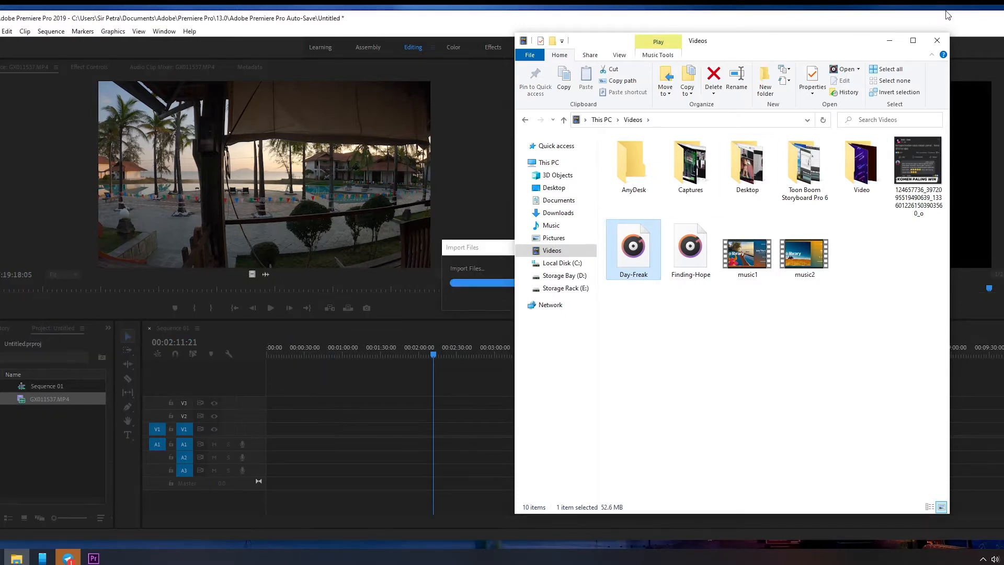
pyautogui.click(940, 44)
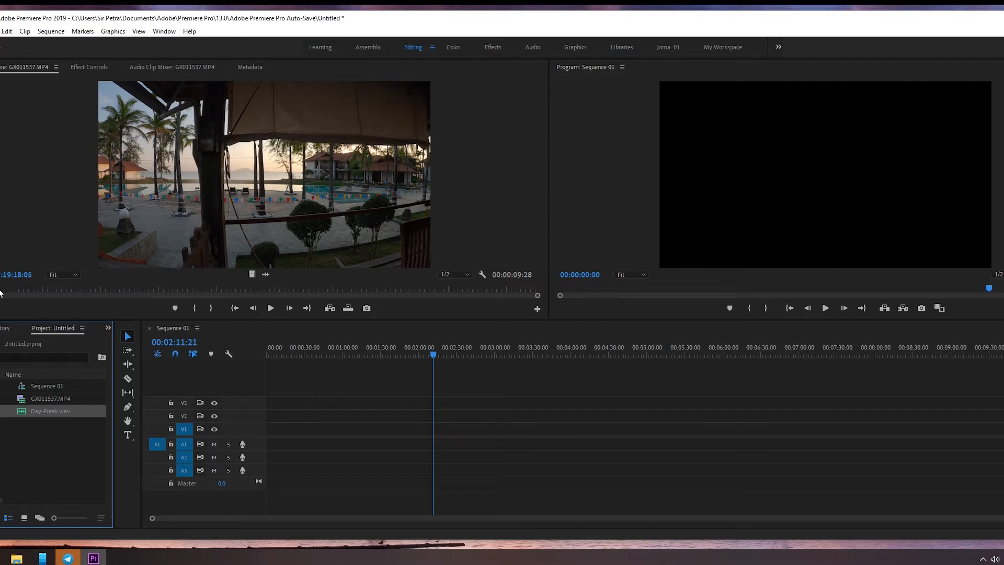
# Step: Scrub GX011537.MP4 forward in the Source monitor and select Day-Freak.wav in the project
pyautogui.moveTo(0, 291); pyautogui.dragTo(86, 294)
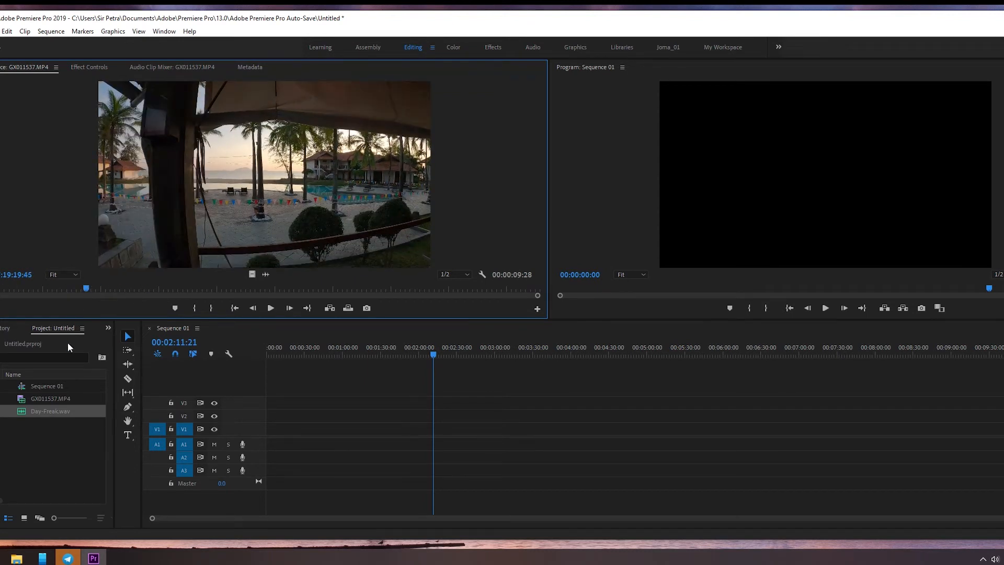
pyautogui.click(48, 425)
pyautogui.click(48, 412)
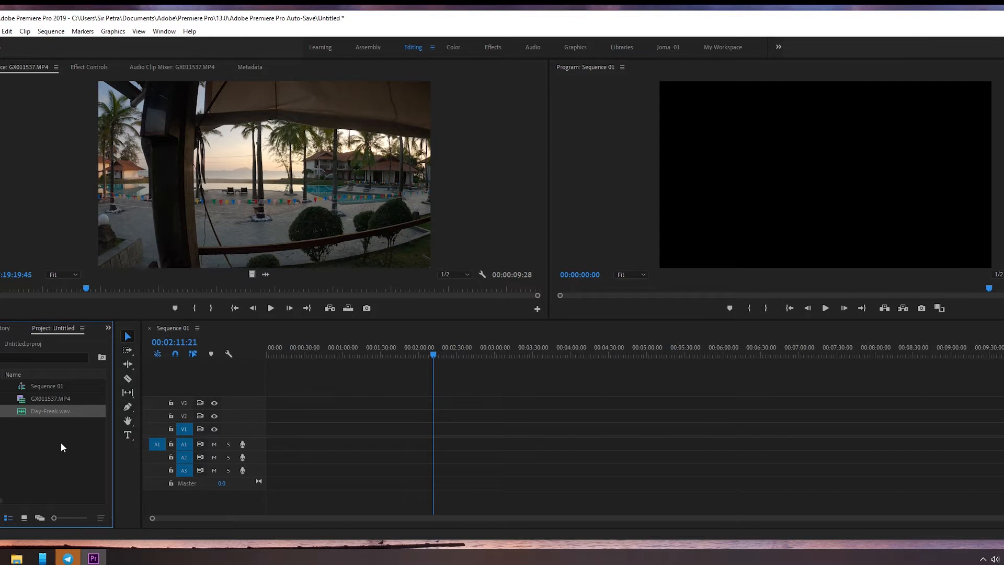
# Step: Place GX011537.MP4 at the start of tracks V1 and A1, keeping the existing sequence settings
pyautogui.click(49, 400)
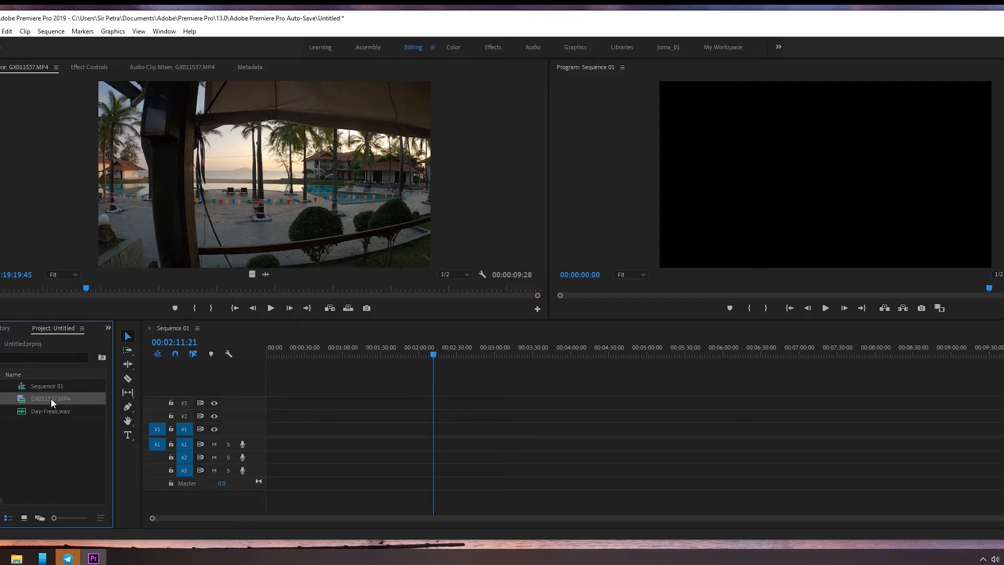
pyautogui.moveTo(51, 398); pyautogui.dragTo(272, 437)
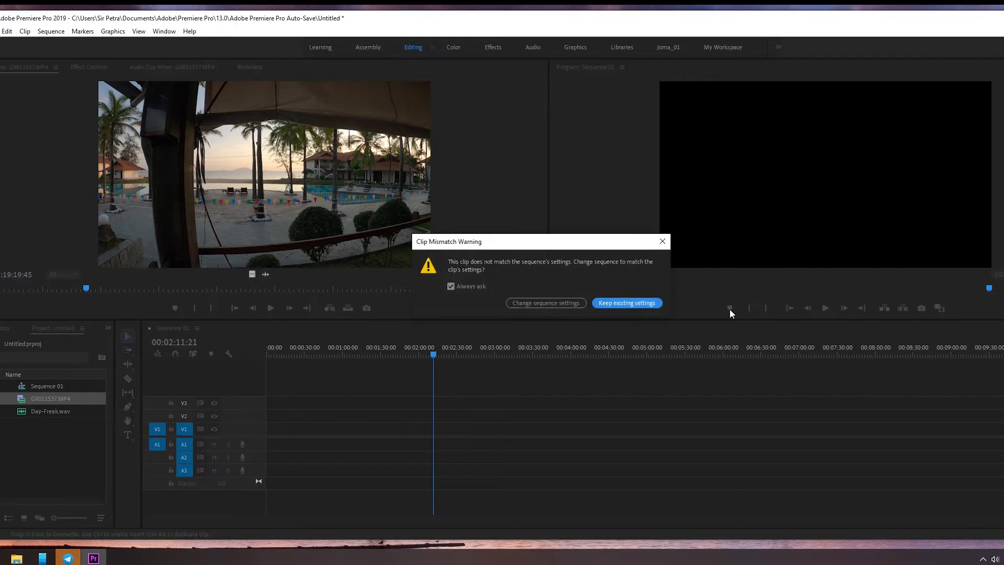
pyautogui.click(626, 303)
# Step: Scale the GX011537.MP4 clip in the sequence to the frame size
pyautogui.click(270, 356)
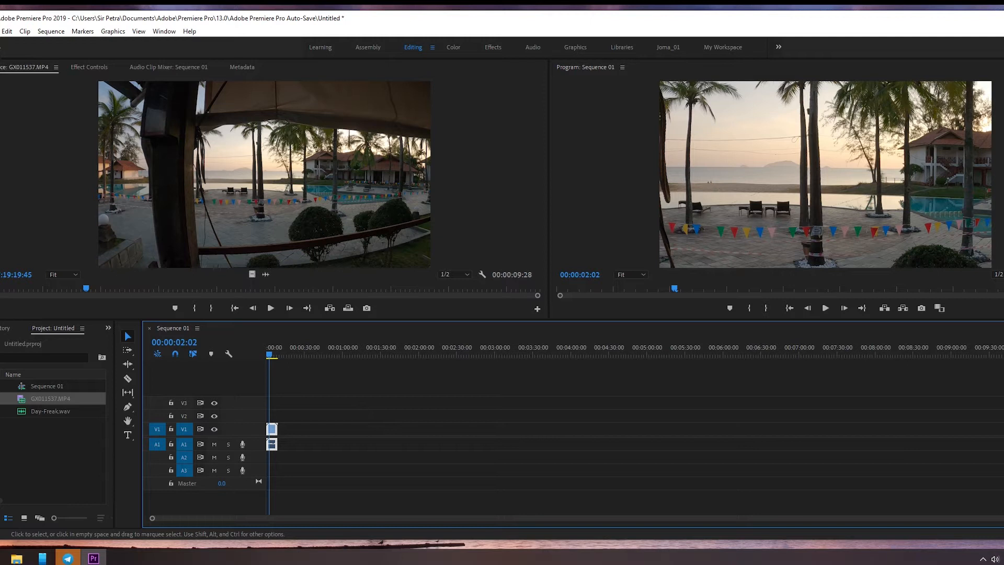
pyautogui.moveTo(1003, 518); pyautogui.dragTo(632, 527)
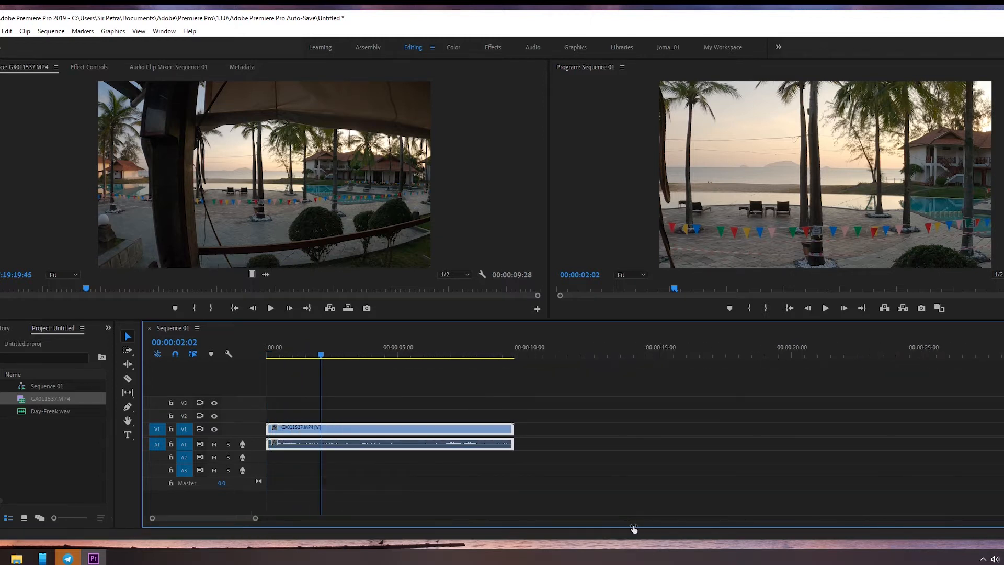
pyautogui.moveTo(331, 352); pyautogui.dragTo(306, 356)
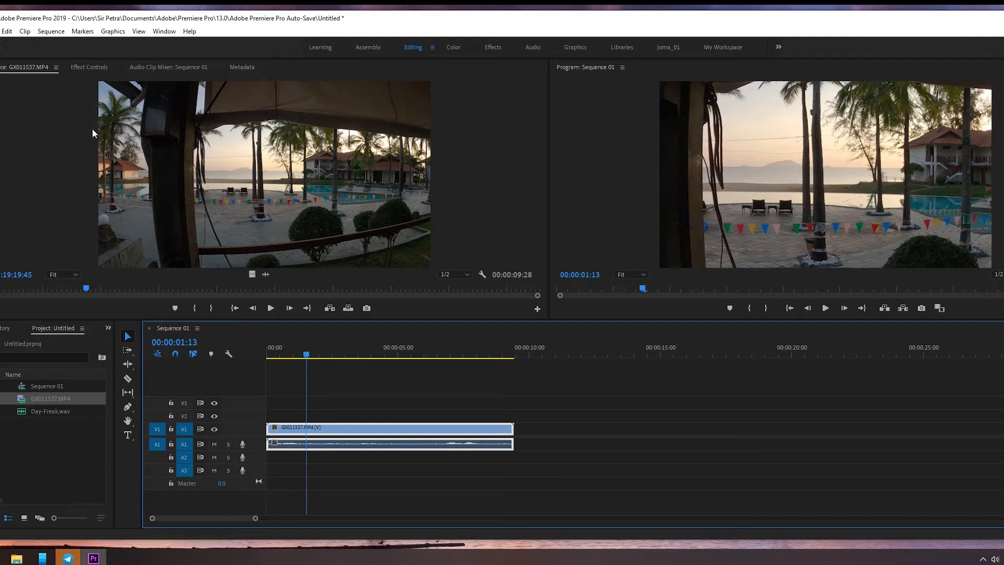
pyautogui.click(23, 34)
pyautogui.rightClick(357, 432)
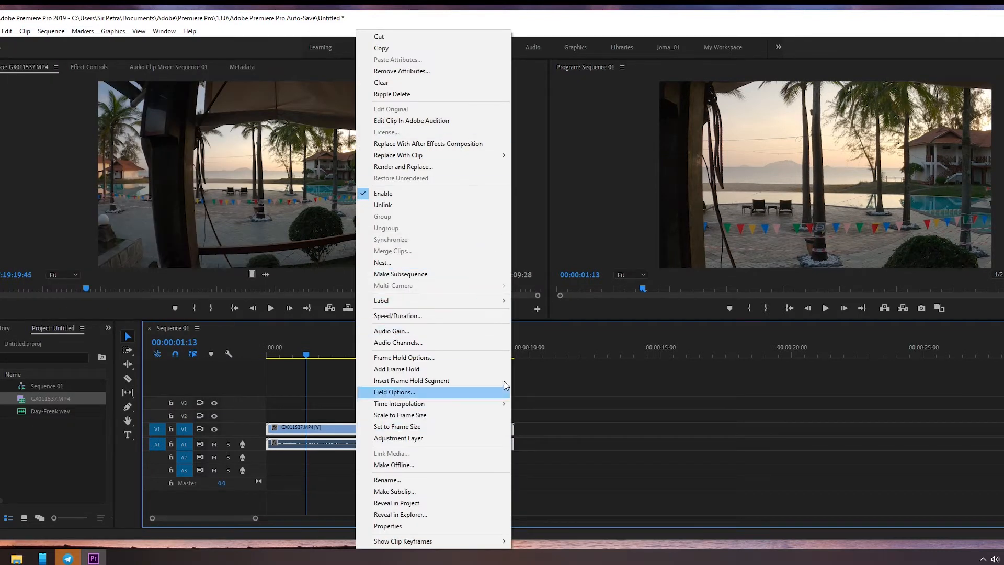
pyautogui.click(458, 416)
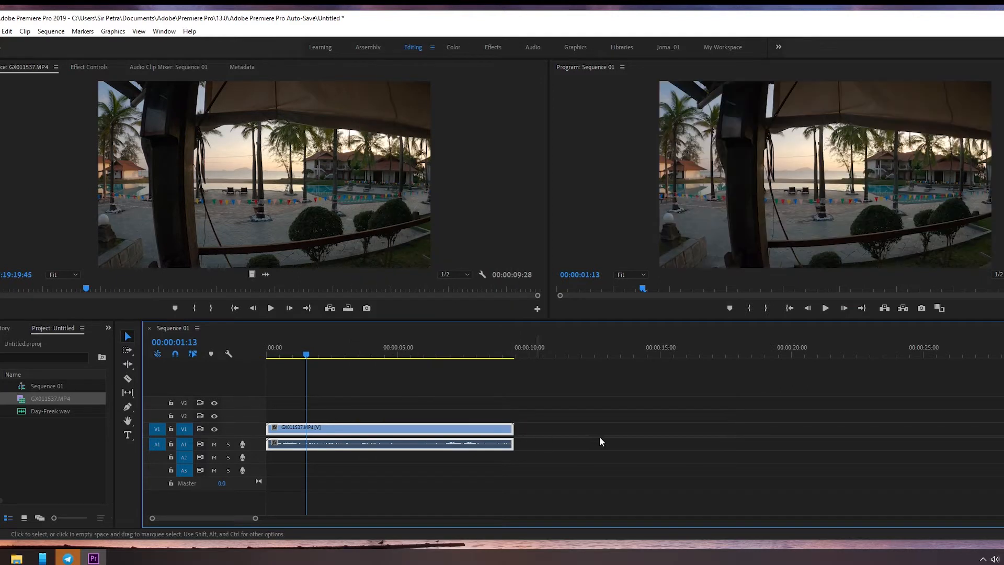
# Step: Scrub and play the sequence to review the scaled clip, finishing at 00:00:01:22
pyautogui.moveTo(307, 355); pyautogui.dragTo(423, 354)
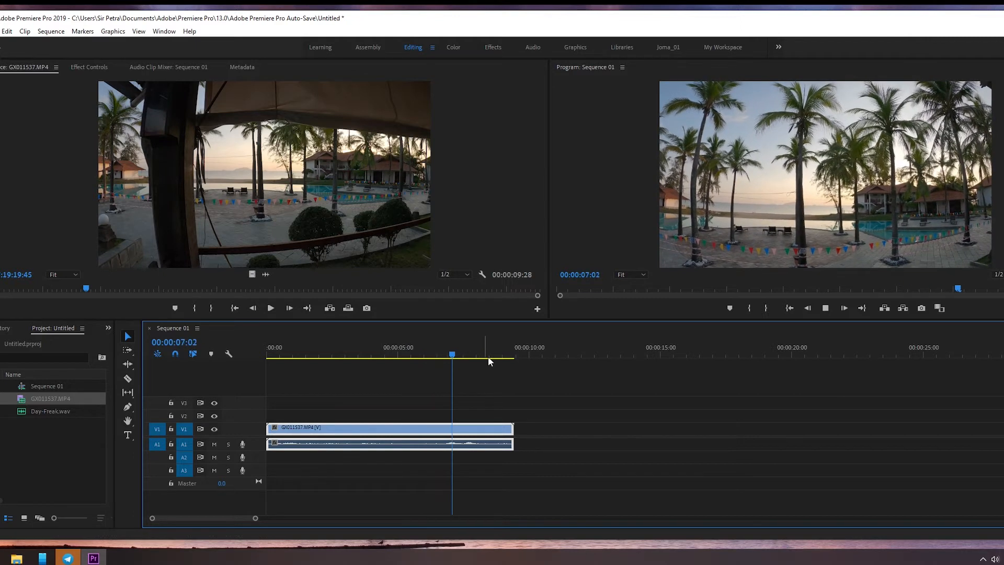
pyautogui.press('space')
pyautogui.moveTo(469, 355); pyautogui.dragTo(315, 374)
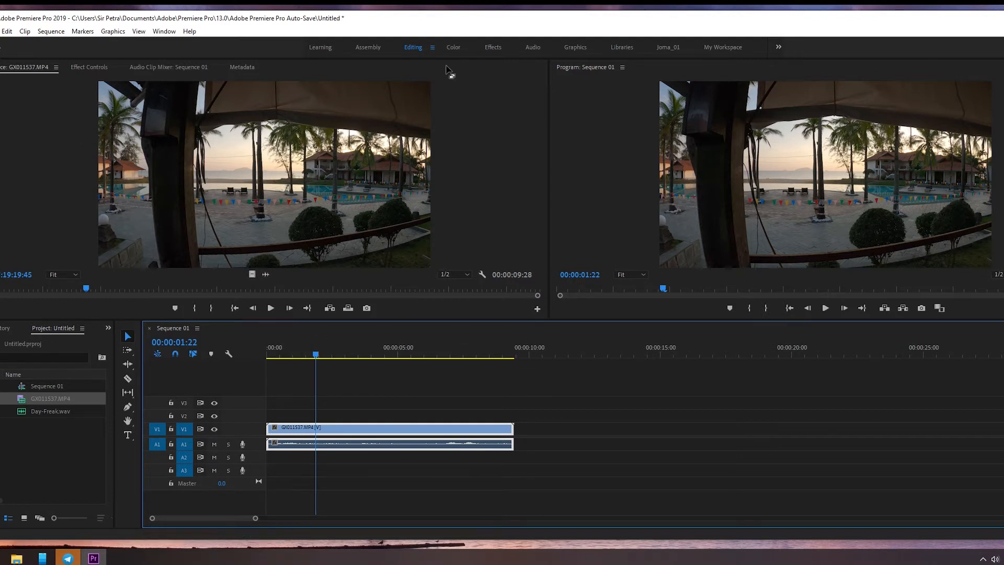
# Step: Switch to the Effects workspace and browse the video effects to the Stylize group
pyautogui.click(493, 47)
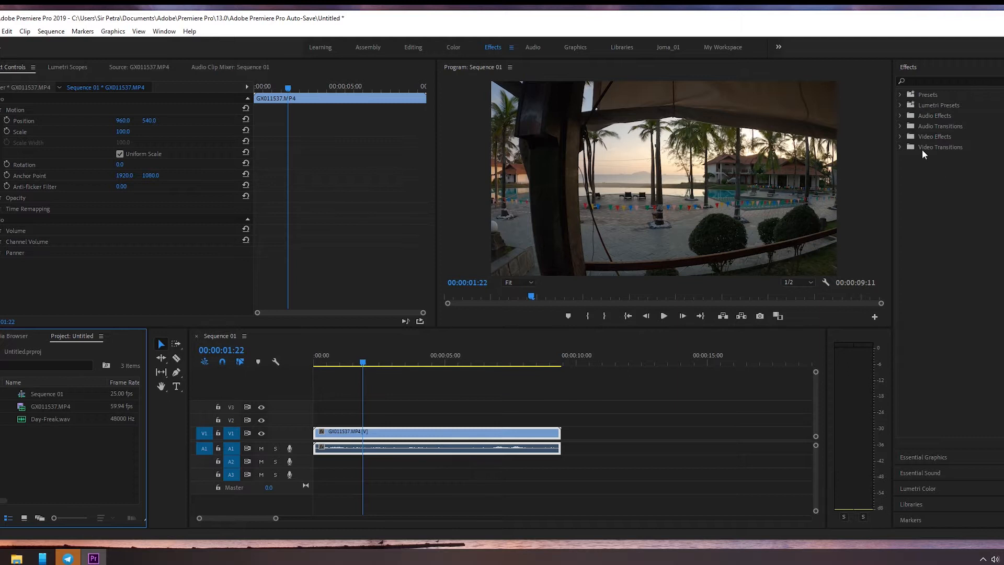
pyautogui.click(900, 136)
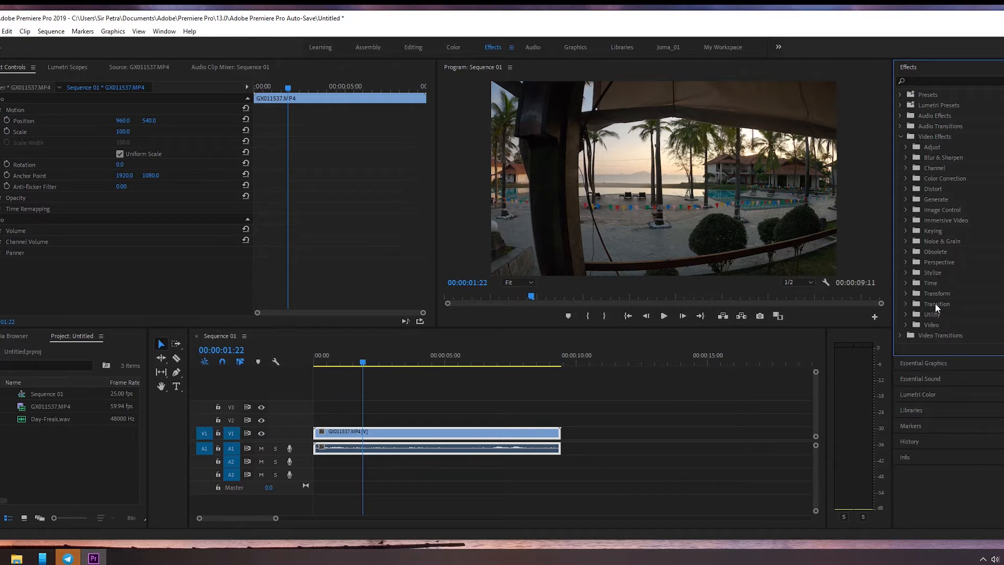
pyautogui.click(906, 220)
pyautogui.click(905, 219)
pyautogui.click(906, 262)
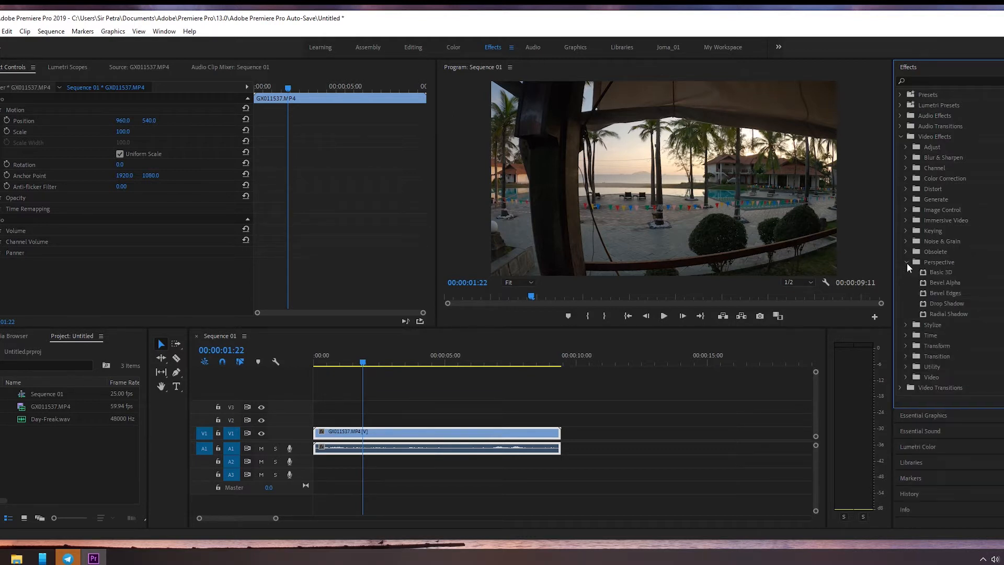
pyautogui.click(906, 262)
pyautogui.click(906, 272)
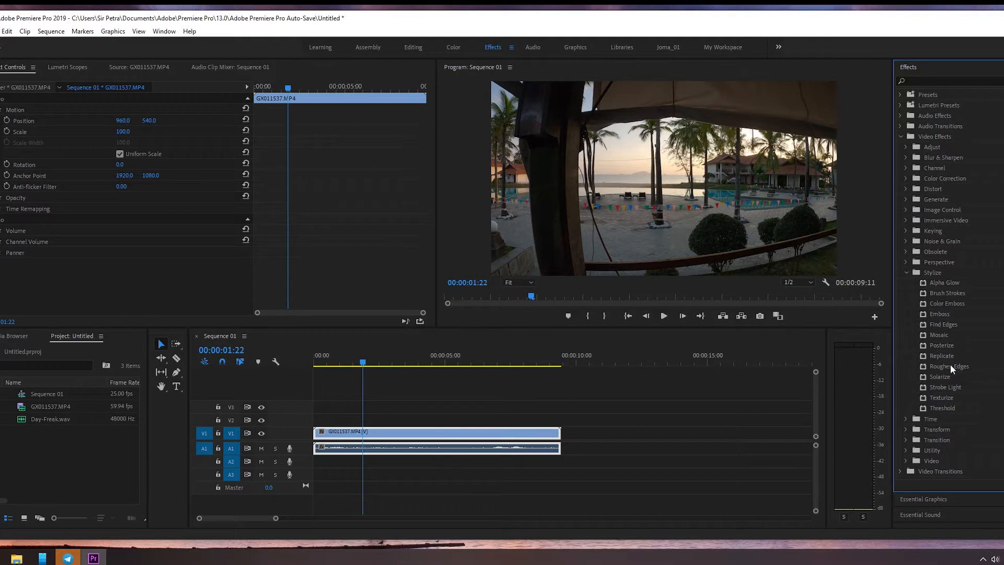
# Step: Apply the Brush Strokes effect to the GX011537.MP4 clip on V1 and scrub the sequence to preview it
pyautogui.click(944, 292)
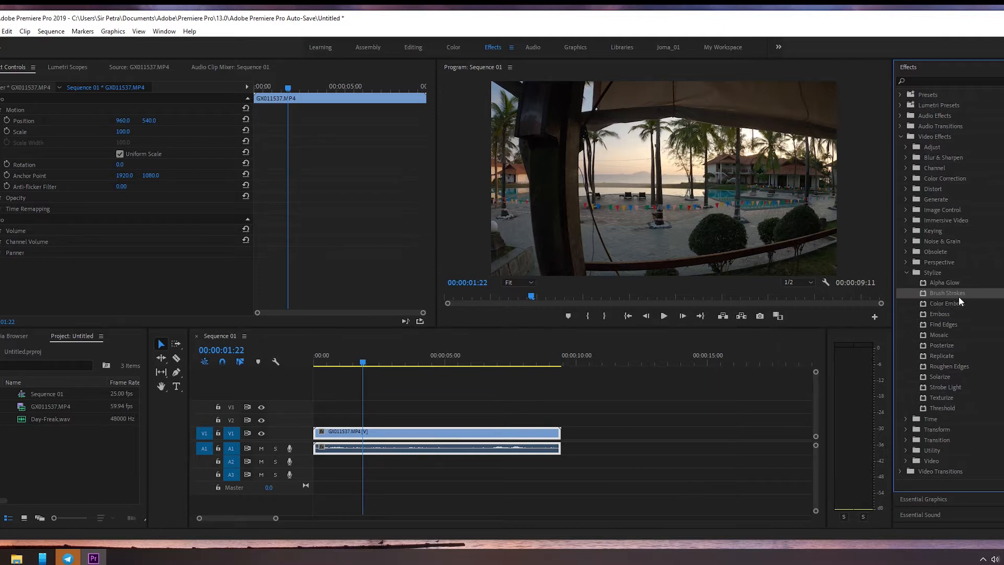
pyautogui.moveTo(949, 291)
pyautogui.mouseDown()
pyautogui.moveTo(812, 275)
pyautogui.moveTo(539, 360)
pyautogui.moveTo(494, 435)
pyautogui.mouseUp()
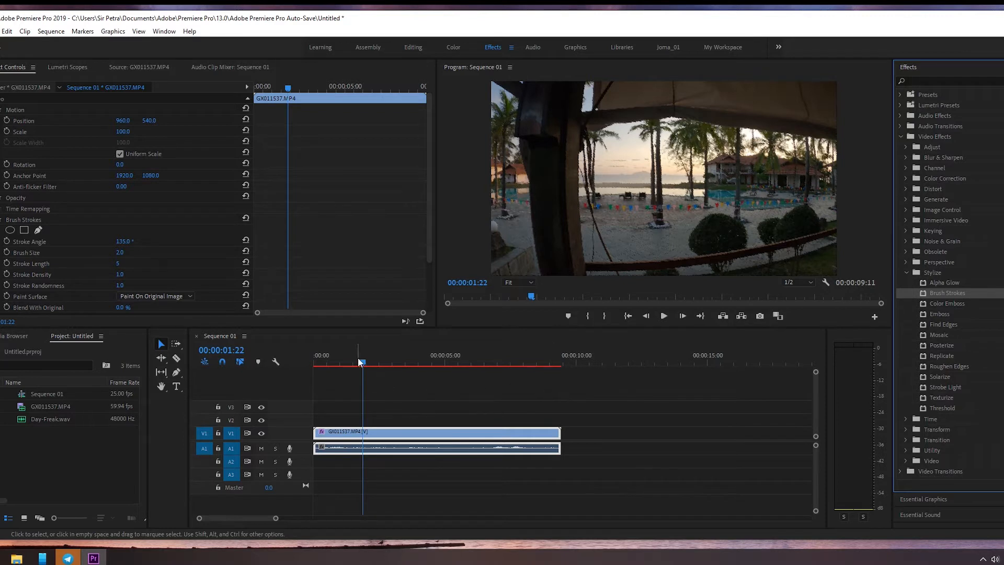
pyautogui.moveTo(362, 361); pyautogui.dragTo(478, 358)
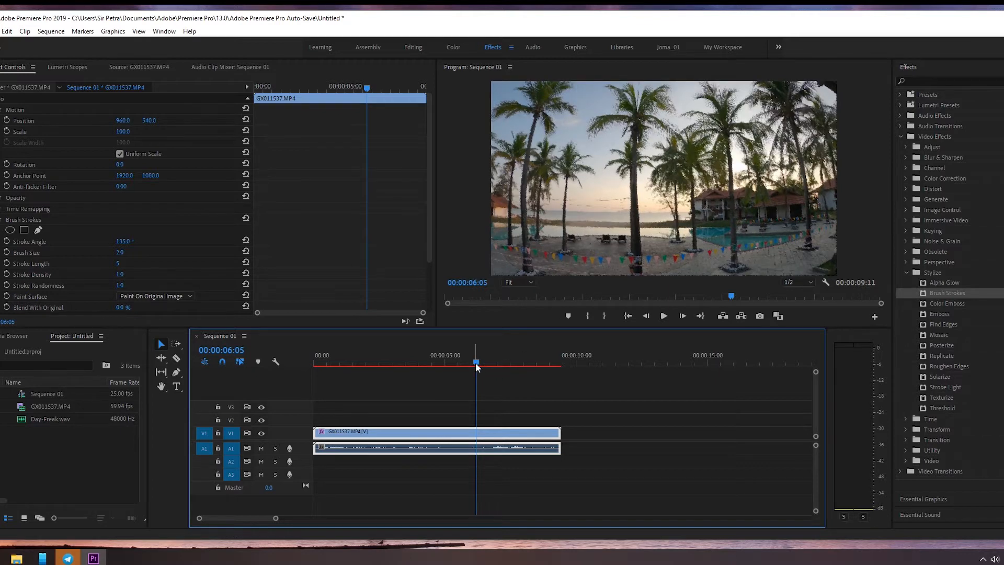
pyautogui.moveTo(476, 363); pyautogui.dragTo(339, 365)
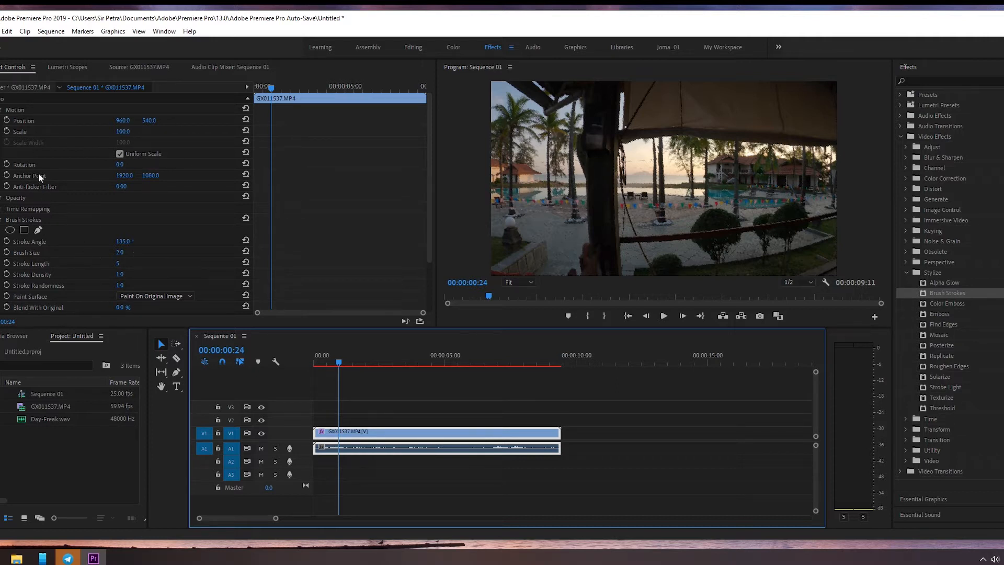
# Step: Set the Brush Strokes effect's Stroke Angle to 43°, Brush Size to 5.0 and Stroke Length to 38
pyautogui.click(2, 110)
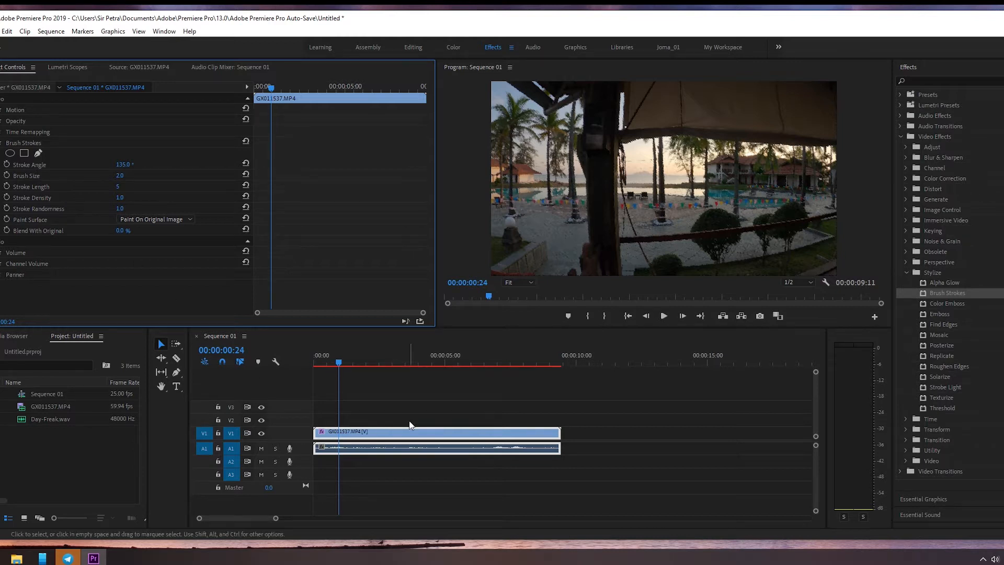
pyautogui.moveTo(118, 165)
pyautogui.mouseDown()
pyautogui.moveTo(70, 165)
pyautogui.moveTo(131, 180)
pyautogui.mouseUp()
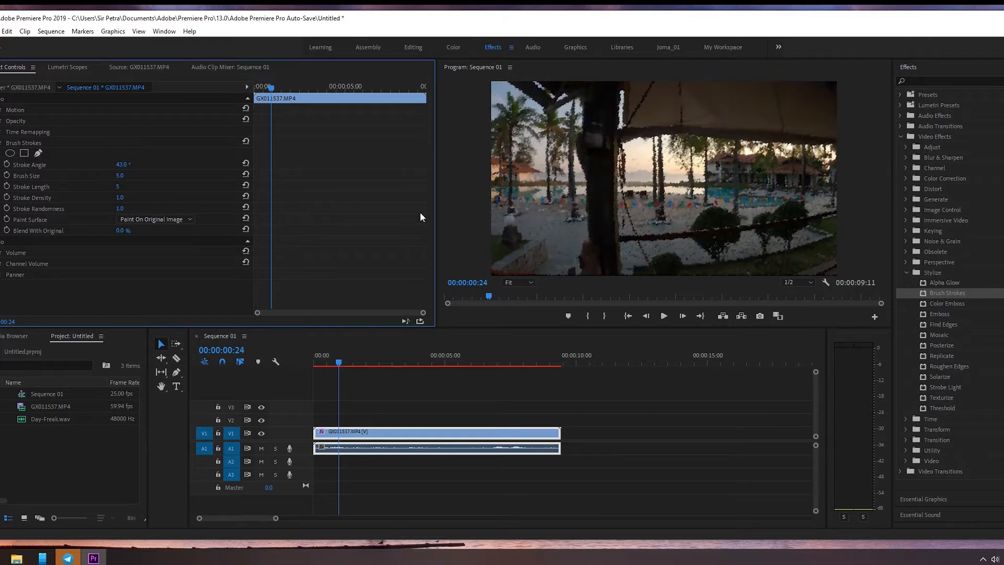
pyautogui.moveTo(121, 175); pyautogui.dragTo(137, 186)
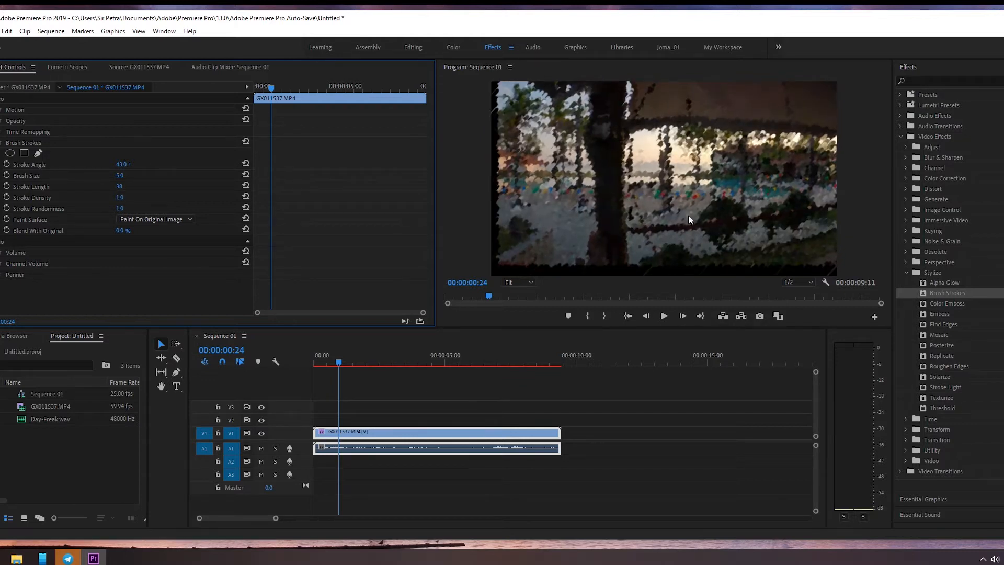
# Step: Scrub the sequence to 00:00:05:00 to preview the Brush Strokes effect and look over the sequence rendering commands
pyautogui.moveTo(341, 362); pyautogui.dragTo(446, 366)
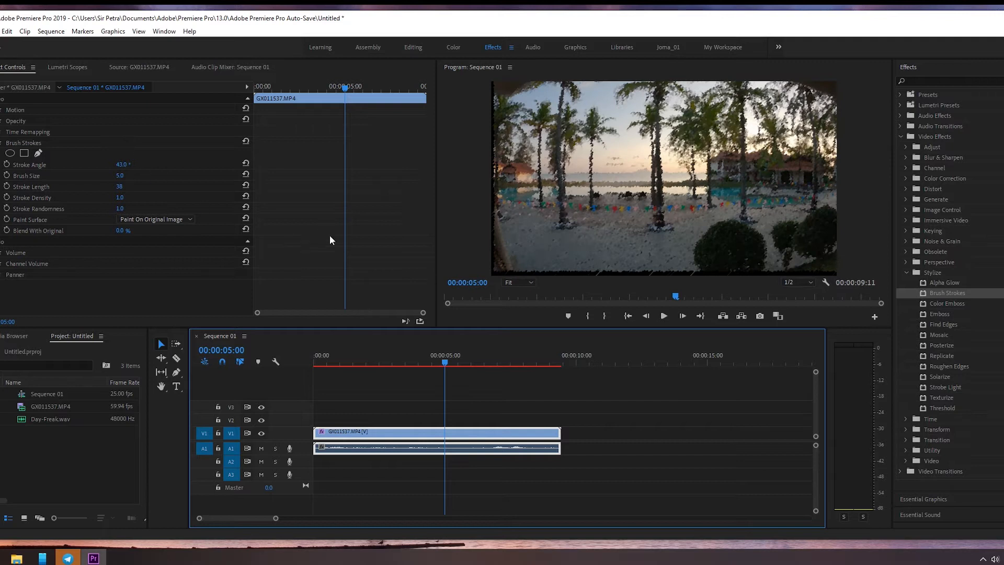
pyautogui.click(52, 33)
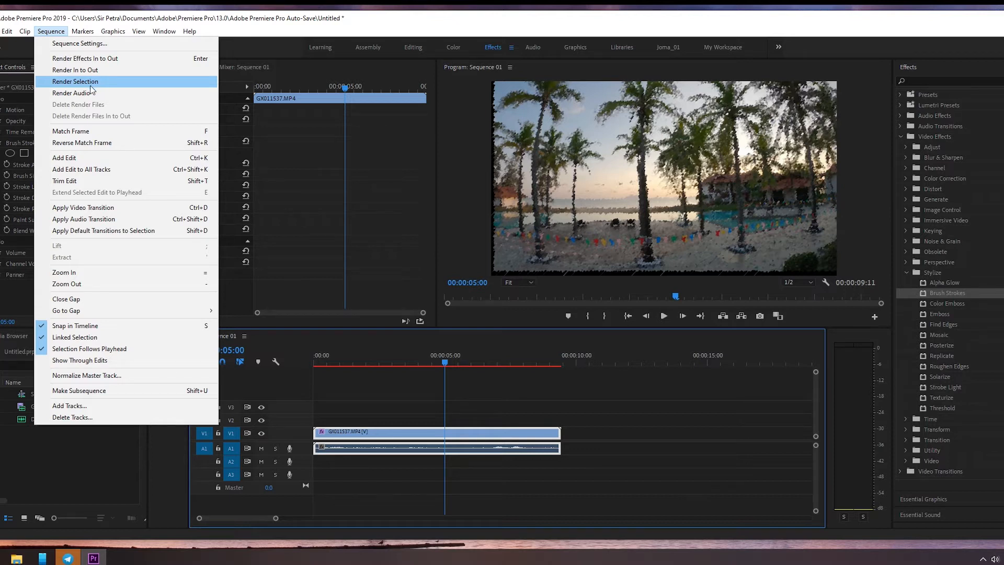
pyautogui.click(366, 413)
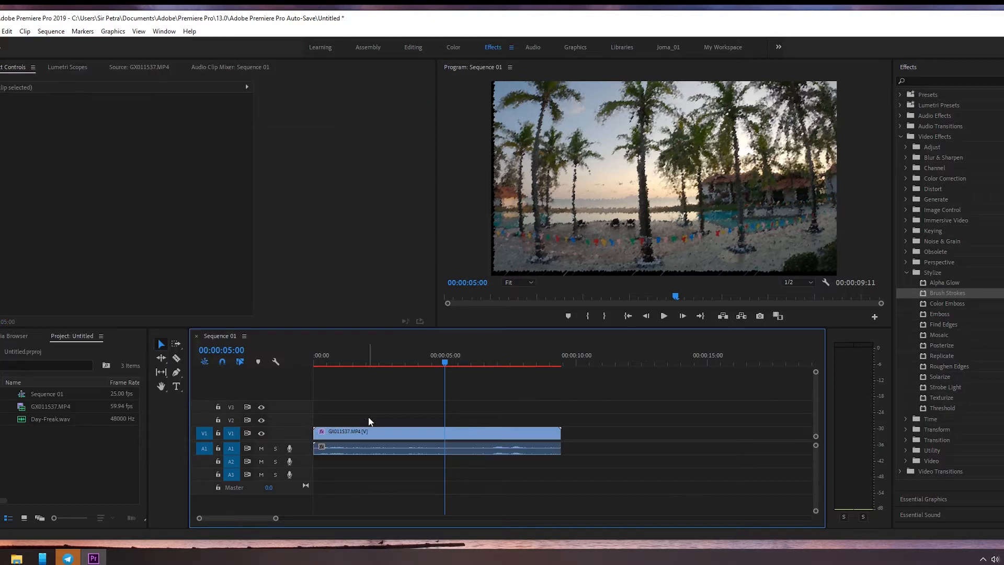
# Step: Remove the Brush Strokes effect from the GX011537.MP4 clip on V1
pyautogui.click(405, 434)
pyautogui.click(29, 143)
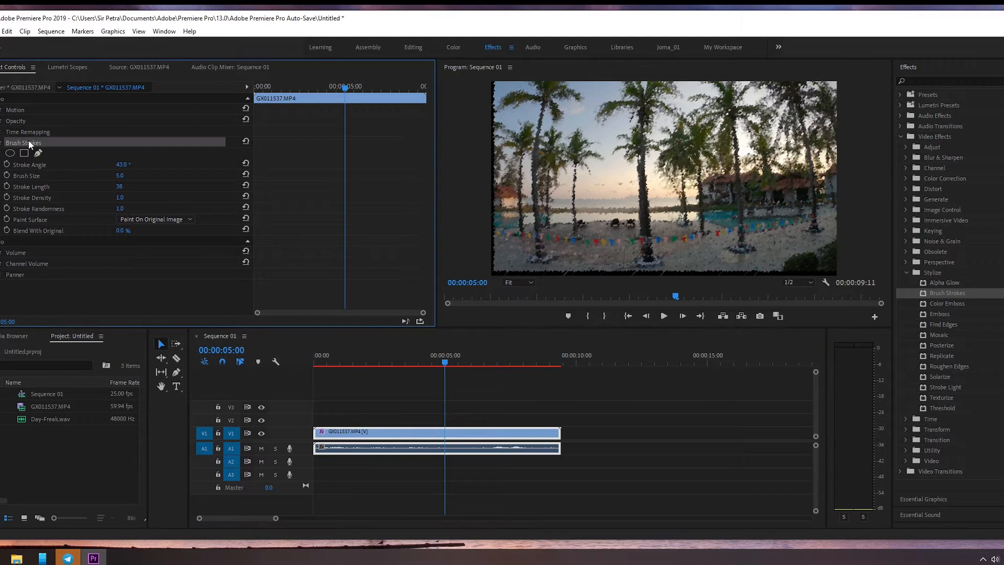
pyautogui.press('Delete')
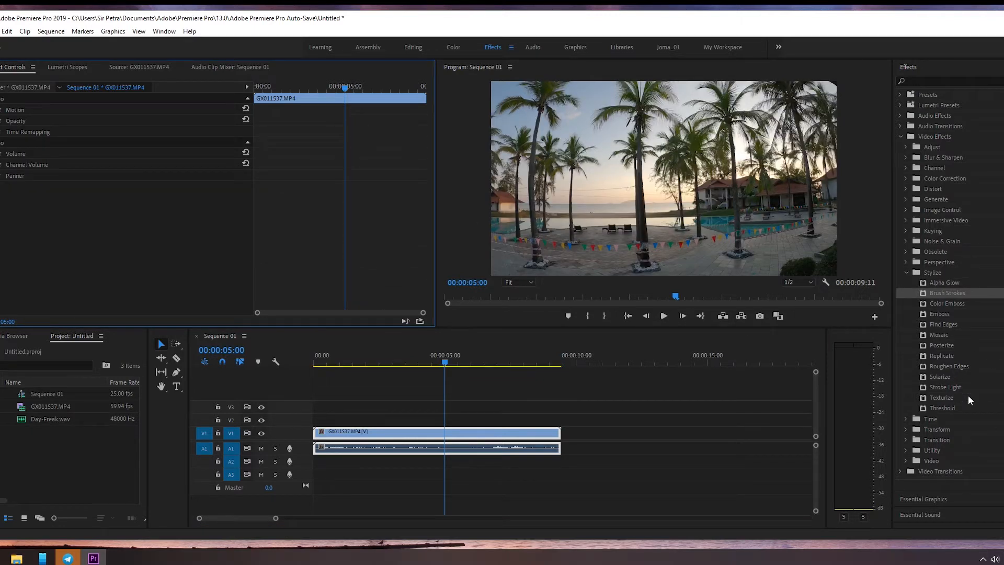
# Step: Apply the Strobe Light effect to the GX011537.MP4 clip, set Blend With Original to 62% and scrub to 00:00:02:10
pyautogui.moveTo(946, 387); pyautogui.dragTo(385, 428)
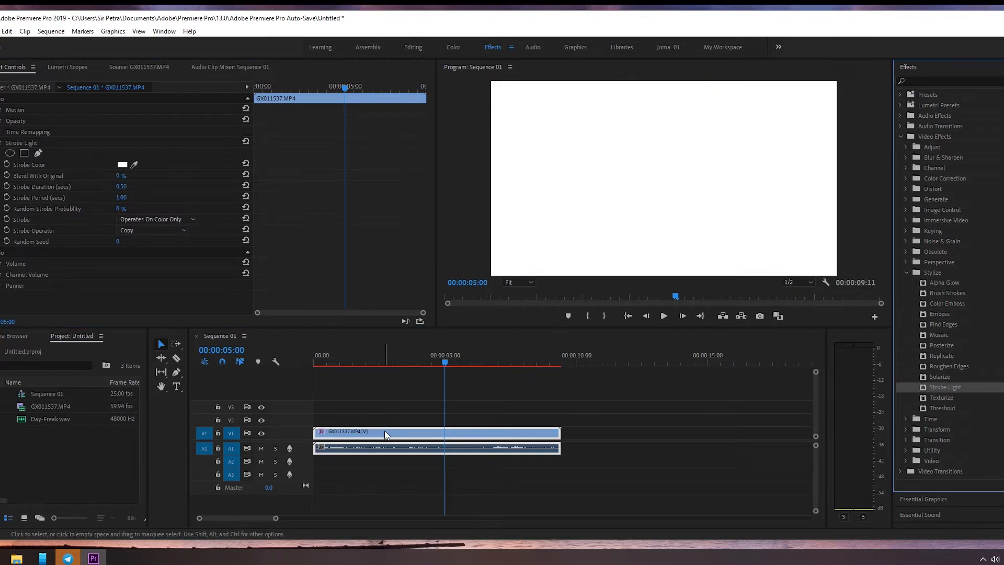
pyautogui.moveTo(446, 362); pyautogui.dragTo(383, 378)
pyautogui.moveTo(119, 176); pyautogui.dragTo(168, 176)
pyautogui.moveTo(384, 361)
pyautogui.mouseDown()
pyautogui.moveTo(331, 365)
pyautogui.moveTo(434, 364)
pyautogui.moveTo(409, 374)
pyautogui.moveTo(384, 363)
pyautogui.mouseUp()
pyautogui.moveTo(120, 177); pyautogui.dragTo(116, 176)
pyautogui.moveTo(384, 362); pyautogui.dragTo(470, 383)
pyautogui.moveTo(397, 384); pyautogui.dragTo(375, 391)
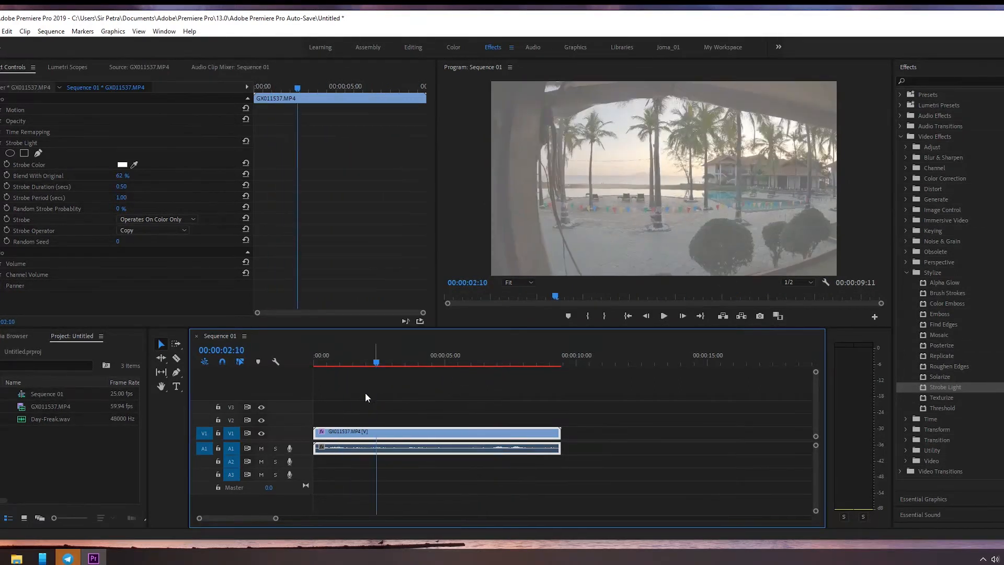
# Step: Remove the Strobe Light effect from the GX011537.MP4 clip
pyautogui.click(39, 143)
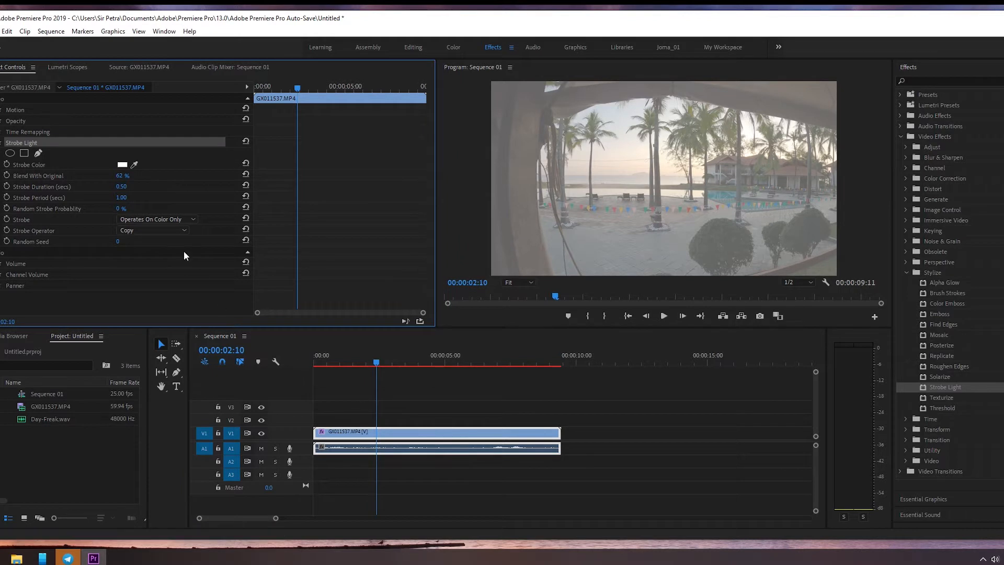
pyautogui.press('Delete')
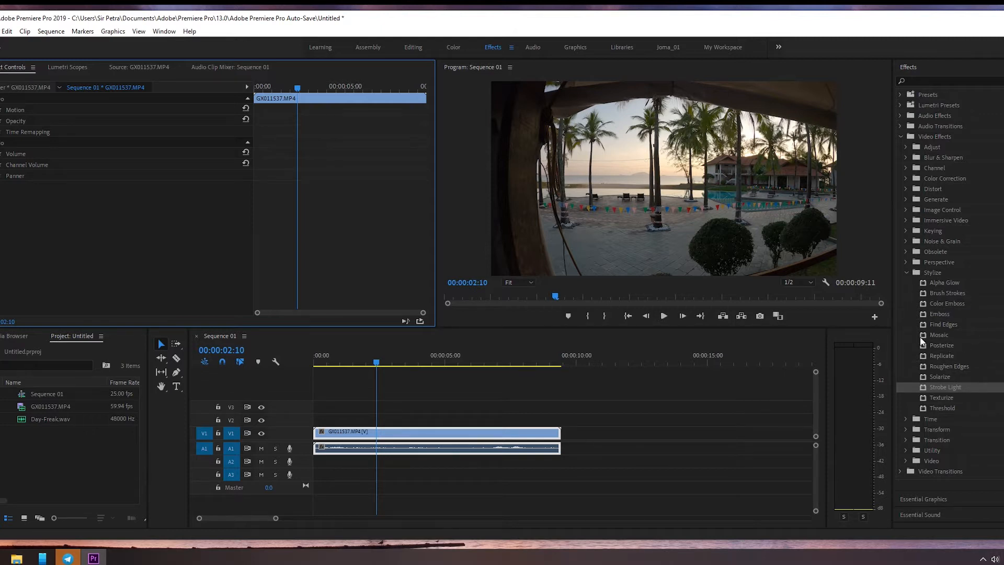
# Step: Collapse the Stylize group and browse the Time, Transform, Transition, Utility and Video groups of the video effects
pyautogui.click(909, 273)
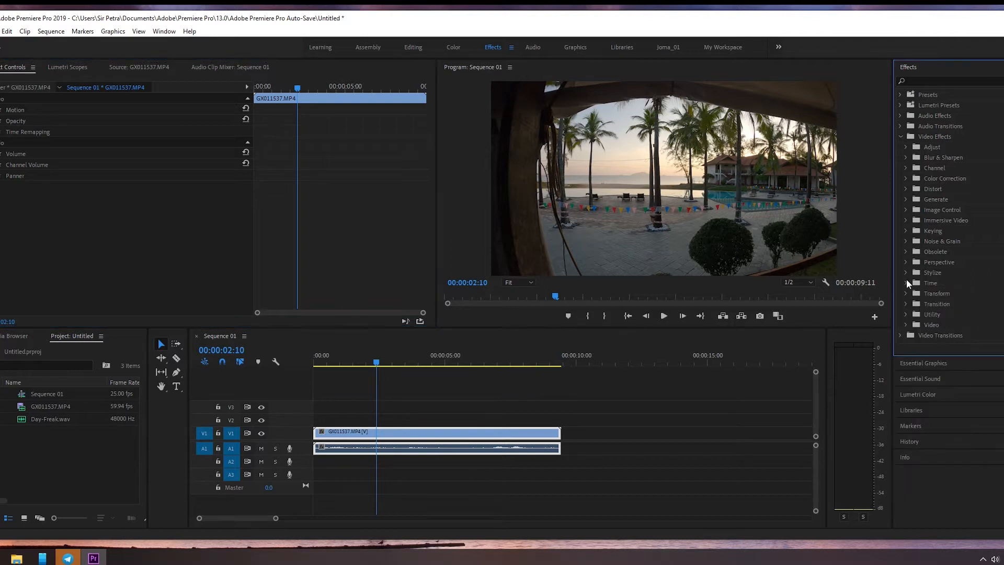
pyautogui.click(908, 283)
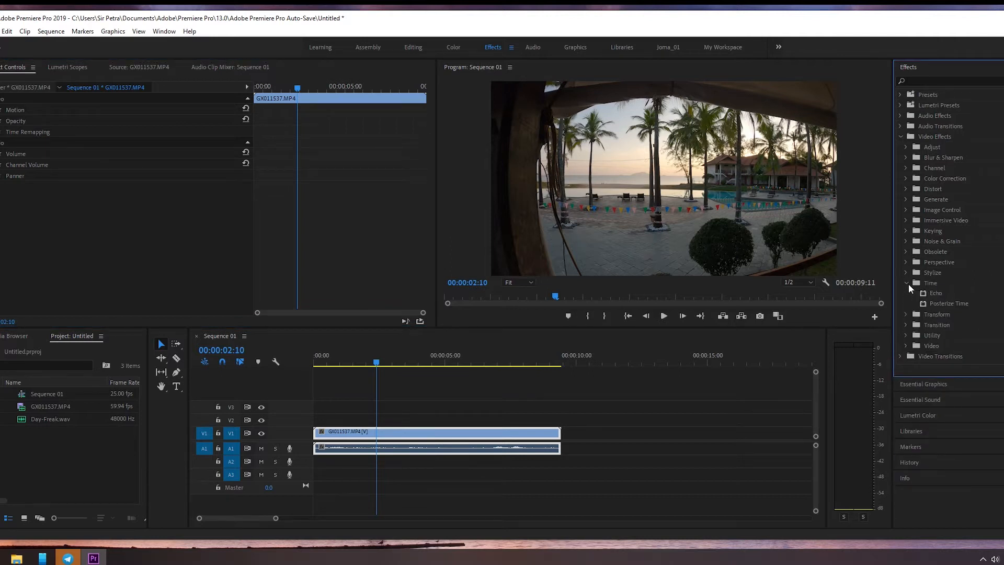
pyautogui.click(909, 284)
pyautogui.click(905, 296)
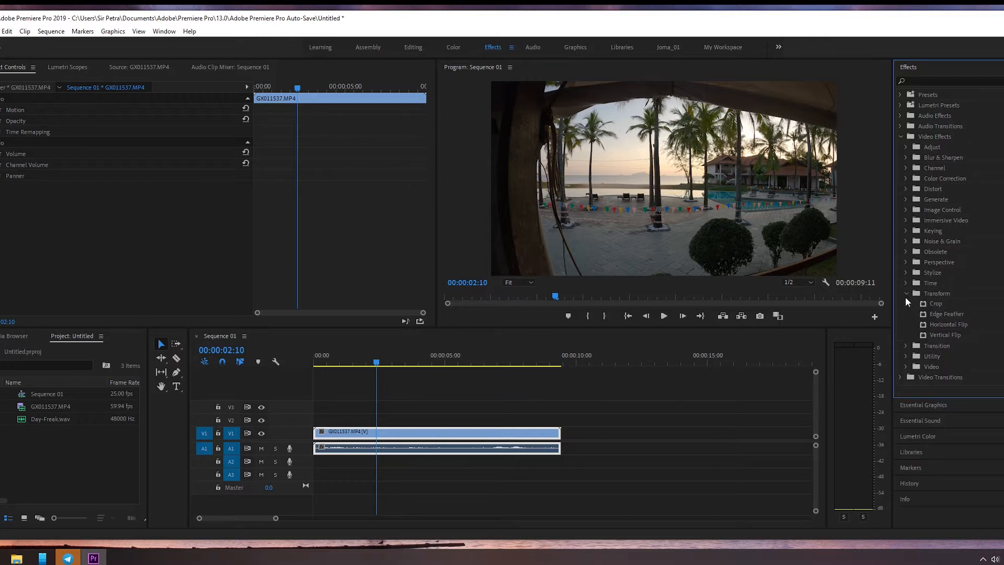
pyautogui.click(907, 293)
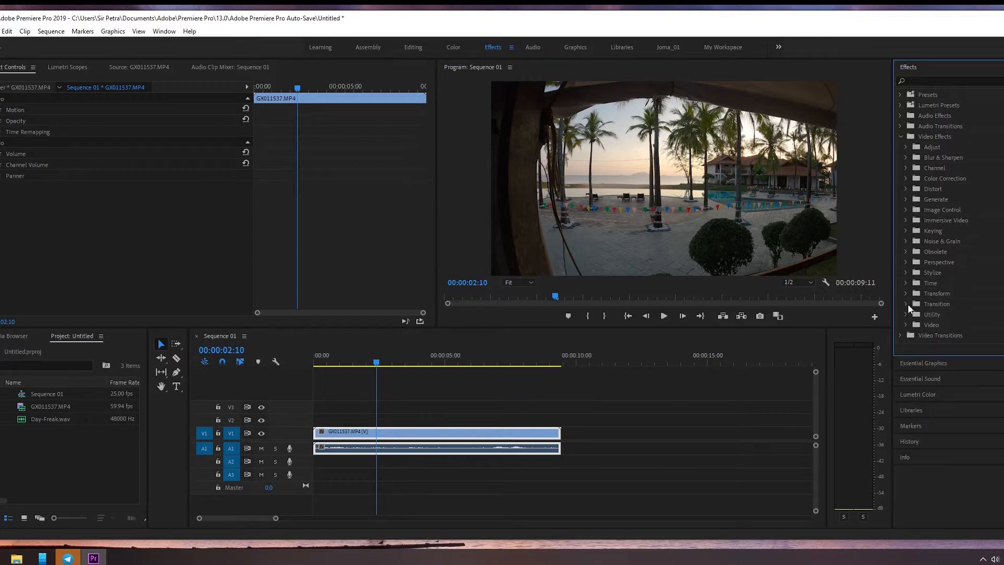
pyautogui.click(906, 304)
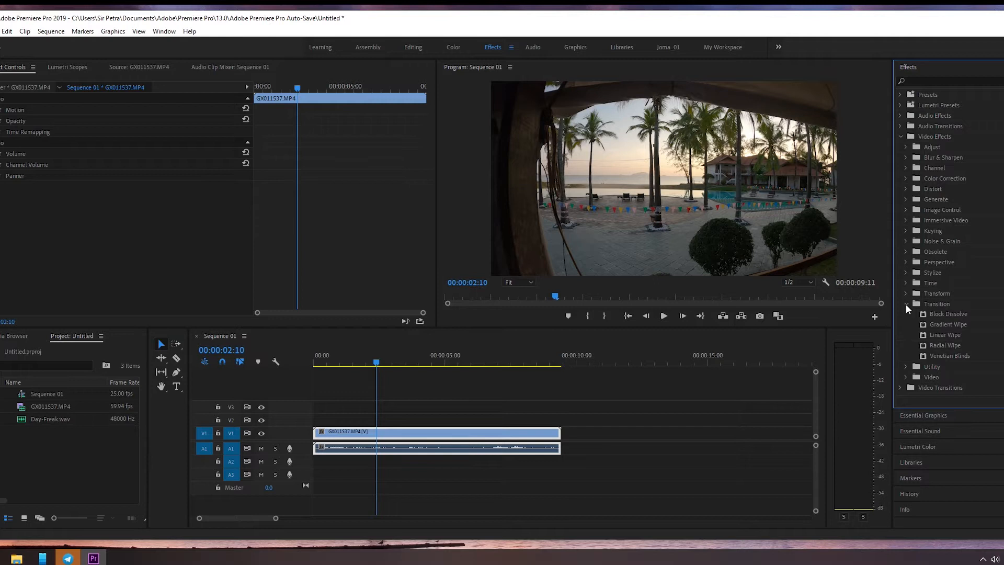
pyautogui.click(906, 304)
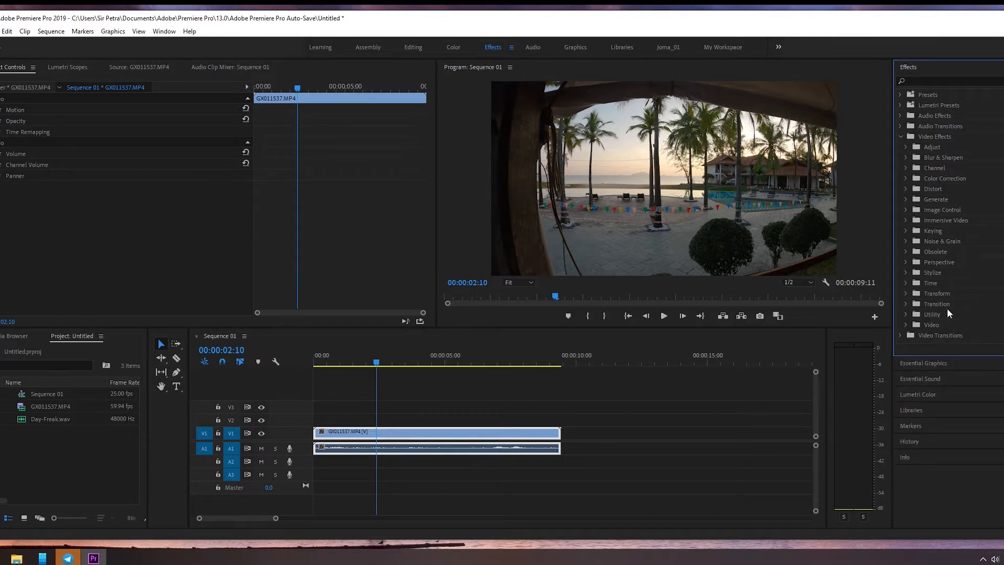
pyautogui.click(906, 313)
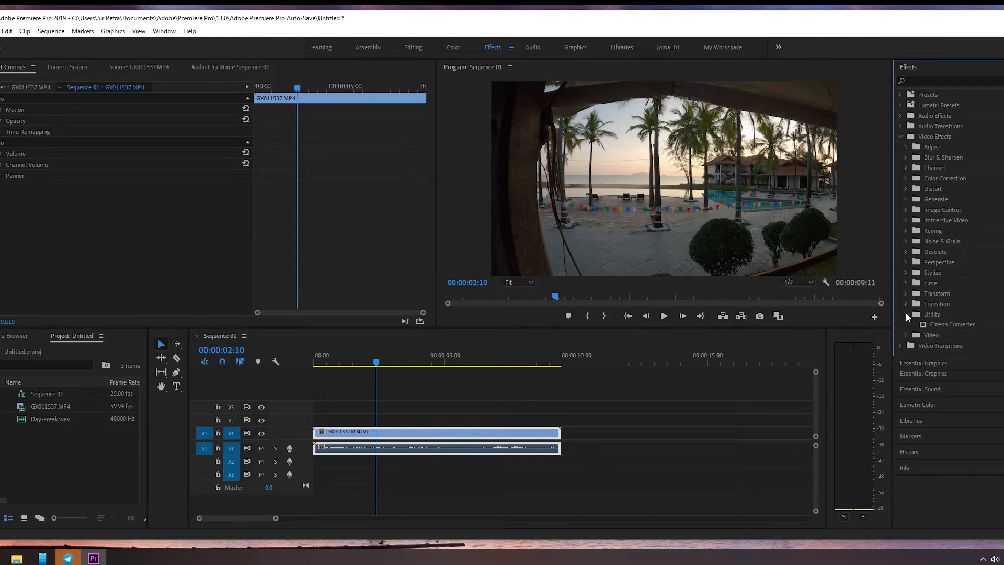
pyautogui.click(906, 314)
pyautogui.click(906, 325)
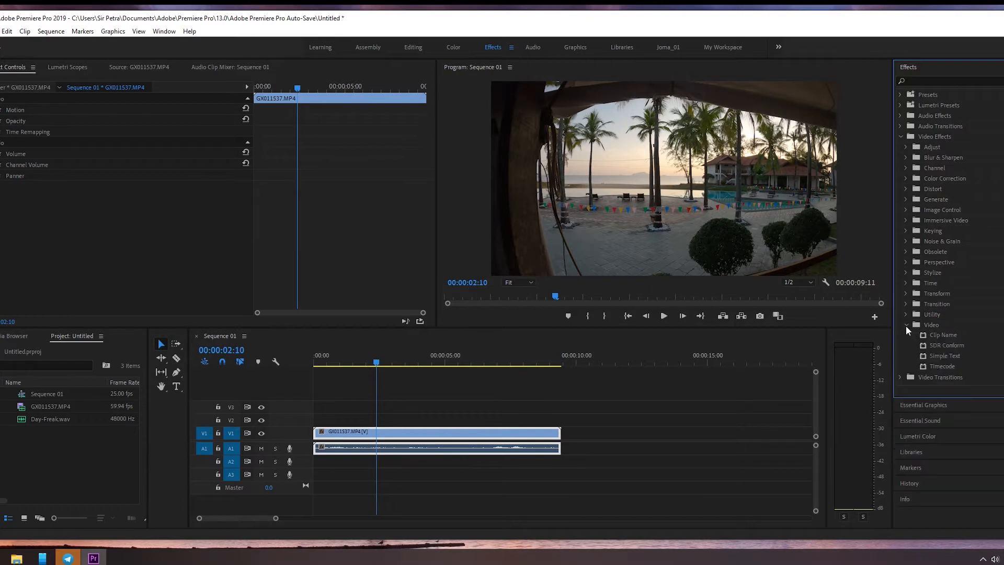
pyautogui.click(906, 325)
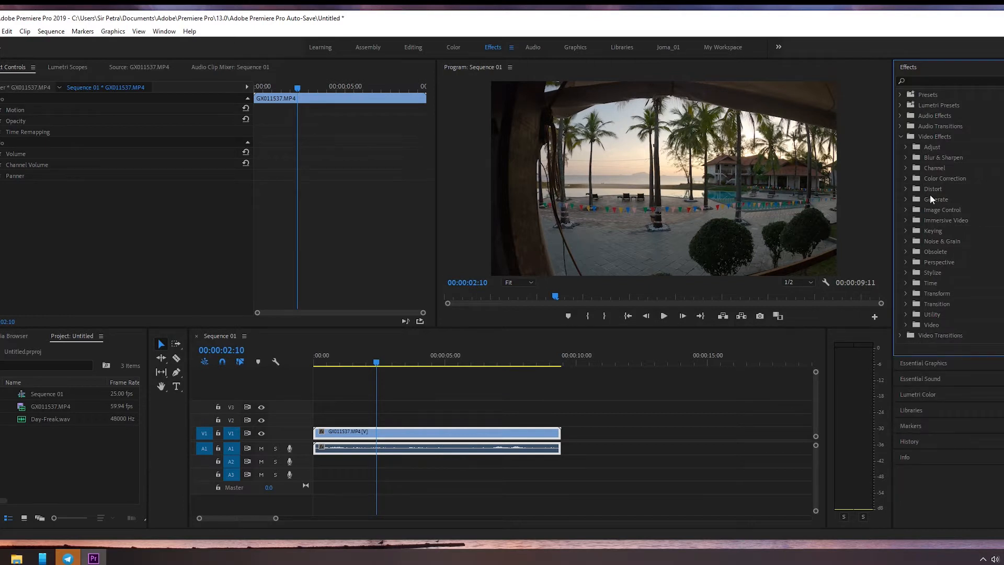
# Step: Examine the Color Correction and Blur & Sharpen effect groups and collapse the Video Effects folder
pyautogui.click(902, 178)
pyautogui.click(902, 179)
pyautogui.click(906, 156)
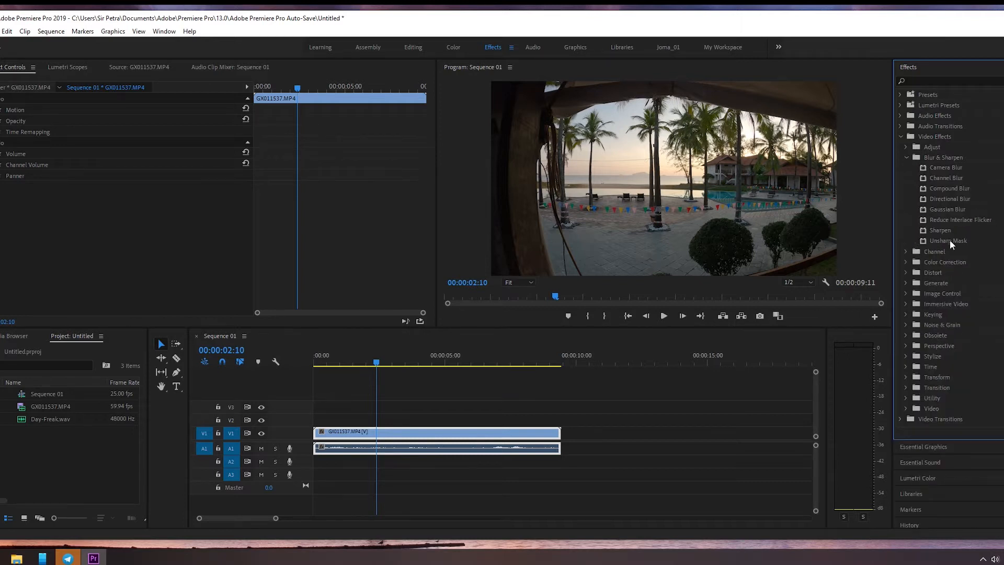
pyautogui.click(907, 155)
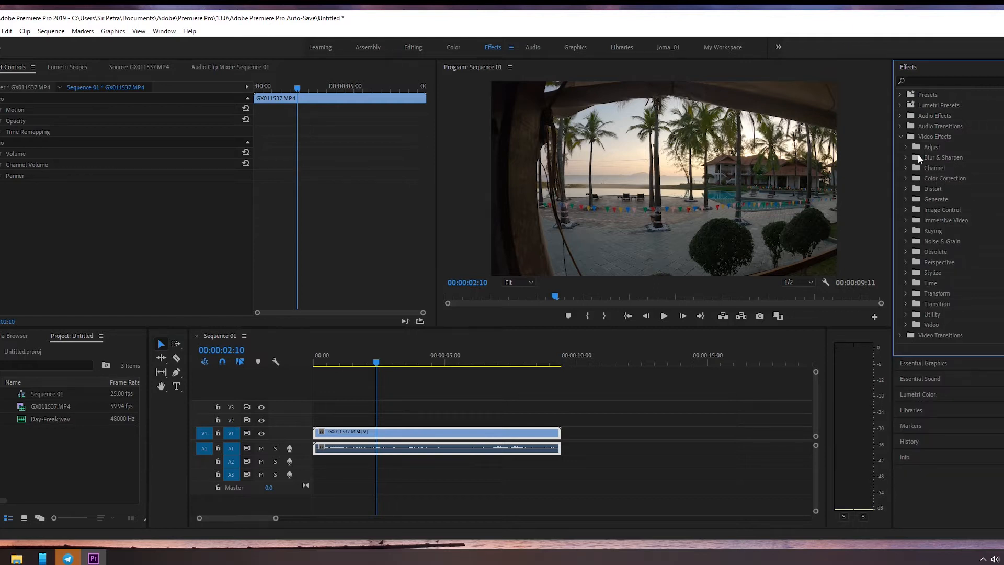
pyautogui.click(899, 135)
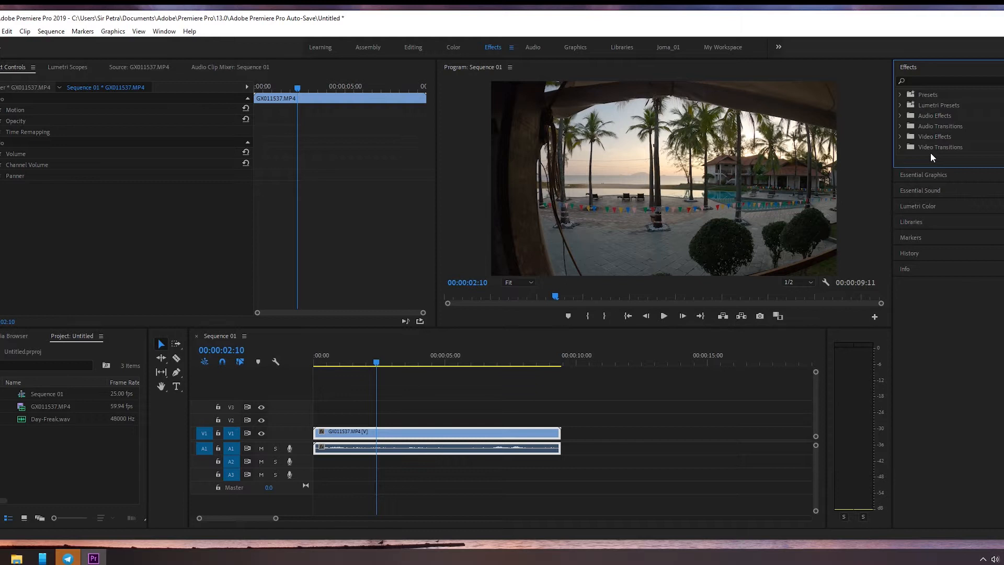
# Step: Play the sequence, stop at 00:00:03:18 and switch to the Graphics workspace
pyautogui.press('space')
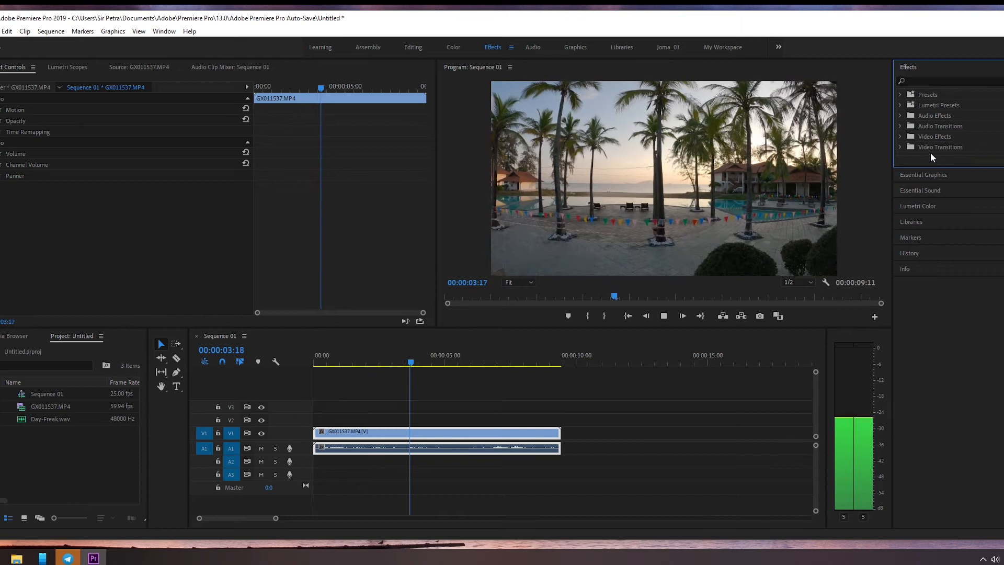
pyautogui.press('space')
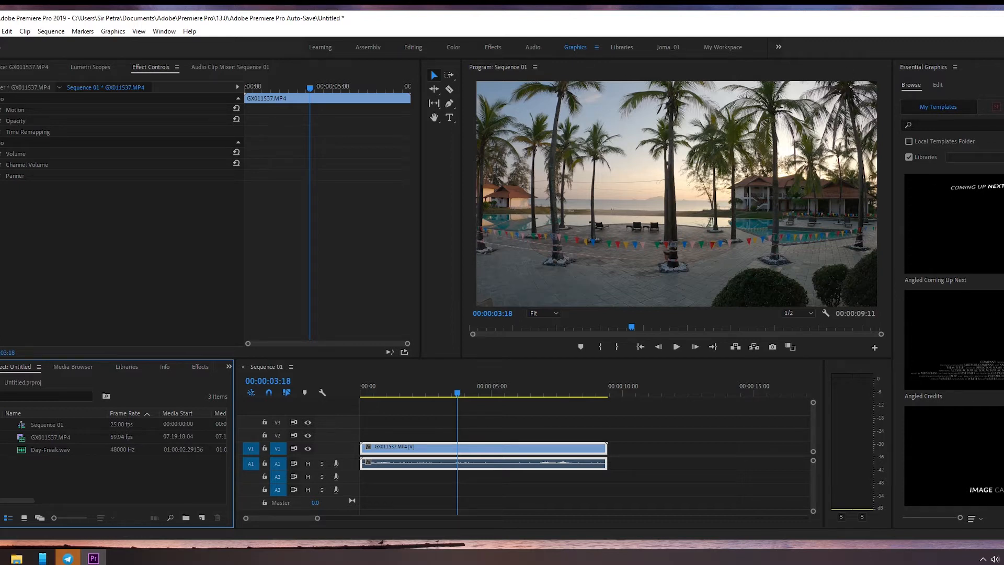
# Step: Browse the Essential Graphics templates from Angled Coming Up Next down to the Sports templates
pyautogui.scroll(-5, 999, 276)
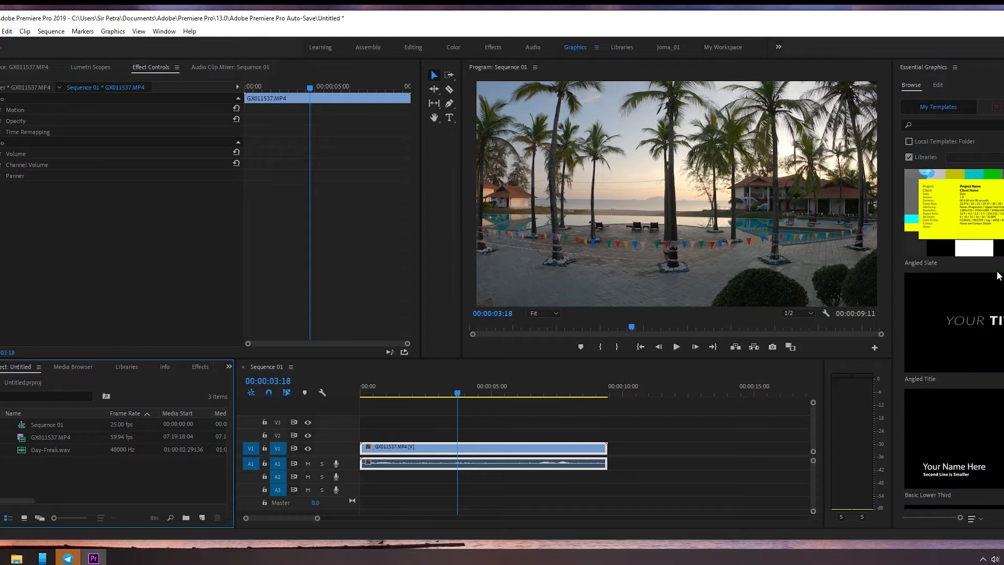
pyautogui.scroll(-6, 999, 276)
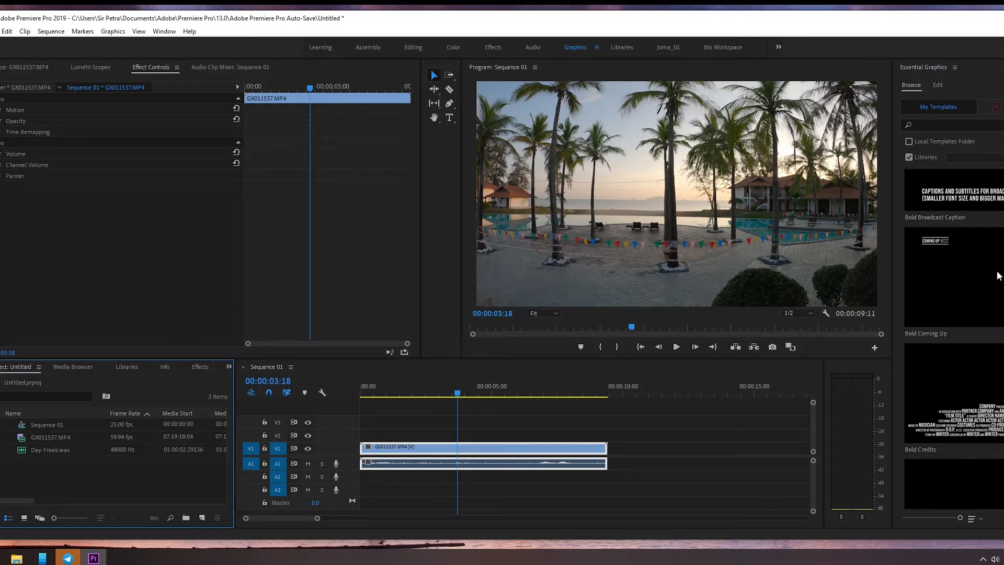
pyautogui.scroll(-6, 999, 275)
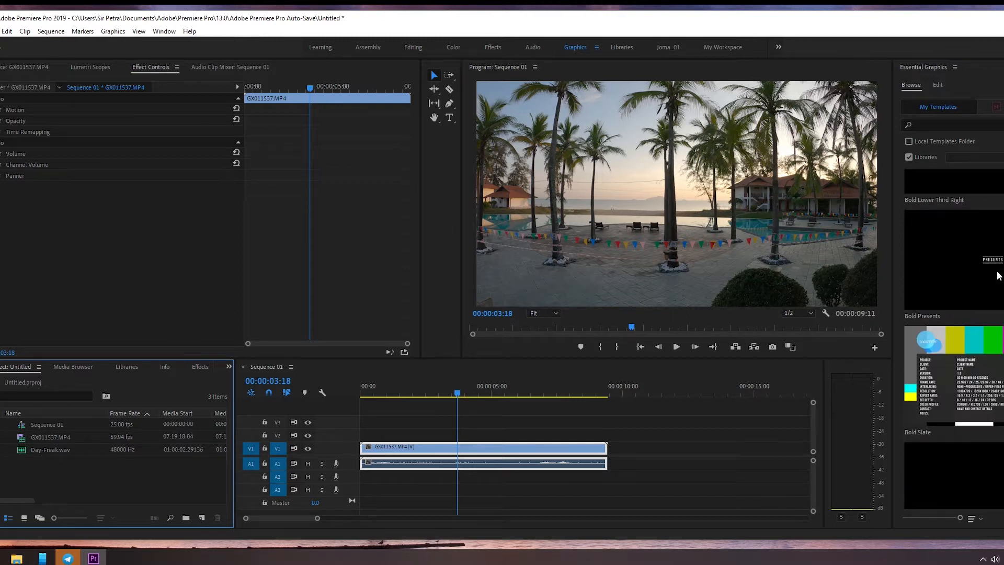
pyautogui.scroll(-8, 999, 276)
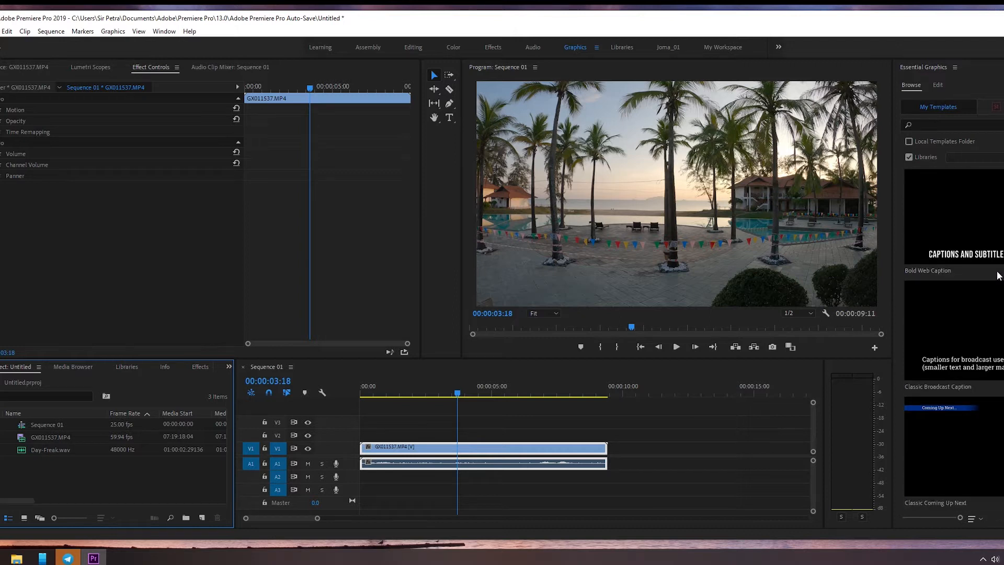
pyautogui.scroll(-6, 999, 276)
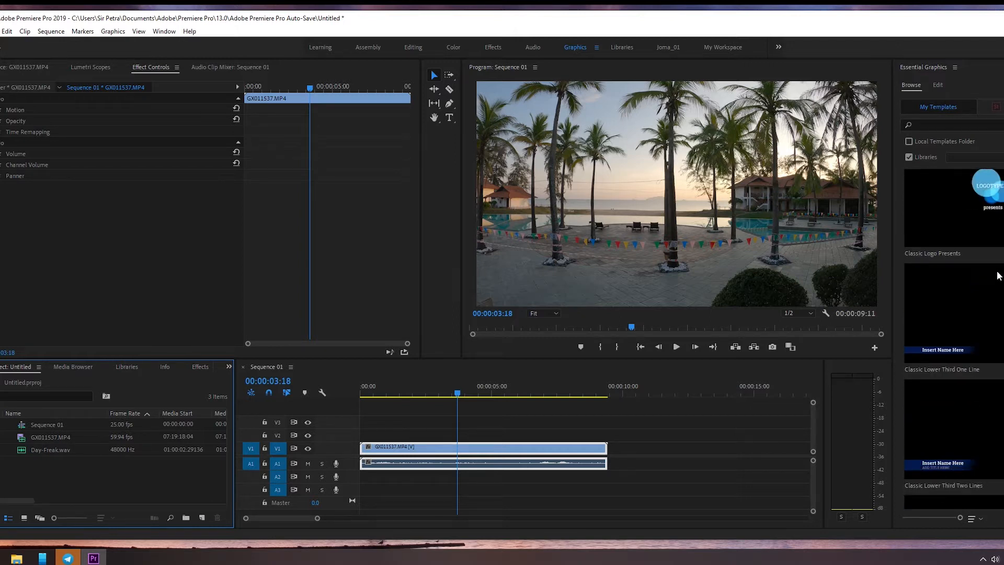
pyautogui.scroll(-6, 999, 276)
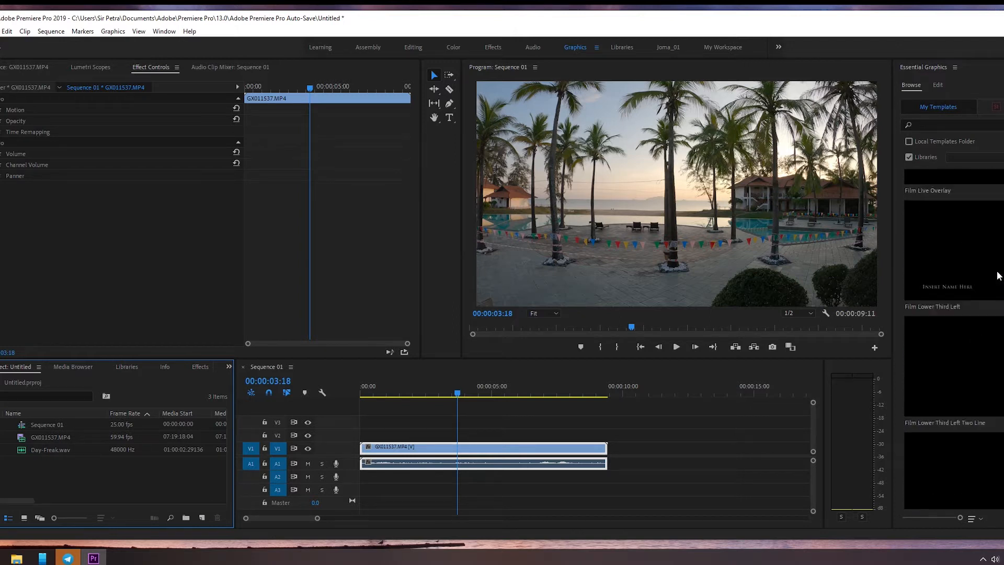
pyautogui.scroll(-6, 999, 275)
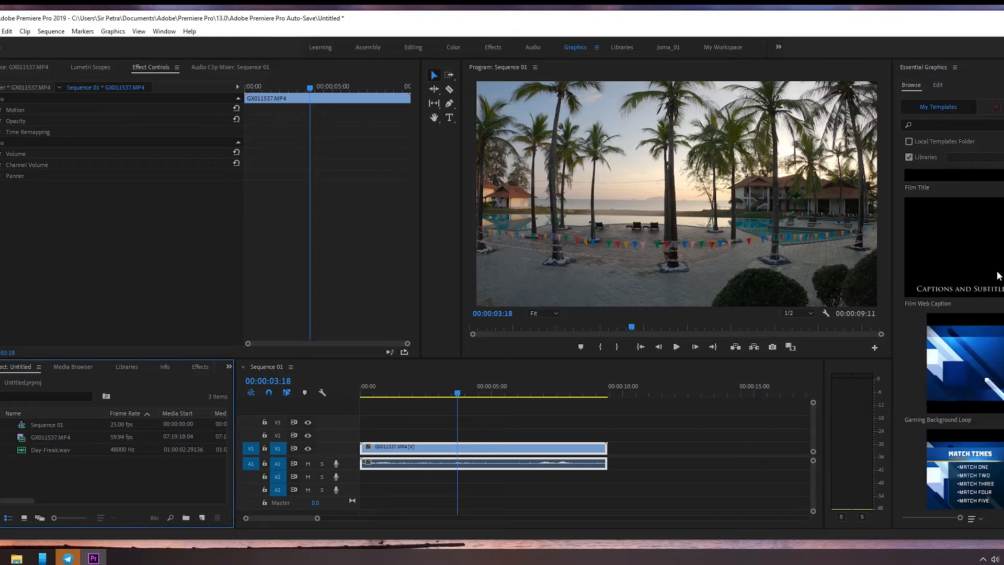
pyautogui.scroll(-6, 999, 275)
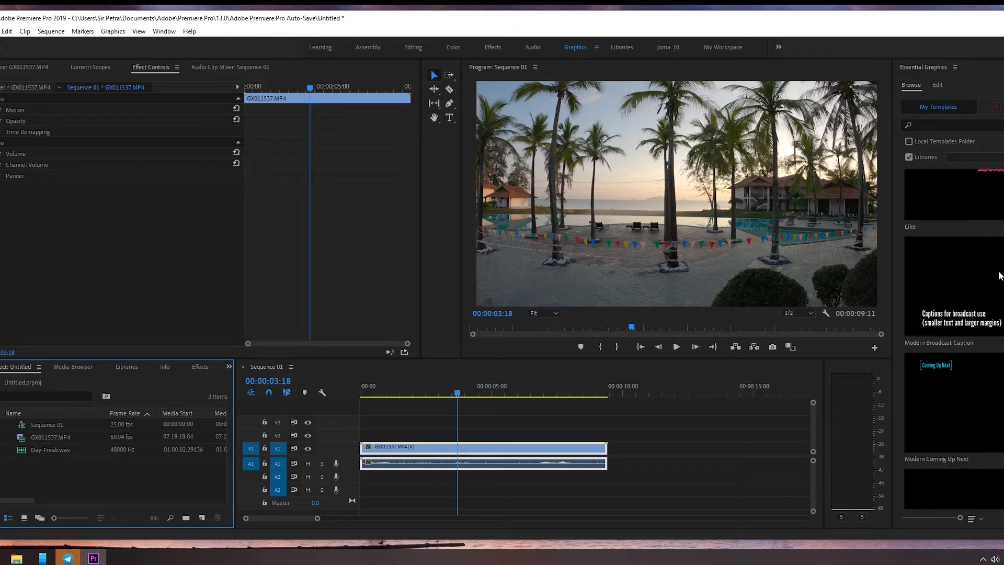
pyautogui.scroll(-3, 999, 275)
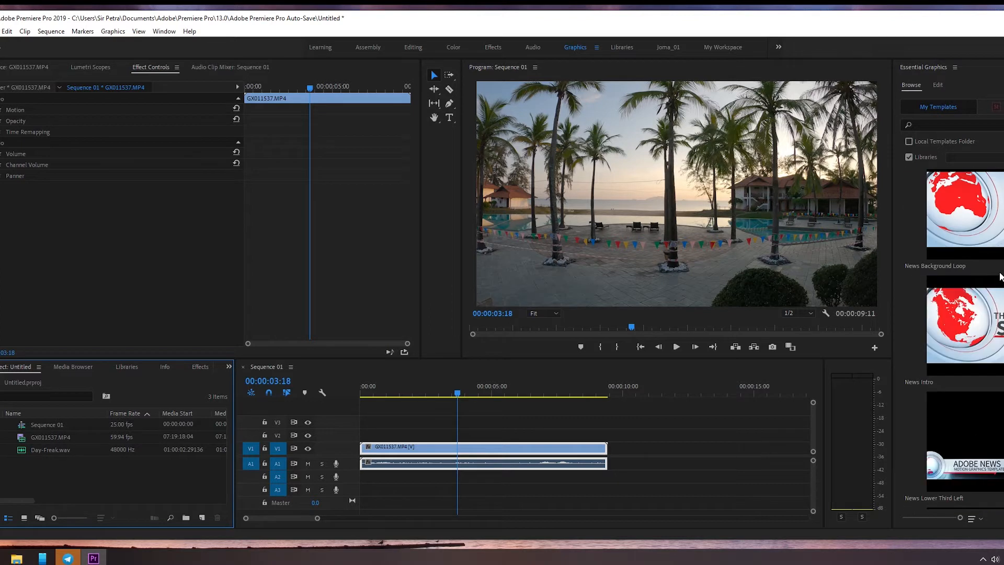
pyautogui.scroll(-8, 999, 276)
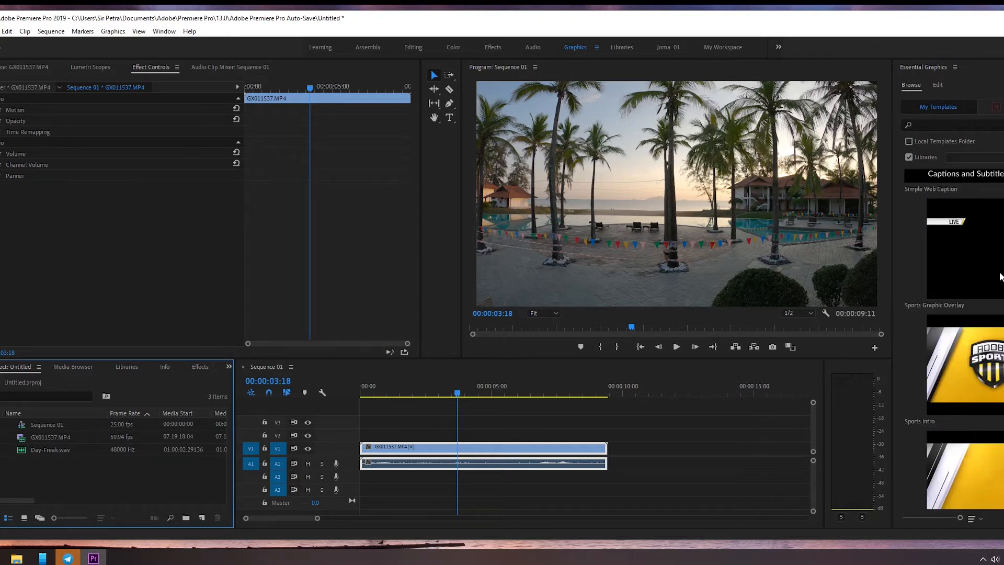
pyautogui.scroll(-4, 999, 276)
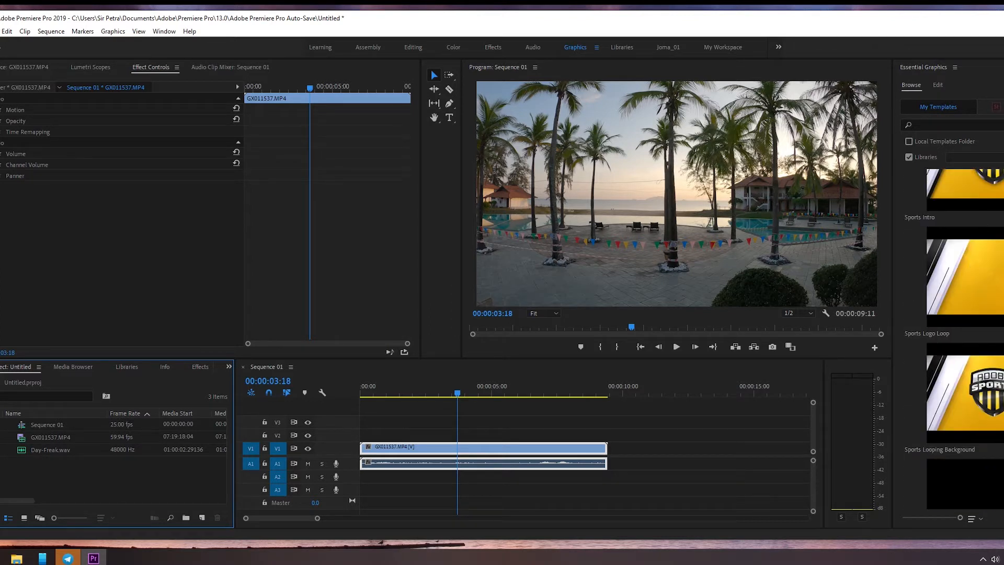
pyautogui.click(1000, 158)
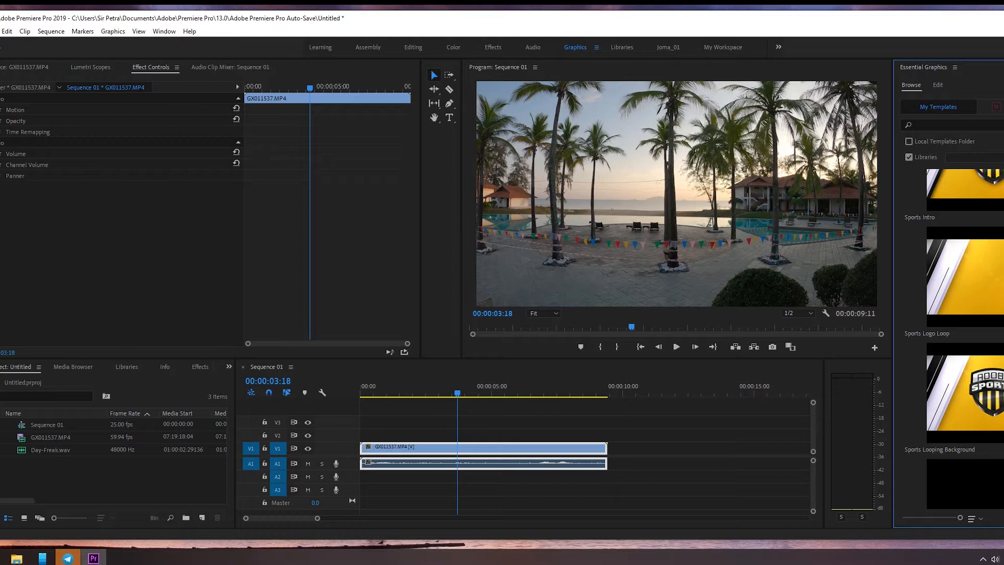
# Step: Browse the remaining Essential Graphics templates down to Subscribe and return to Angled Coming Up Next
pyautogui.scroll(-5, 1000, 303)
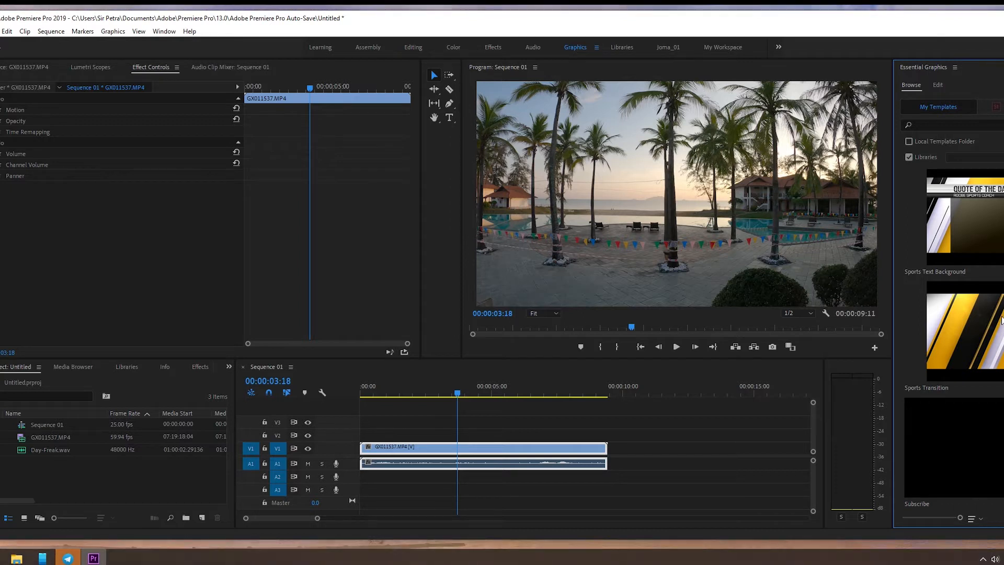
pyautogui.scroll(-10, 1000, 321)
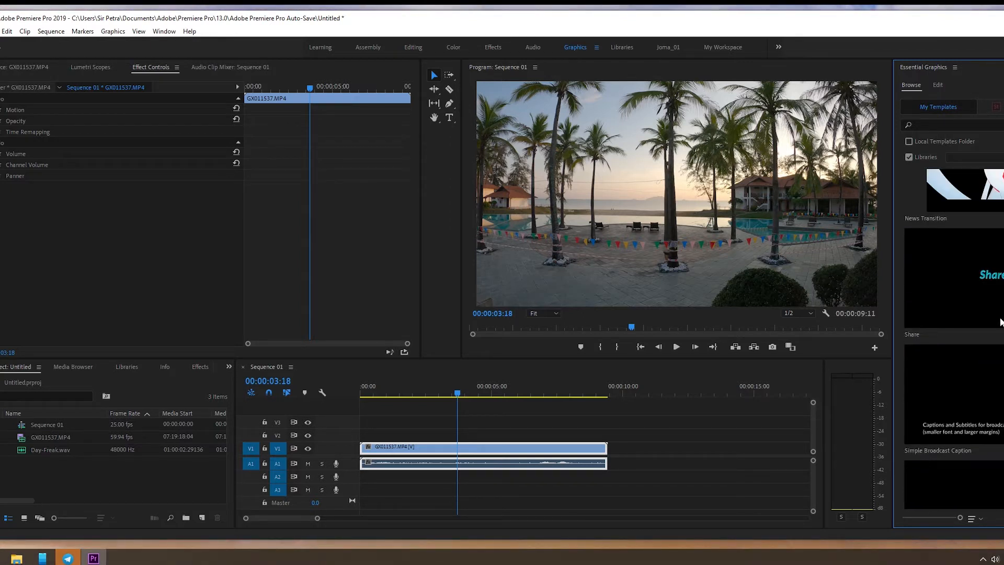
pyautogui.scroll(10, 1000, 322)
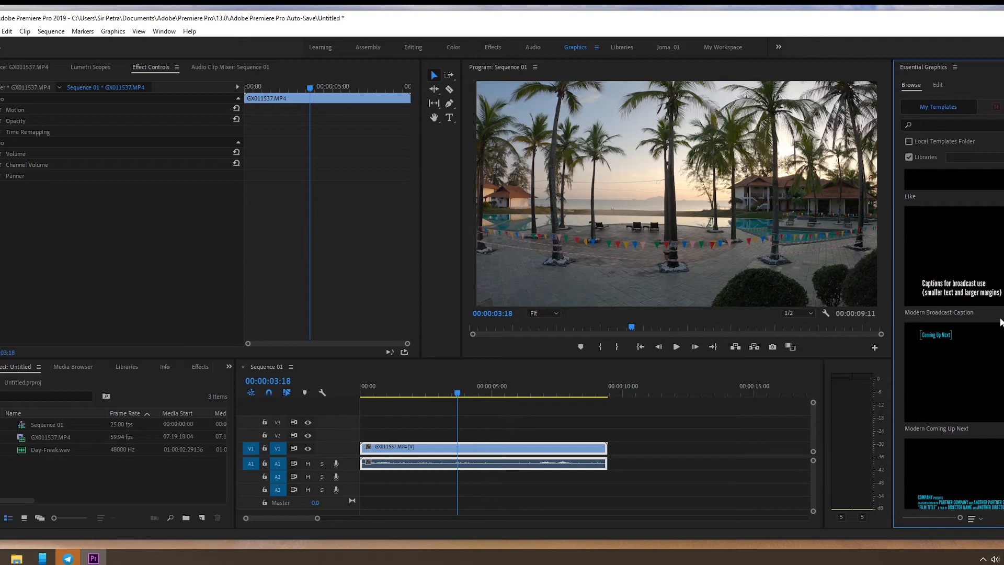
pyautogui.scroll(10, 1000, 321)
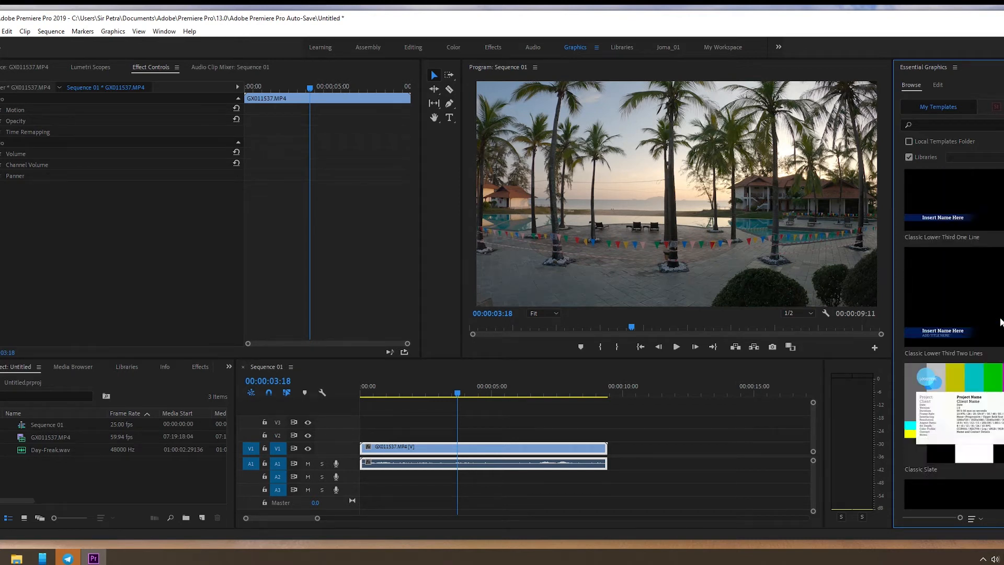
pyautogui.scroll(5, 1000, 321)
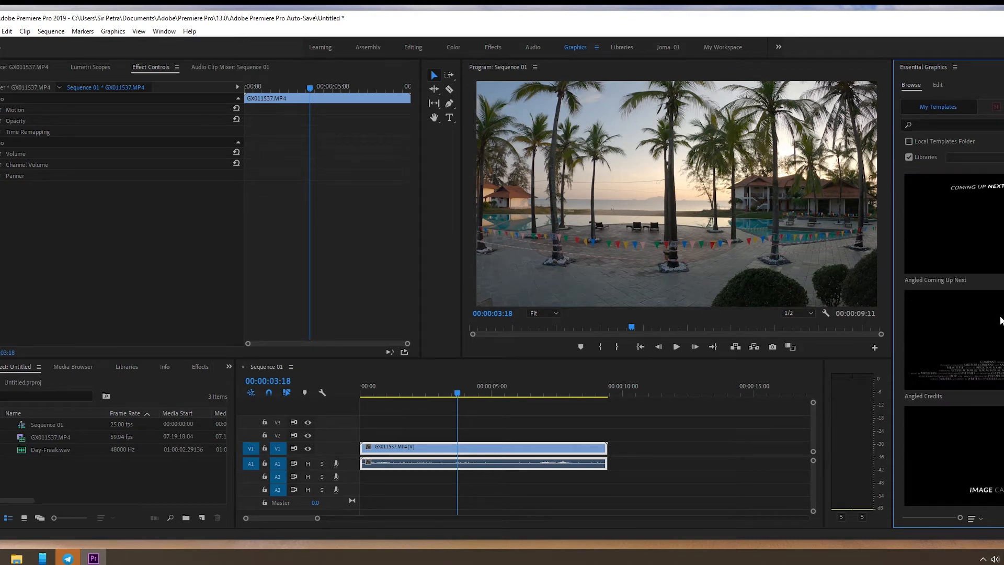
# Step: Examine the Angled, Bold and Classic templates in Essential Graphics
pyautogui.scroll(-3, 1000, 321)
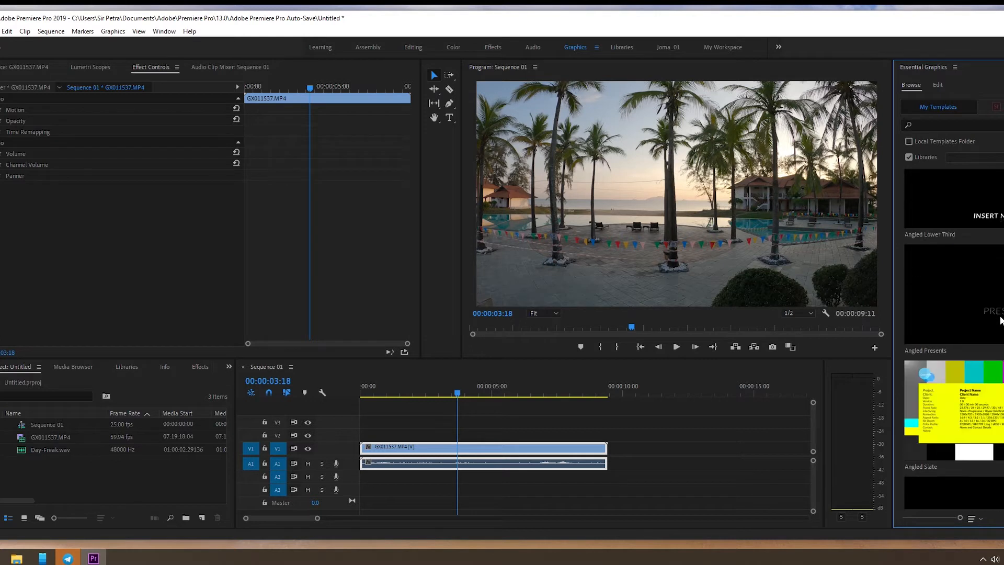
pyautogui.scroll(-4, 1000, 321)
pyautogui.scroll(-5, 1000, 321)
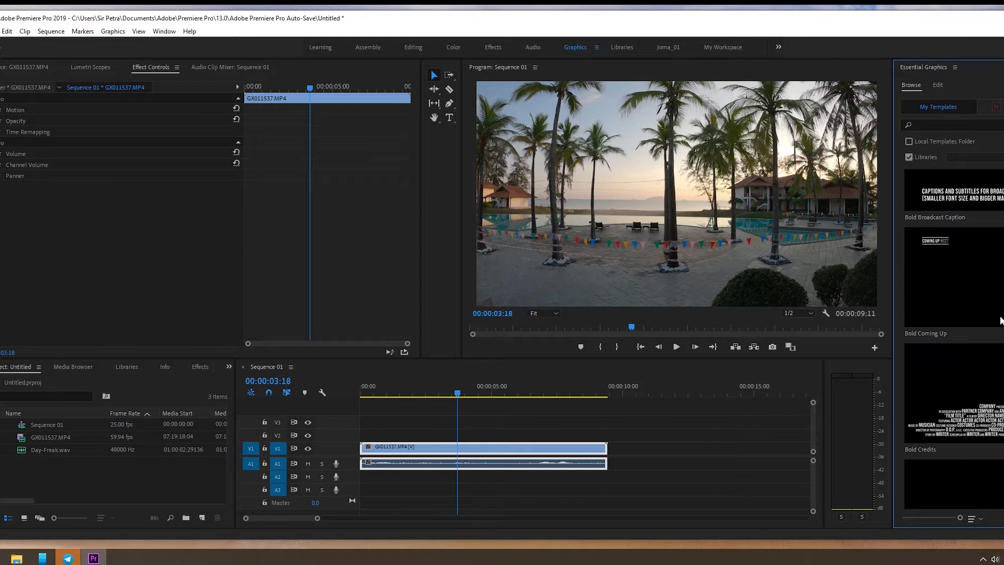
pyautogui.scroll(-8, 1000, 321)
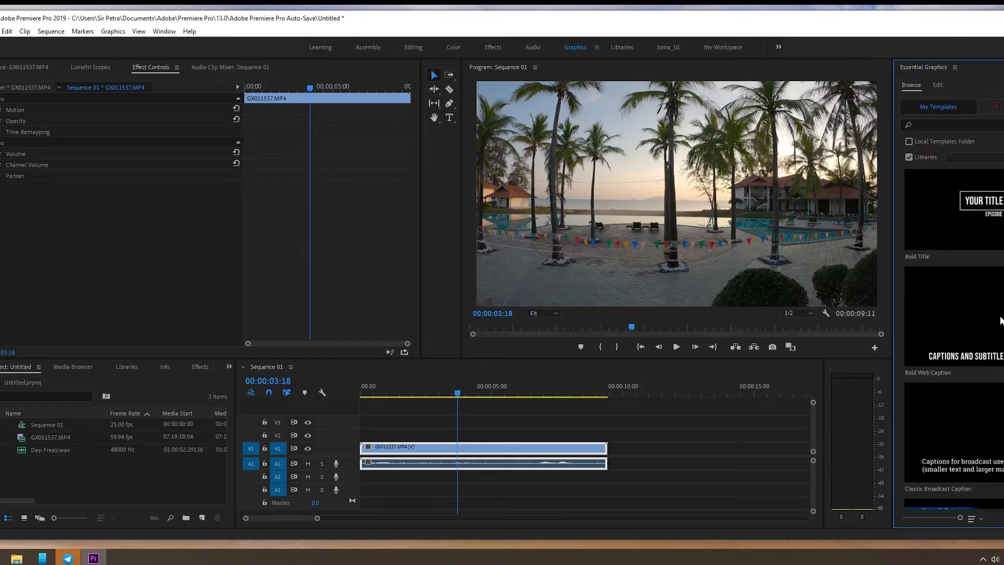
pyautogui.scroll(-3, 1000, 321)
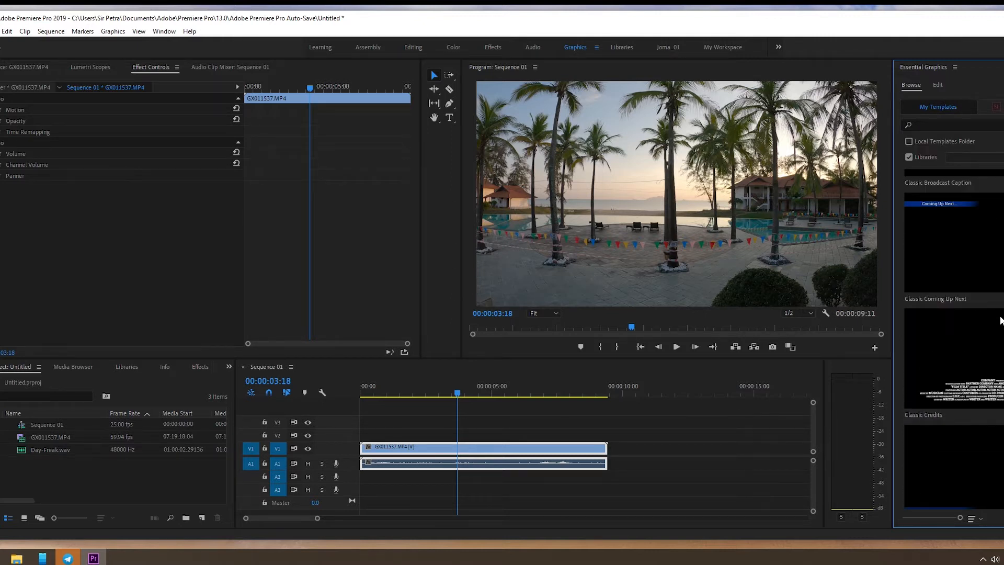
pyautogui.scroll(-5, 1000, 322)
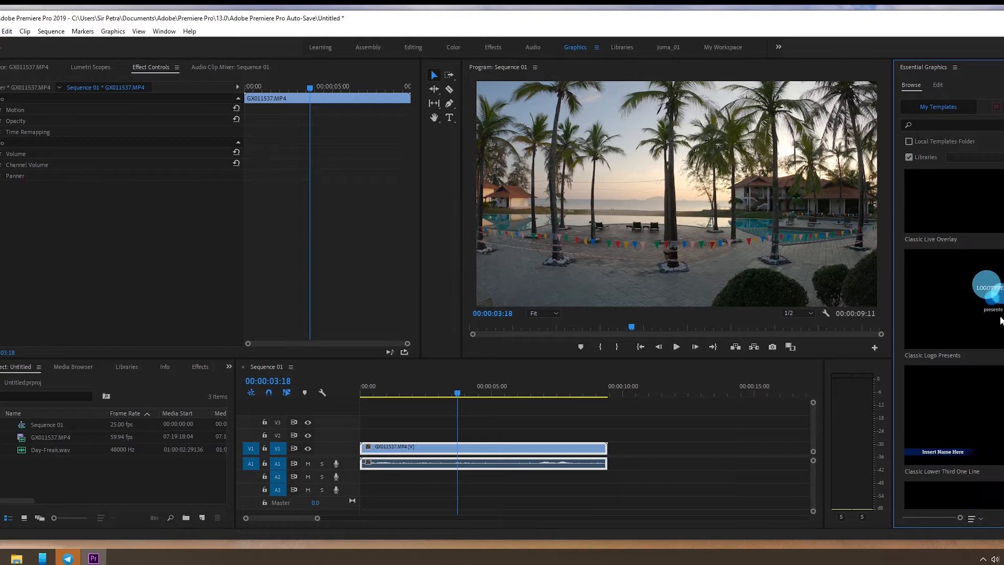
pyautogui.scroll(-5, 1000, 321)
pyautogui.scroll(-3, 1000, 322)
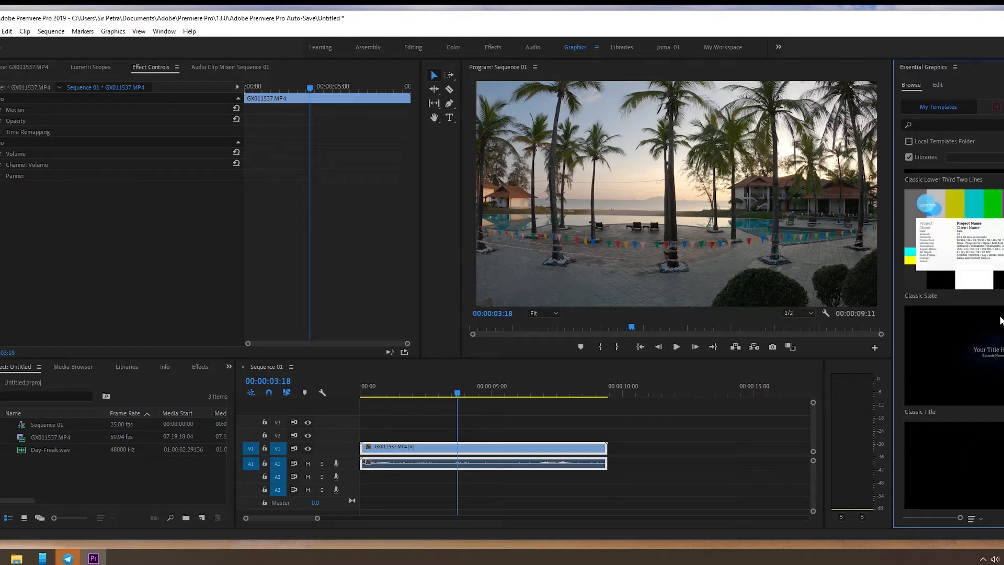
# Step: Examine the Film and Gaming templates in Essential Graphics, down to the Gaming Lower Third designs
pyautogui.scroll(-10, 1000, 321)
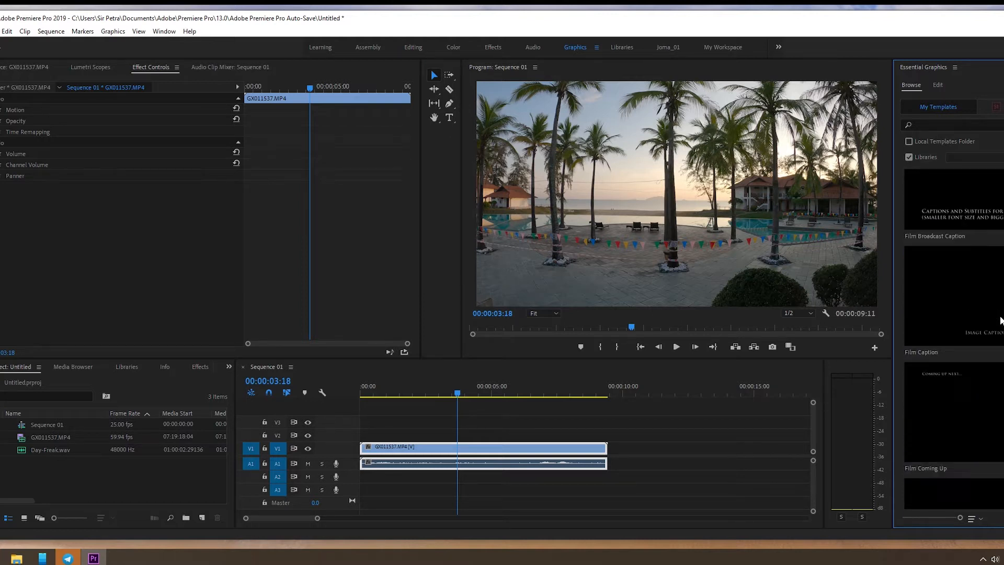
pyautogui.scroll(-9, 999, 322)
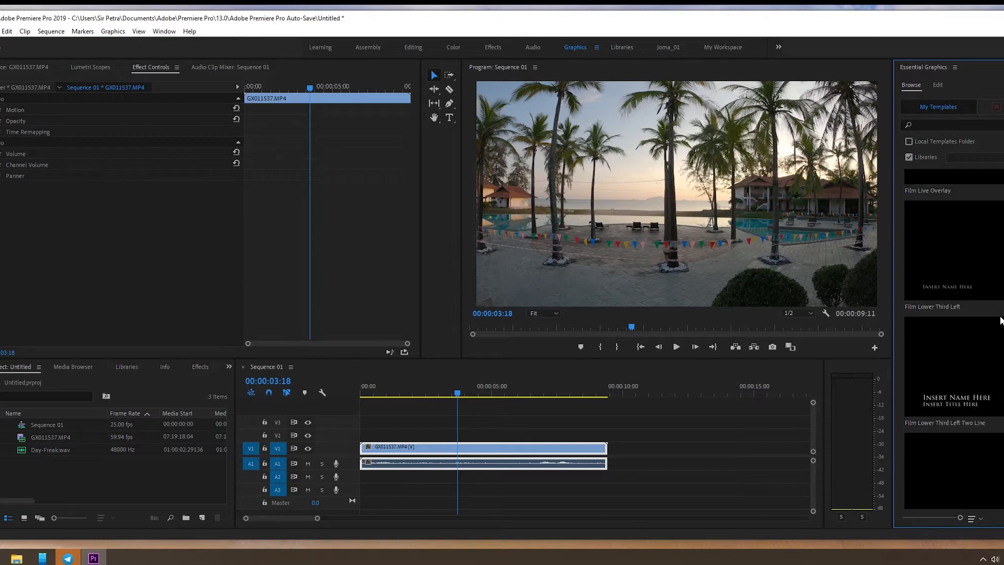
pyautogui.scroll(-6, 1000, 321)
pyautogui.scroll(-11, 1000, 321)
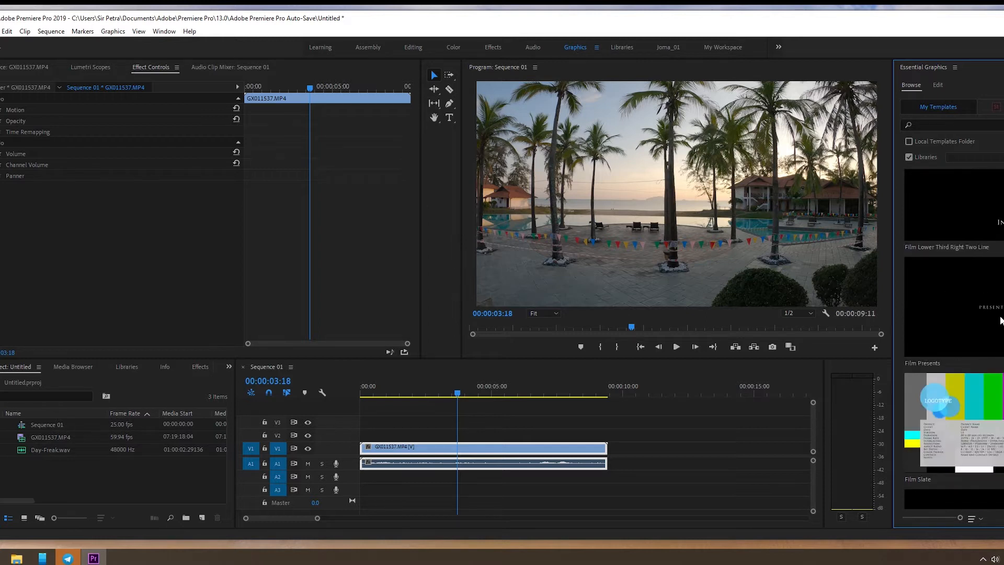
pyautogui.scroll(-11, 1000, 322)
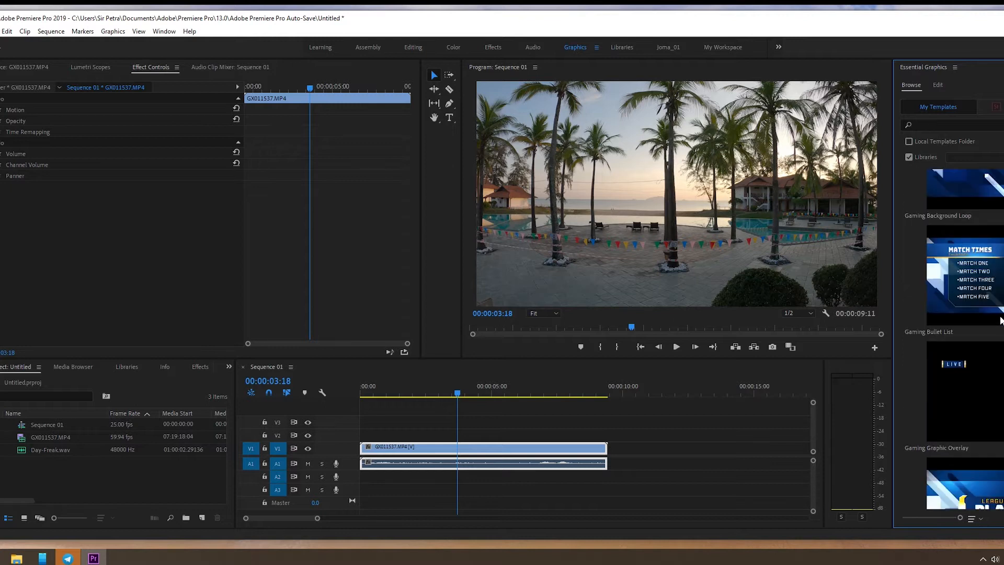
pyautogui.scroll(-3, 1000, 321)
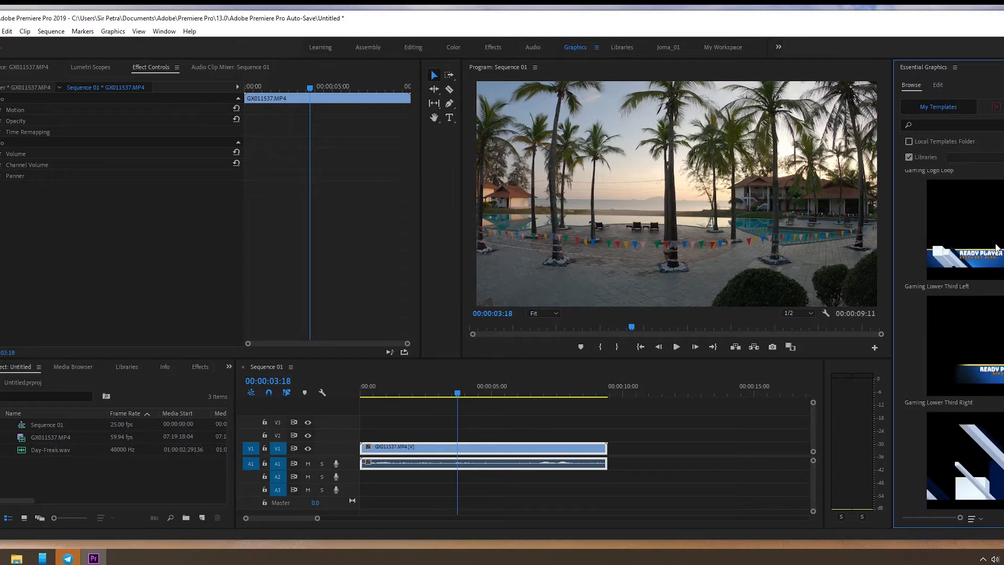
# Step: Place the Gaming Lower Third Left template on track V2 at the start of the sequence, above the GX011537.MP4 clip
pyautogui.scroll(3, 996, 249)
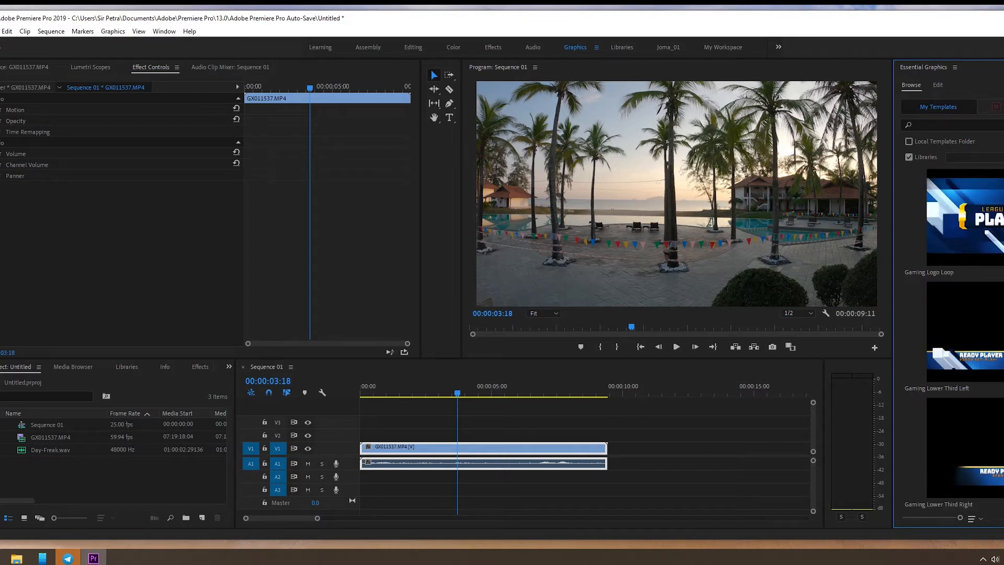
pyautogui.click(994, 335)
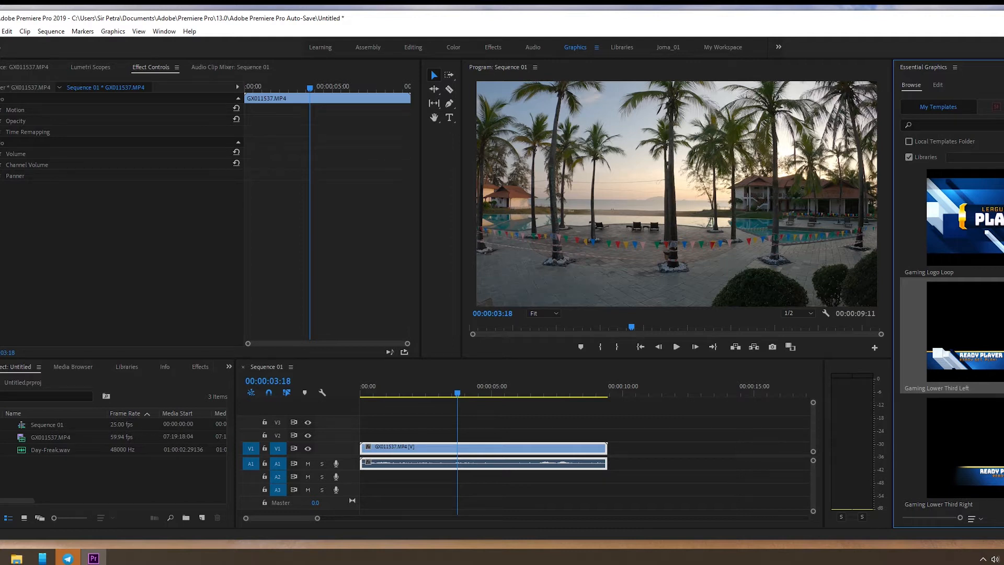
pyautogui.scroll(-5, 994, 378)
pyautogui.scroll(3, 993, 378)
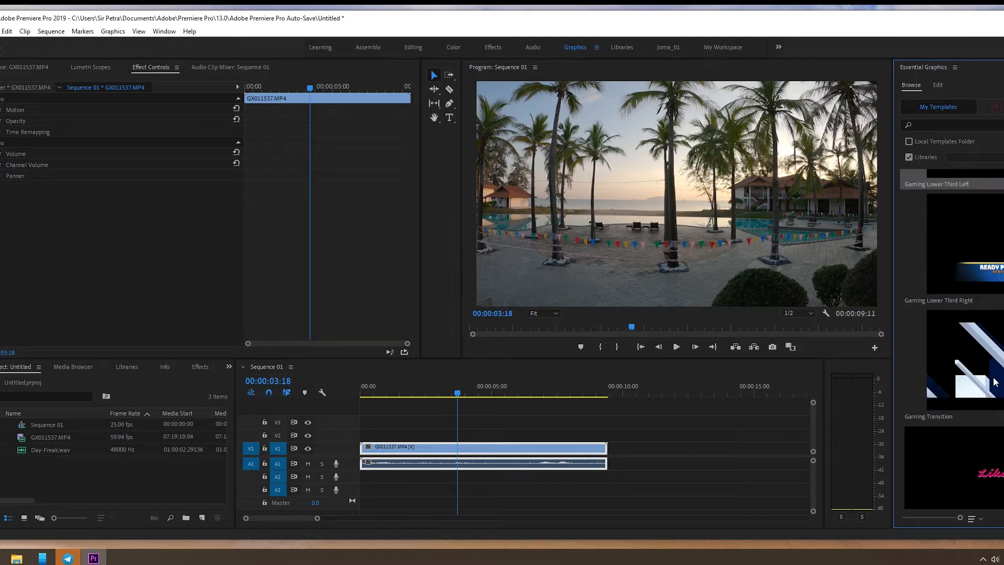
pyautogui.scroll(2, 993, 390)
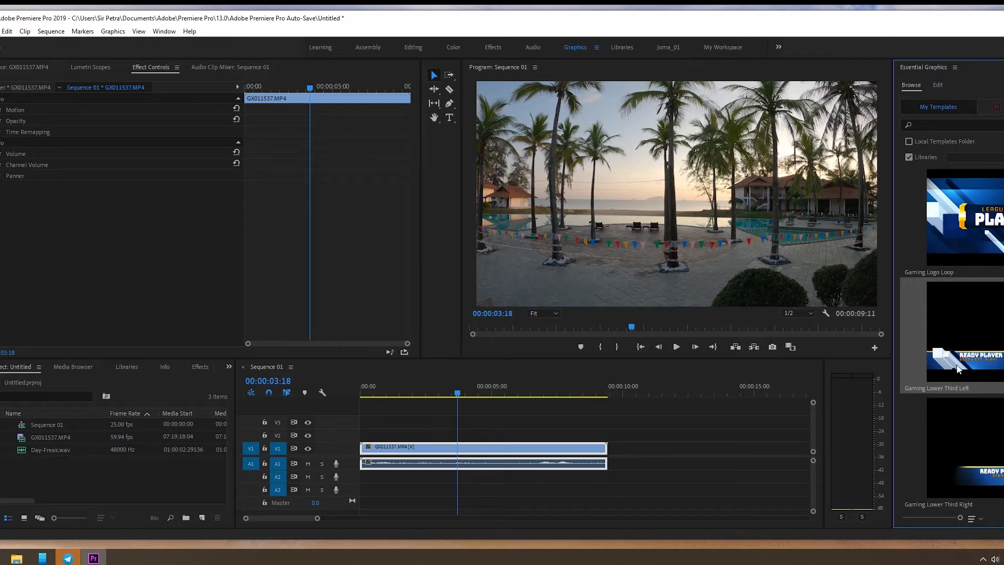
pyautogui.moveTo(917, 314); pyautogui.dragTo(365, 440)
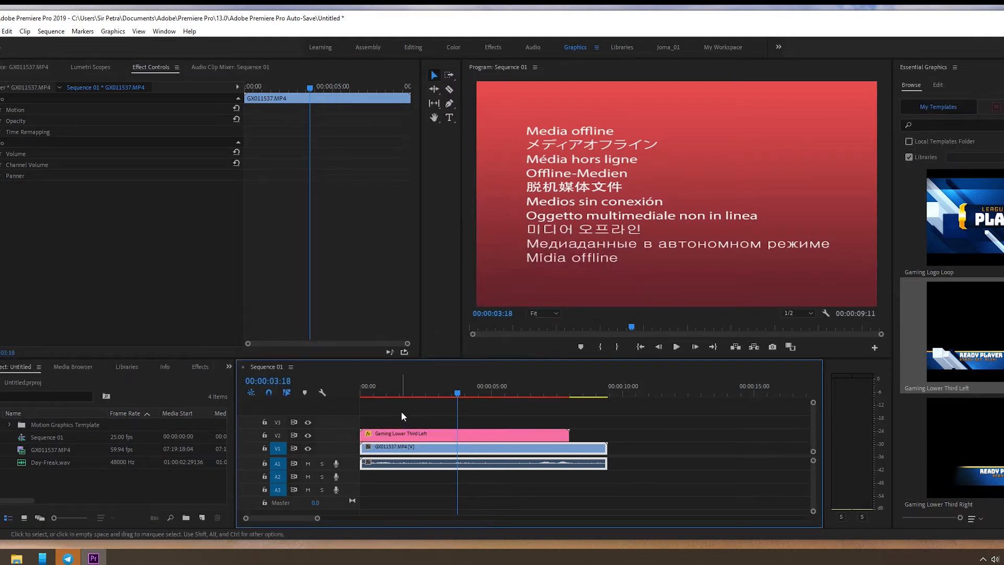
# Step: Scrub through the lower third to 00:00:04:05, admitting the waiting participant to the Google Meet call in between
pyautogui.click(401, 393)
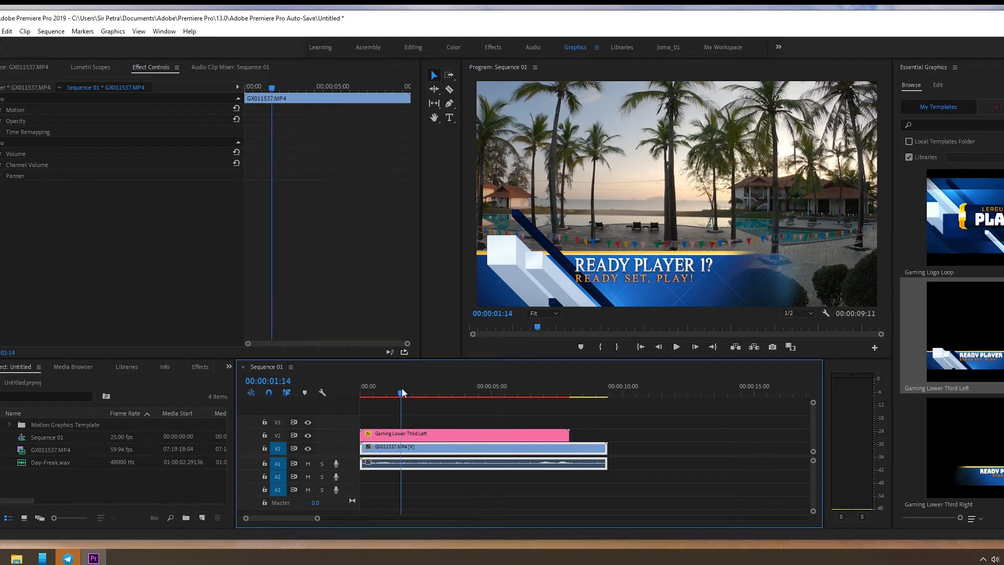
pyautogui.moveTo(402, 392); pyautogui.dragTo(453, 396)
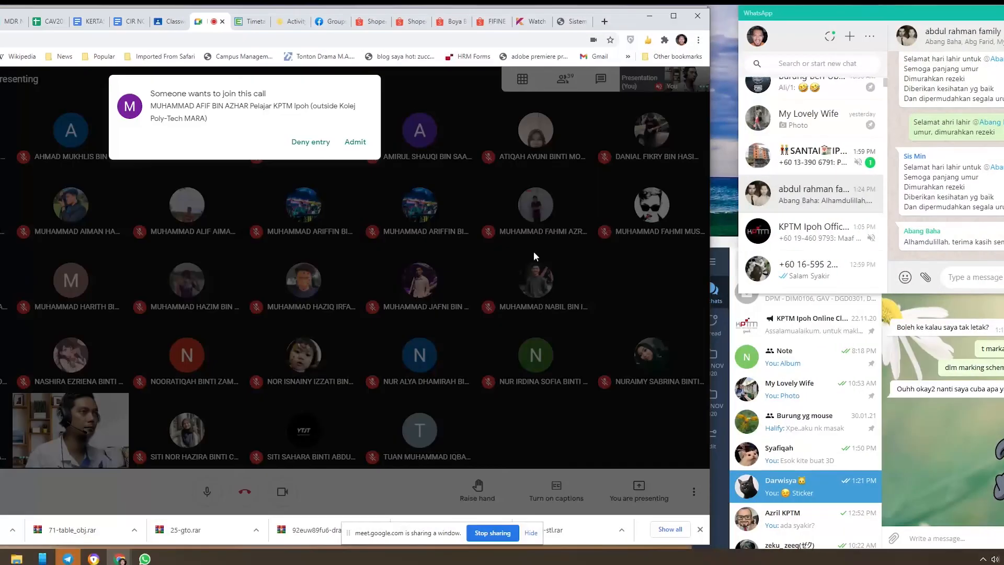
pyautogui.click(351, 142)
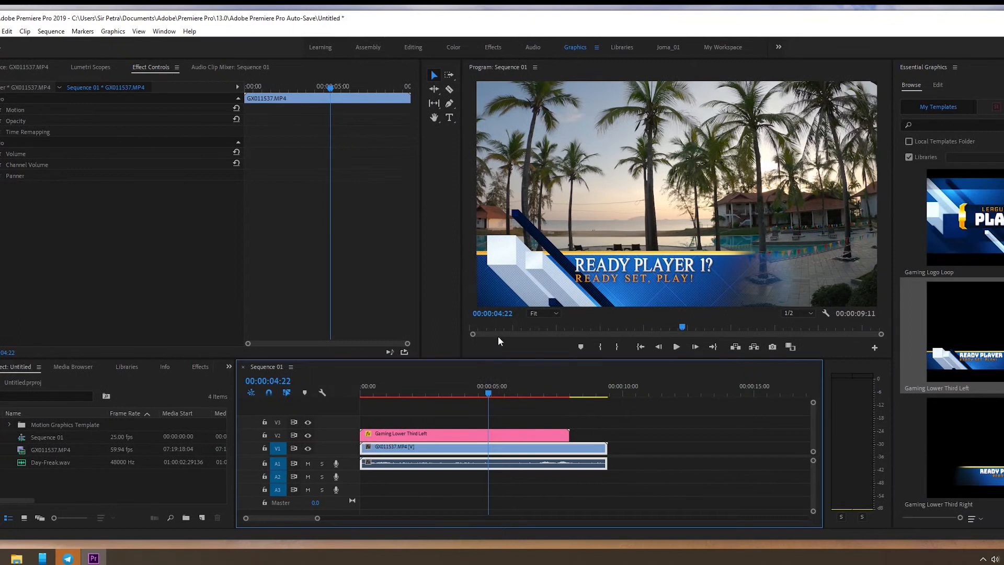
pyautogui.moveTo(476, 392)
pyautogui.mouseDown()
pyautogui.moveTo(376, 389)
pyautogui.moveTo(472, 393)
pyautogui.mouseUp()
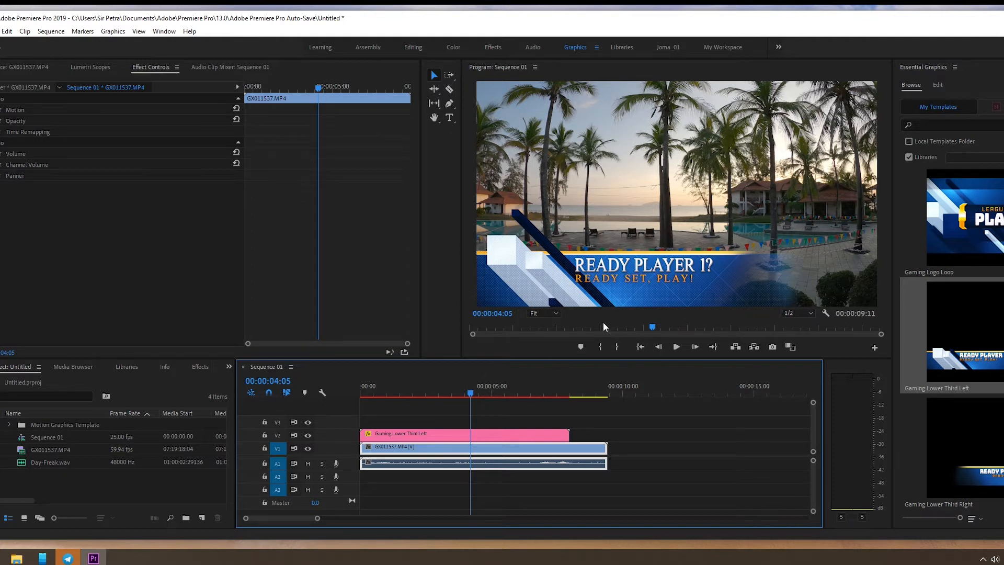
# Step: Change the title text of the Gaming Lower Third Left clip on V2 to "Tioman Beach Resort"
pyautogui.click(612, 274)
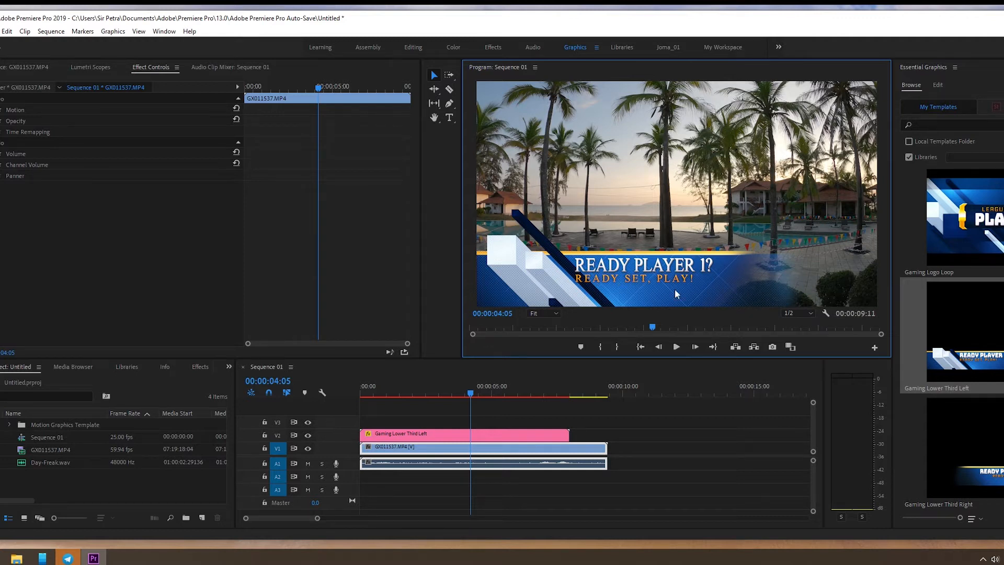
pyautogui.click(417, 434)
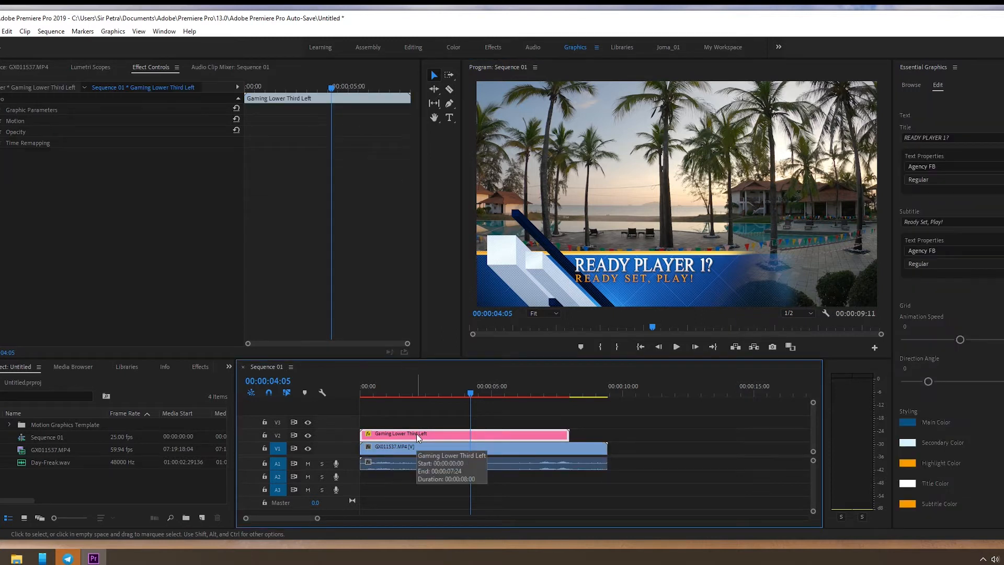
pyautogui.click(466, 412)
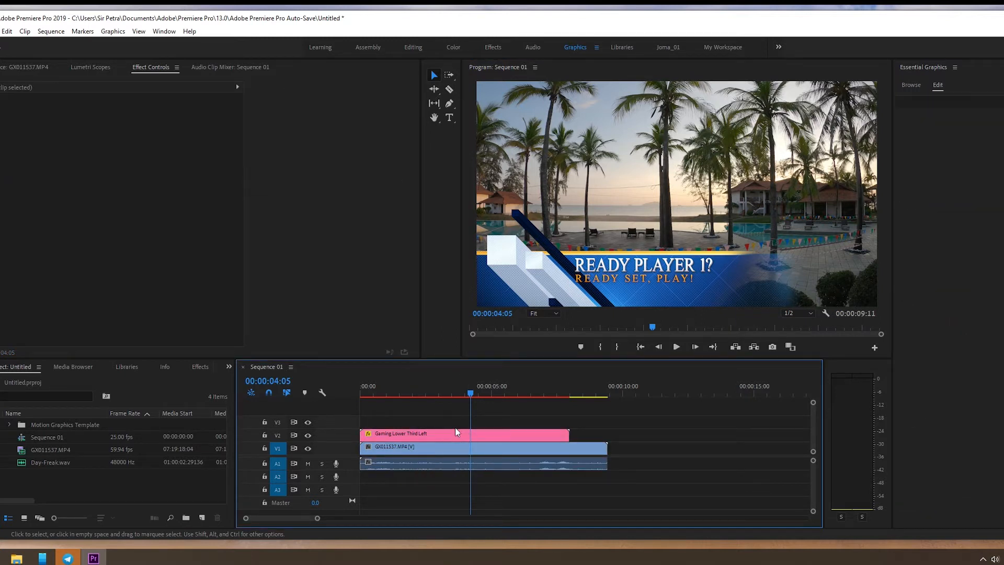
pyautogui.click(443, 435)
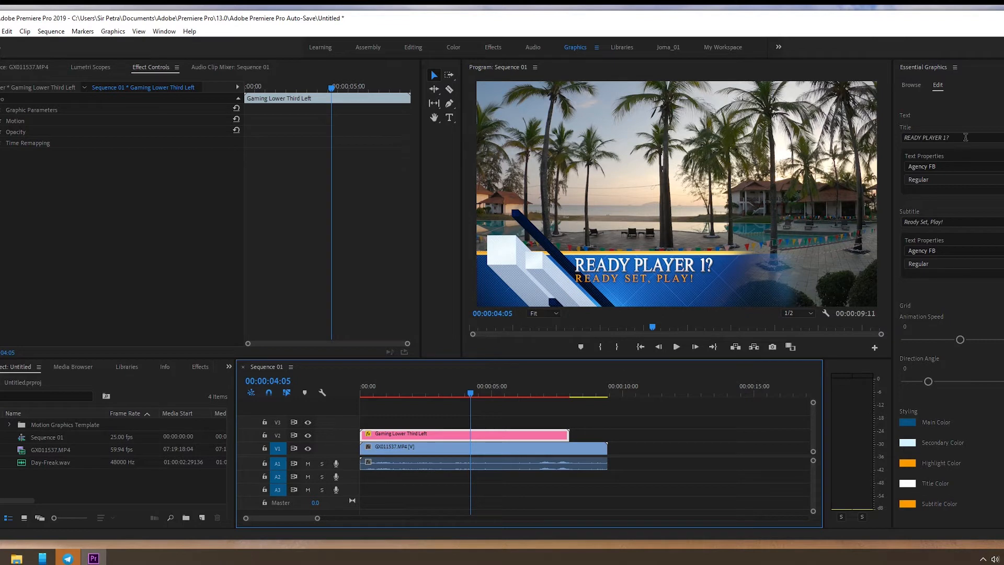
pyautogui.click(901, 139)
pyautogui.moveTo(900, 140); pyautogui.dragTo(876, 148)
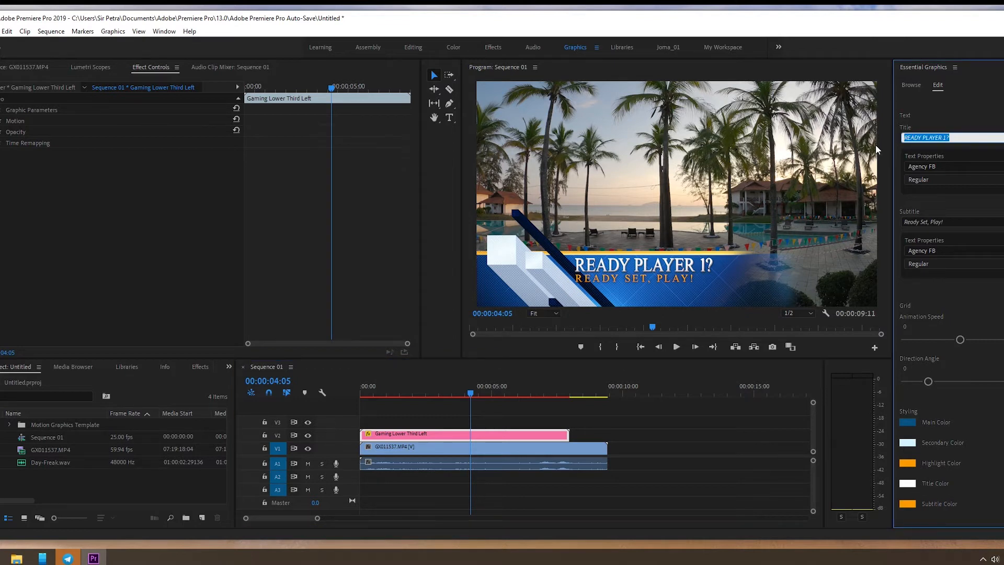
pyautogui.write('Tioman Beach Resort')
pyautogui.press('Return')
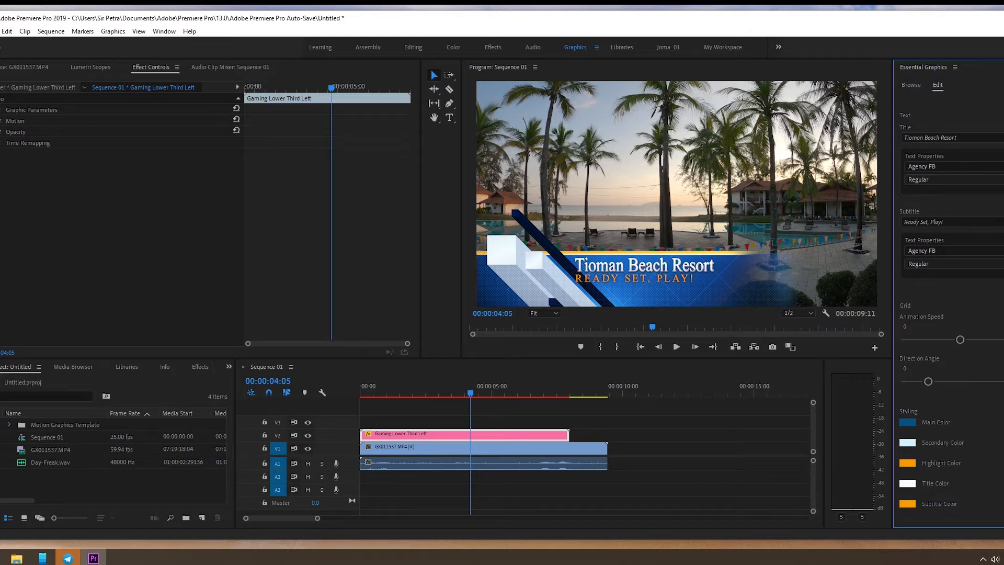
# Step: Try the Bold font style on the lower third's title and switch it back to Regular
pyautogui.click(966, 180)
pyautogui.click(990, 204)
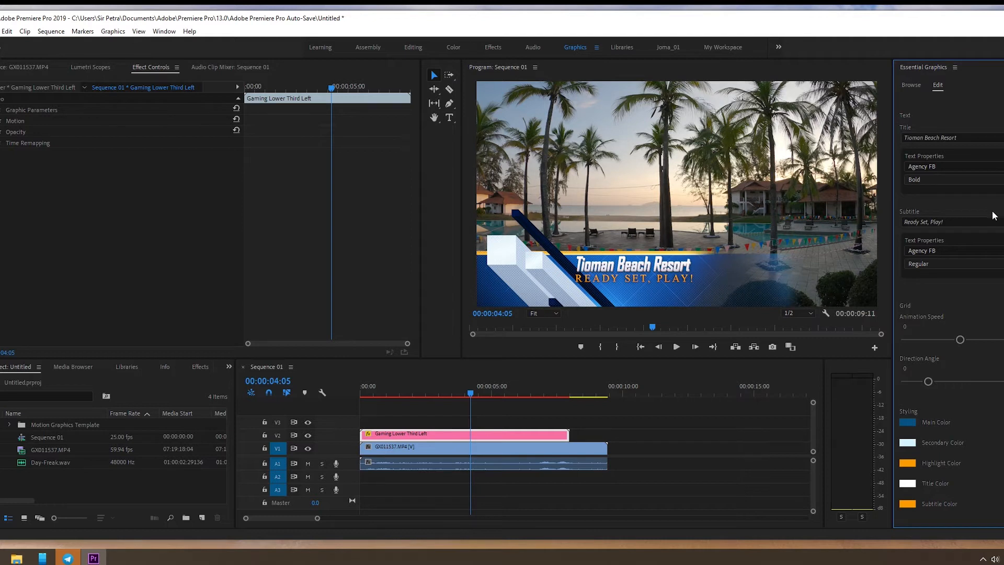
pyautogui.click(947, 181)
pyautogui.click(948, 193)
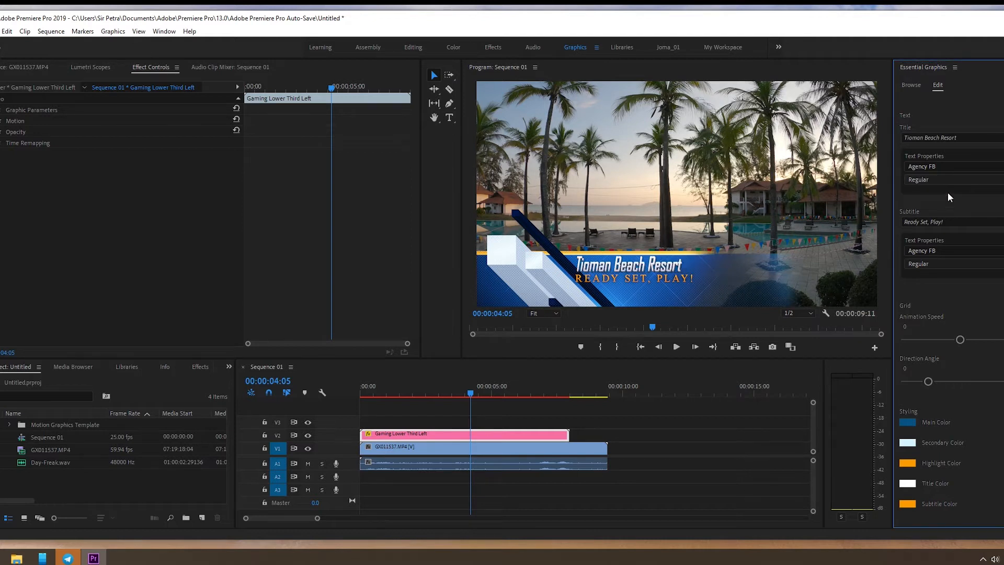
# Step: Look through the font list for the lower third's title and set its font to Bahnschrift
pyautogui.click(999, 167)
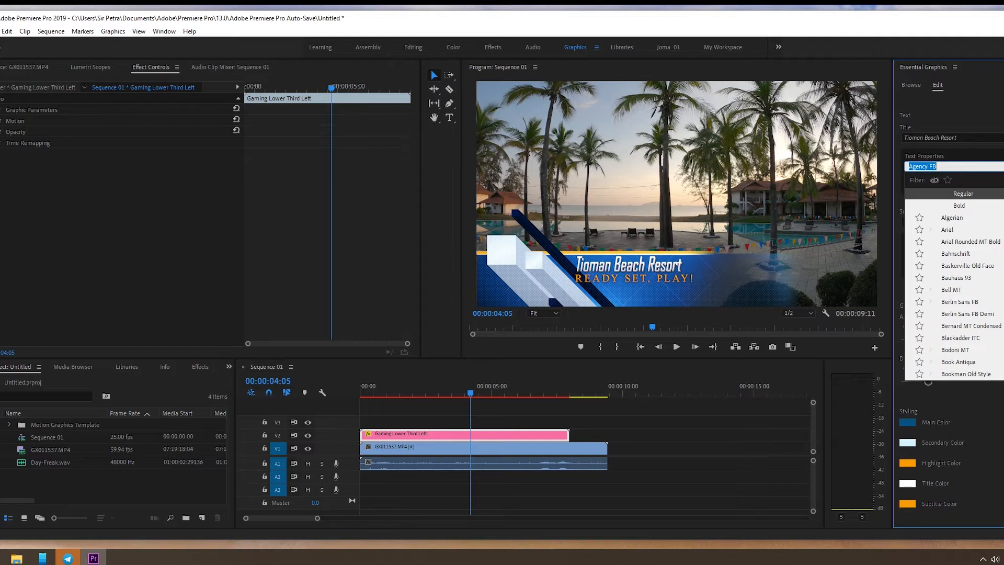
pyautogui.scroll(-6, 954, 283)
pyautogui.scroll(-8, 955, 282)
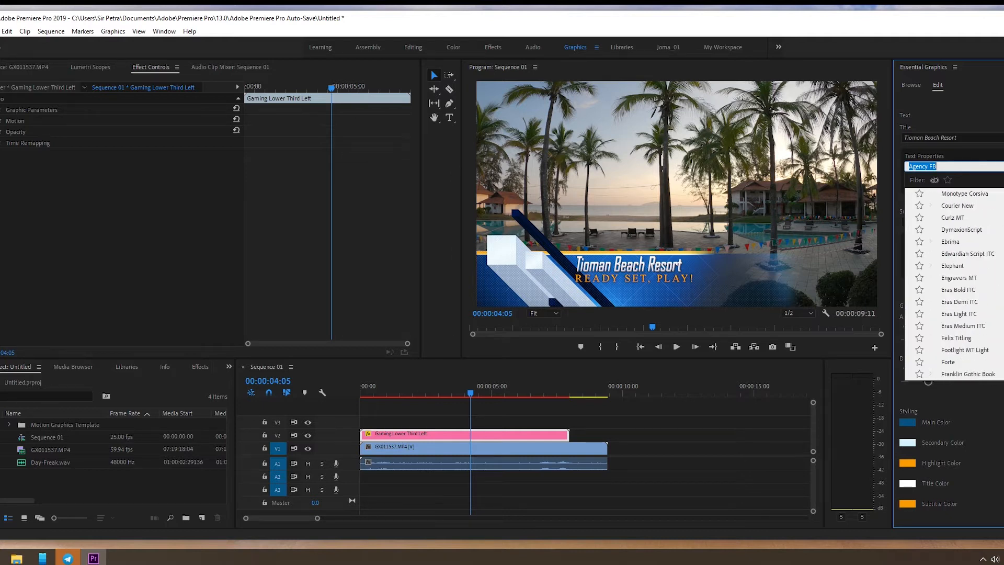
pyautogui.scroll(-1, 955, 283)
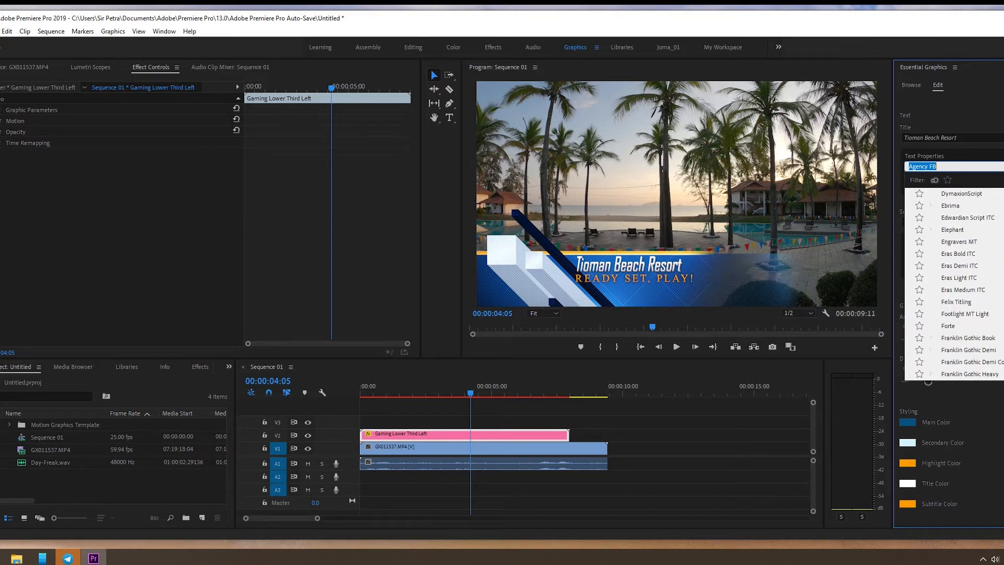
pyautogui.scroll(-2, 955, 282)
pyautogui.scroll(-6, 954, 283)
pyautogui.scroll(-3, 954, 283)
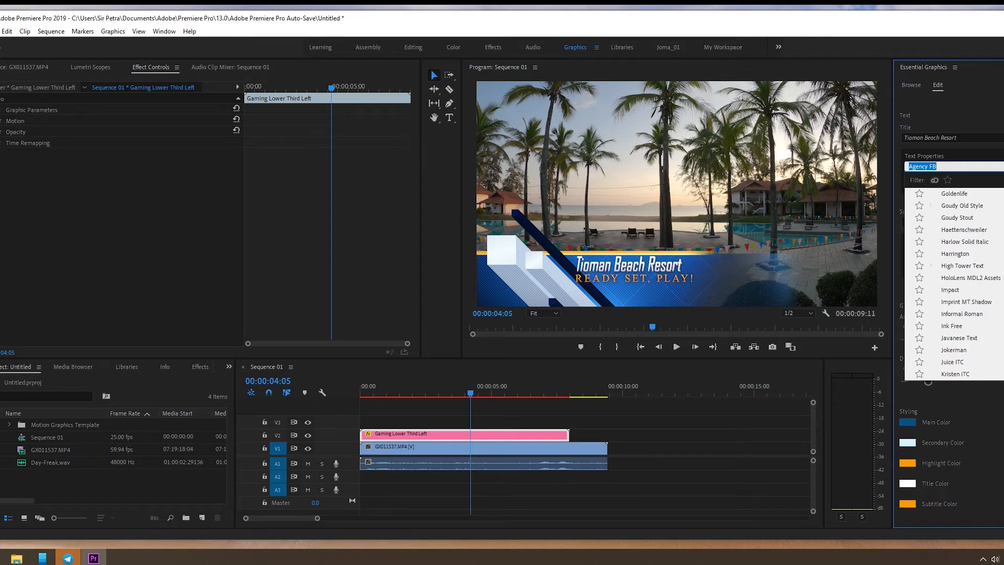
pyautogui.scroll(-2, 954, 282)
pyautogui.scroll(-4, 954, 282)
pyautogui.scroll(1, 954, 283)
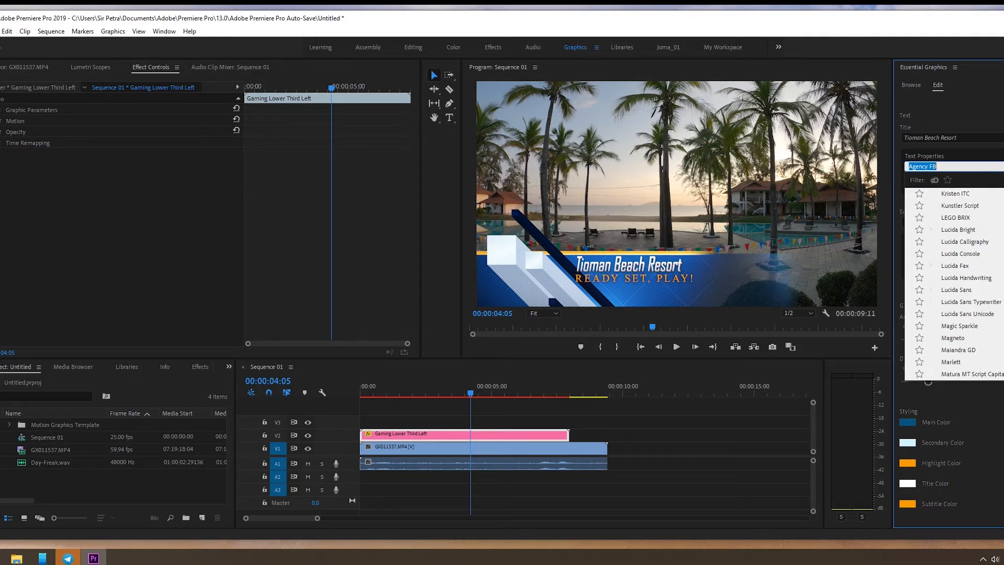
pyautogui.scroll(20, 955, 282)
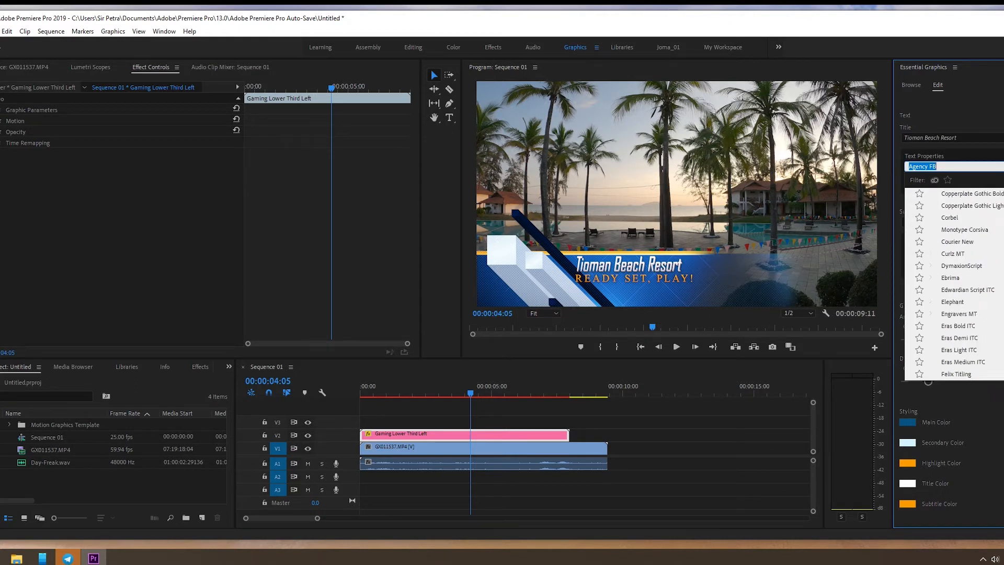
pyautogui.scroll(10, 954, 282)
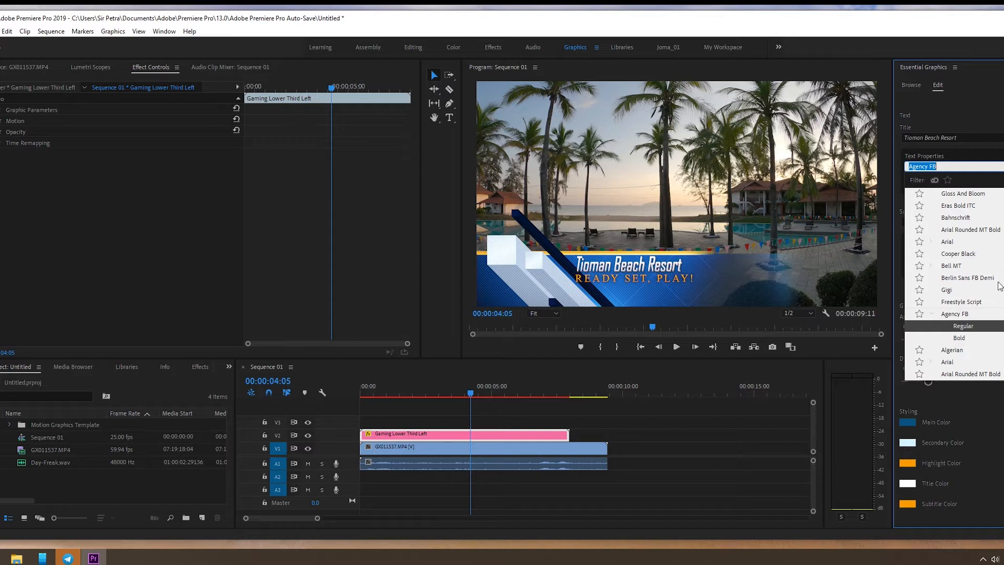
pyautogui.click(987, 219)
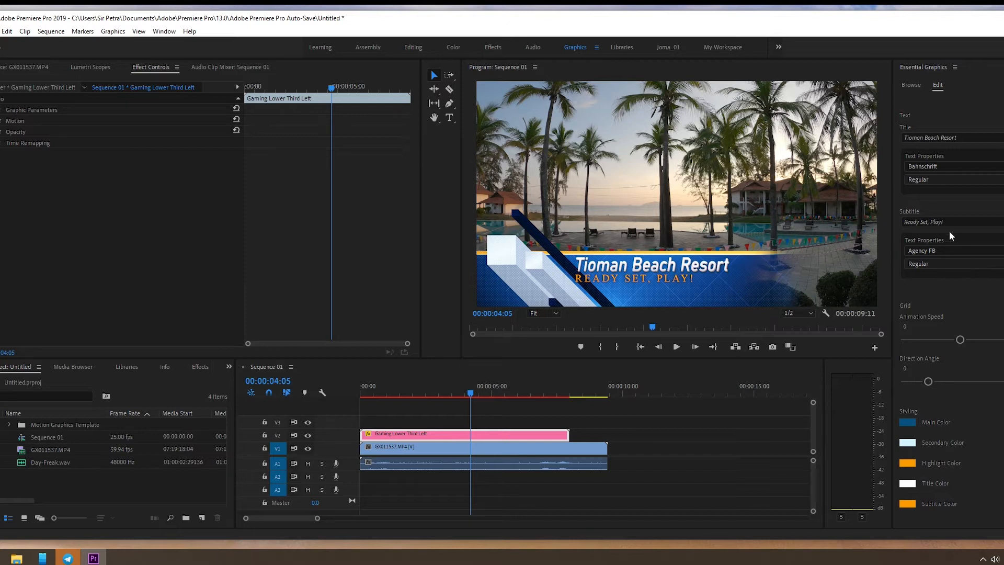
# Step: Change the lower third's subtitle text to "Best resort for family vacation!"
pyautogui.moveTo(947, 222); pyautogui.dragTo(893, 226)
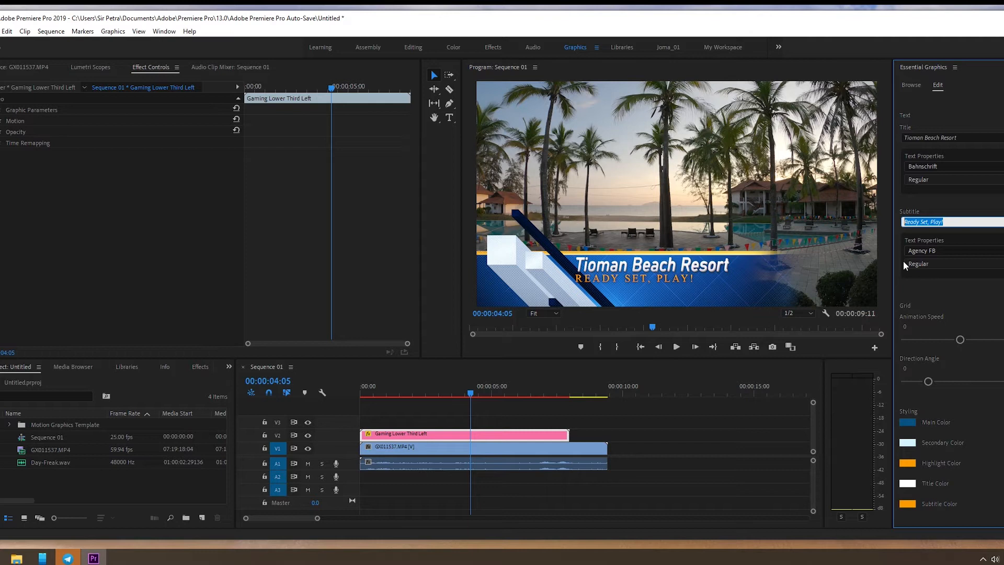
pyautogui.write('1')
pyautogui.write('Bes')
pyautogui.write('t res')
pyautogui.write('ort for famu')
pyautogui.press('BackSpace')
pyautogui.write('ily vacation!')
pyautogui.click(996, 306)
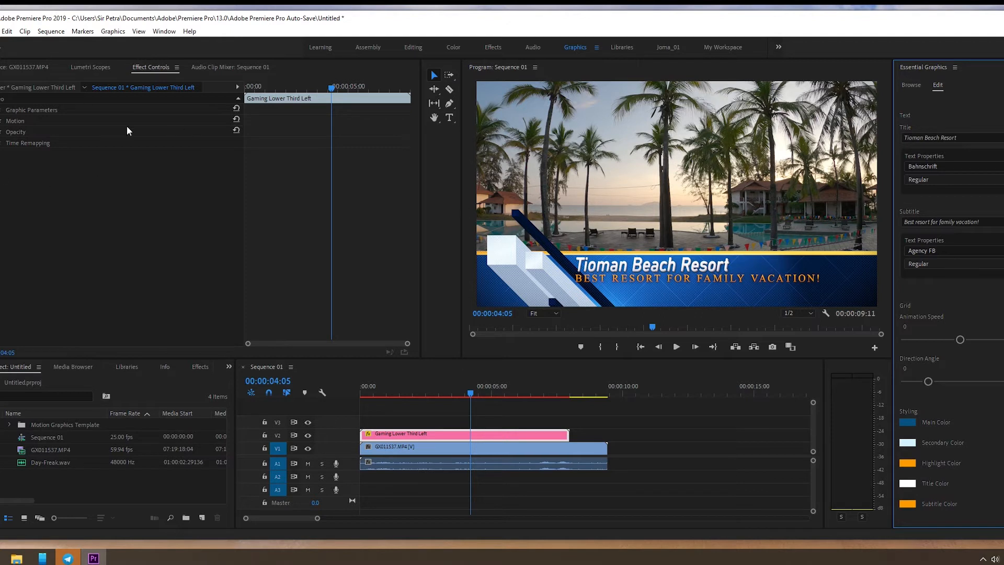
# Step: Examine the Gaming Lower Third Left clip in the source view and its Graphic Parameters, including the title text properties, in Effect Controls
pyautogui.click(622, 271)
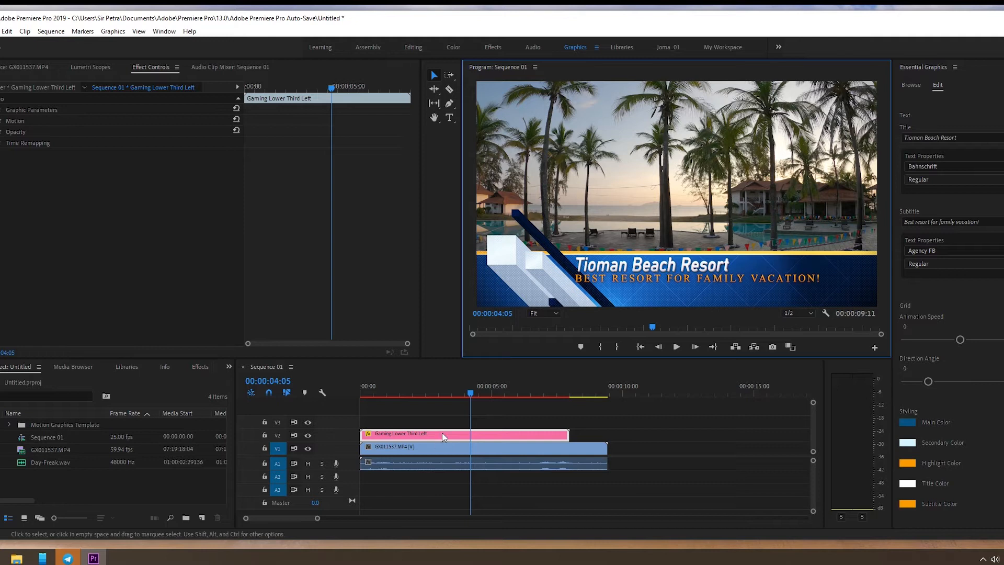
pyautogui.doubleClick(424, 436)
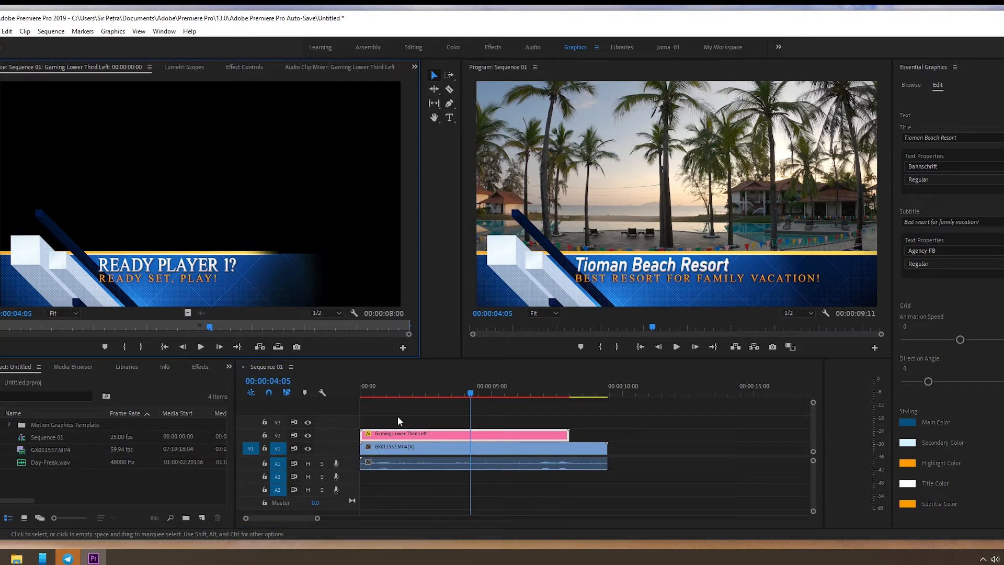
pyautogui.click(188, 67)
pyautogui.click(242, 65)
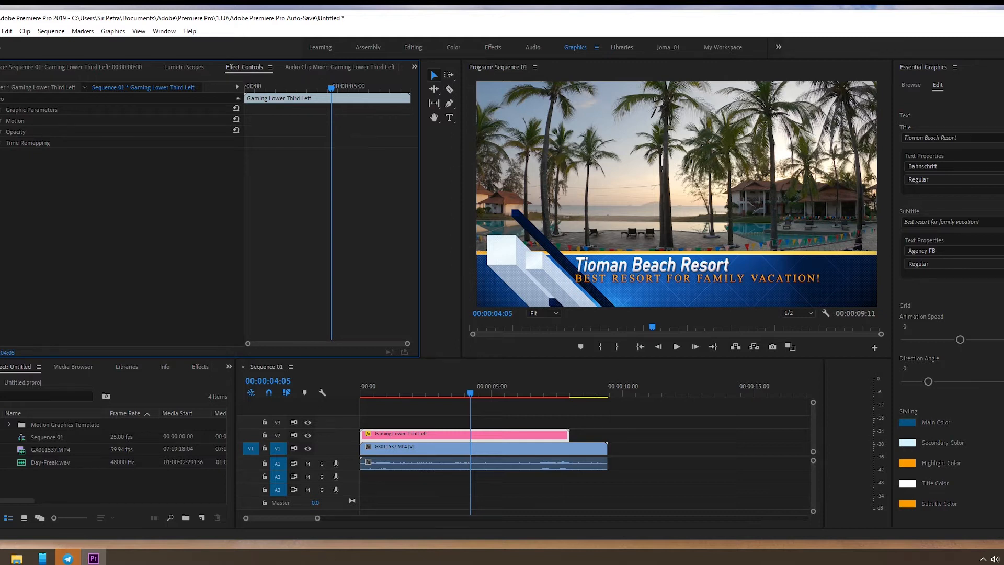
pyautogui.click(1, 110)
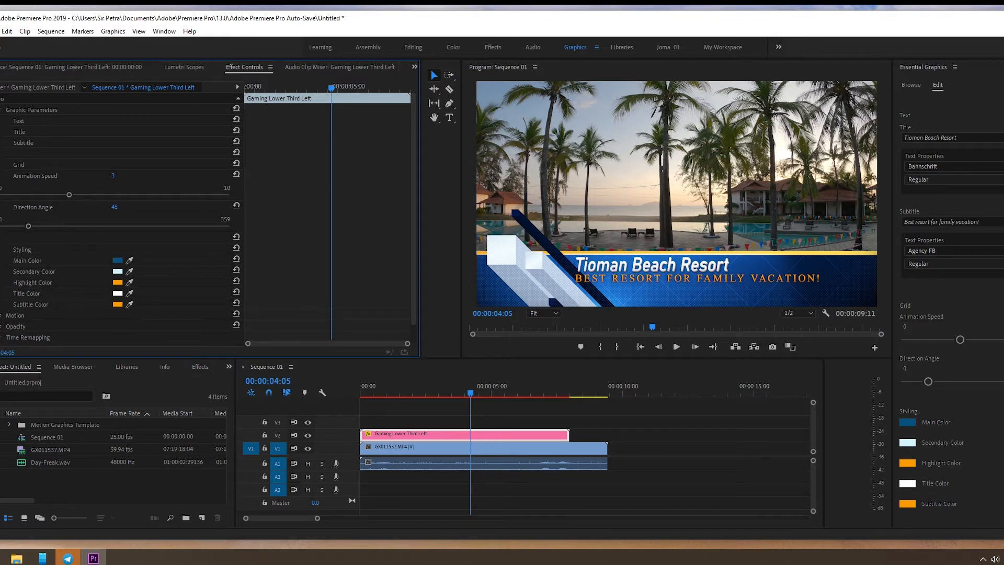
pyautogui.click(0, 110)
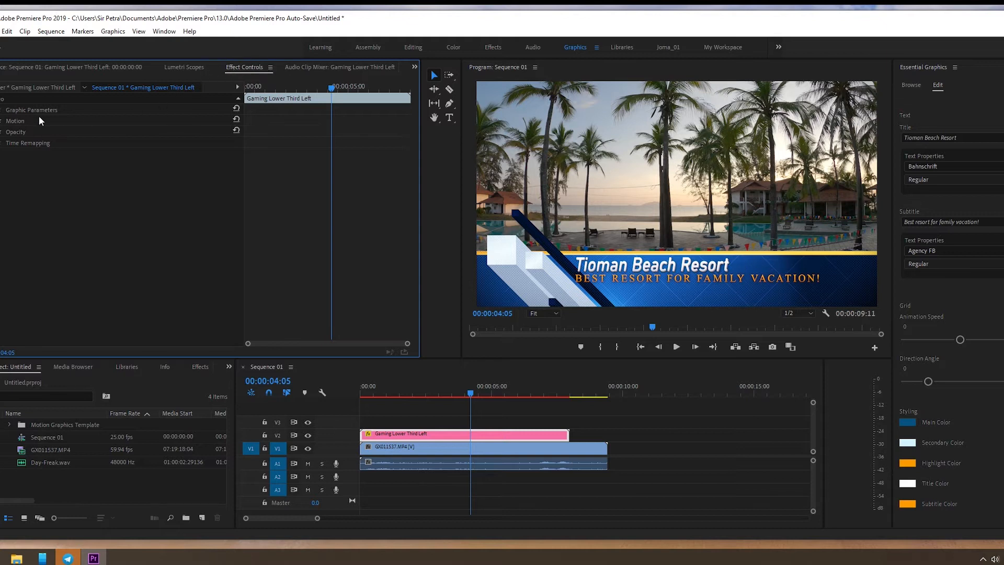
pyautogui.click(0, 110)
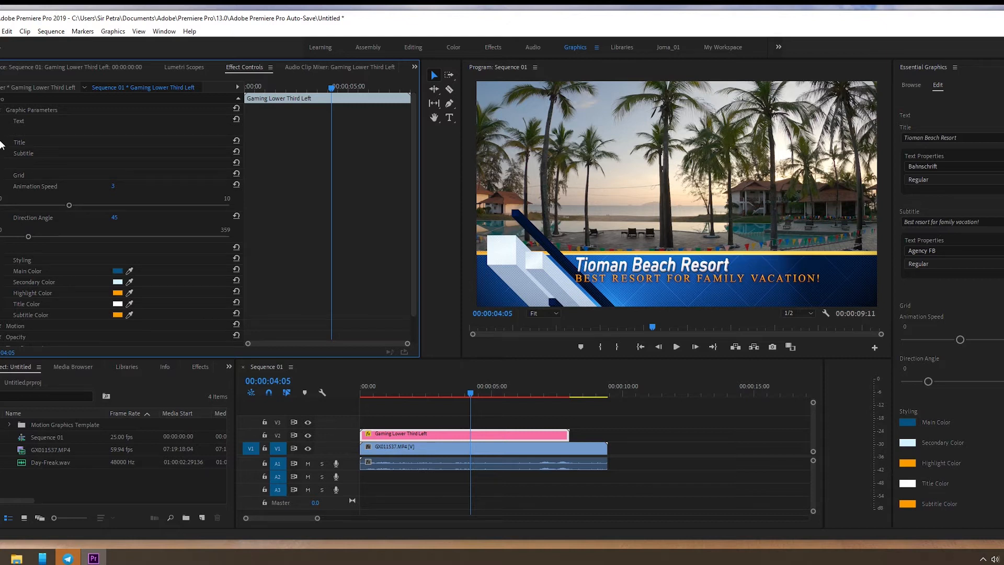
pyautogui.click(0, 148)
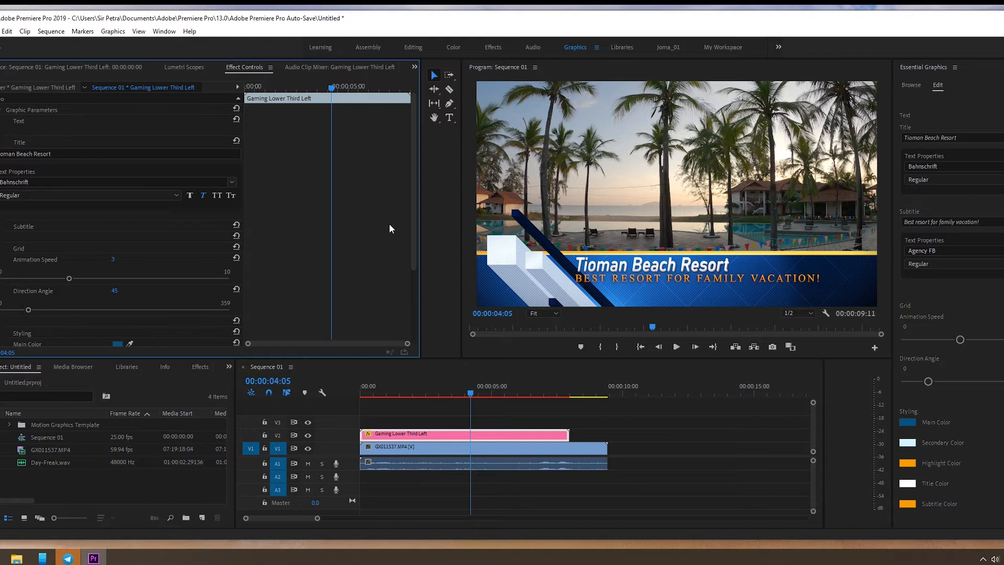
pyautogui.scroll(-1, 1, 123)
pyautogui.click(1, 132)
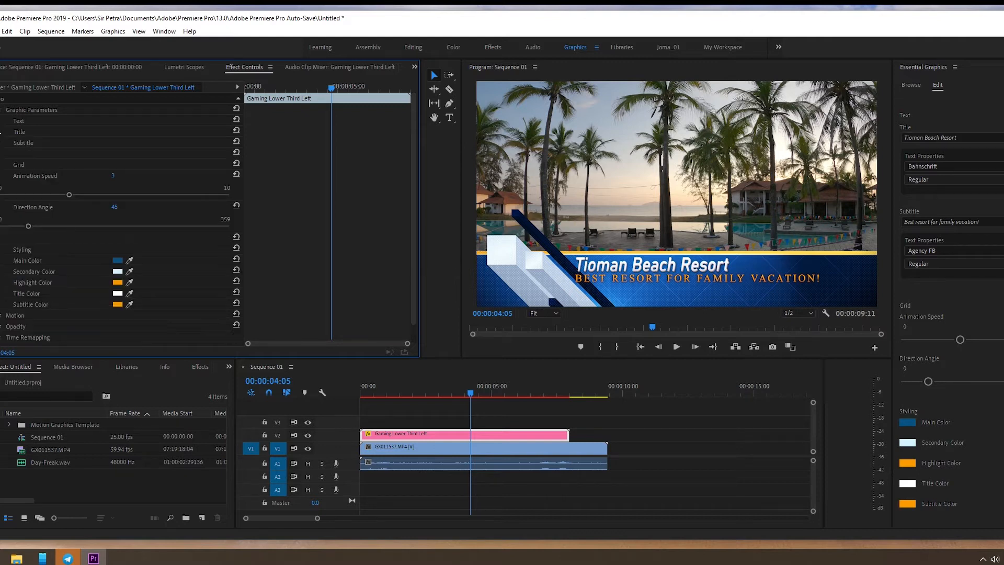
pyautogui.click(1, 110)
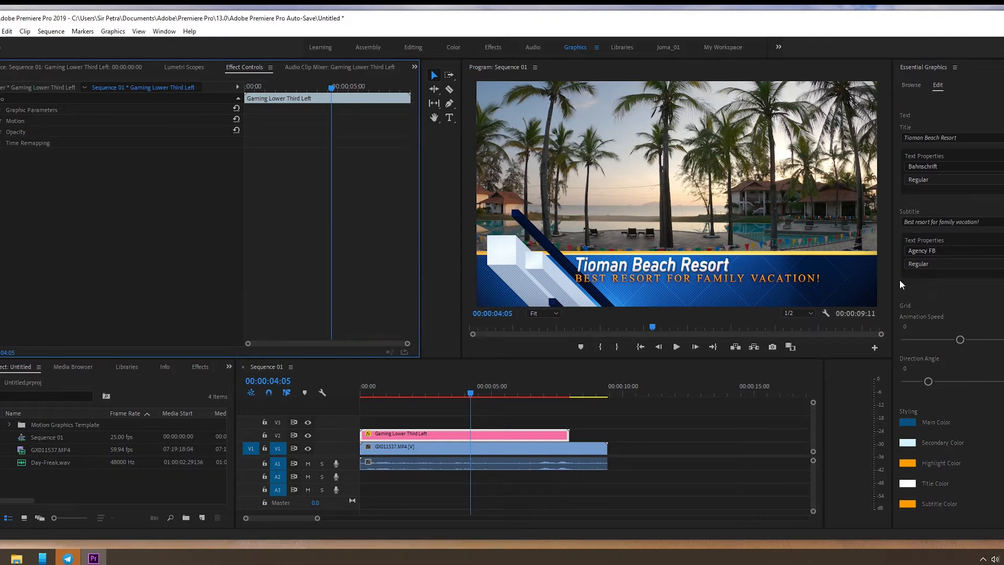
# Step: Set the font of the lower third's subtitle to Bahnschrift
pyautogui.click(967, 294)
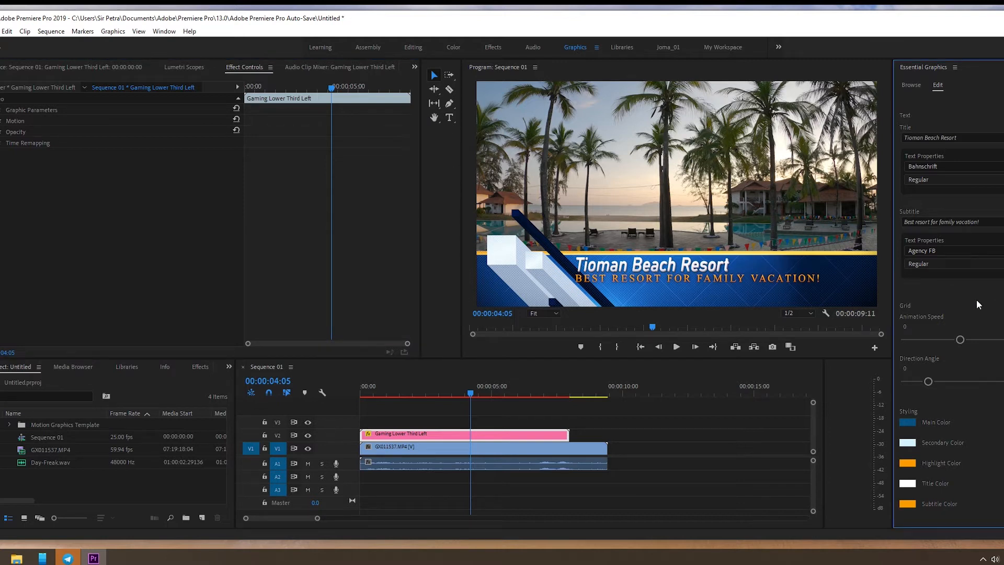
pyautogui.click(973, 250)
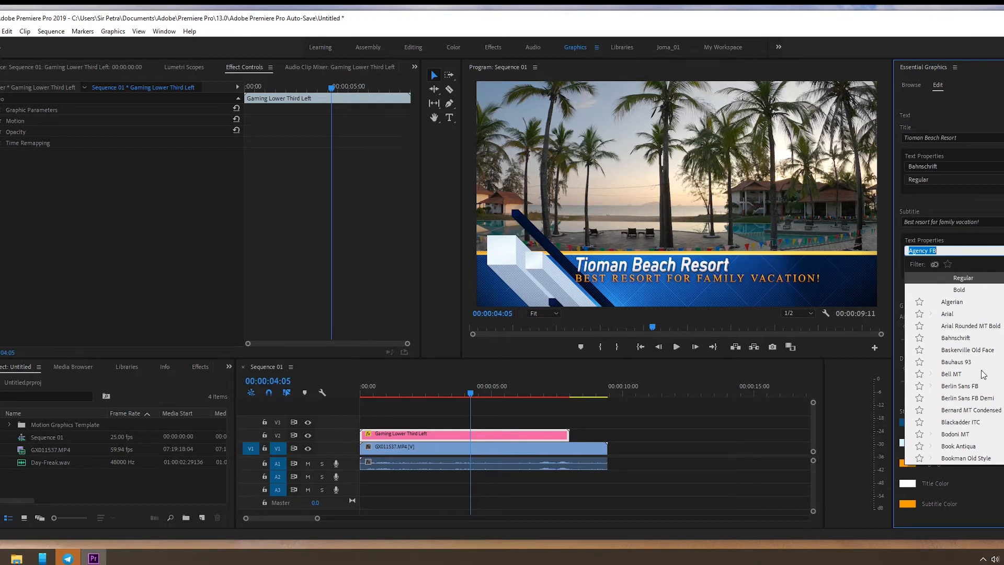
pyautogui.scroll(4, 981, 374)
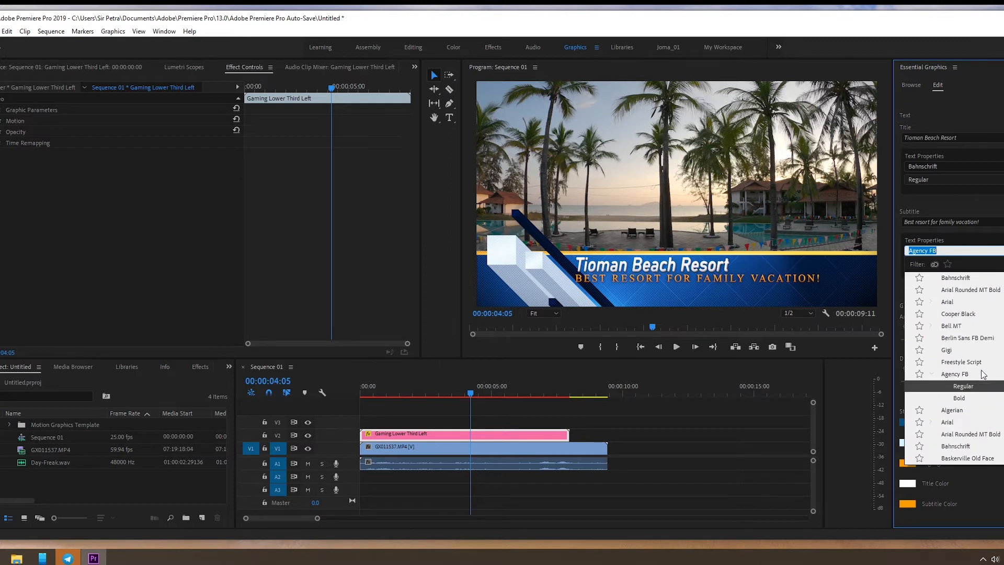
pyautogui.click(972, 302)
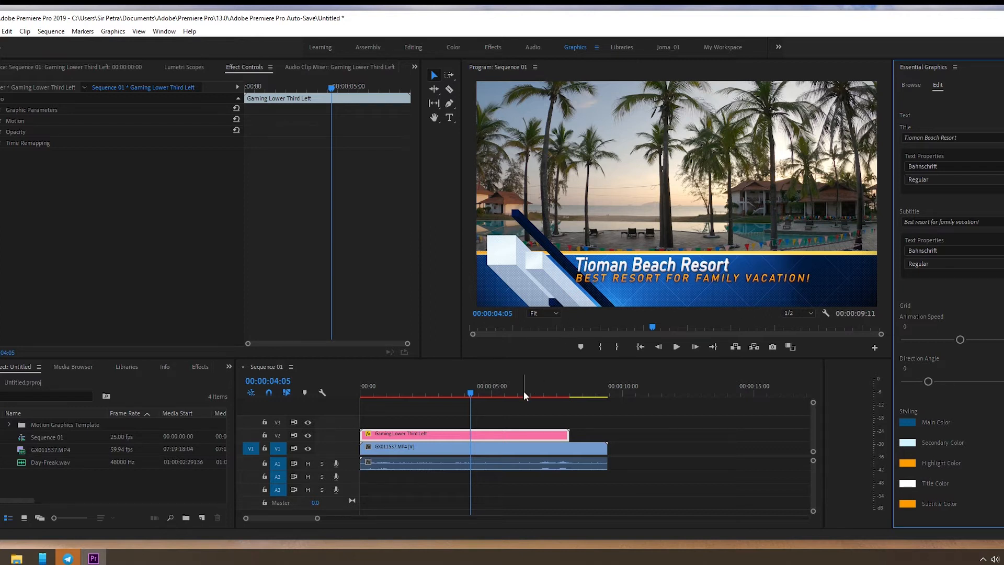
# Step: Return the playhead to the sequence start and shift the Gaming Lower Third Left clip on V2 to start at 00:00:00:09
pyautogui.moveTo(472, 391); pyautogui.dragTo(350, 398)
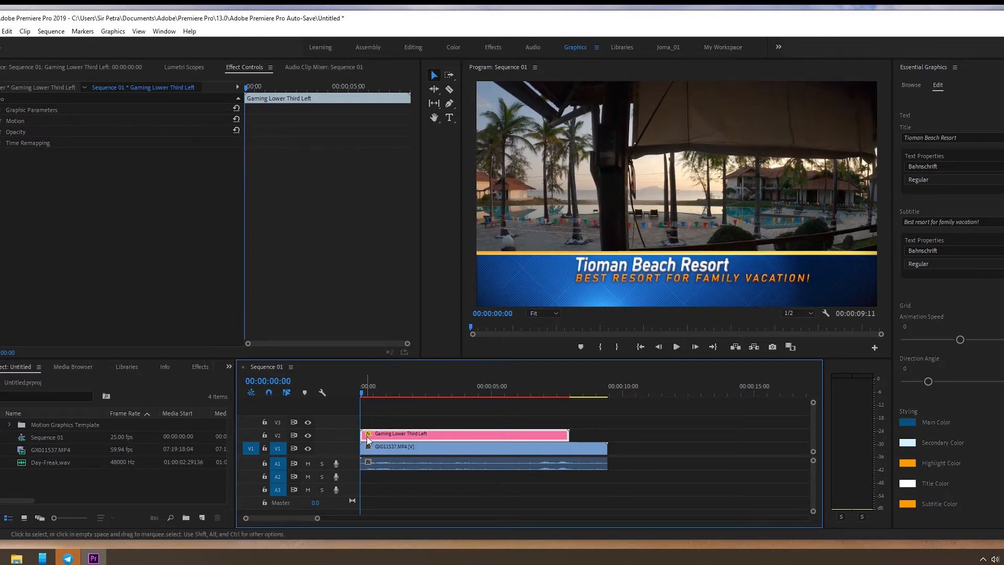
pyautogui.moveTo(384, 434)
pyautogui.mouseDown()
pyautogui.moveTo(405, 435)
pyautogui.moveTo(396, 436)
pyautogui.mouseUp()
pyautogui.click(364, 392)
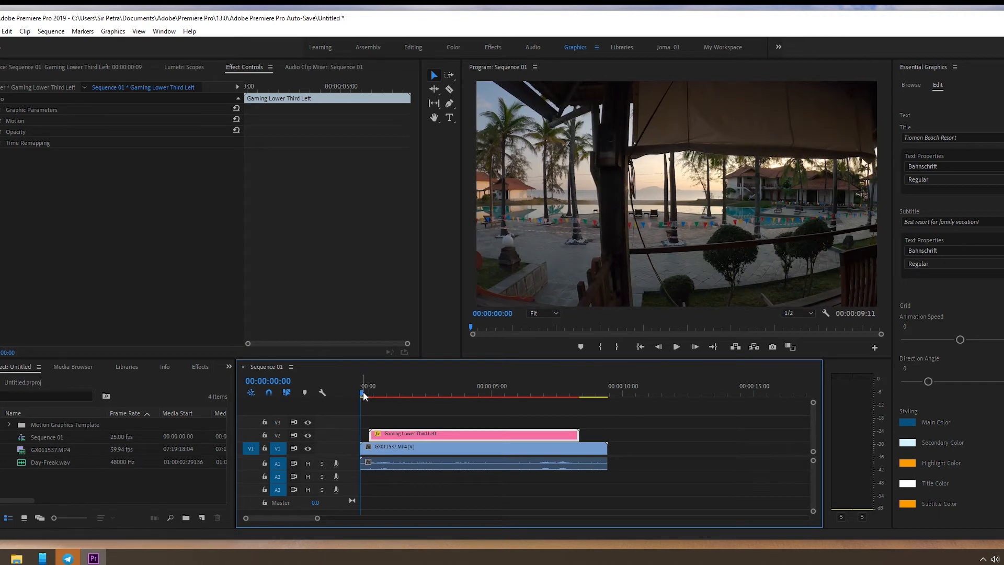
# Step: Play the sequence from the beginning to preview the lower third, stopping at 00:00:06:24
pyautogui.moveTo(364, 392); pyautogui.dragTo(358, 416)
pyautogui.press('space')
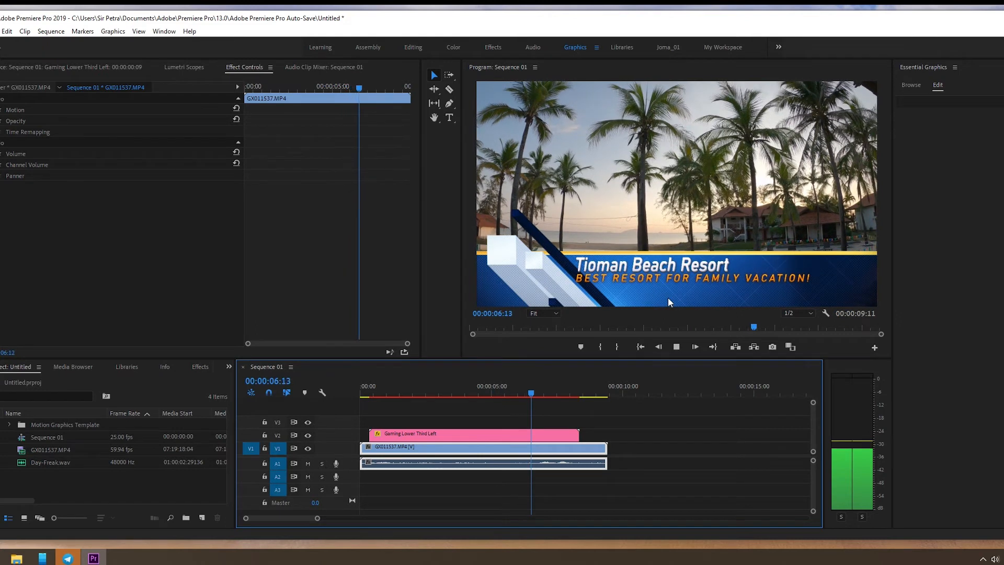
pyautogui.press('space')
# Step: Increase the Direction Angle of the Gaming Lower Third Left grid and move the playhead to 00:00:03:02
pyautogui.click(482, 437)
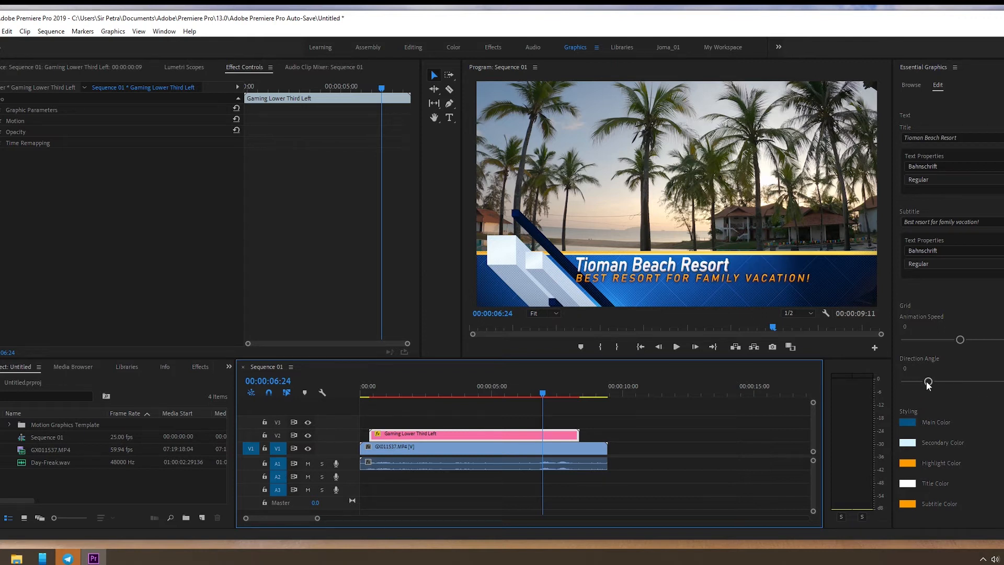
pyautogui.moveTo(927, 383); pyautogui.dragTo(1000, 384)
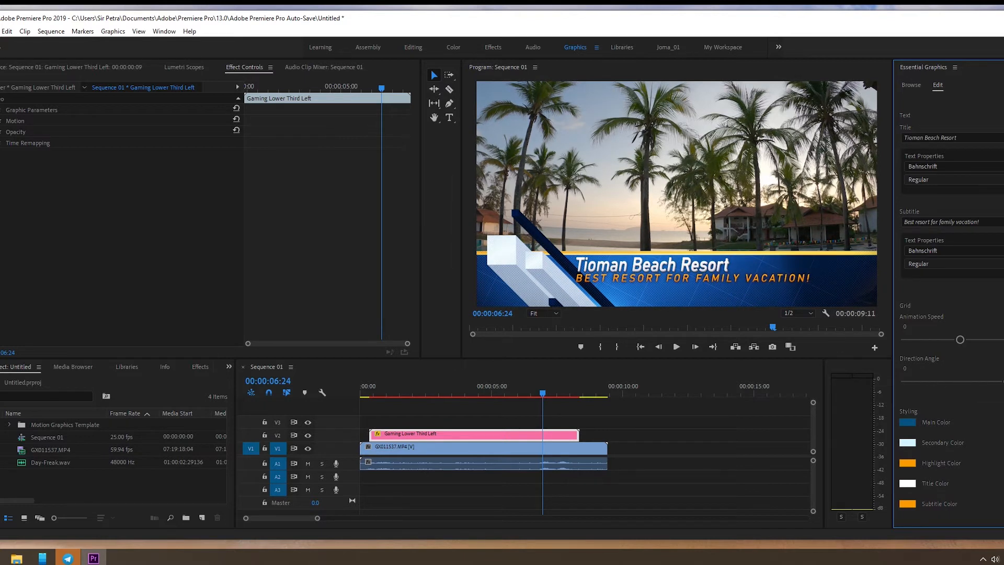
pyautogui.moveTo(1002, 383); pyautogui.dragTo(978, 385)
pyautogui.moveTo(549, 394); pyautogui.dragTo(441, 387)
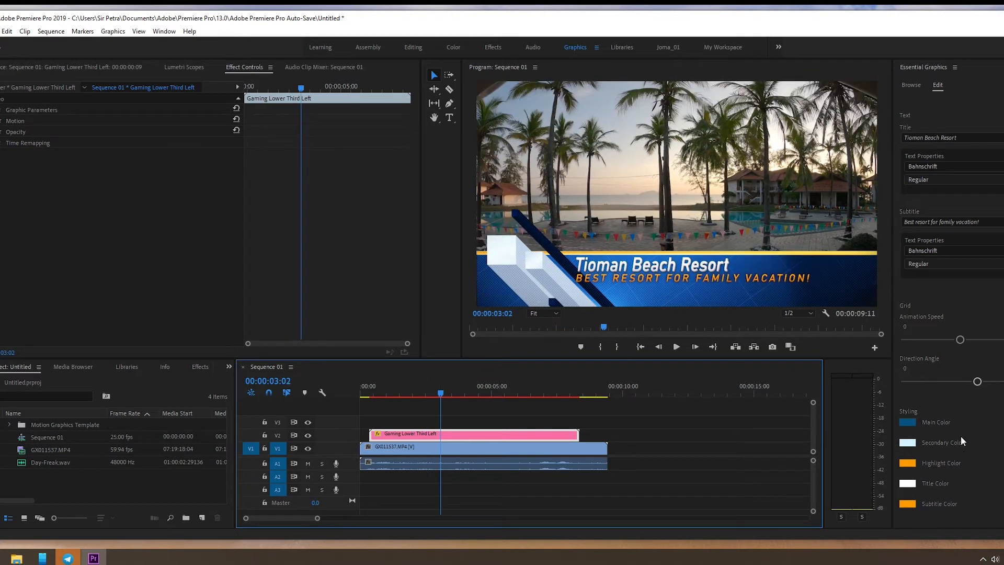
# Step: Change the lower third's Main Color to dark red, 840606
pyautogui.click(908, 423)
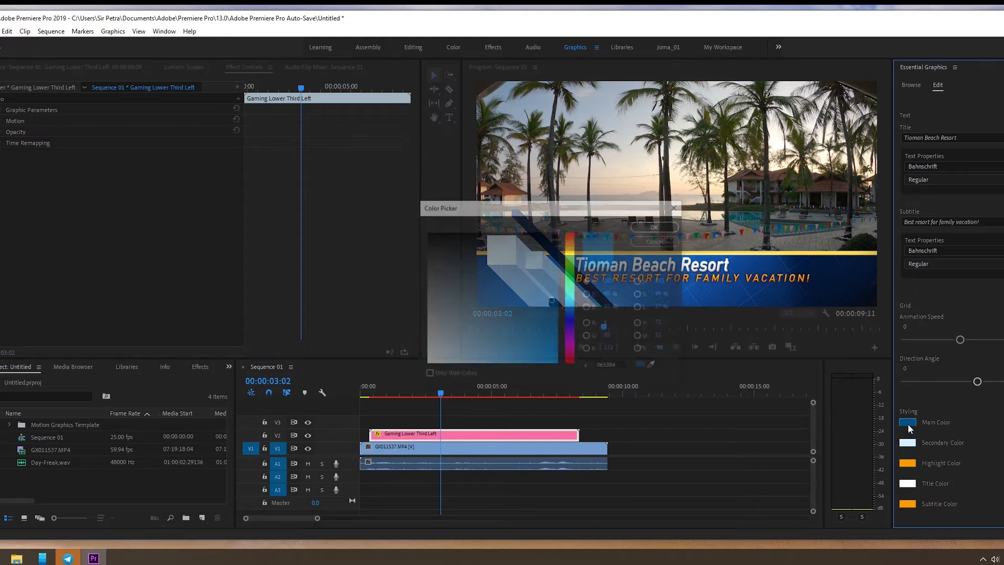
pyautogui.click(574, 248)
pyautogui.moveTo(567, 250); pyautogui.dragTo(574, 230)
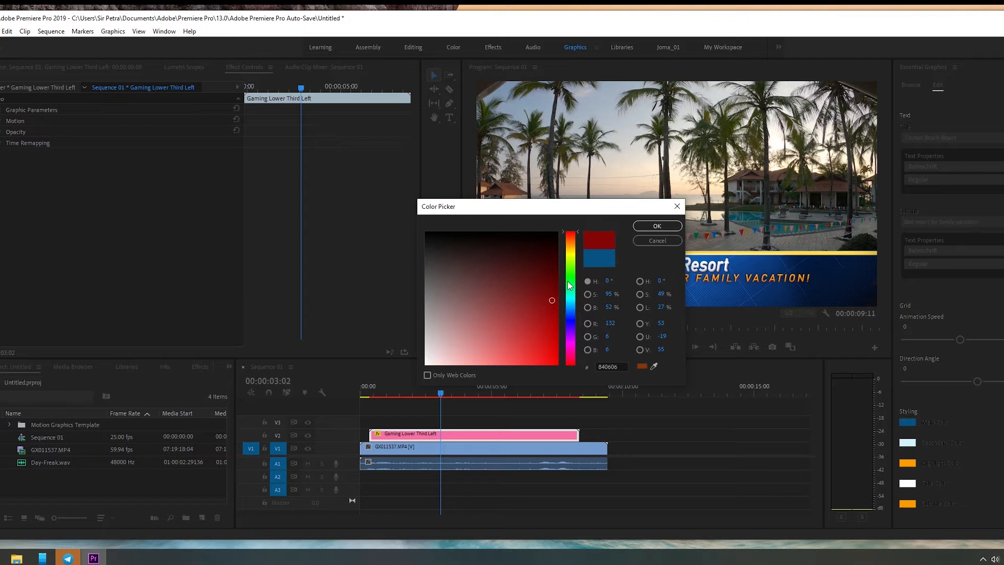
pyautogui.click(657, 226)
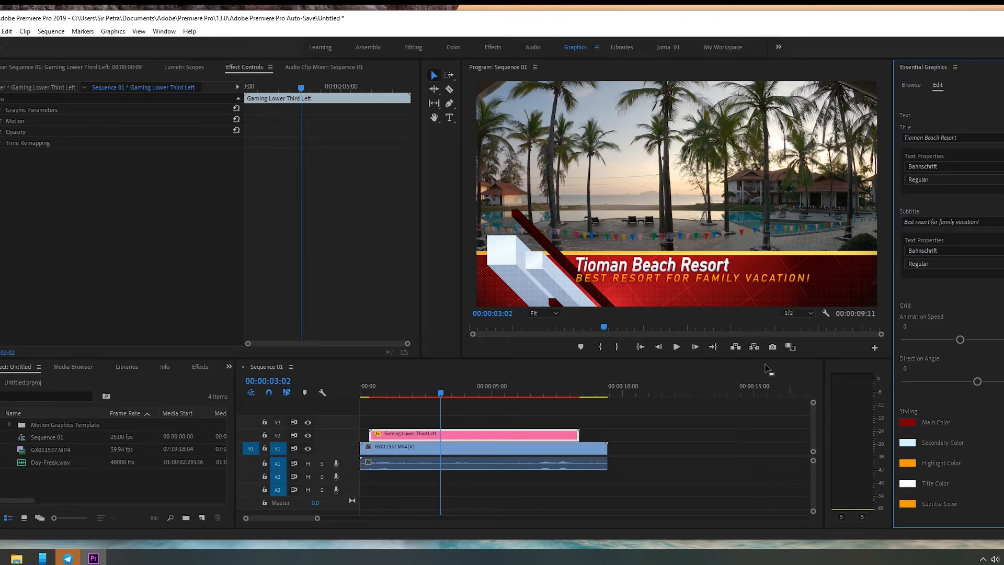
# Step: Change the Gaming Lower Third Left's Main Color to orange, EE9A07, and move the playhead to 00:00:04:02
pyautogui.click(908, 422)
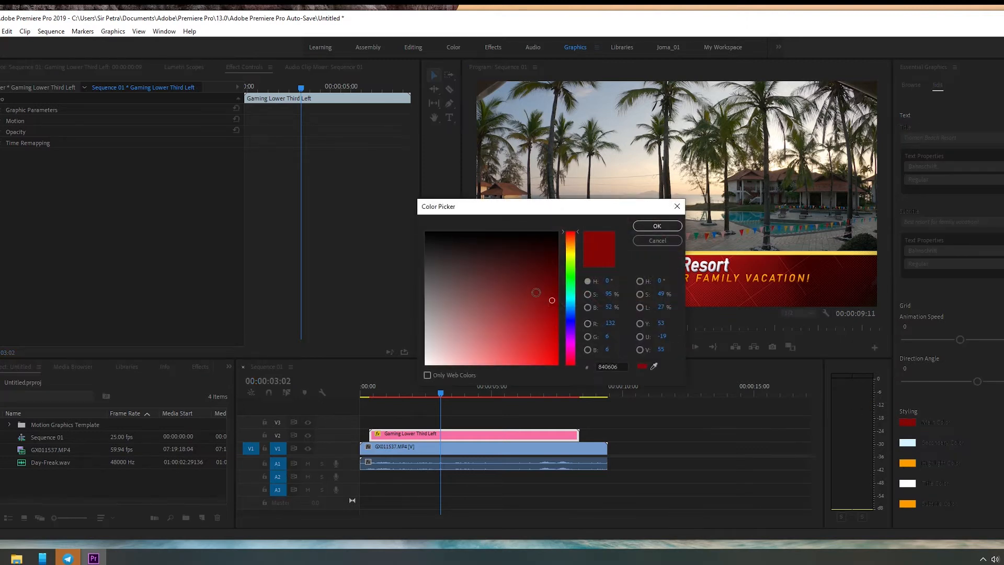
pyautogui.moveTo(570, 252); pyautogui.dragTo(572, 245)
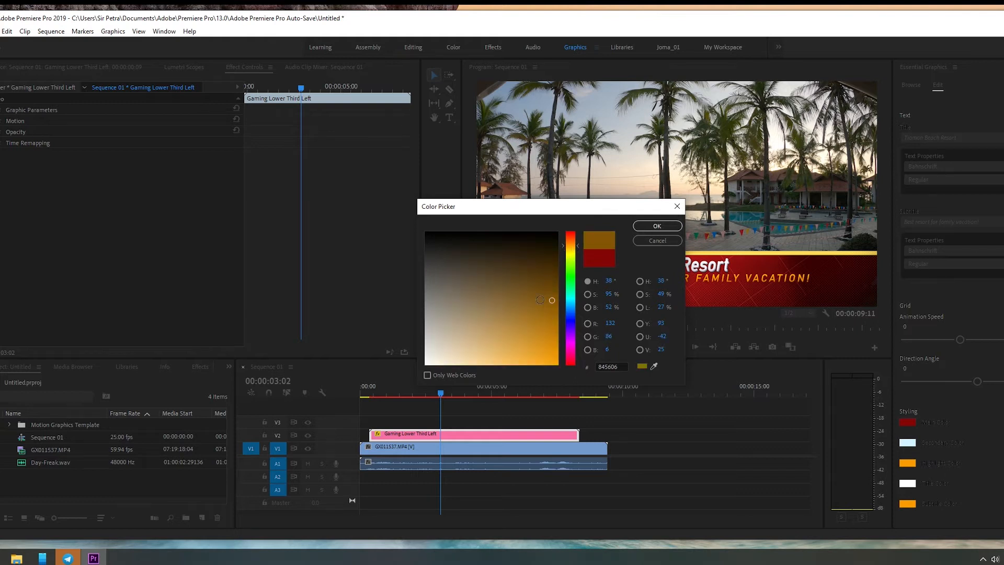
pyautogui.moveTo(548, 334); pyautogui.dragTo(554, 356)
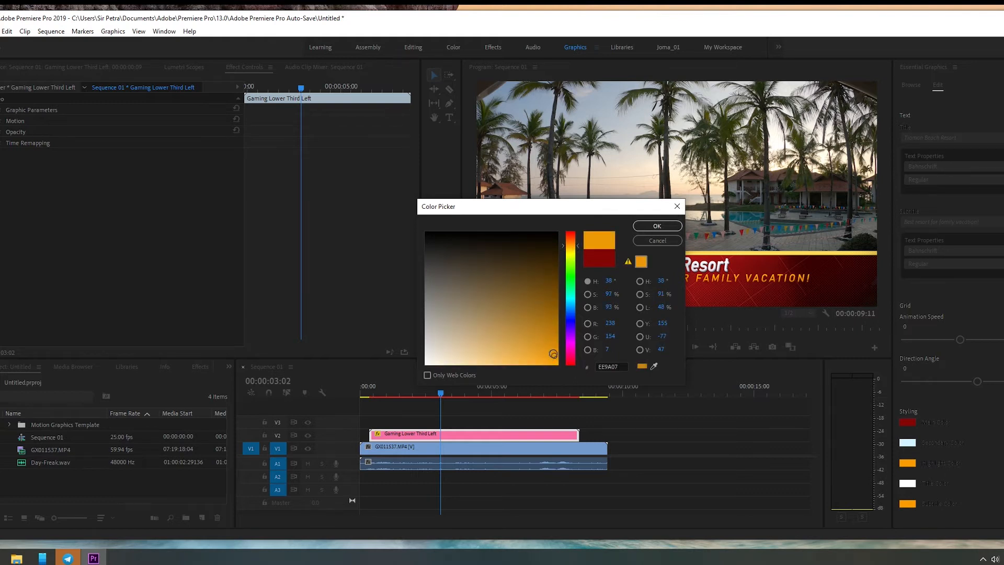
pyautogui.click(657, 226)
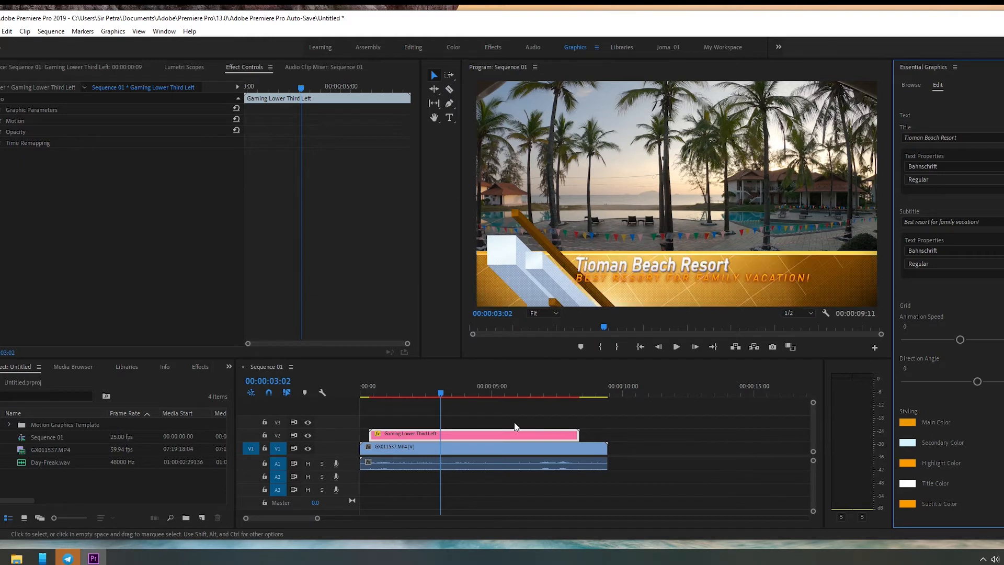
pyautogui.moveTo(441, 393); pyautogui.dragTo(467, 393)
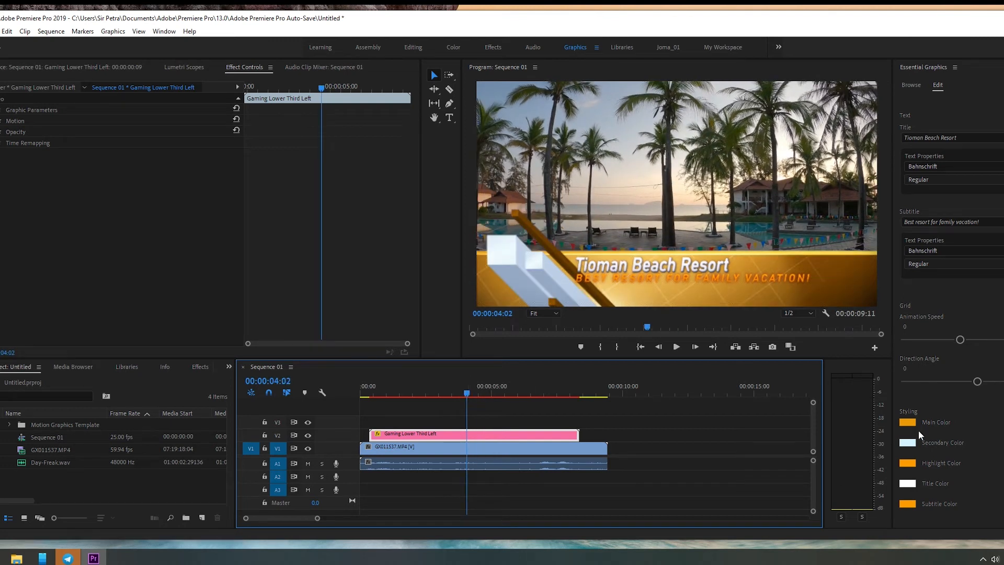
# Step: Set the lower third's Main Color to dark green, 07782F, and check it with the playhead at 00:00:01:06
pyautogui.click(908, 422)
pyautogui.click(572, 283)
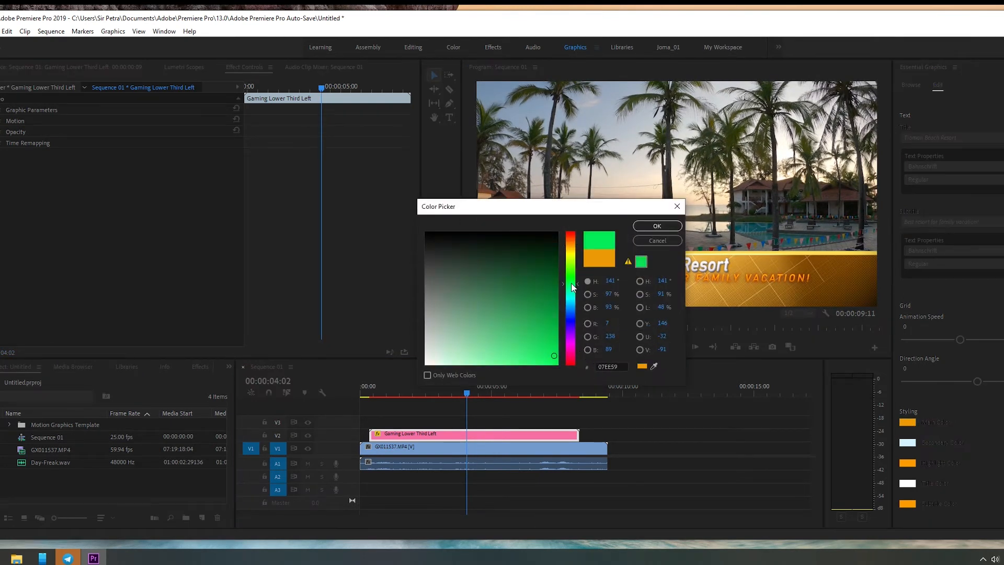
pyautogui.moveTo(555, 276); pyautogui.dragTo(551, 293)
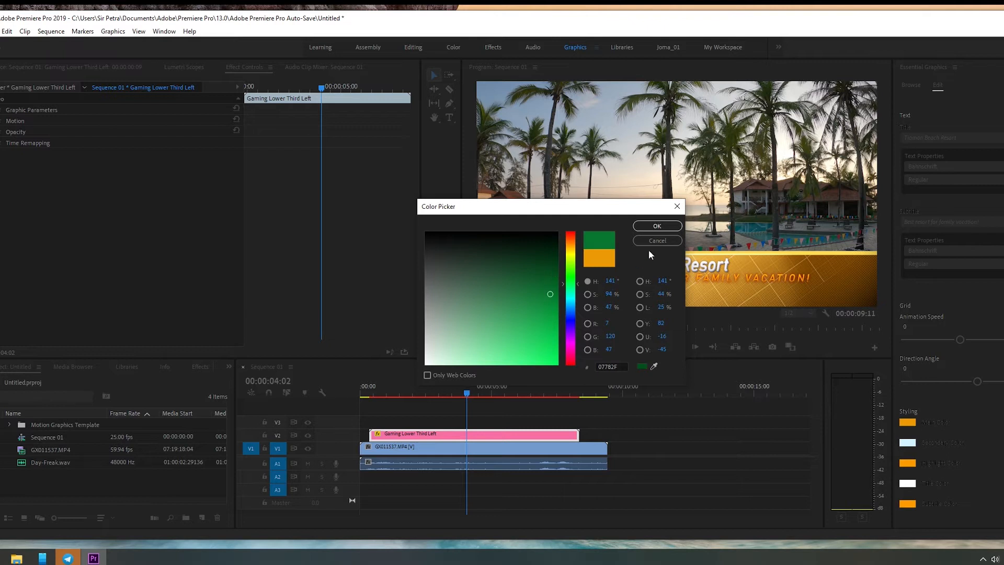
pyautogui.click(659, 225)
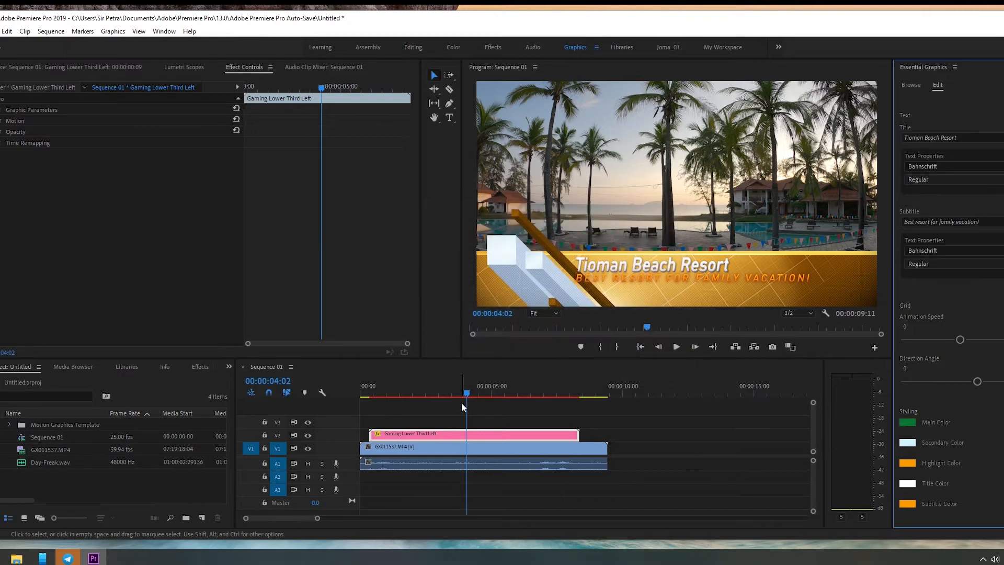
pyautogui.moveTo(467, 390); pyautogui.dragTo(393, 390)
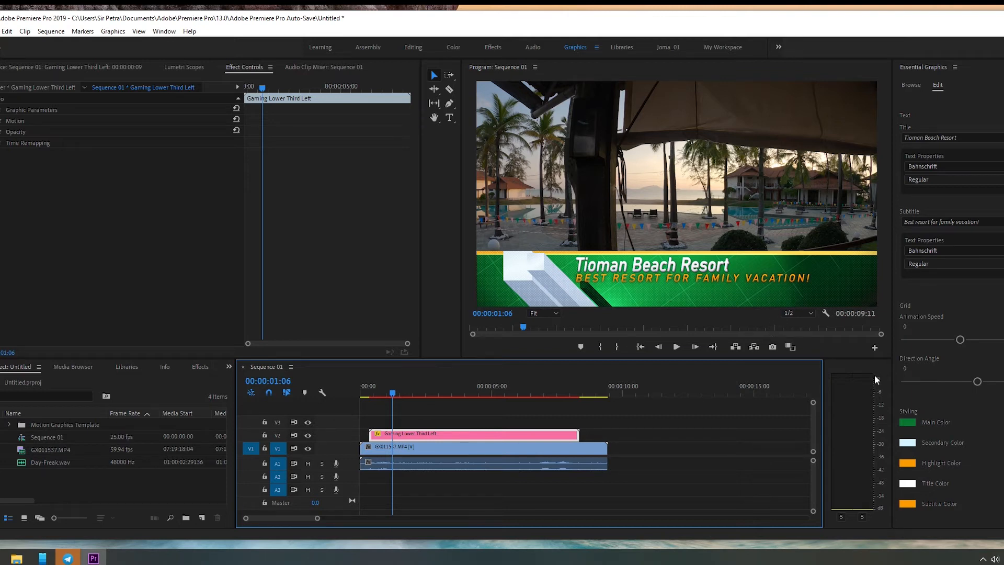
# Step: Look through the Essential Graphics templates from the gaming designs down to the news lower thirds
pyautogui.click(911, 86)
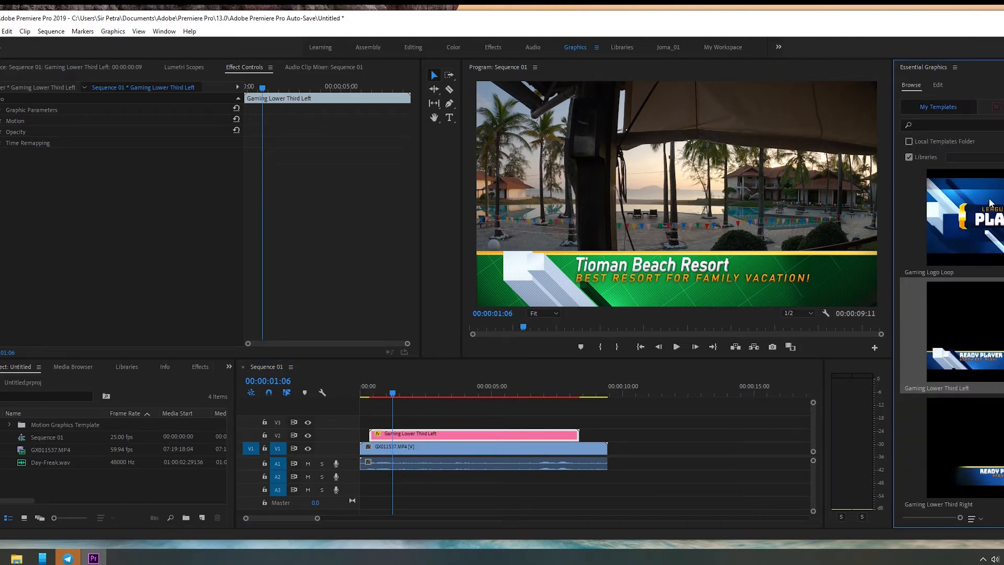
pyautogui.click(939, 86)
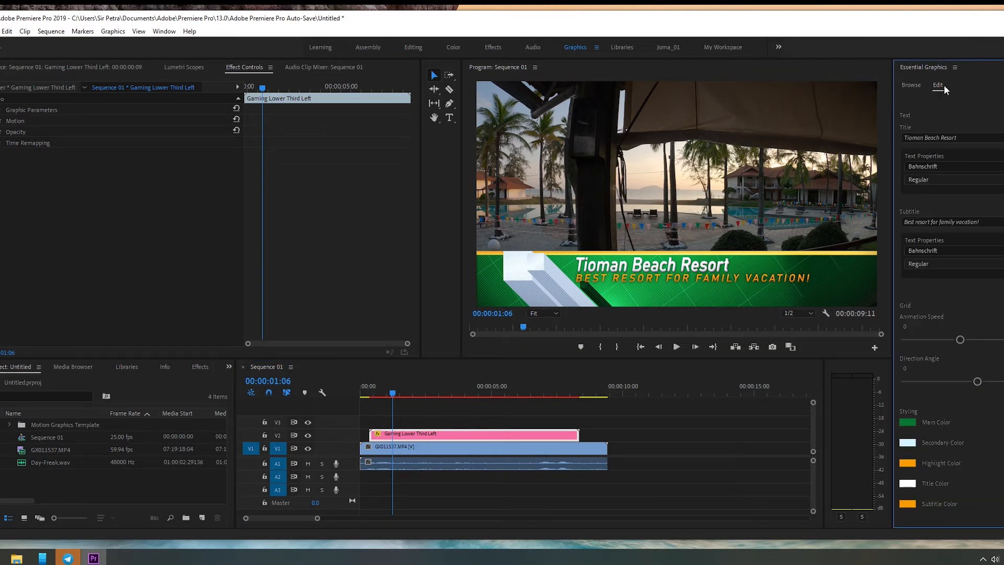
pyautogui.click(908, 86)
pyautogui.scroll(-5, 958, 386)
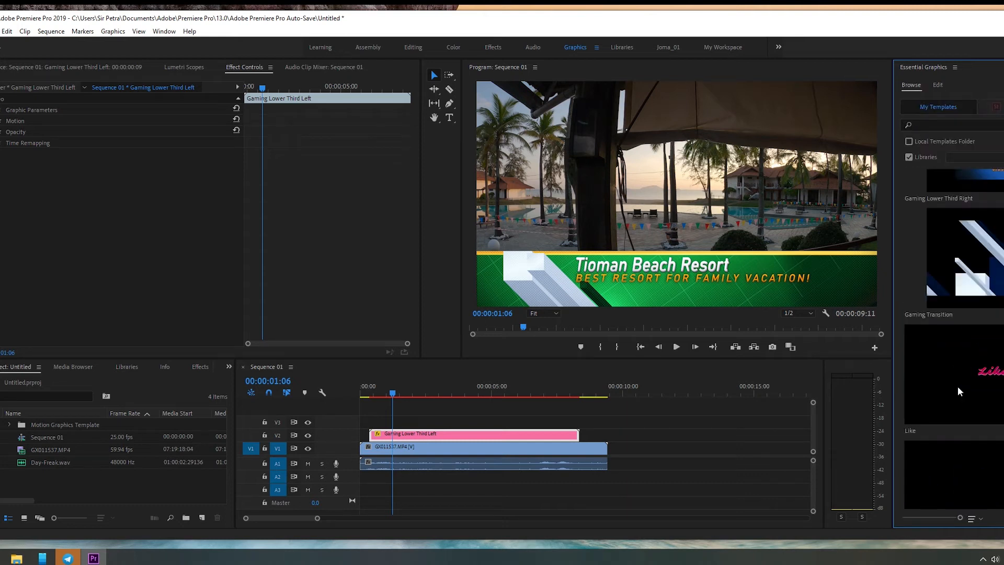
pyautogui.scroll(-10, 959, 386)
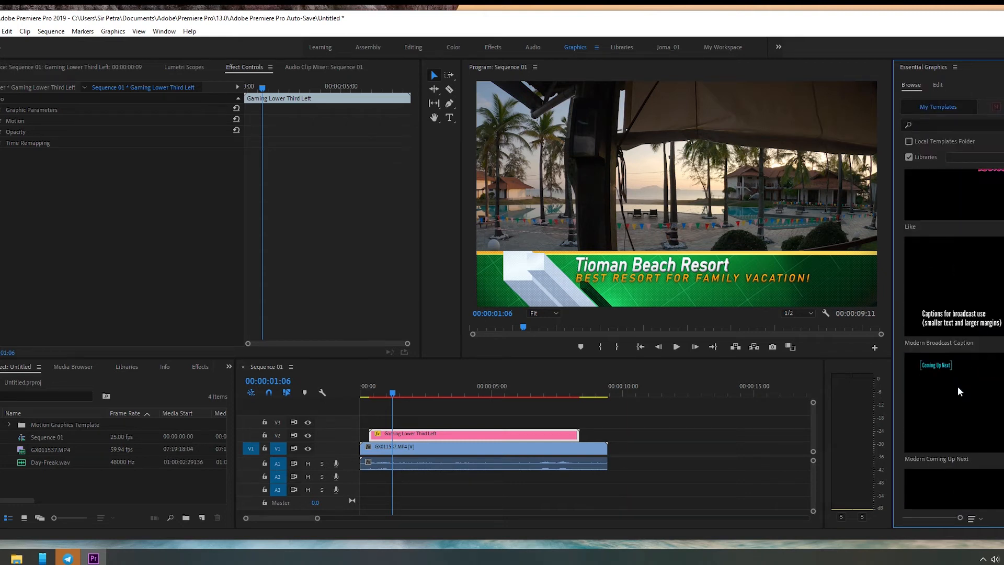
pyautogui.scroll(-7, 958, 386)
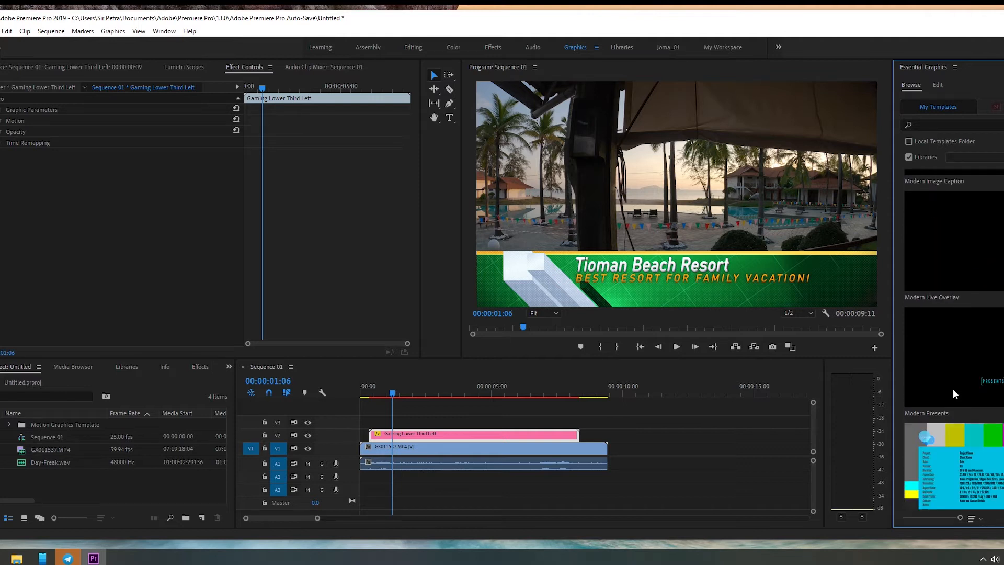
pyautogui.scroll(-8, 952, 396)
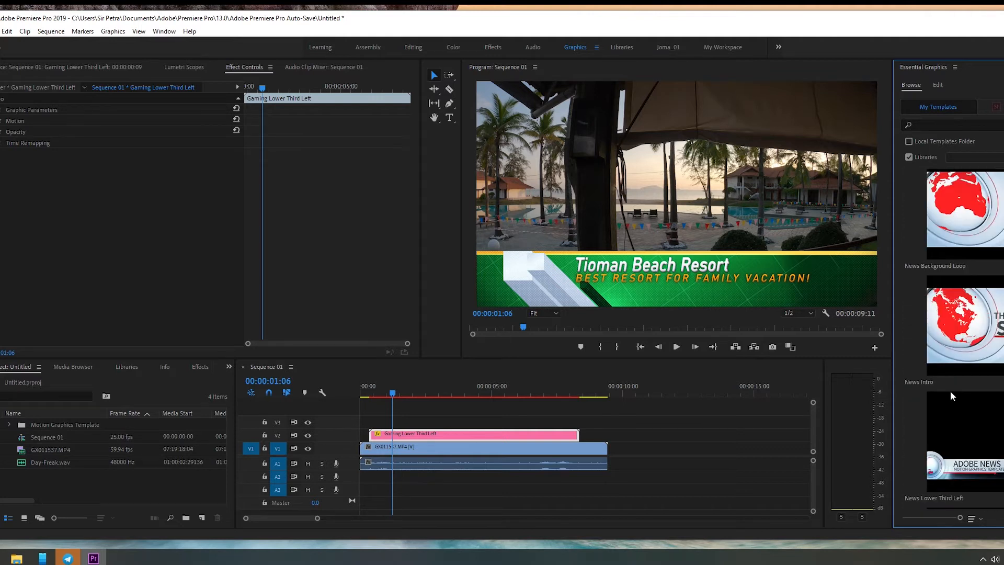
pyautogui.scroll(-3, 951, 393)
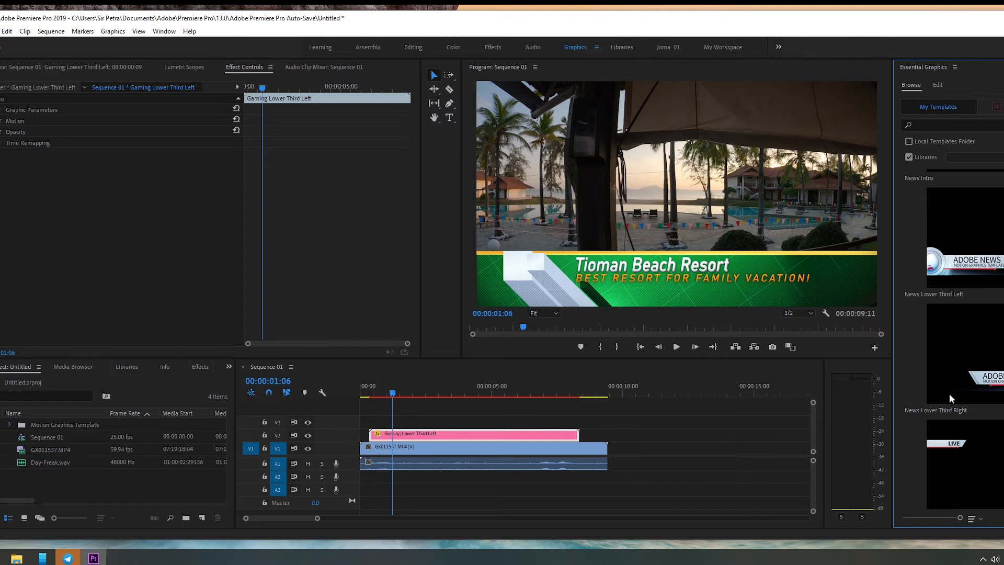
# Step: Move the playhead to 00:00:02:09 and delete the Gaming Lower Third Left clip from V2
pyautogui.moveTo(437, 389)
pyautogui.mouseDown()
pyautogui.moveTo(488, 390)
pyautogui.moveTo(422, 393)
pyautogui.mouseUp()
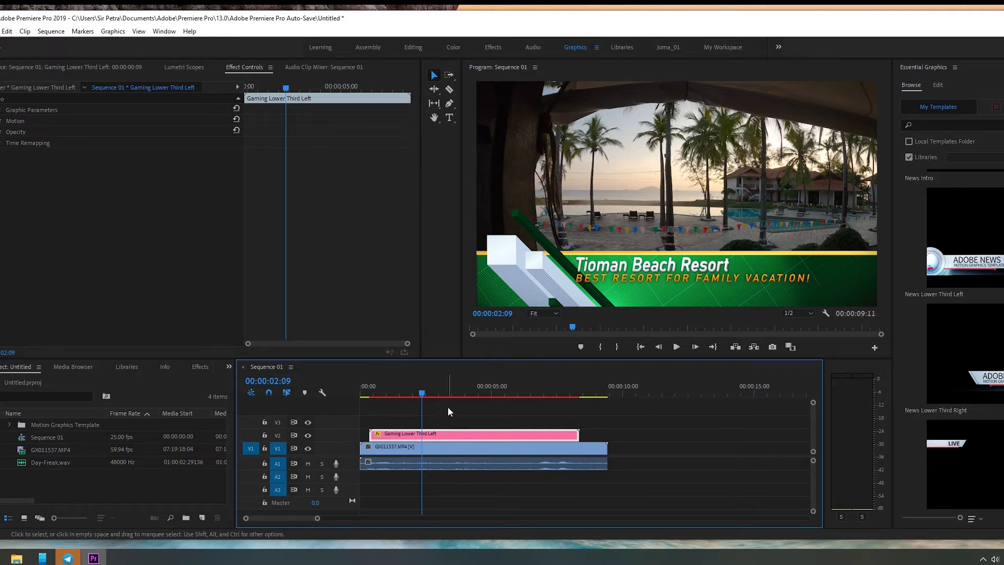
pyautogui.click(453, 431)
pyautogui.press('Delete')
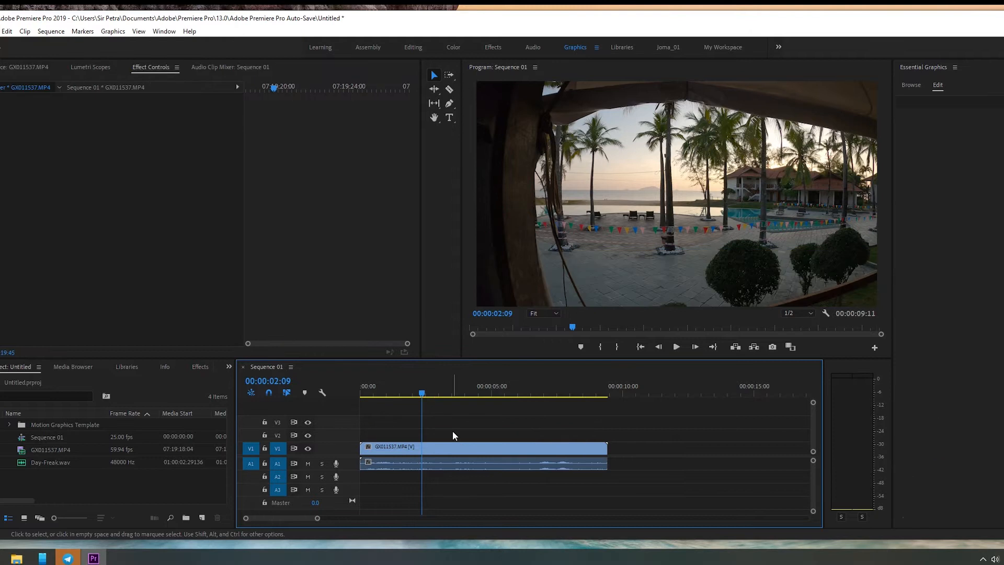
# Step: Find the Sports Lower Third Side template and add it to V2 near the start of the sequence
pyautogui.click(917, 87)
pyautogui.scroll(-5, 993, 308)
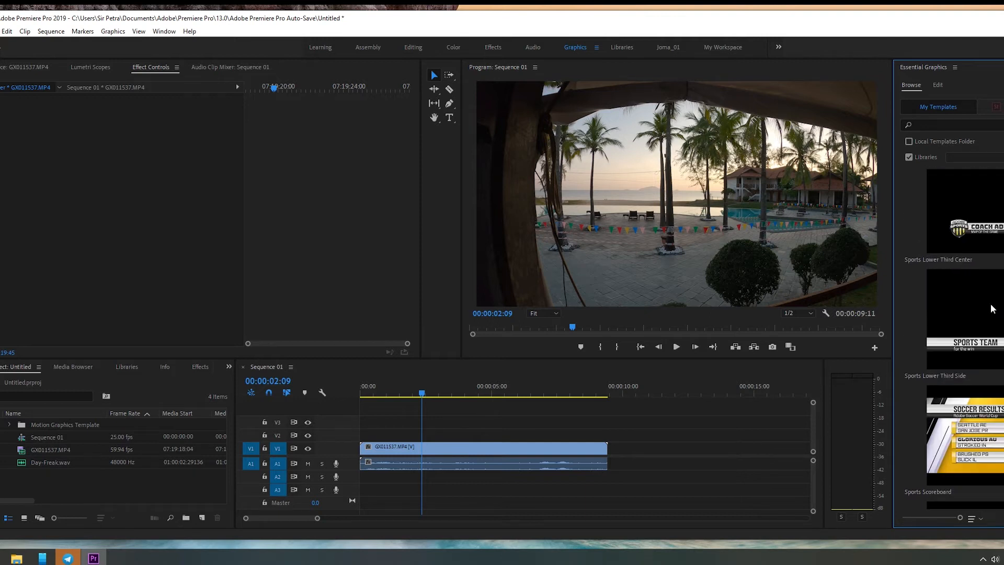
pyautogui.scroll(-6, 993, 309)
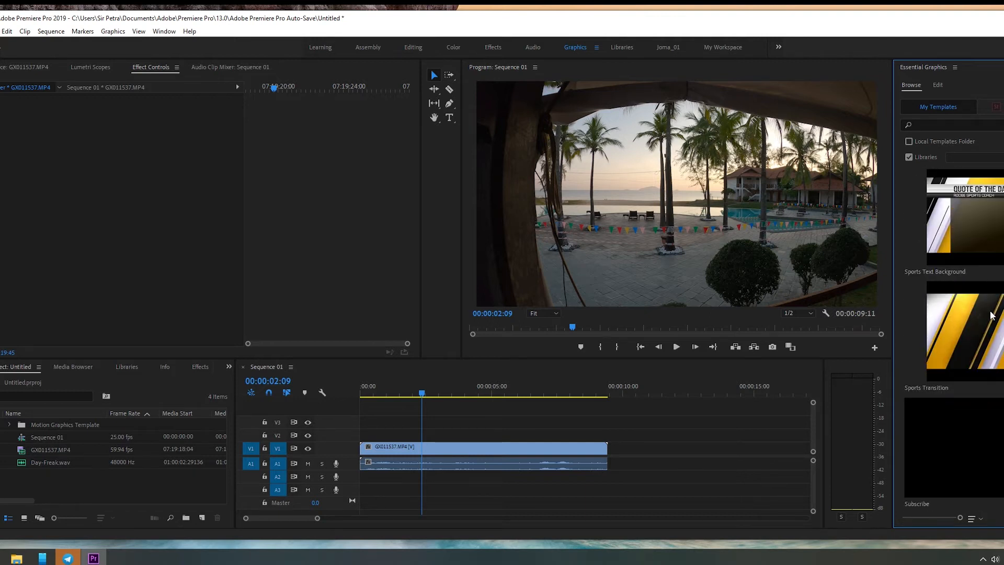
pyautogui.scroll(5, 993, 315)
pyautogui.click(989, 312)
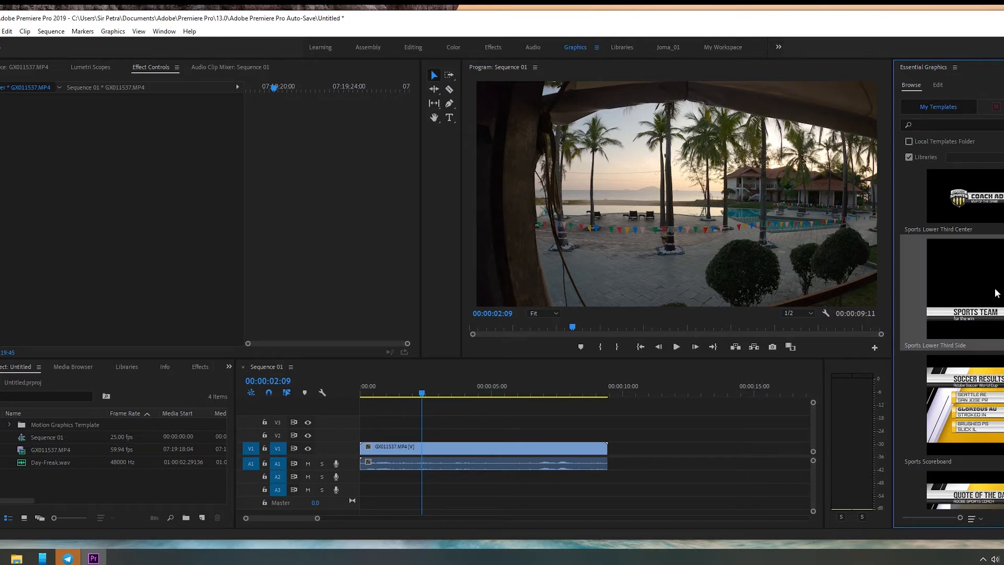
pyautogui.moveTo(997, 294); pyautogui.dragTo(374, 435)
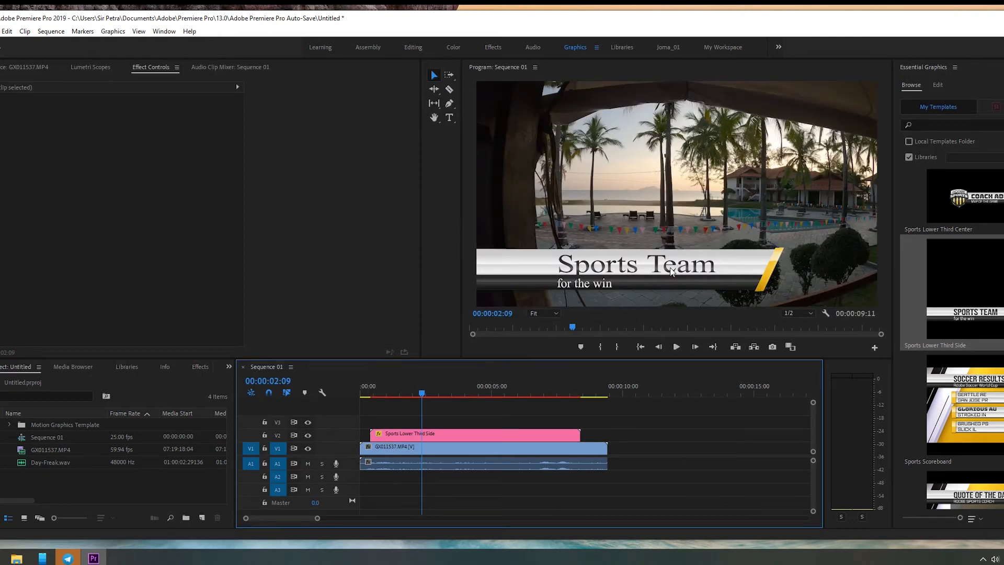
# Step: Replace the title text of the Sports Lower Third Side clip with "Tiara Beach Resort"
pyautogui.click(430, 437)
pyautogui.click(940, 85)
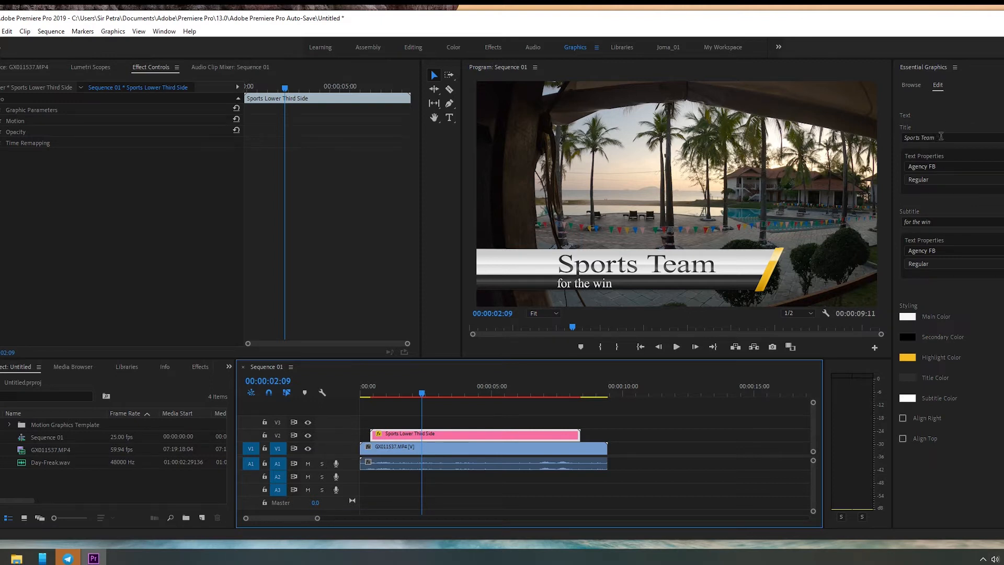
pyautogui.moveTo(944, 137); pyautogui.dragTo(880, 140)
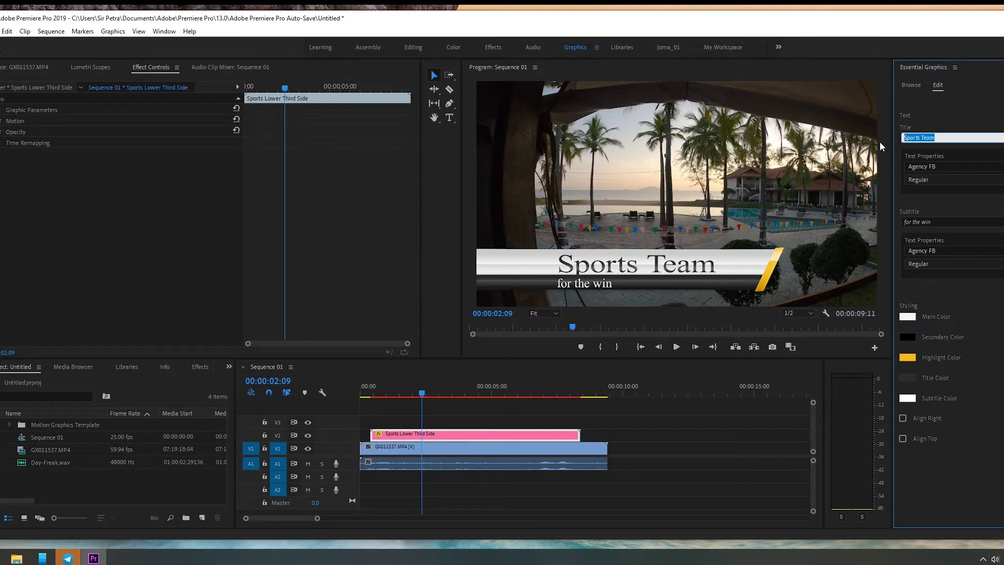
pyautogui.write('Tiara Beach Resort')
pyautogui.click(969, 211)
# Step: Set the title's font to Bahnschrift Regular and make the title italic
pyautogui.click(968, 166)
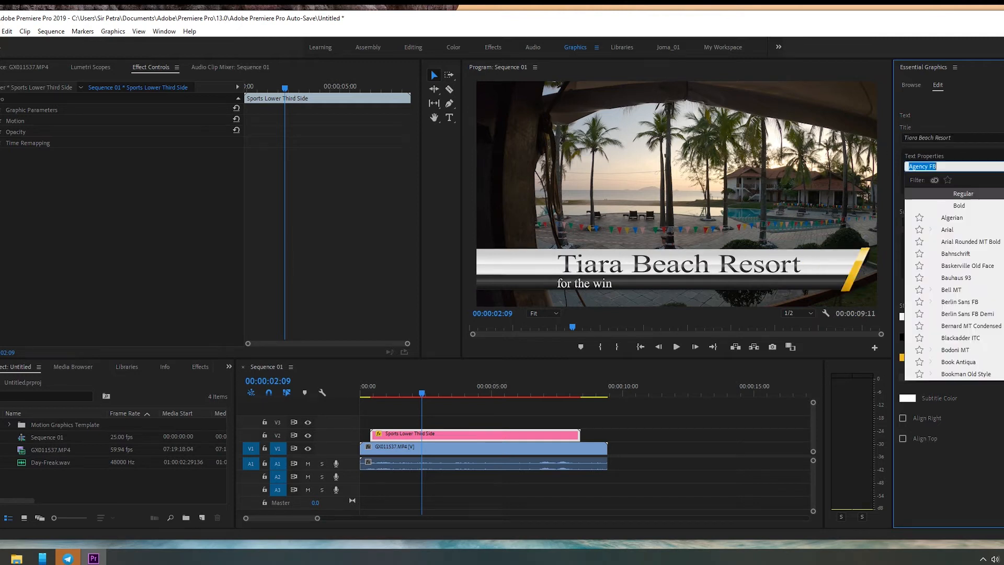
pyautogui.scroll(4, 954, 282)
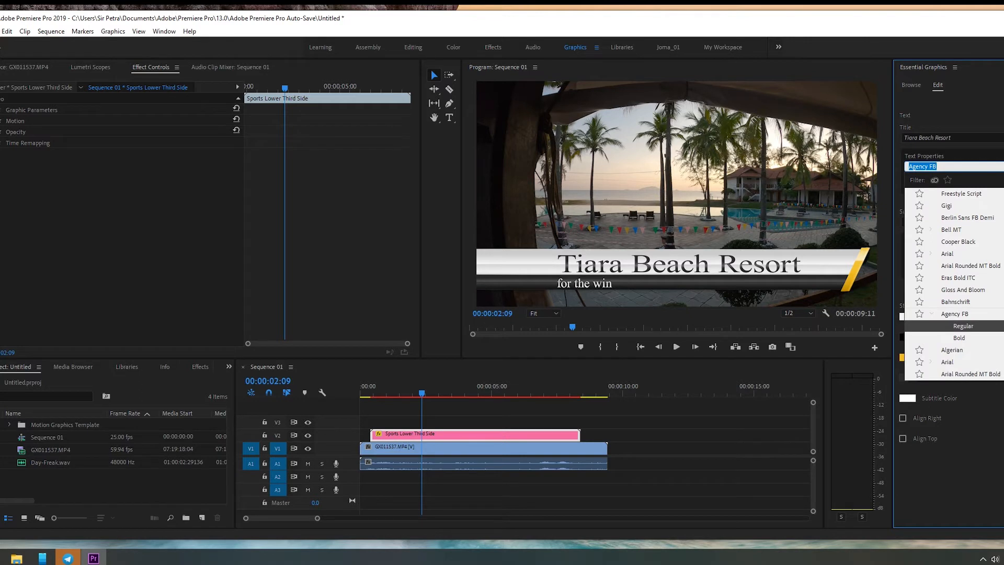
pyautogui.scroll(-5, 986, 305)
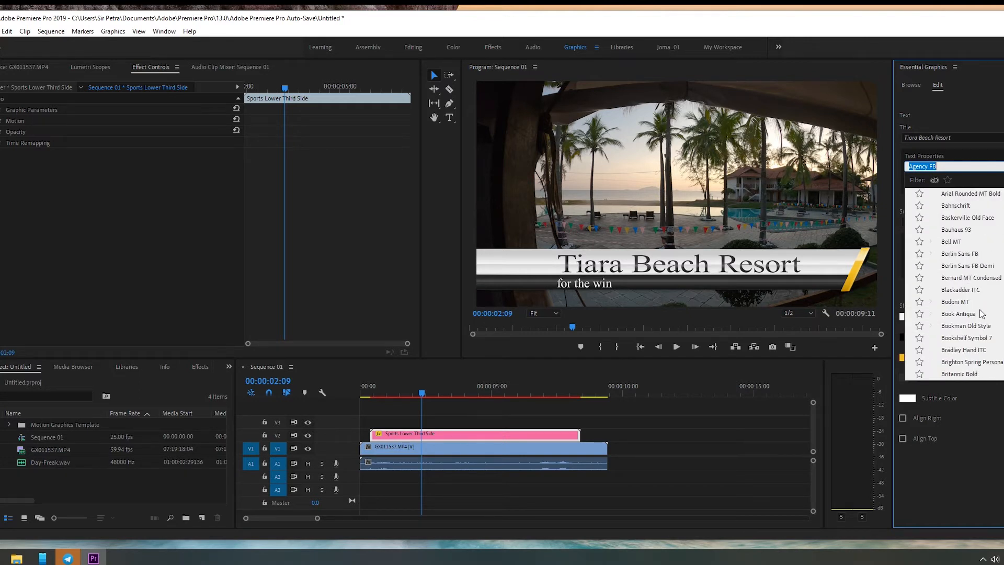
pyautogui.click(984, 206)
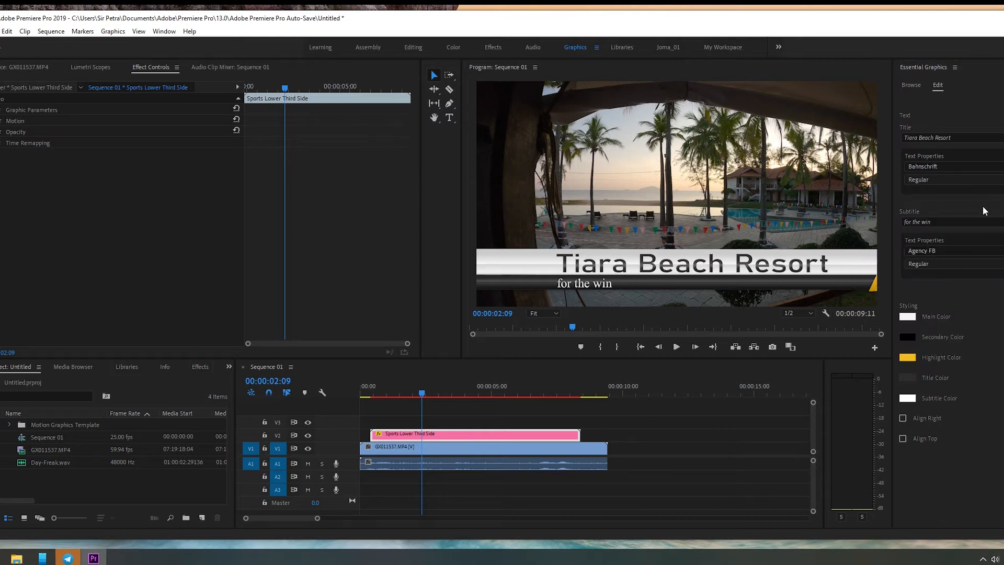
pyautogui.click(1003, 180)
pyautogui.click(1003, 179)
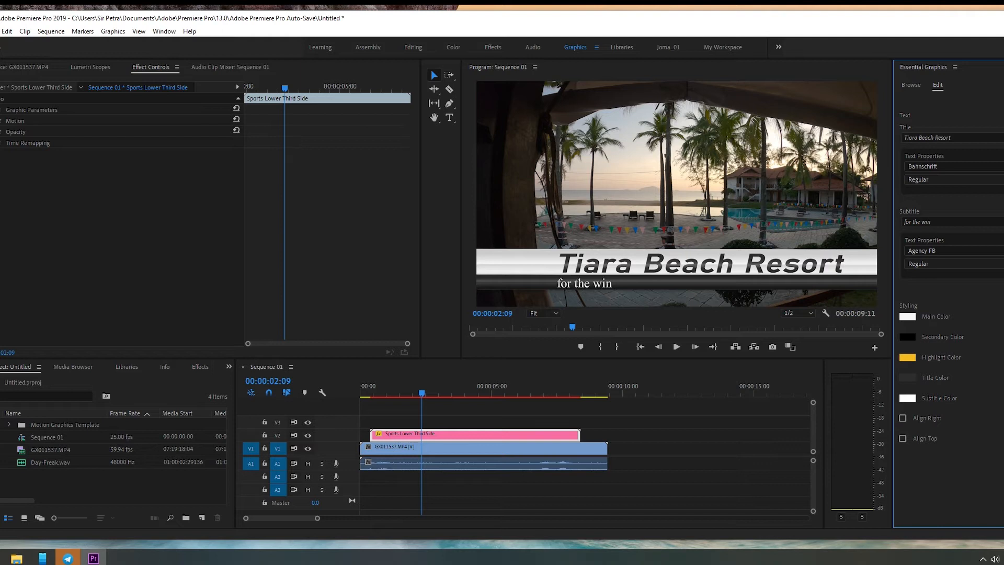
# Step: Change the subtitle to "Best vacation resort during summer" and set its font to Bahnschrift
pyautogui.click(964, 222)
pyautogui.moveTo(964, 221); pyautogui.dragTo(880, 229)
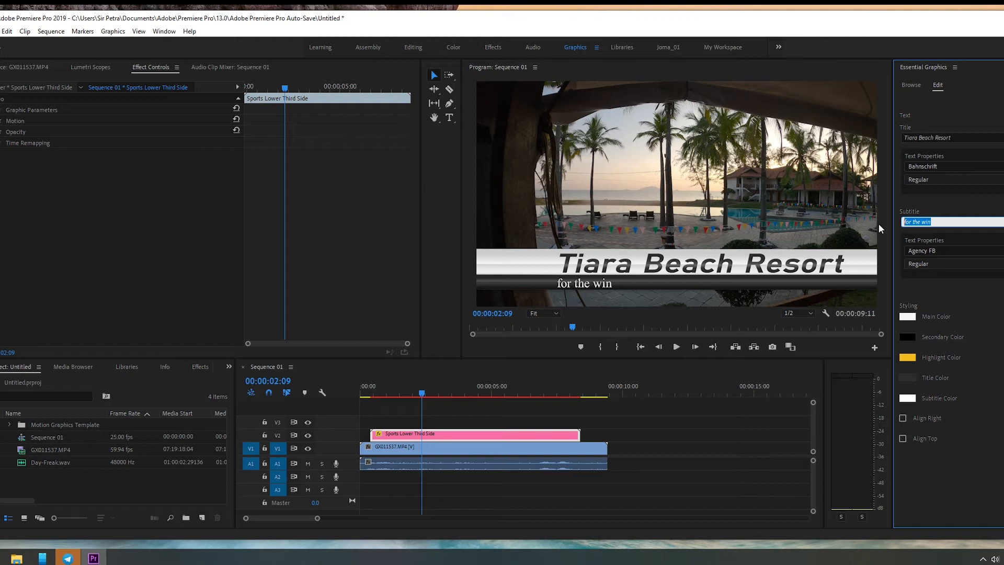
pyautogui.write('Best')
pyautogui.write(' V')
pyautogui.write(' vacation')
pyautogui.write(' reso')
pyautogui.write('rt duri')
pyautogui.write('ng summer')
pyautogui.click(1000, 294)
pyautogui.click(994, 251)
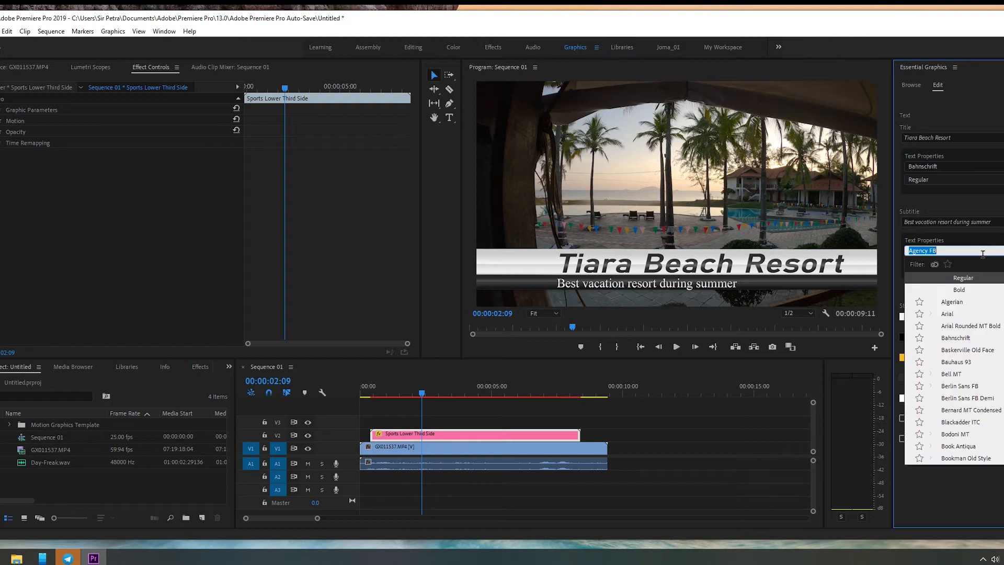
pyautogui.click(975, 339)
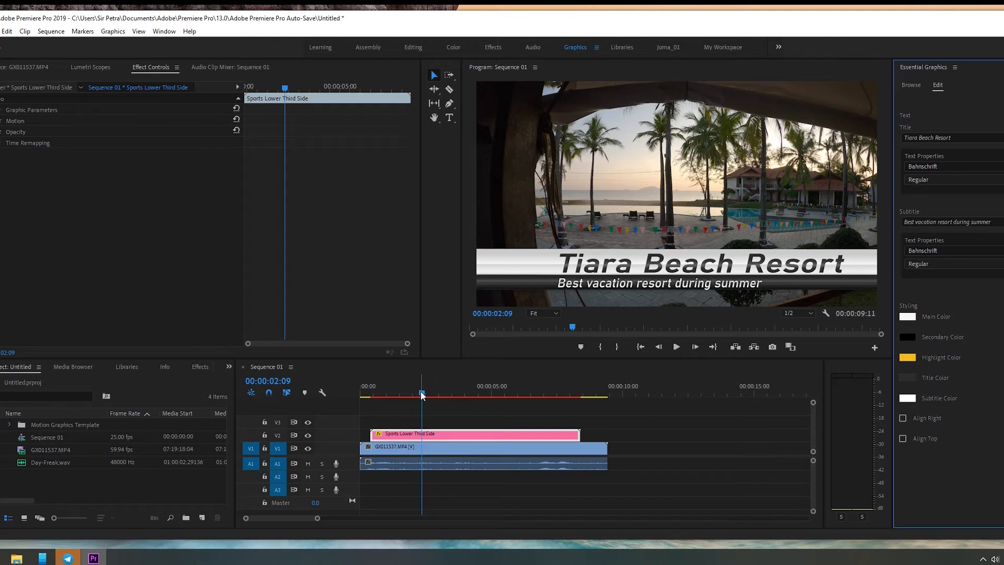
# Step: Select the Sports Lower Third Side clip and scrub across it, ending at 00:00:02:10
pyautogui.moveTo(421, 393); pyautogui.dragTo(401, 400)
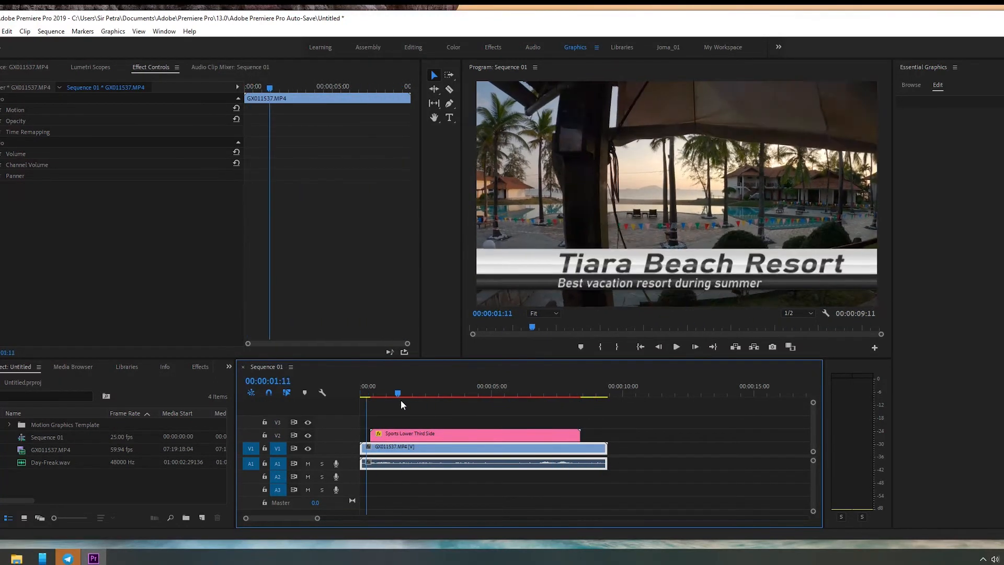
pyautogui.click(407, 432)
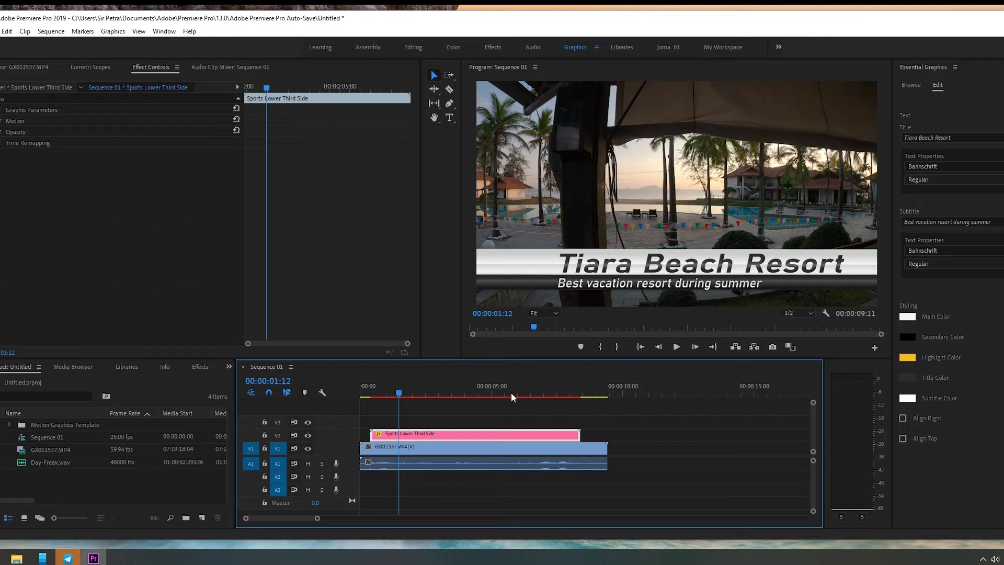
pyautogui.moveTo(399, 394); pyautogui.dragTo(422, 396)
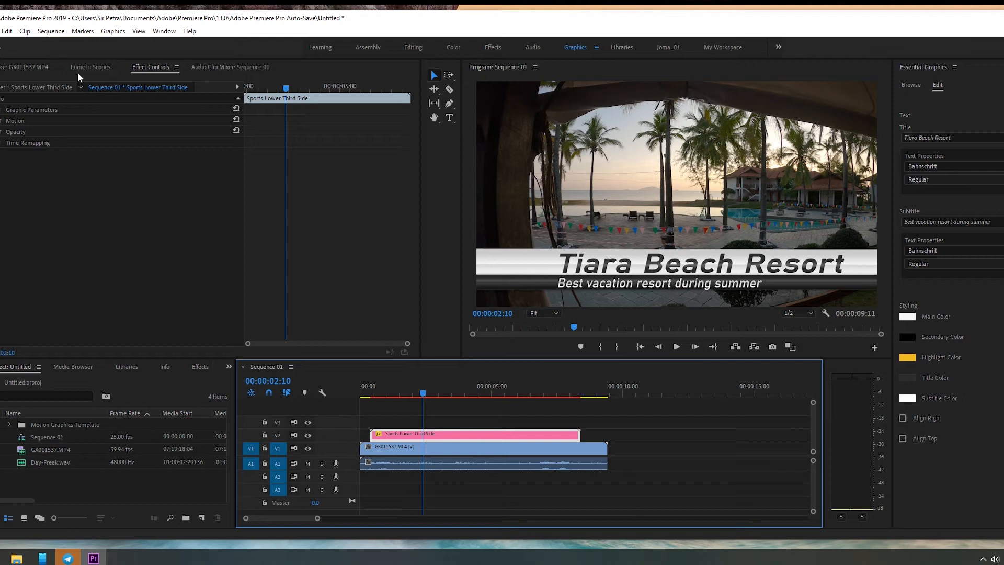
# Step: Open the Sports Lower Third Side clip for viewing in the source monitor and compare it with the sequence at 00:00:01:21
pyautogui.click(105, 67)
pyautogui.click(167, 68)
pyautogui.click(25, 67)
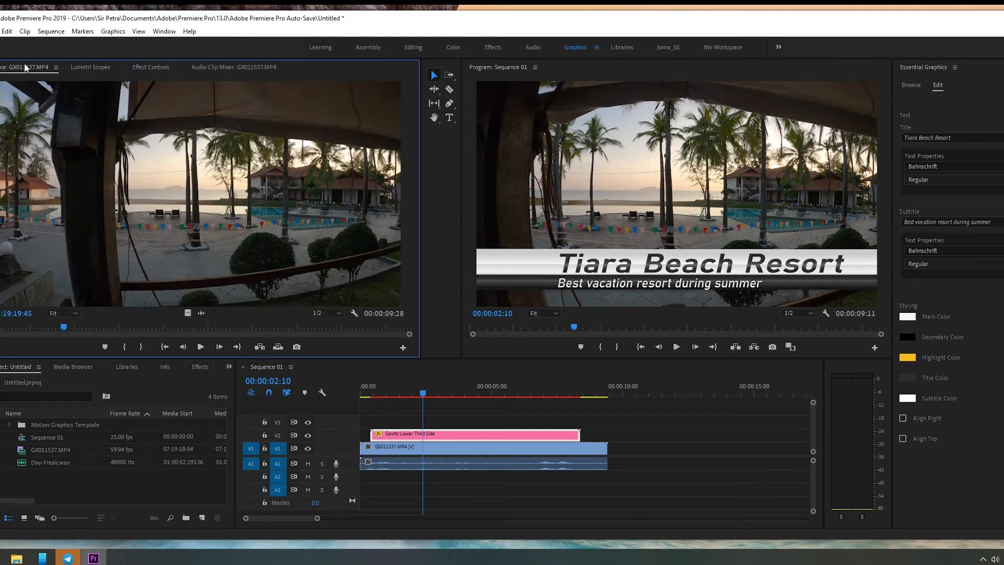
pyautogui.doubleClick(472, 432)
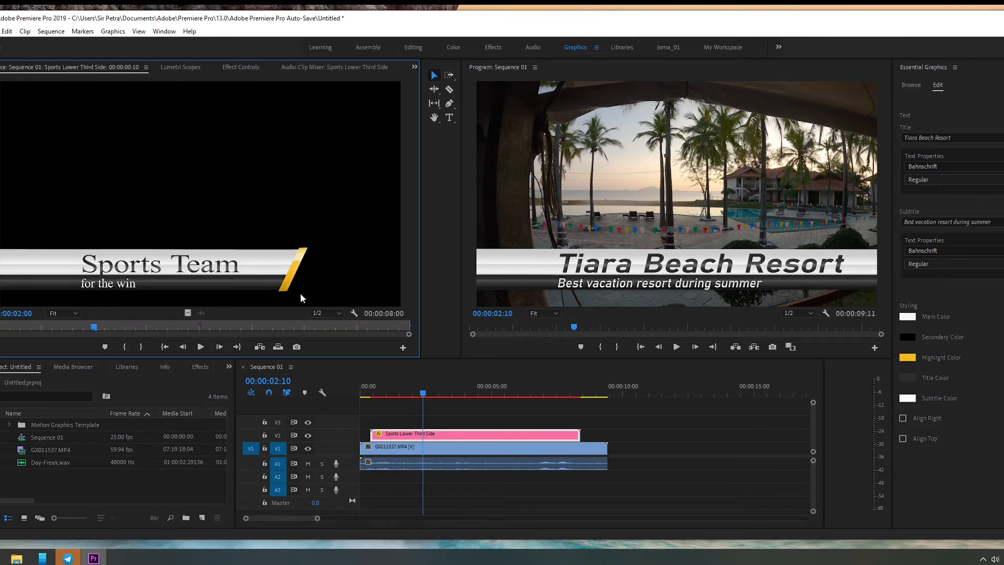
pyautogui.moveTo(434, 394); pyautogui.dragTo(409, 402)
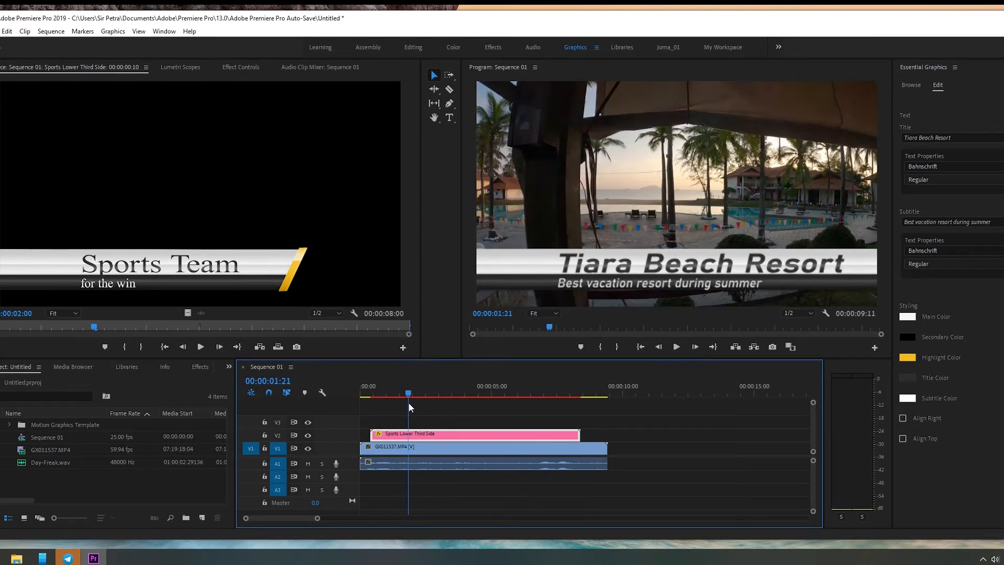
pyautogui.click(226, 252)
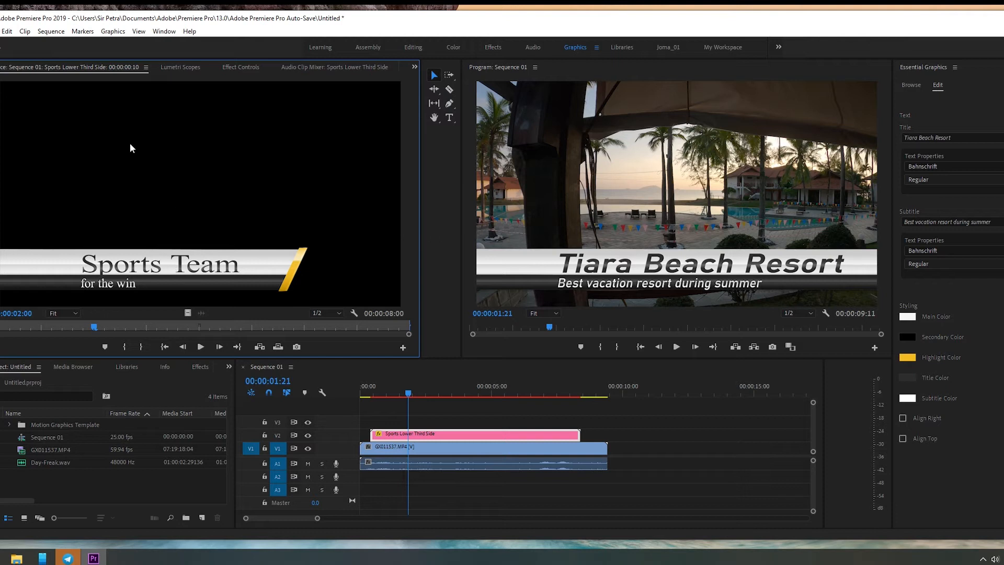
# Step: Try scaling the Sports Lower Third Side clip to 77 in its Motion settings, then undo the change
pyautogui.click(241, 68)
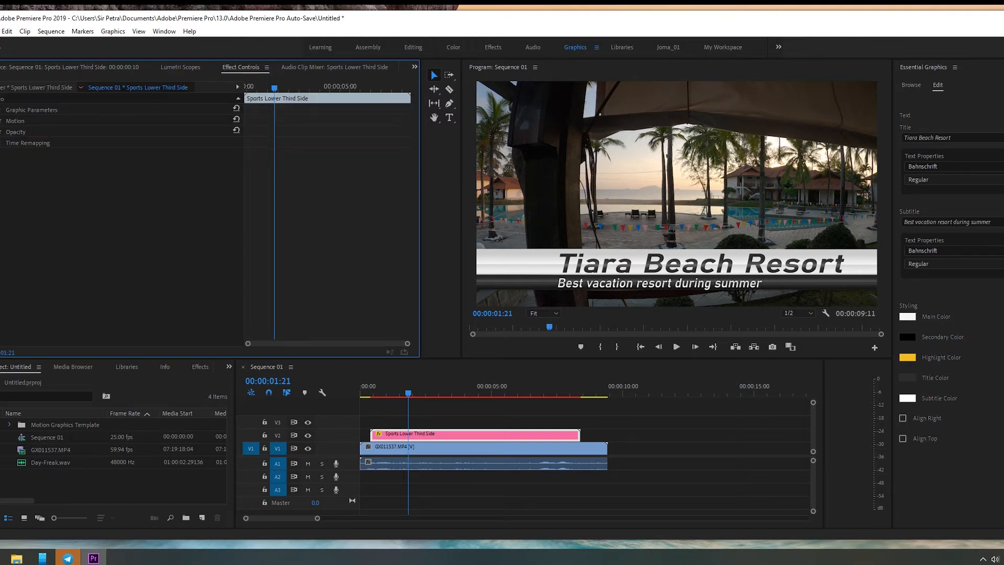
pyautogui.click(1, 110)
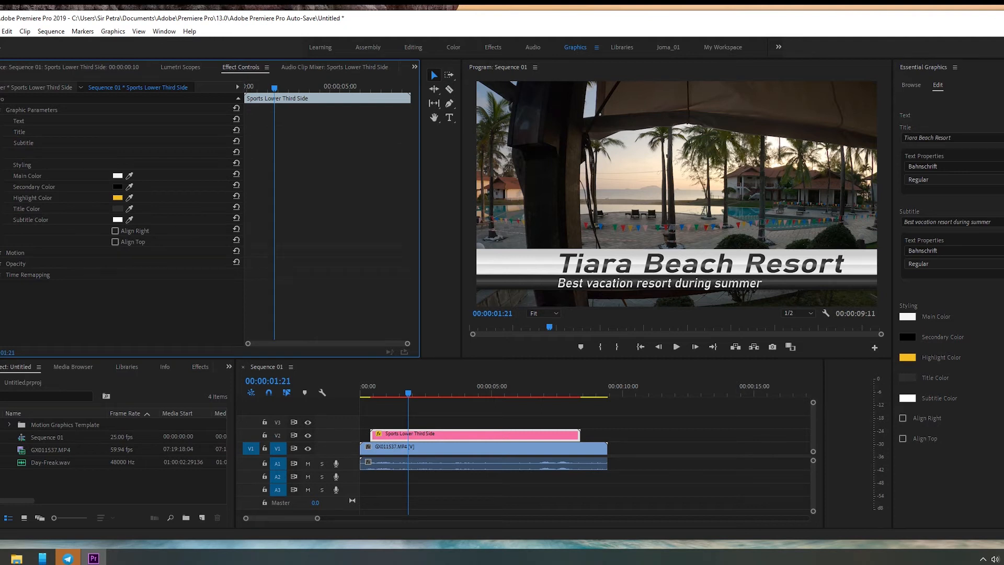
pyautogui.click(1, 110)
pyautogui.click(0, 121)
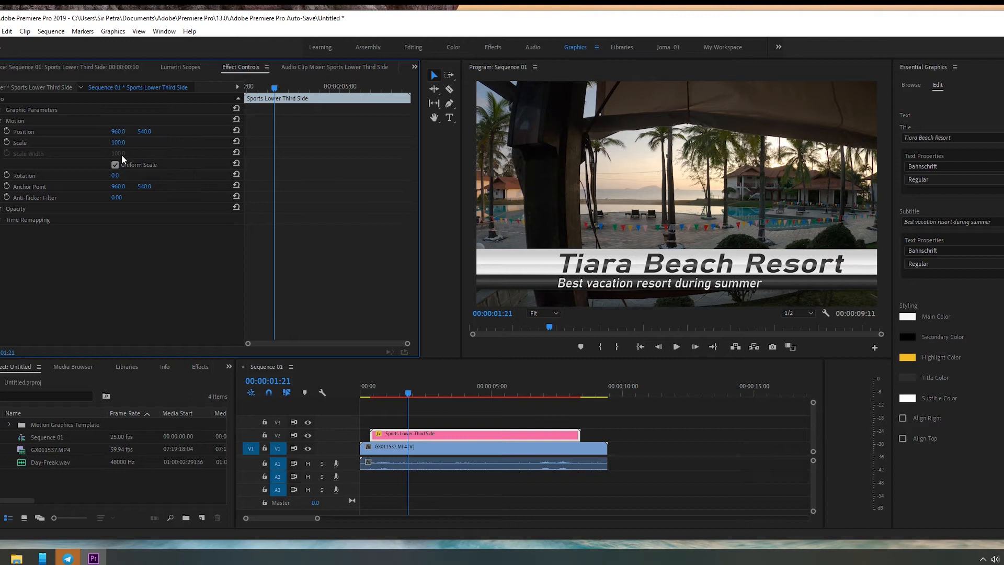
pyautogui.click(89, 144)
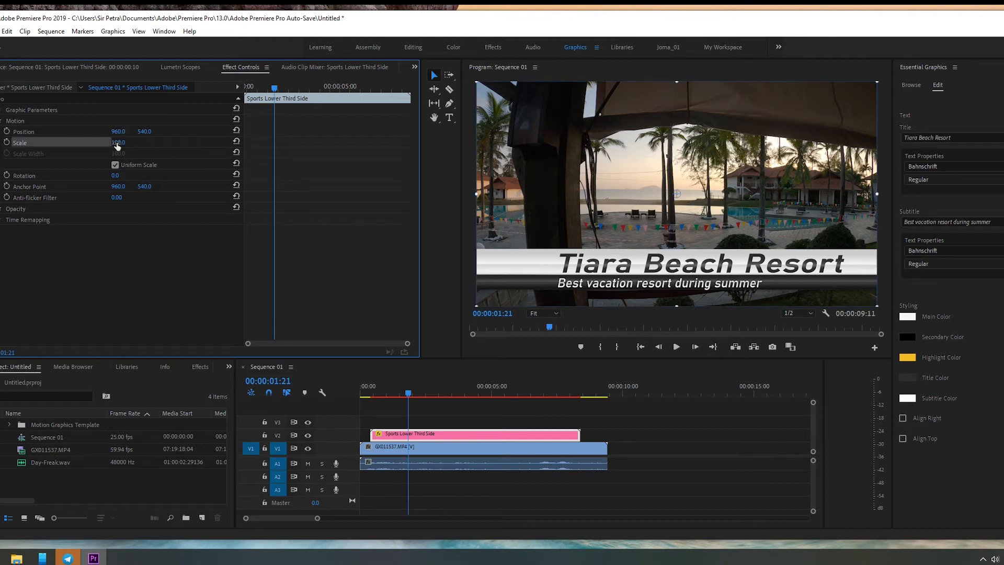
pyautogui.moveTo(119, 148); pyautogui.dragTo(107, 149)
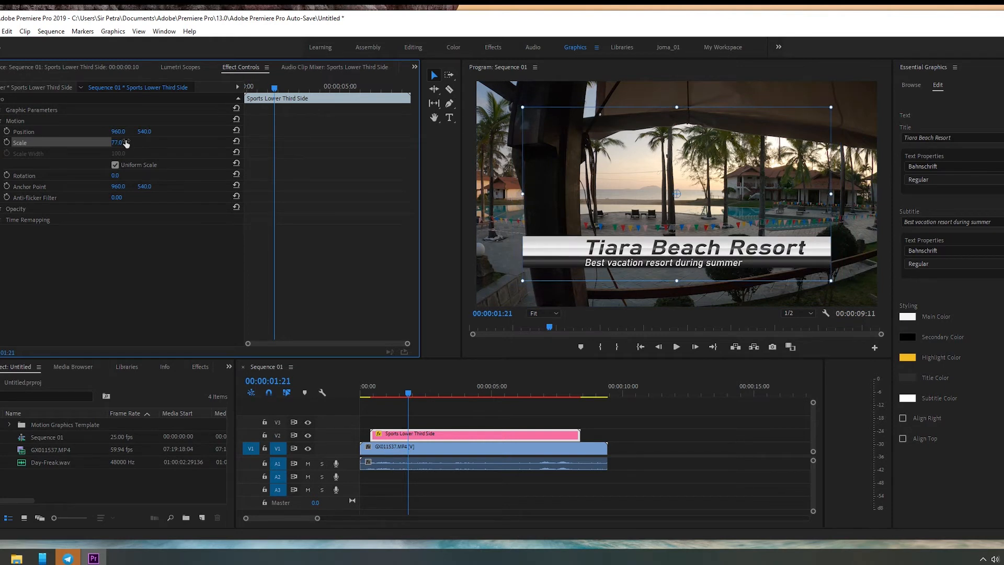
pyautogui.hotkey('ctrl', 'z')
# Step: Move the playhead to 00:00:01:16 and delete the Sports Lower Third Side clip from V2
pyautogui.moveTo(419, 390)
pyautogui.mouseDown()
pyautogui.moveTo(350, 394)
pyautogui.moveTo(563, 402)
pyautogui.moveTo(405, 403)
pyautogui.mouseUp()
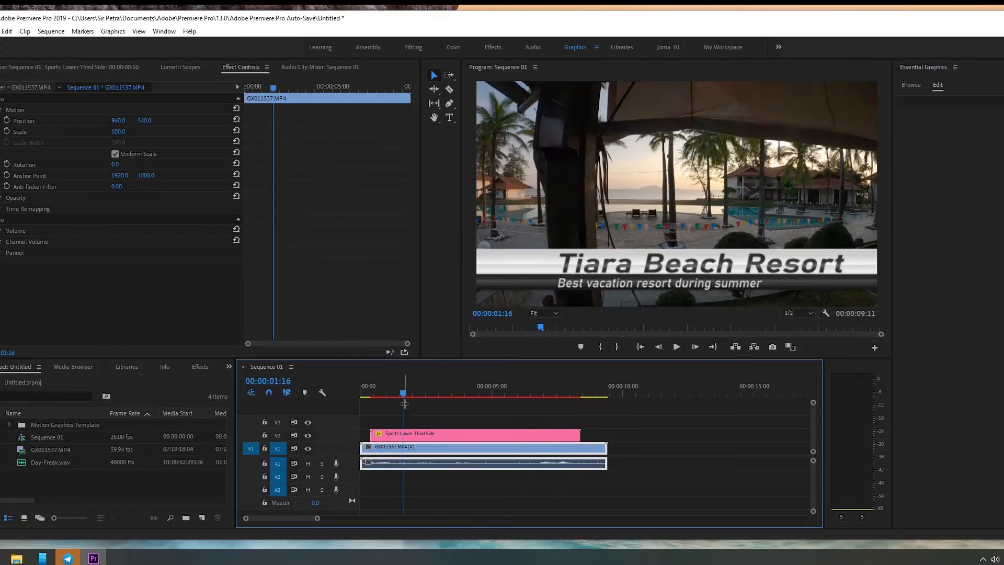
pyautogui.click(469, 431)
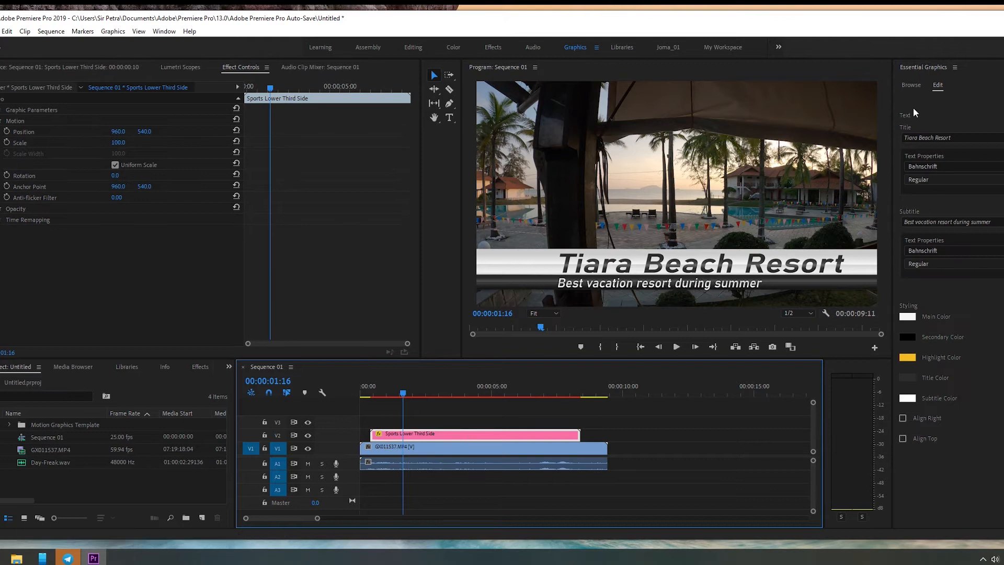
pyautogui.click(520, 421)
pyautogui.click(499, 439)
pyautogui.press('Delete')
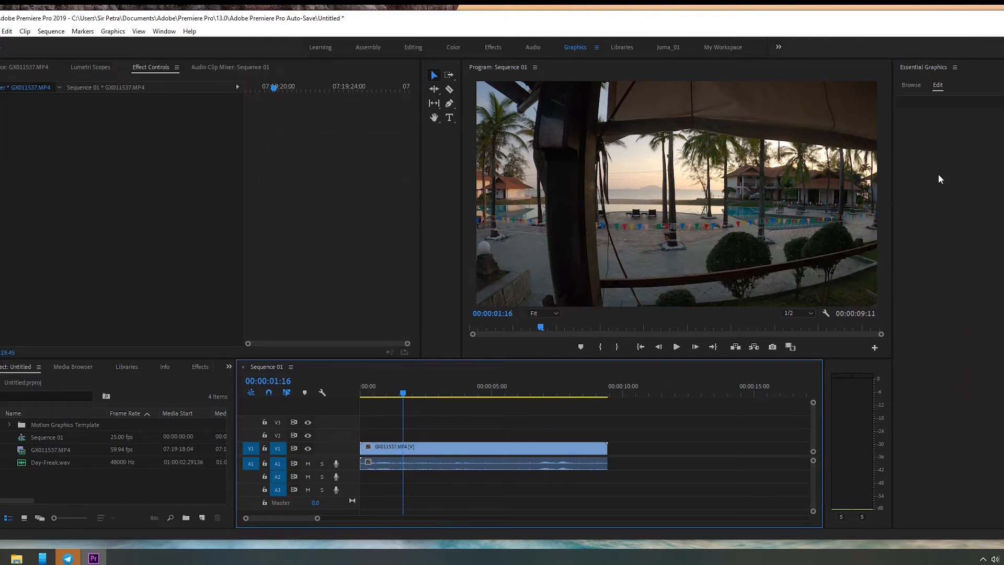
# Step: Add the Sports Lower Third Side template to V2 near the sequence start and select it with the playhead at 00:00:02:23
pyautogui.click(913, 86)
pyautogui.moveTo(835, 305); pyautogui.dragTo(437, 395)
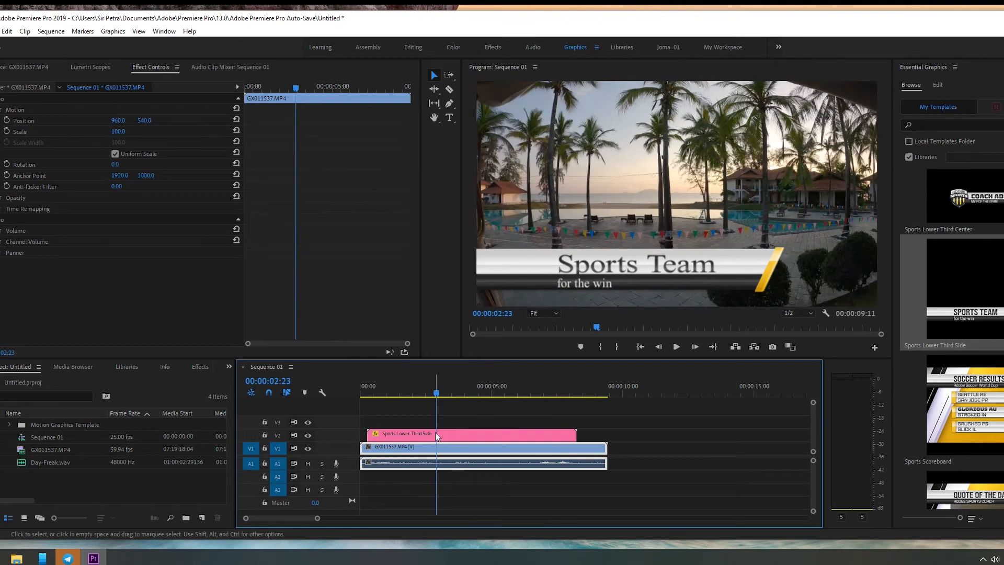
pyautogui.click(435, 432)
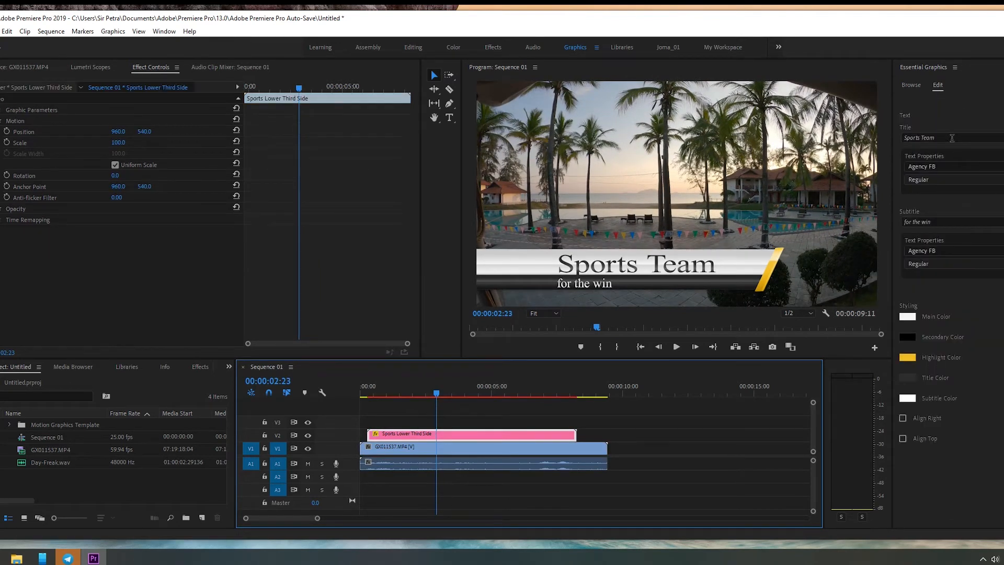
# Step: Replace the new lower third's title text with "Tiara Beach Resort"
pyautogui.click(950, 165)
pyautogui.click(946, 137)
pyautogui.hotkey('ctrl', 'a')
pyautogui.write('T')
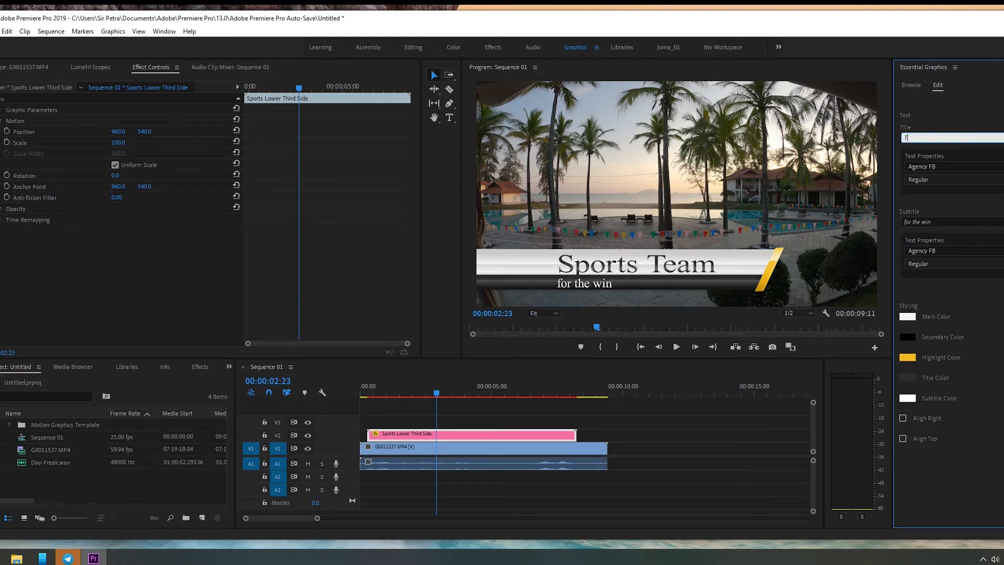
pyautogui.write('iara Beach Resort')
pyautogui.press('Tab')
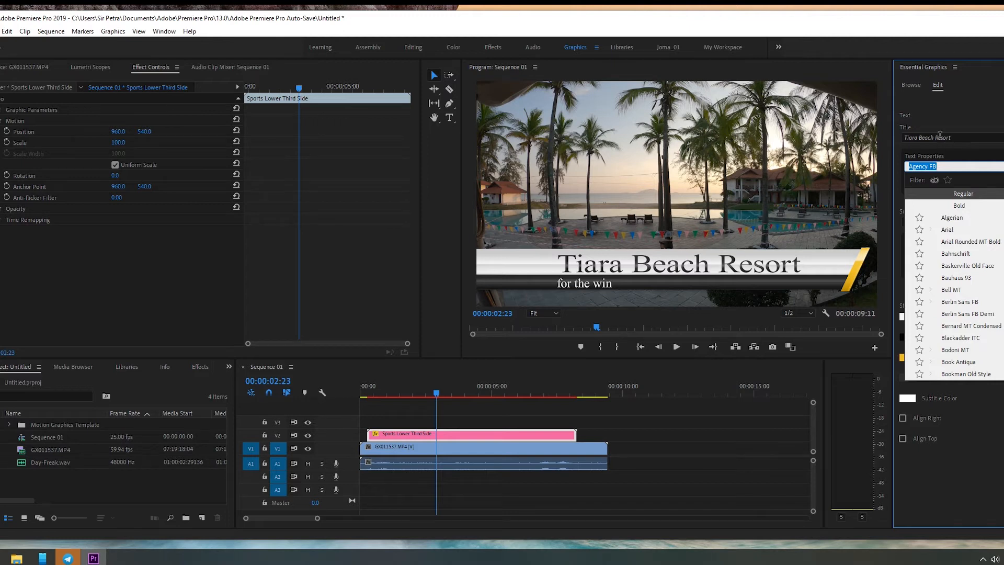
# Step: Set the title's font to Bahnschrift
pyautogui.click(971, 130)
pyautogui.click(962, 167)
pyautogui.press('Escape')
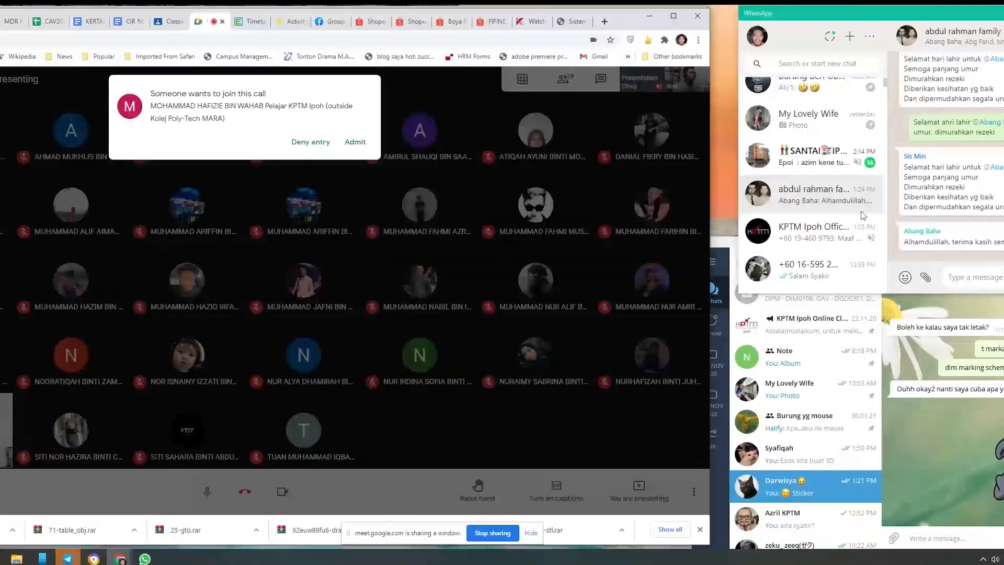
# Step: Switch to Google Meet and admit the waiting participant to the call
pyautogui.click(354, 140)
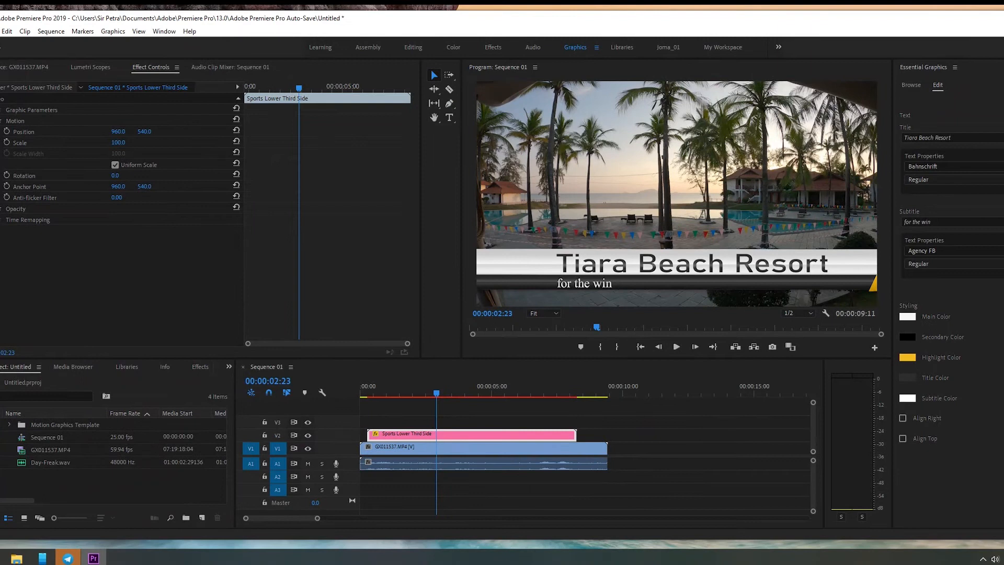
# Step: Return to Premiere Pro and change the title's font to Bauhaus 93
pyautogui.click(994, 180)
pyautogui.click(1002, 190)
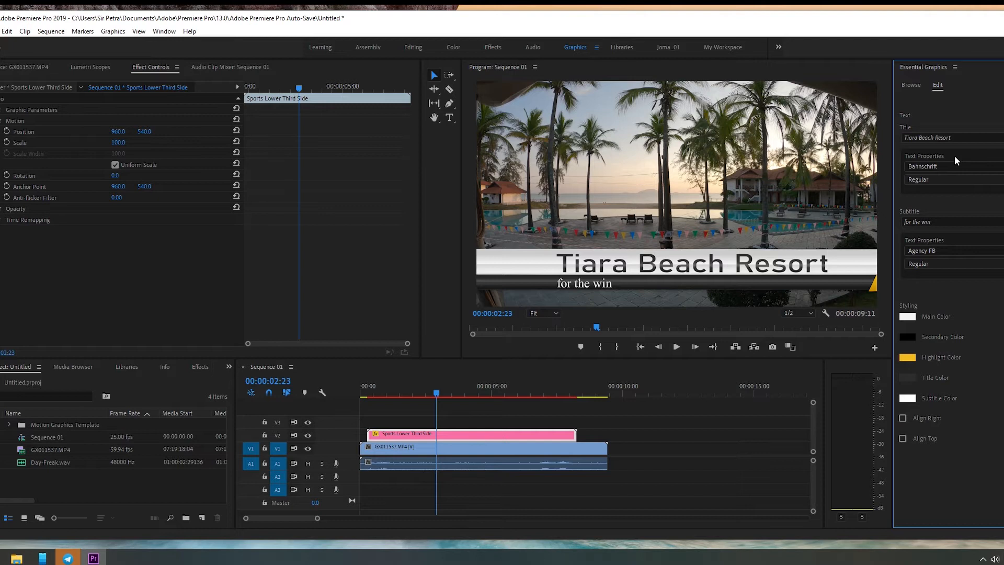
pyautogui.click(965, 166)
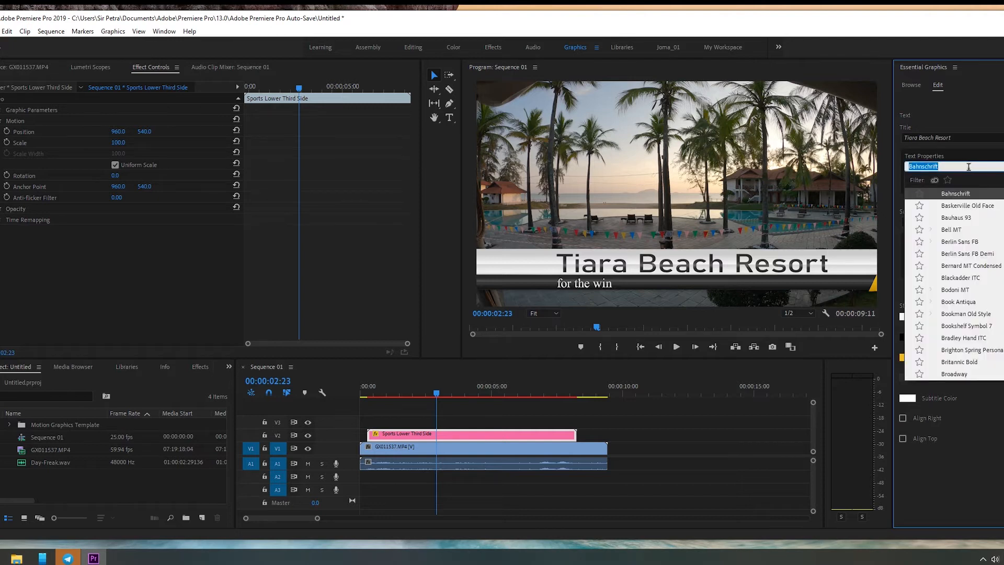
pyautogui.press('Escape')
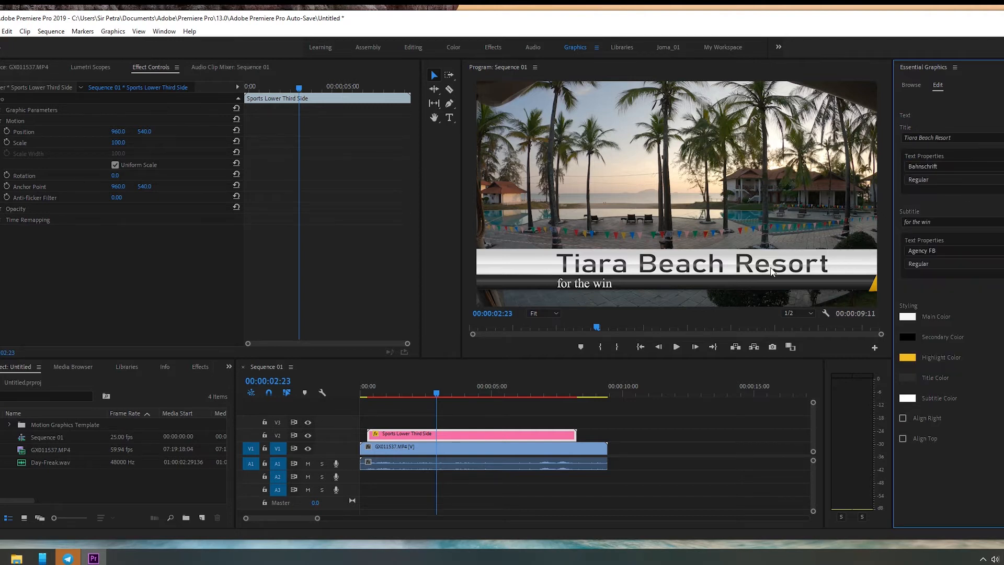
pyautogui.click(959, 137)
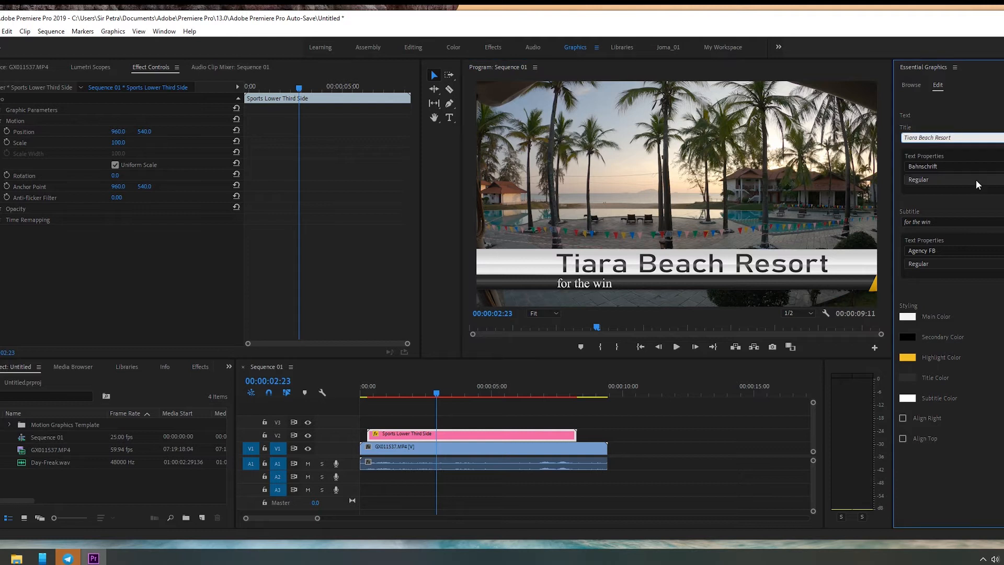
pyautogui.click(1000, 167)
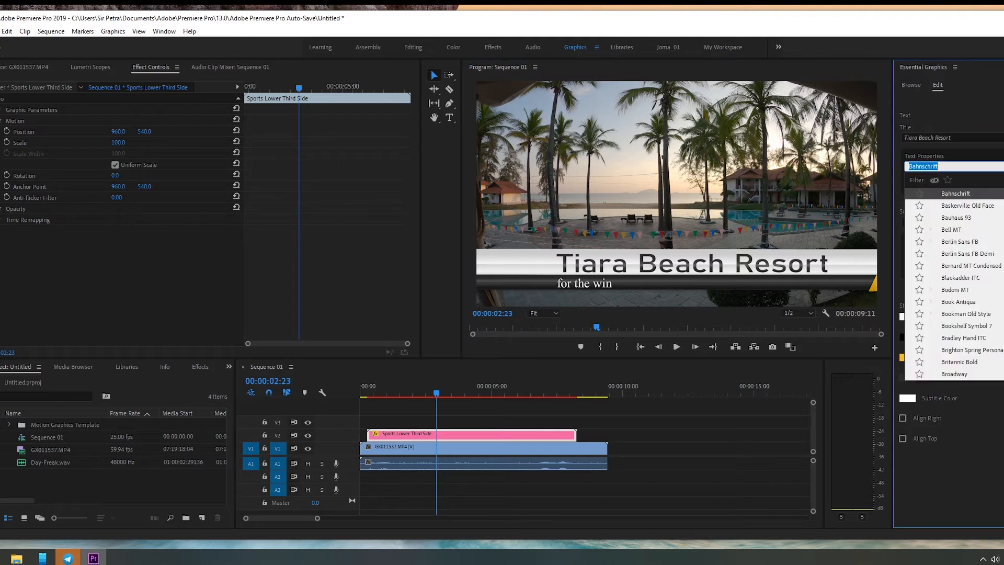
pyautogui.click(983, 216)
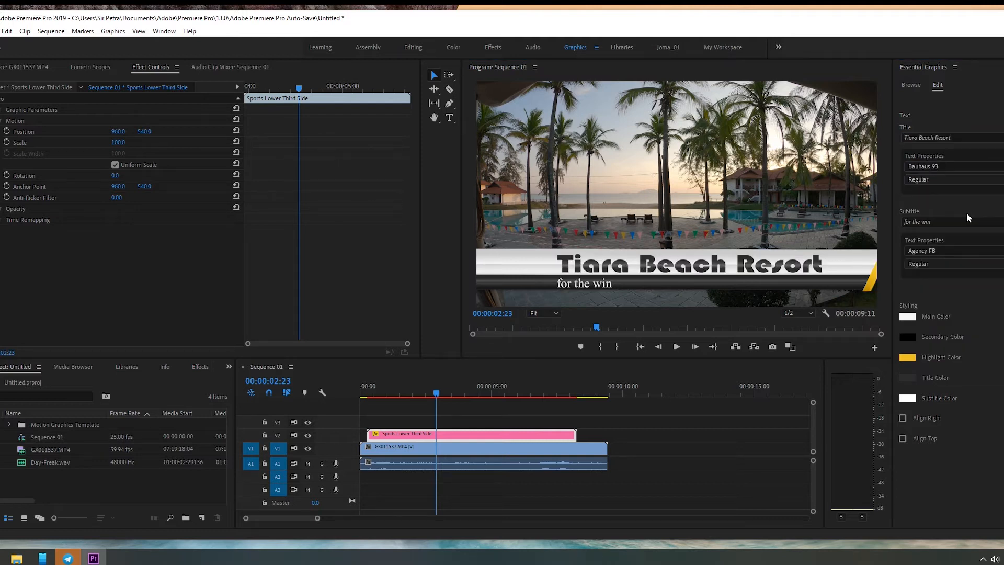
pyautogui.click(945, 139)
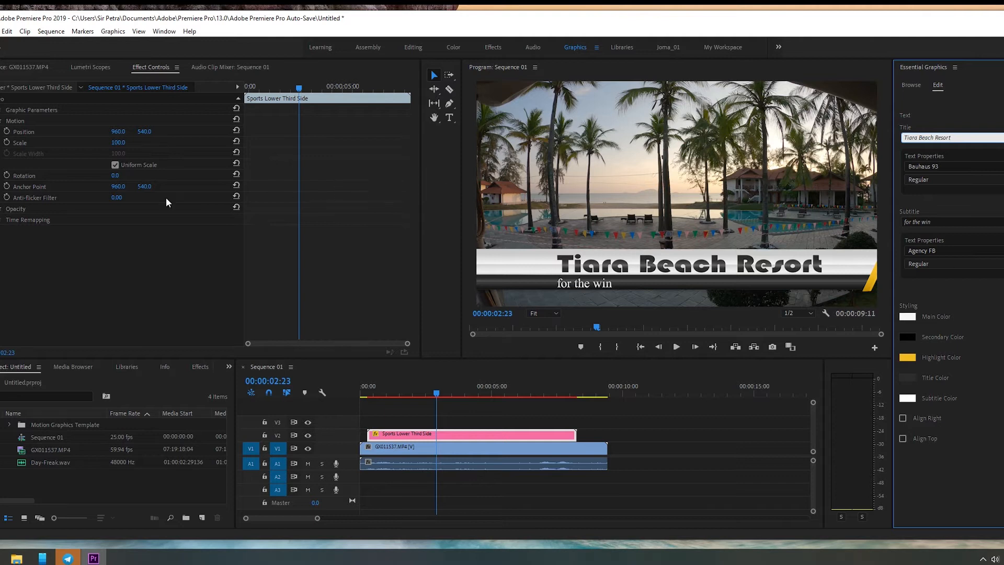
# Step: Examine the lower third's Graphic Parameters in its effect settings, including the title and subtitle text properties, styling colors and Motion values
pyautogui.click(441, 433)
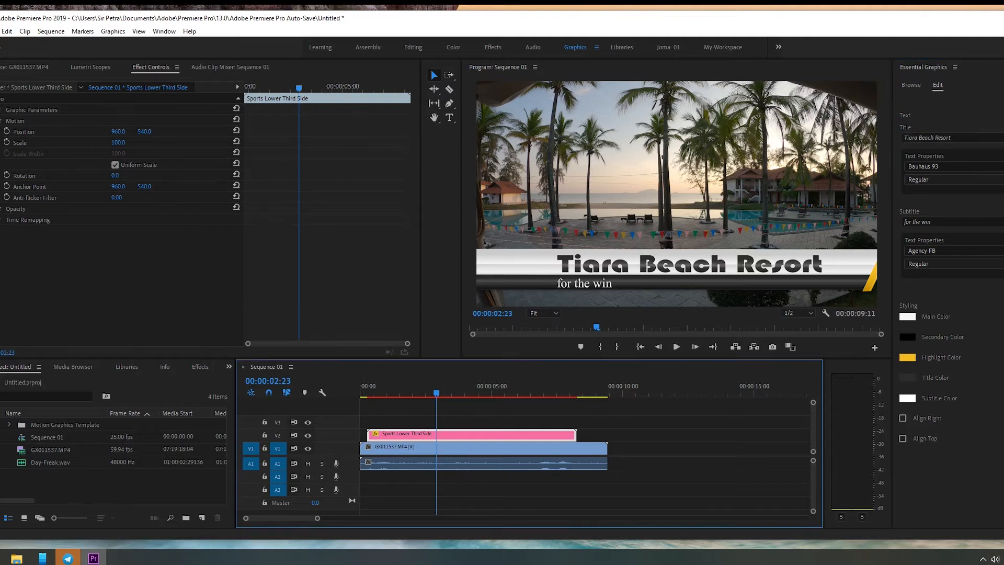
pyautogui.click(0, 110)
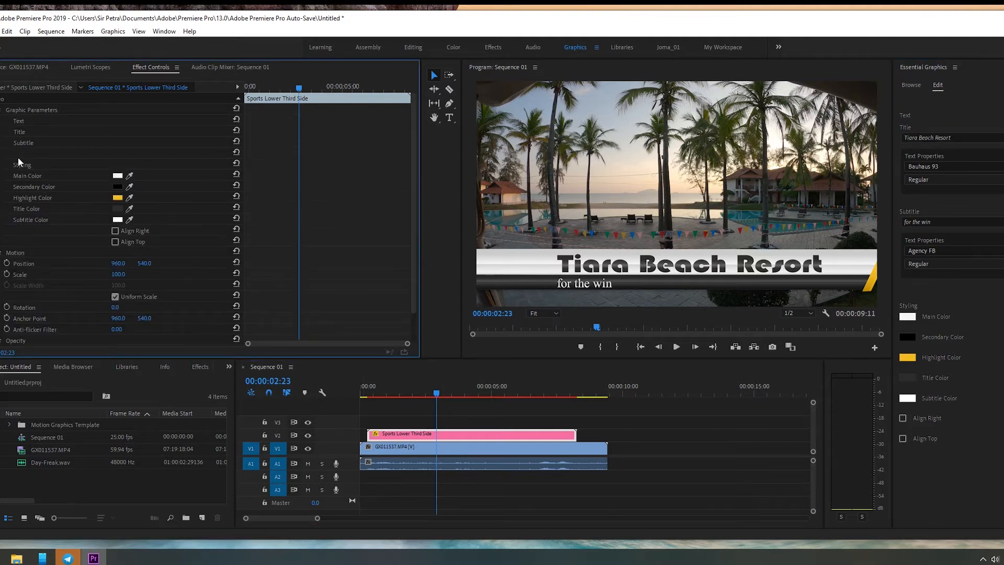
pyautogui.click(1, 121)
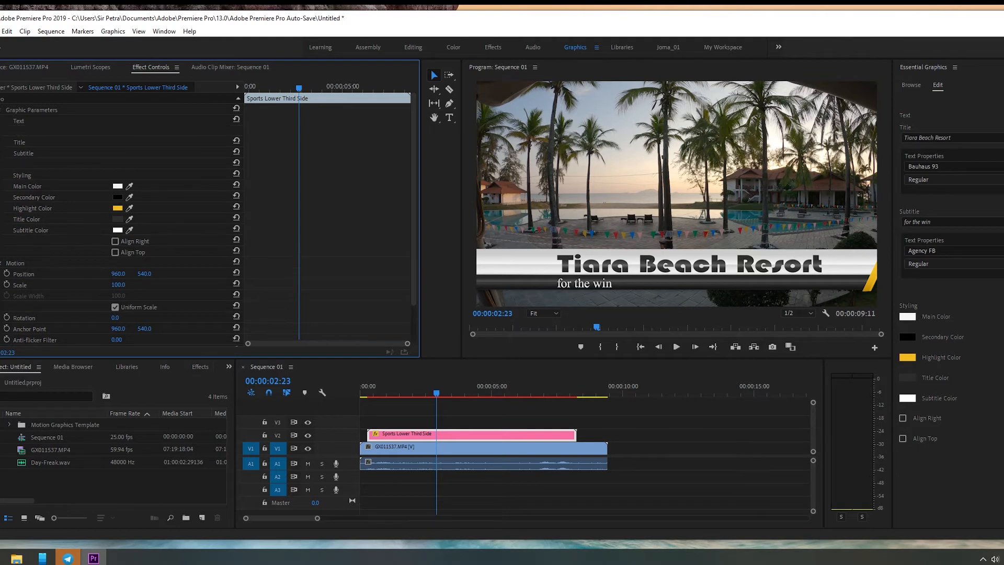
pyautogui.click(1, 142)
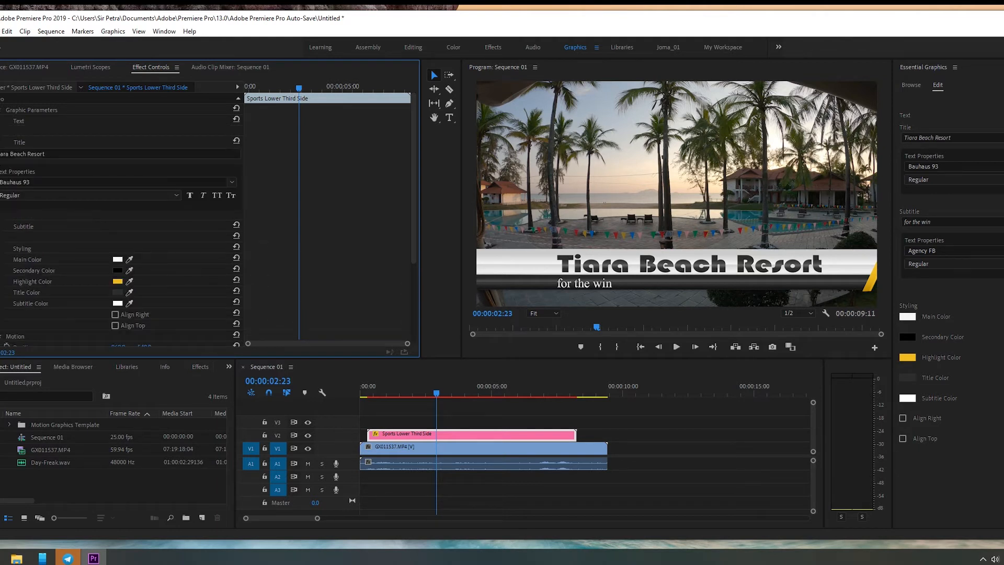
pyautogui.click(1, 226)
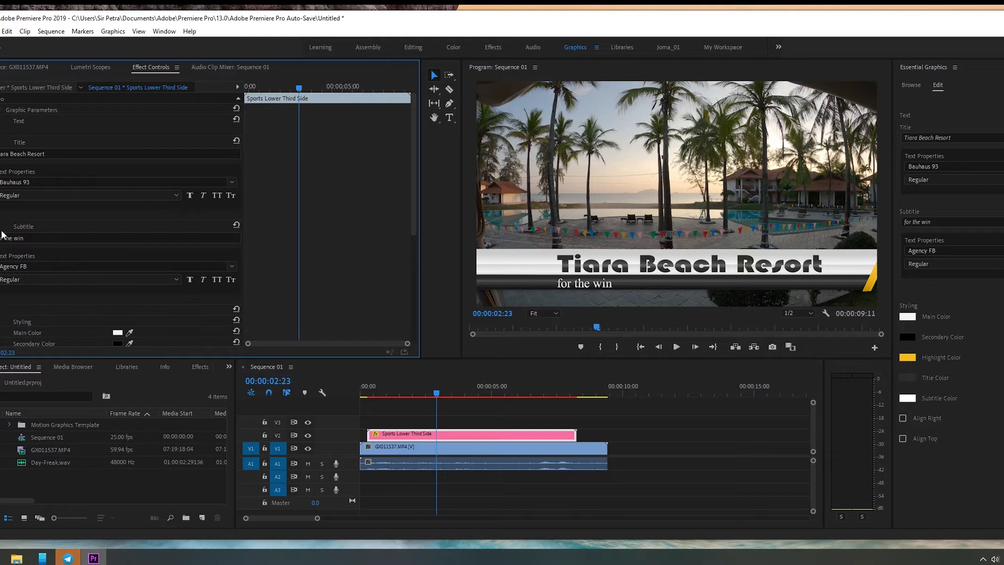
pyautogui.scroll(-2, 1, 235)
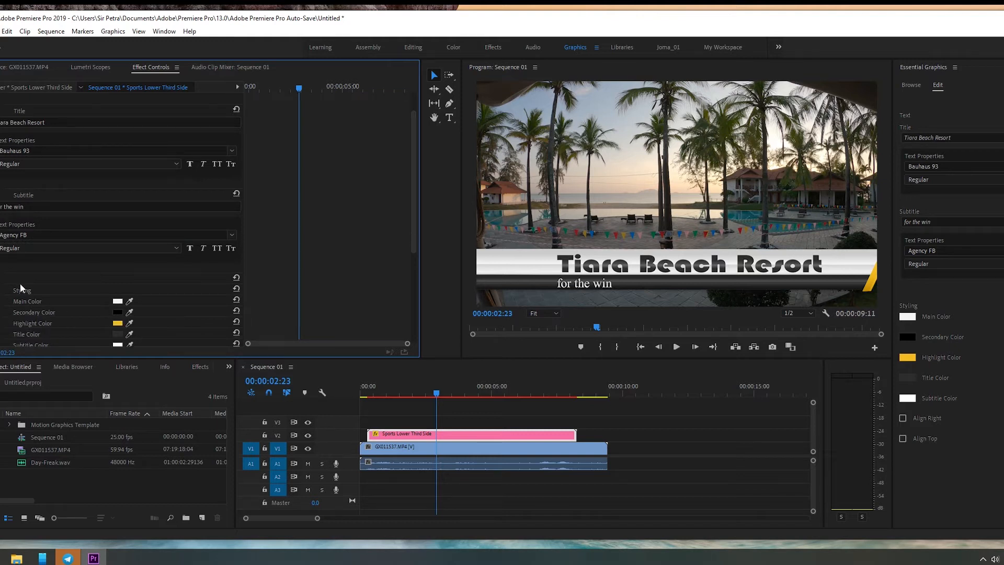
pyautogui.scroll(-4, 58, 287)
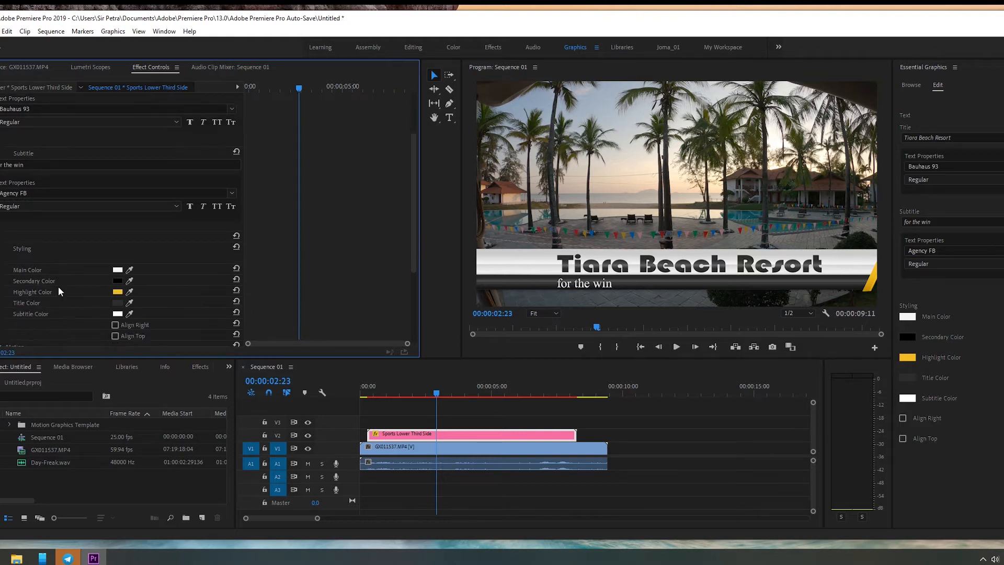
pyautogui.scroll(-4, 58, 287)
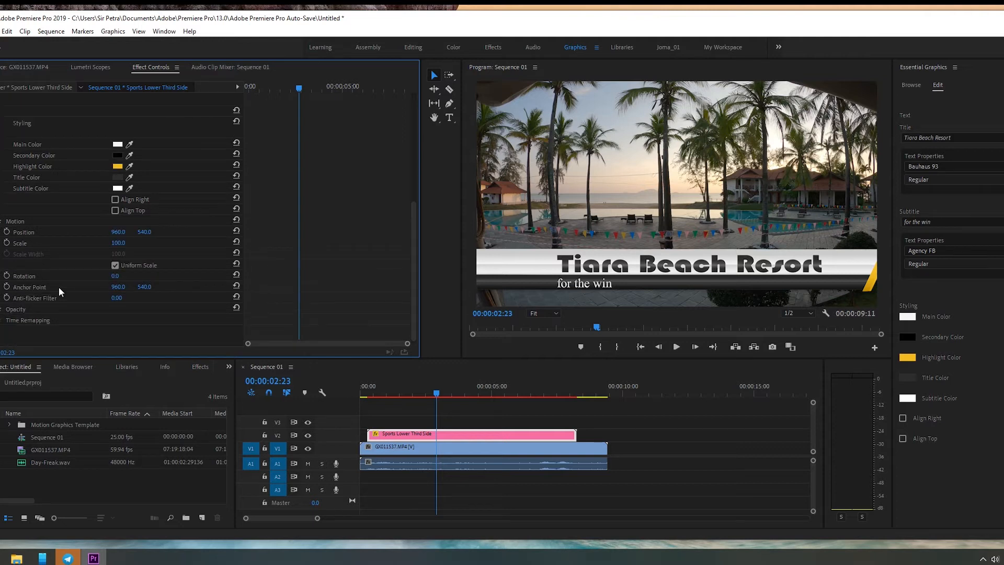
# Step: Set the lower third title's font to Arial Narrow
pyautogui.click(974, 167)
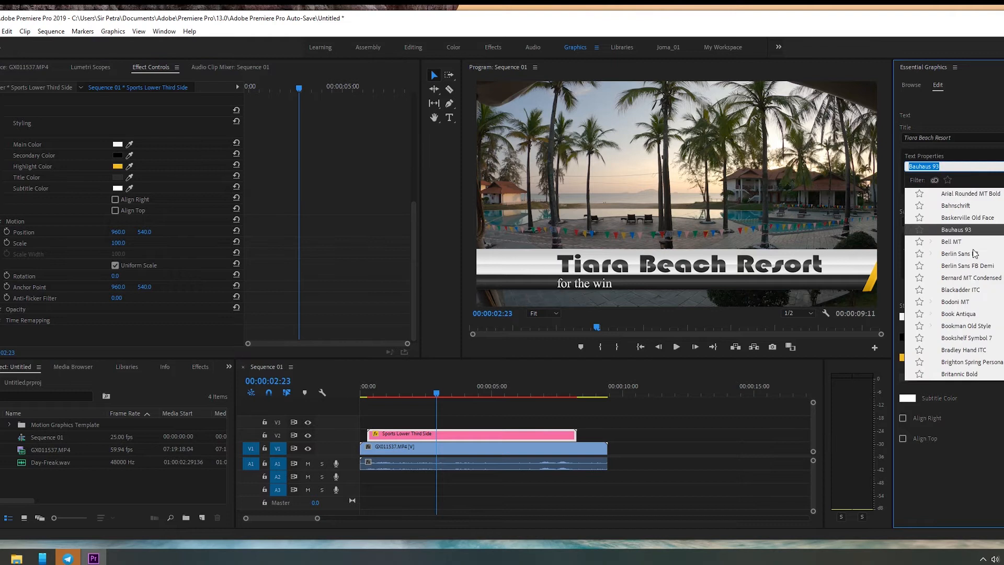
pyautogui.scroll(-2, 976, 254)
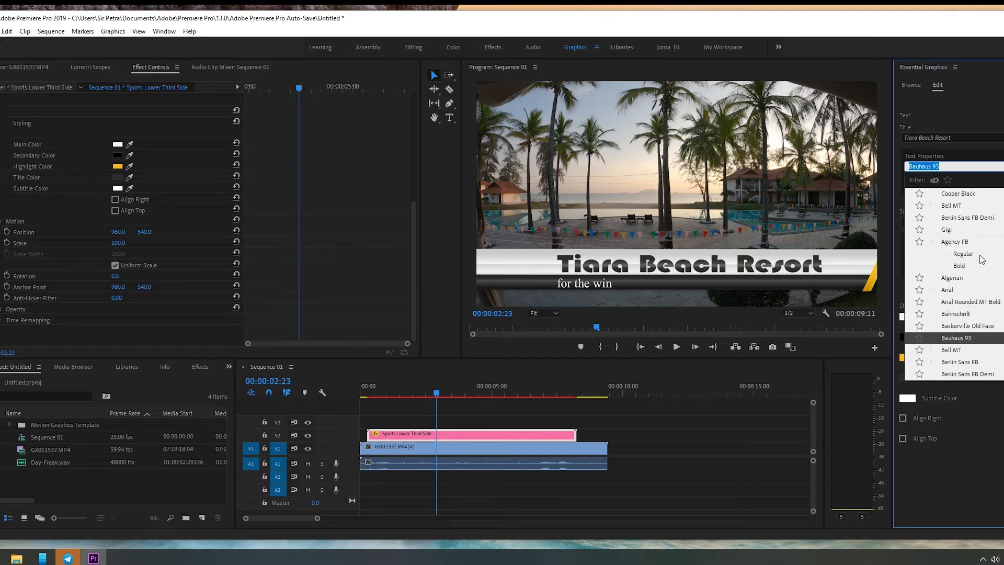
pyautogui.click(973, 294)
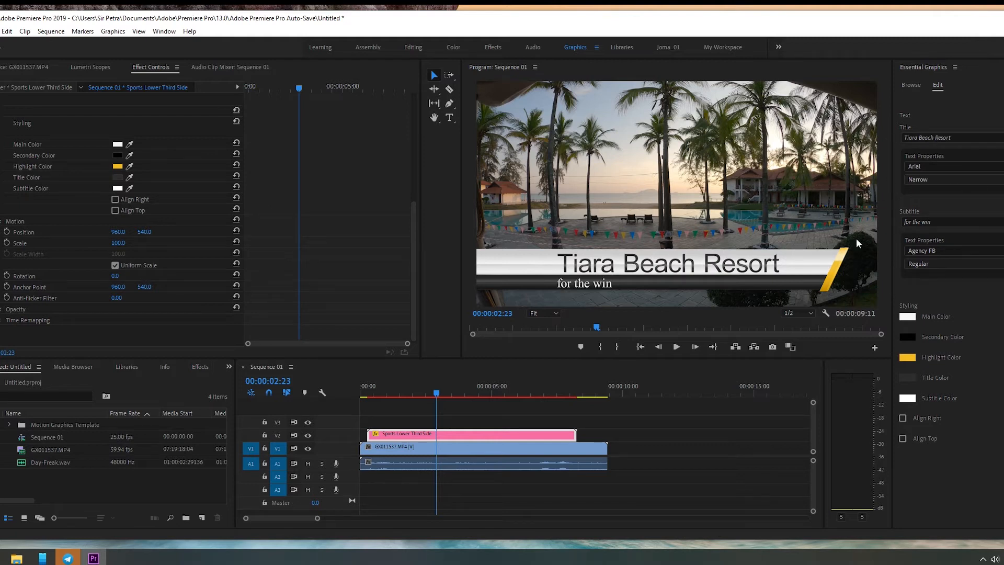
# Step: Replace the lower third's subtitle text with "Best vacation resort"
pyautogui.click(962, 222)
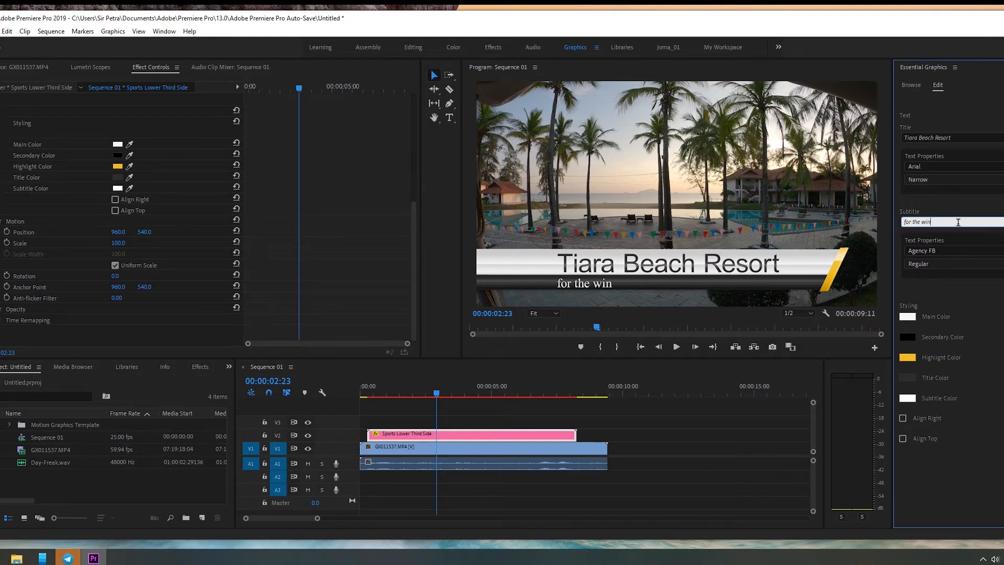
pyautogui.write('Best vacation resort')
pyautogui.press('Return')
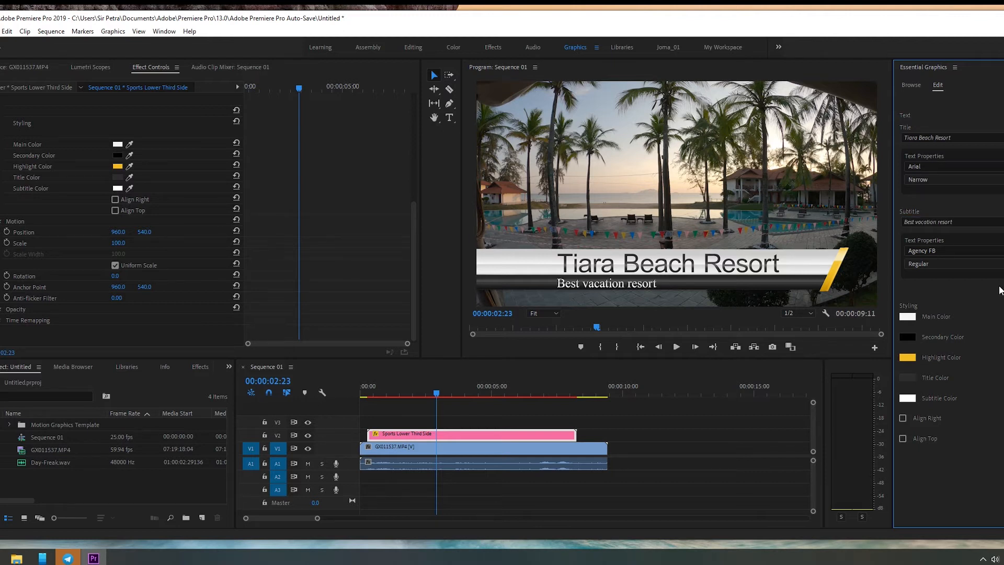
# Step: Set the subtitle's font to Arial Narrow and apply italics to both the subtitle and the title
pyautogui.click(985, 260)
pyautogui.click(966, 321)
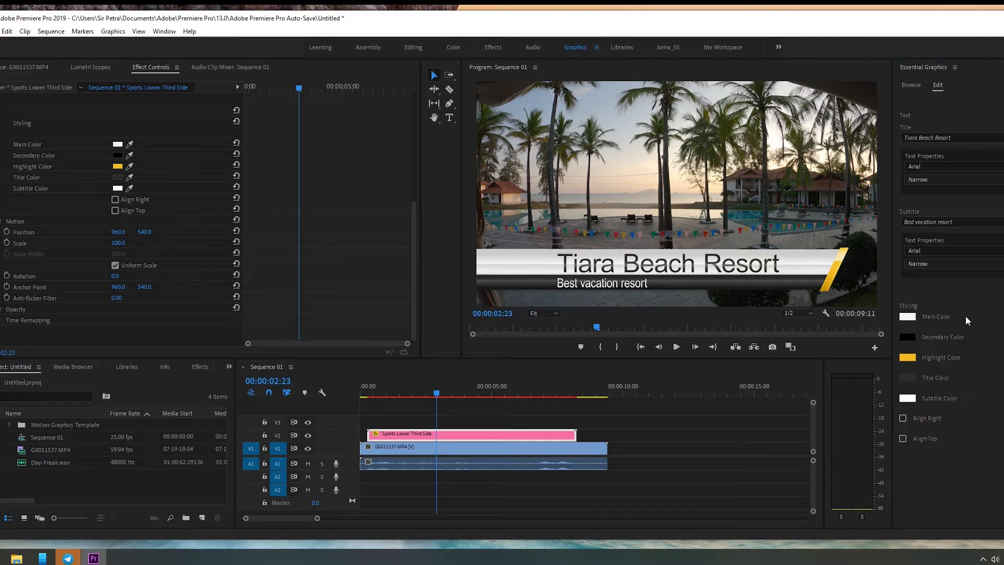
pyautogui.click(1003, 264)
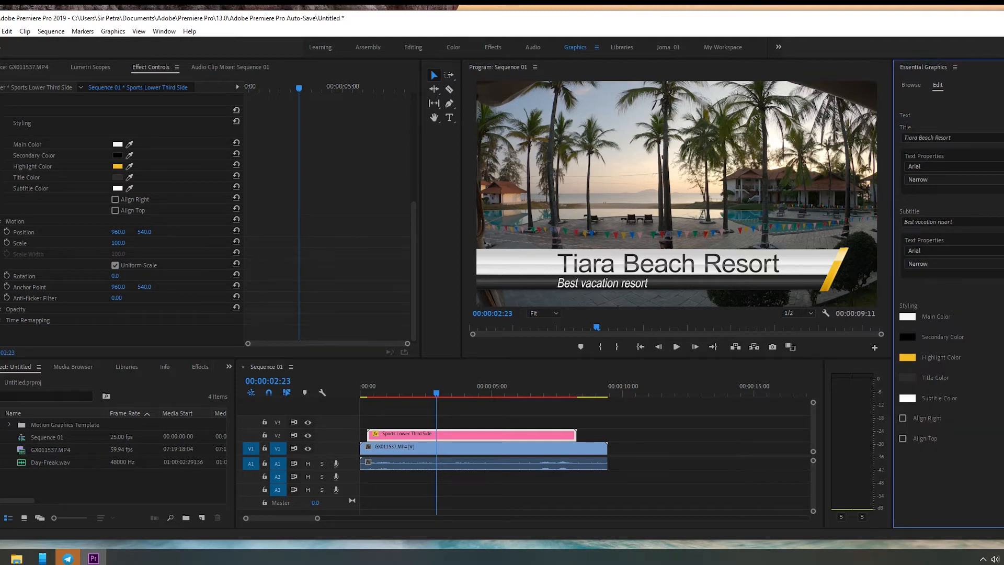
pyautogui.click(1003, 179)
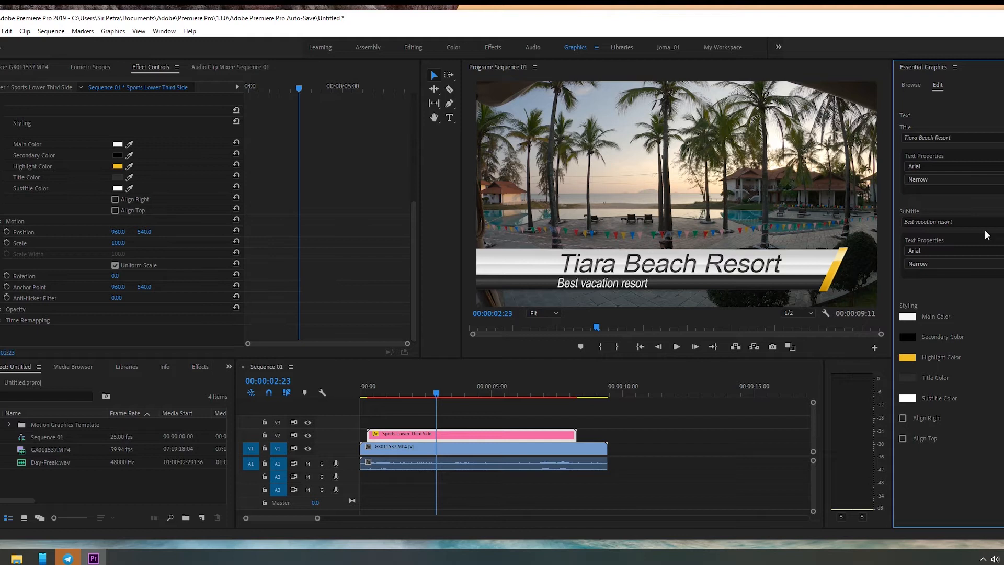
# Step: With the playhead at 00:00:05:12, change the lower third's Highlight Color to dark red
pyautogui.click(563, 393)
pyautogui.moveTo(563, 393); pyautogui.dragTo(504, 399)
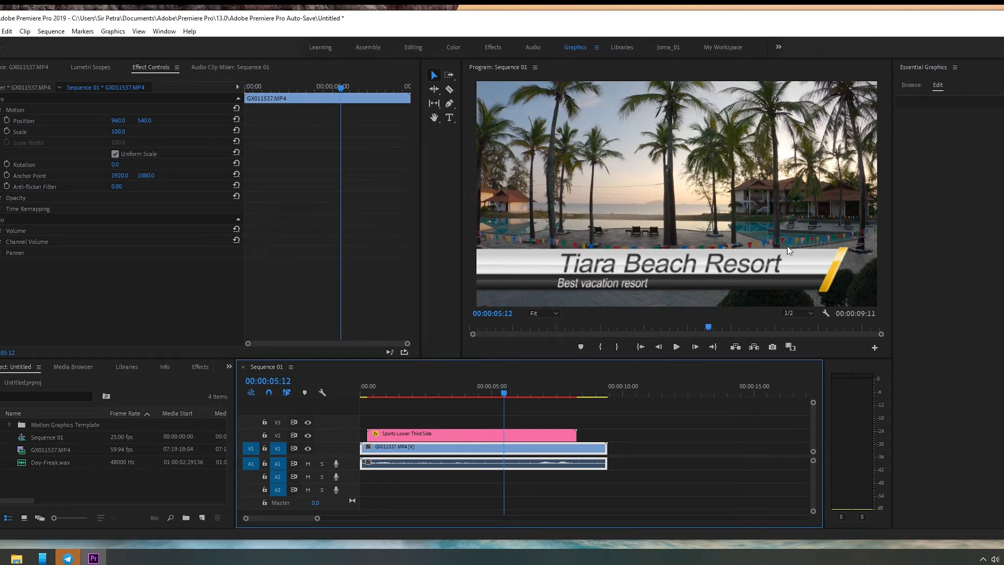
pyautogui.click(524, 430)
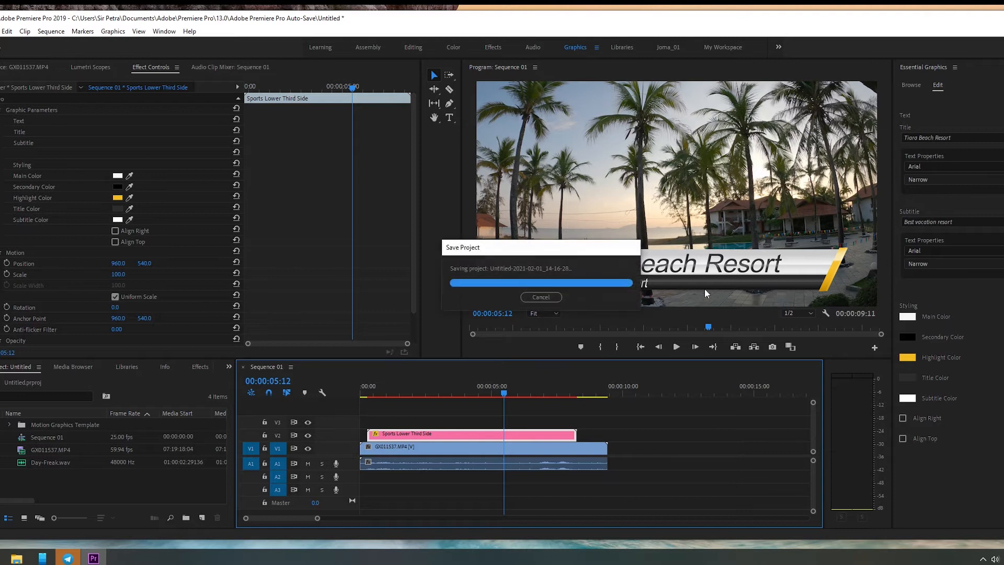
pyautogui.click(909, 357)
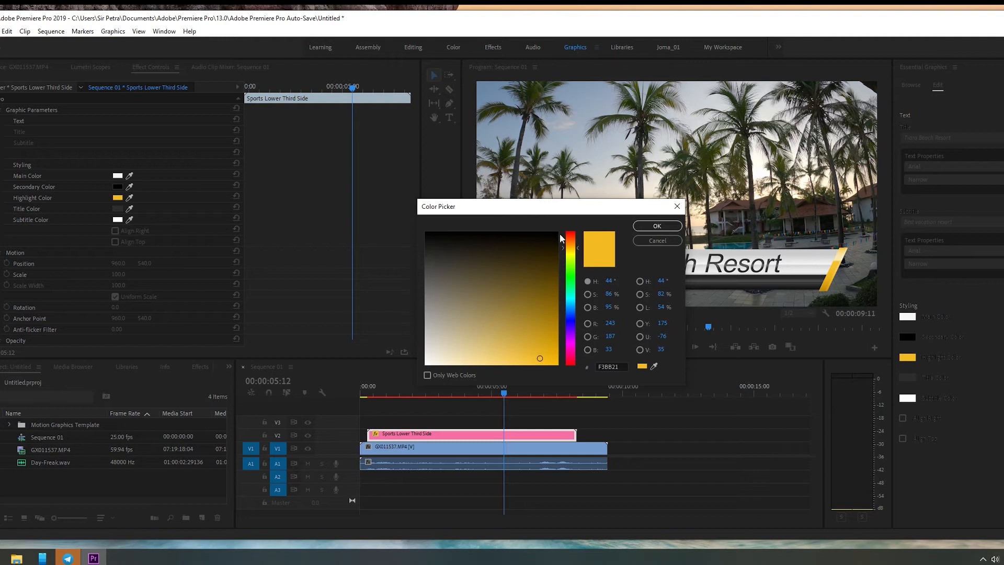
pyautogui.click(573, 233)
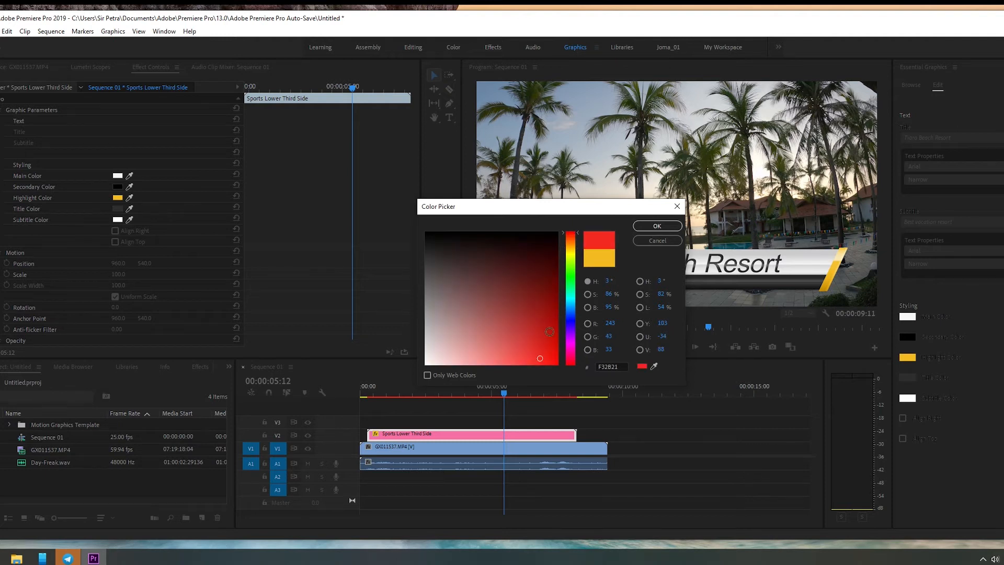
pyautogui.click(553, 318)
pyautogui.click(658, 228)
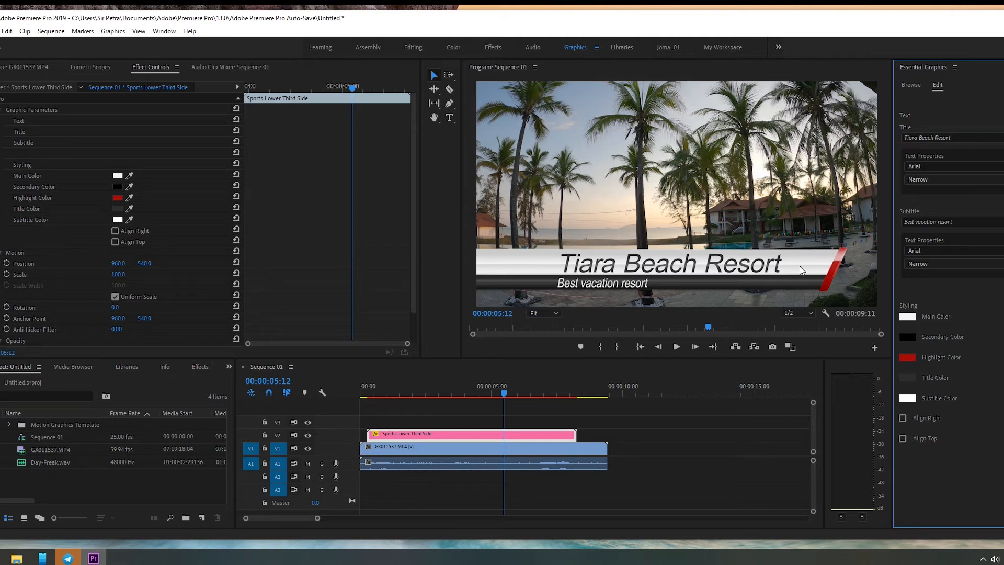
# Step: Change the lower third's Main Color to a golden orange with a hue of 42°
pyautogui.click(908, 317)
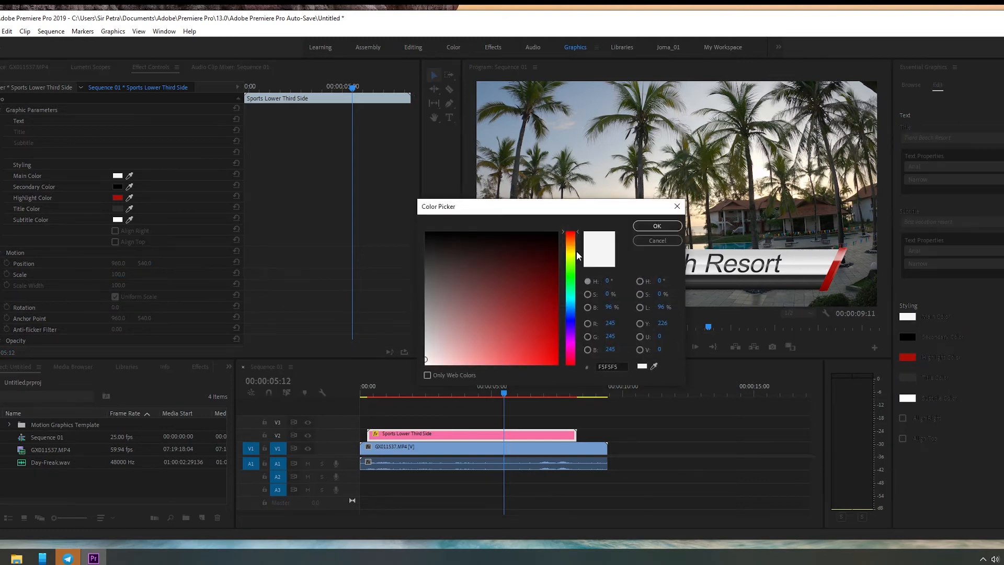
pyautogui.click(576, 250)
pyautogui.click(575, 244)
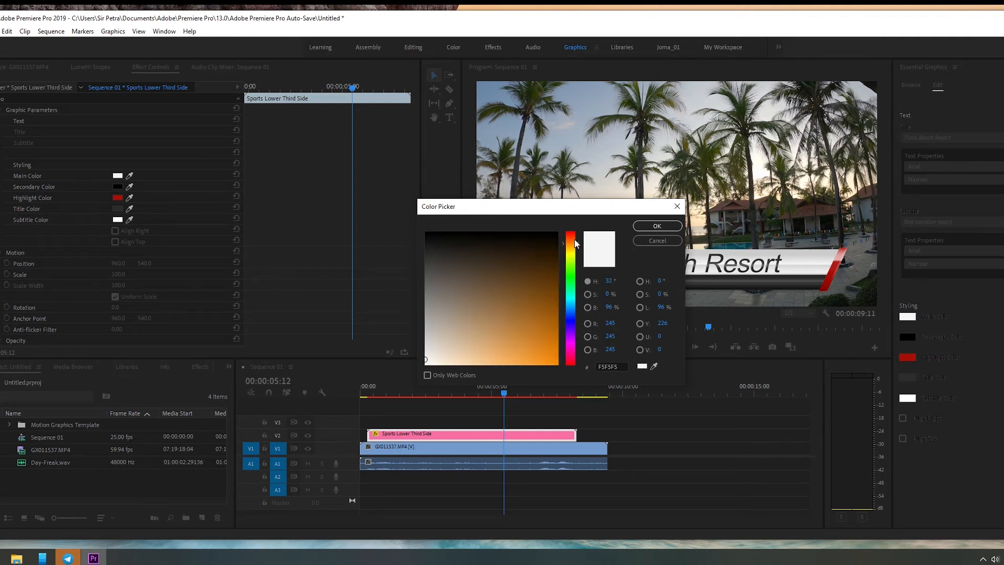
pyautogui.click(576, 241)
pyautogui.click(573, 249)
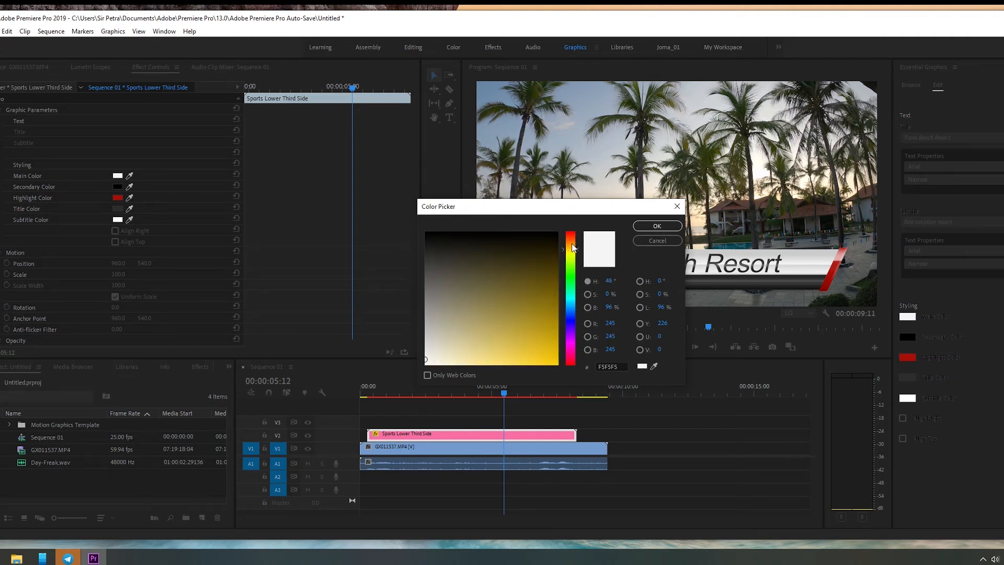
pyautogui.click(574, 243)
pyautogui.click(574, 248)
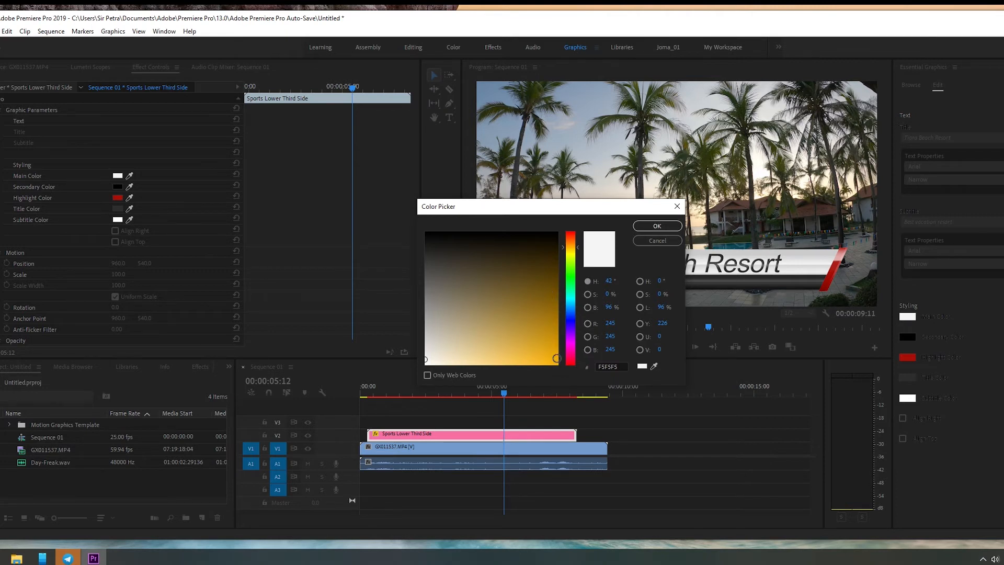
pyautogui.click(658, 226)
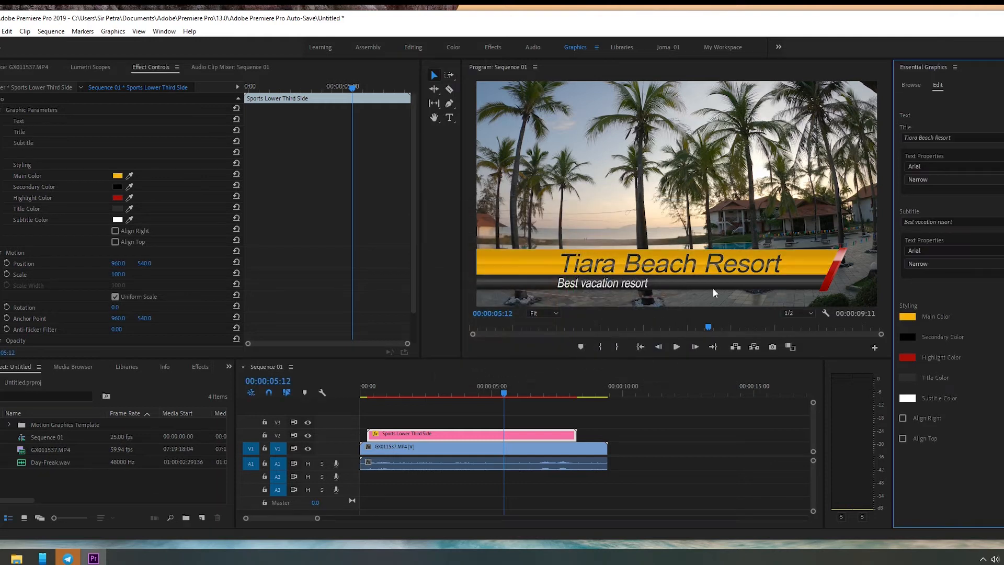
# Step: Change the lower third's Secondary Color to near-white F1E8E8 and check it with the playhead at 00:00:05:04
pyautogui.click(908, 339)
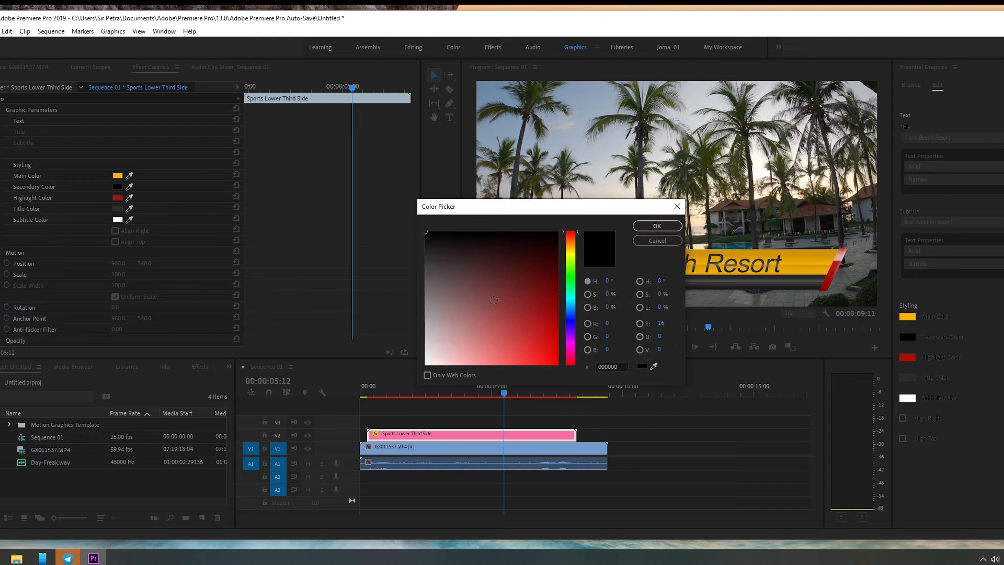
pyautogui.click(429, 356)
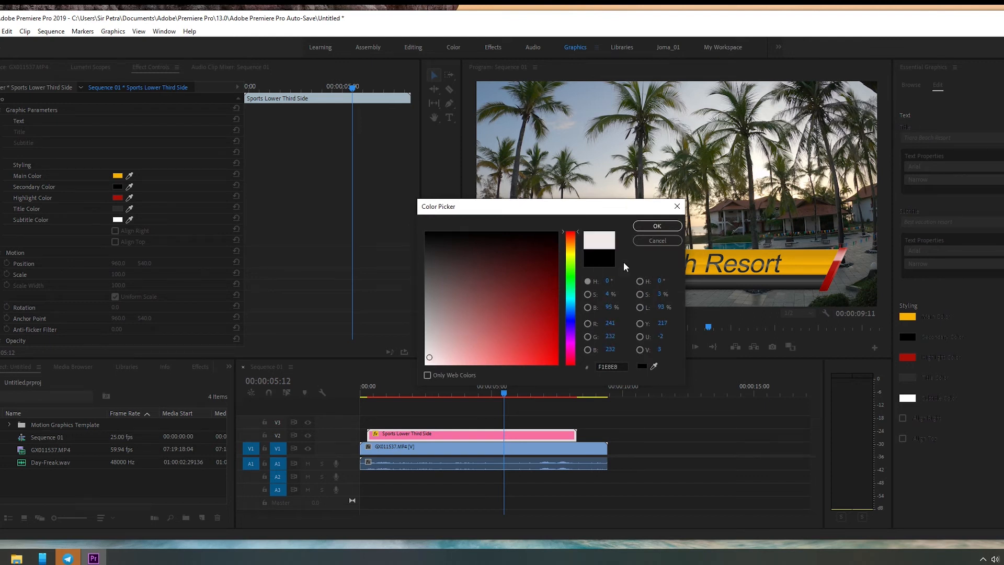
pyautogui.click(658, 226)
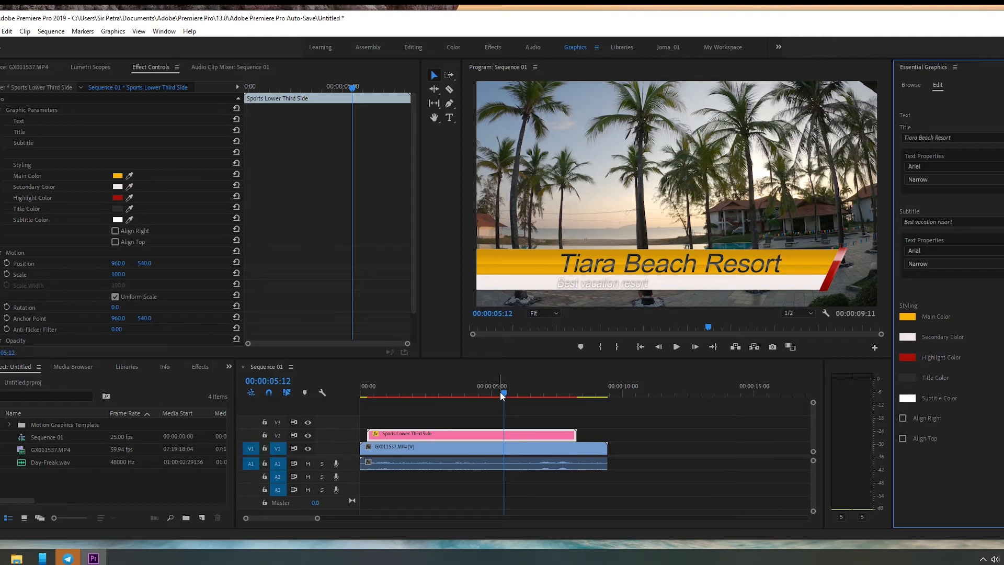
pyautogui.moveTo(503, 393)
pyautogui.mouseDown()
pyautogui.moveTo(383, 393)
pyautogui.moveTo(496, 400)
pyautogui.mouseUp()
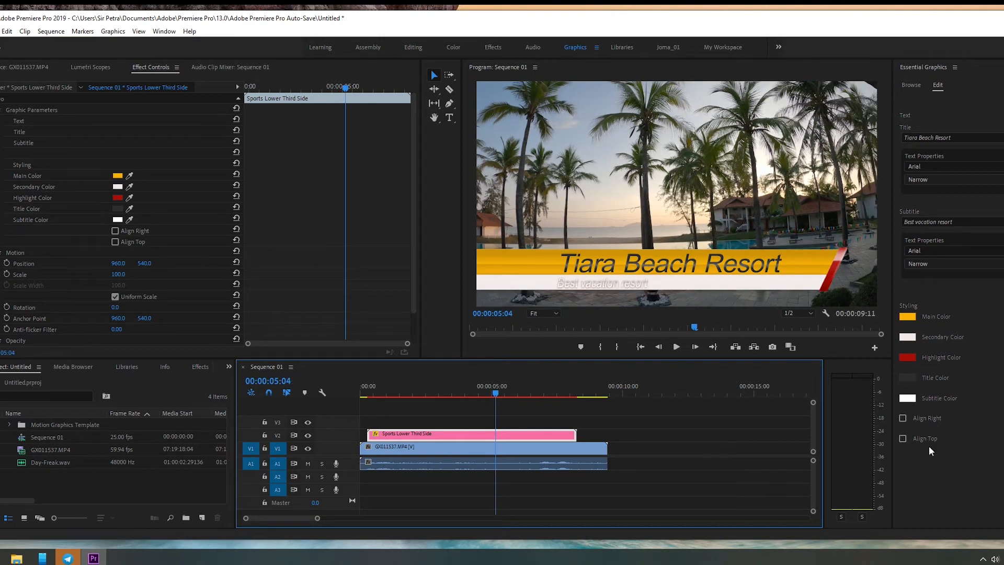
# Step: Try the lower third's Align Right and Align Top options in turn, leaving both switched off
pyautogui.click(901, 418)
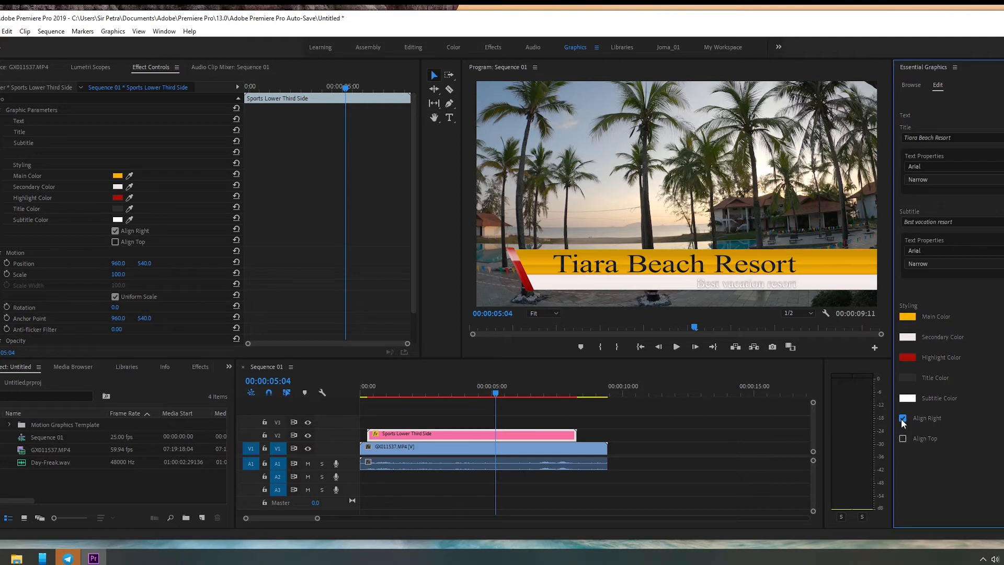
pyautogui.click(902, 419)
pyautogui.click(902, 438)
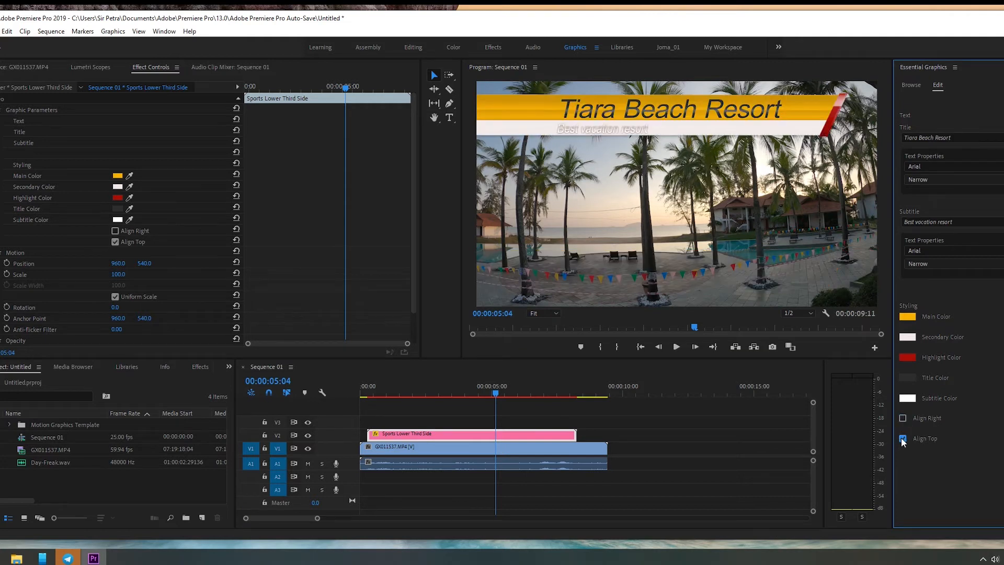
pyautogui.click(902, 438)
pyautogui.click(903, 418)
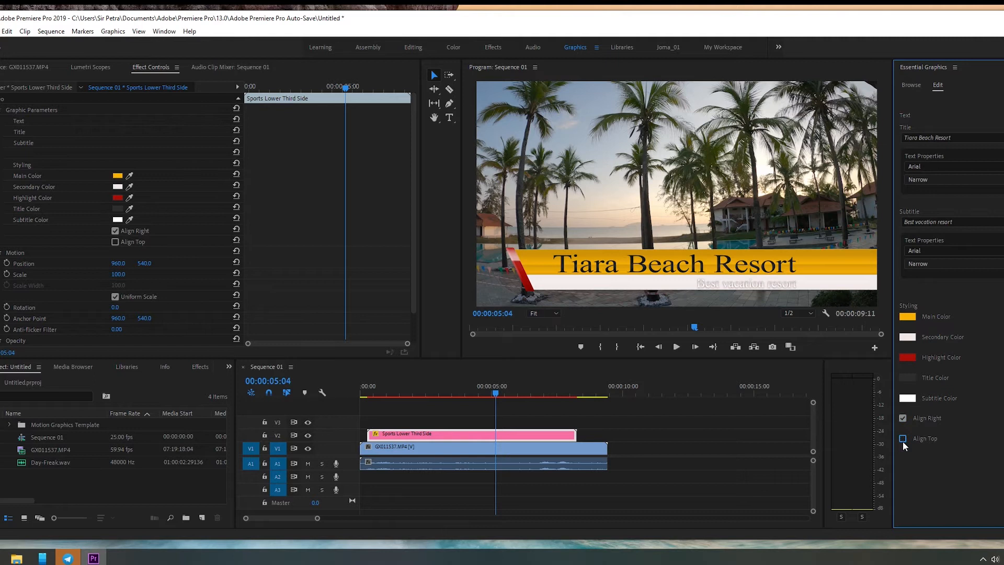
pyautogui.click(903, 439)
pyautogui.click(905, 418)
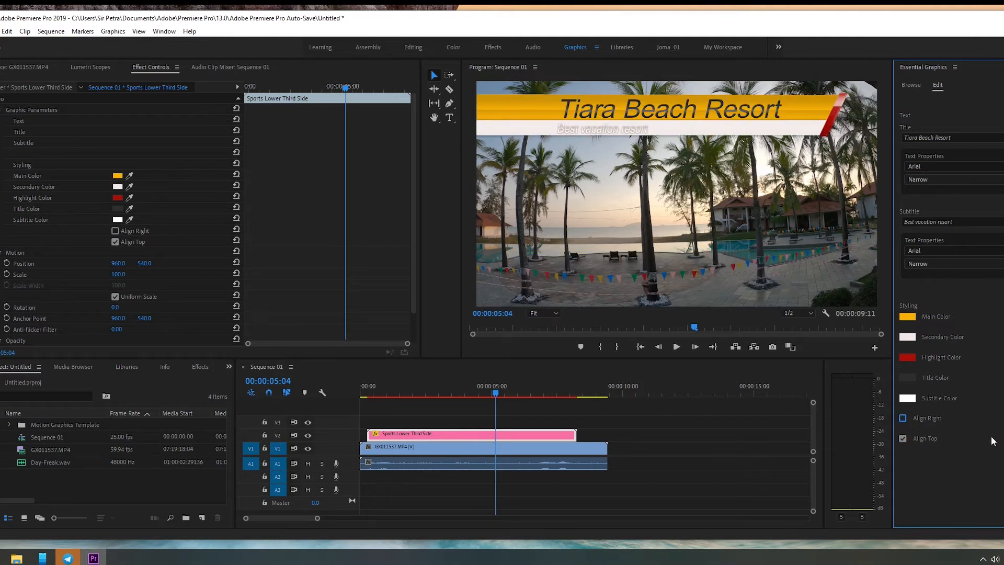
pyautogui.click(903, 439)
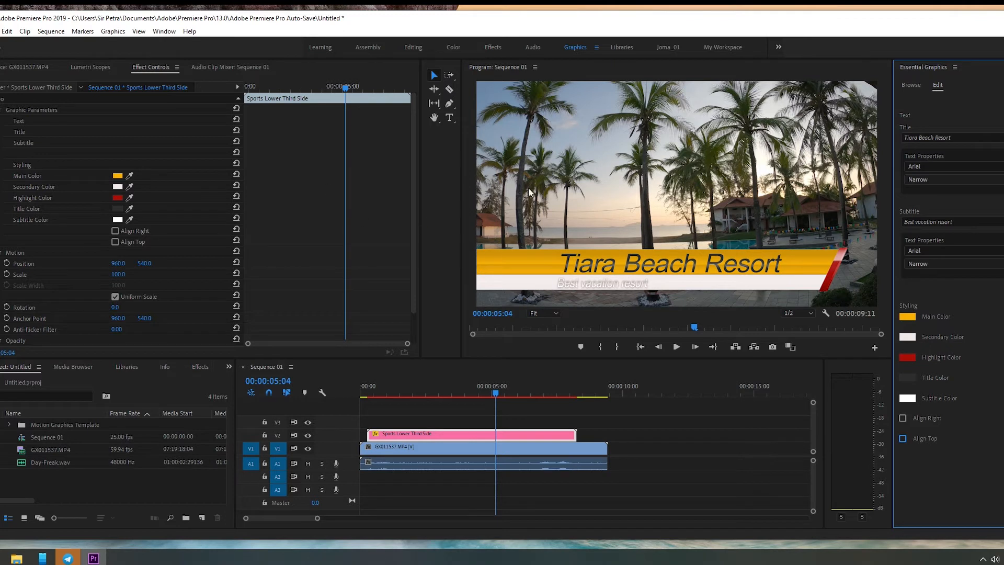
# Step: Examine the lower third clip's Motion properties, including Position and Scale, and collapse the Graphic Parameters and Motion groups
pyautogui.click(410, 443)
pyautogui.click(410, 432)
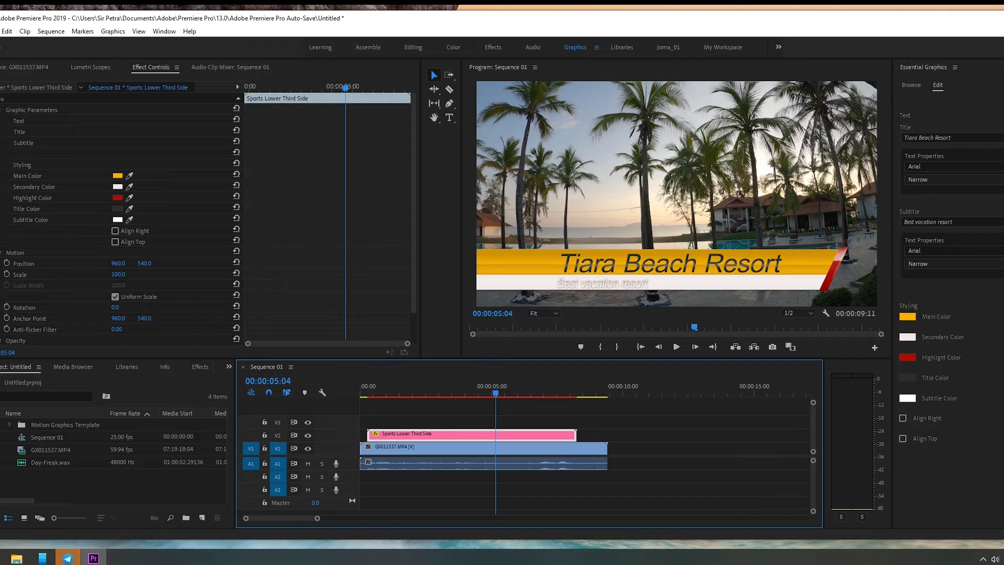
pyautogui.click(0, 110)
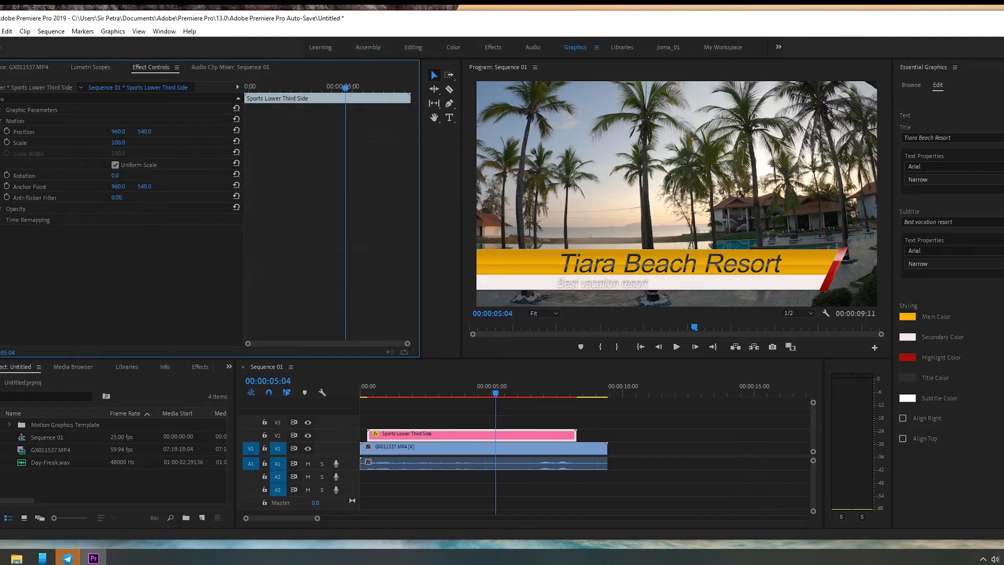
pyautogui.click(56, 140)
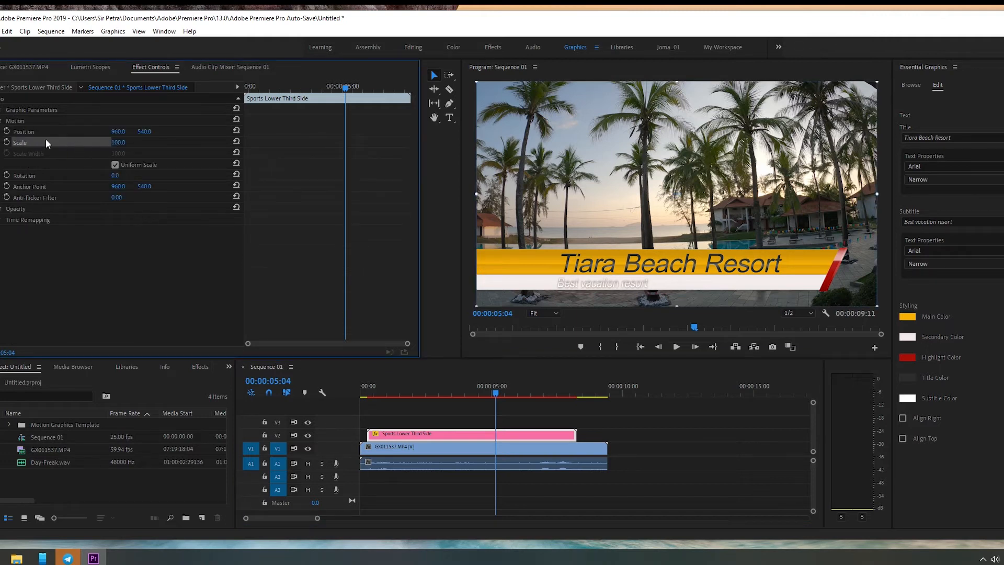
pyautogui.click(1, 120)
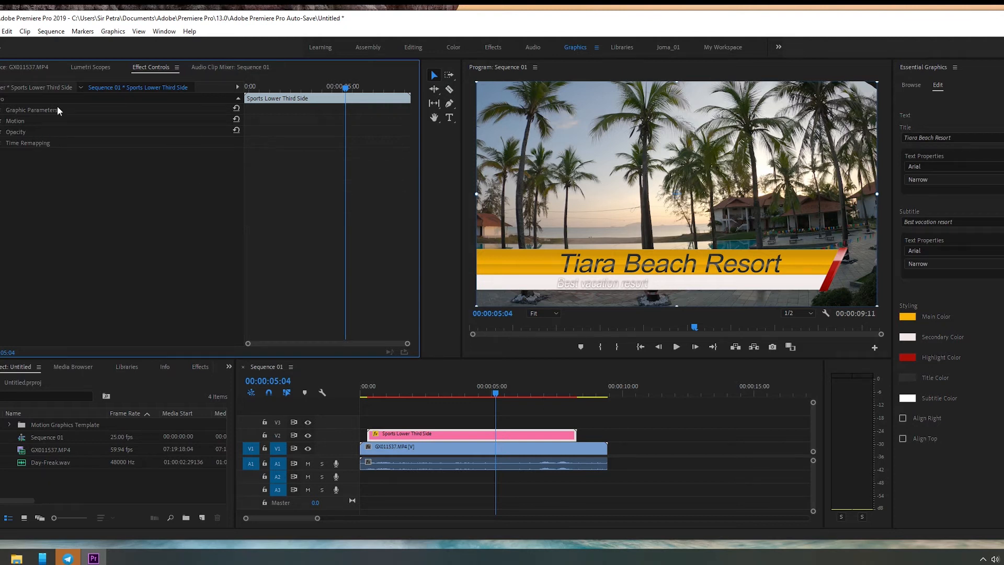
pyautogui.click(455, 482)
pyautogui.click(456, 436)
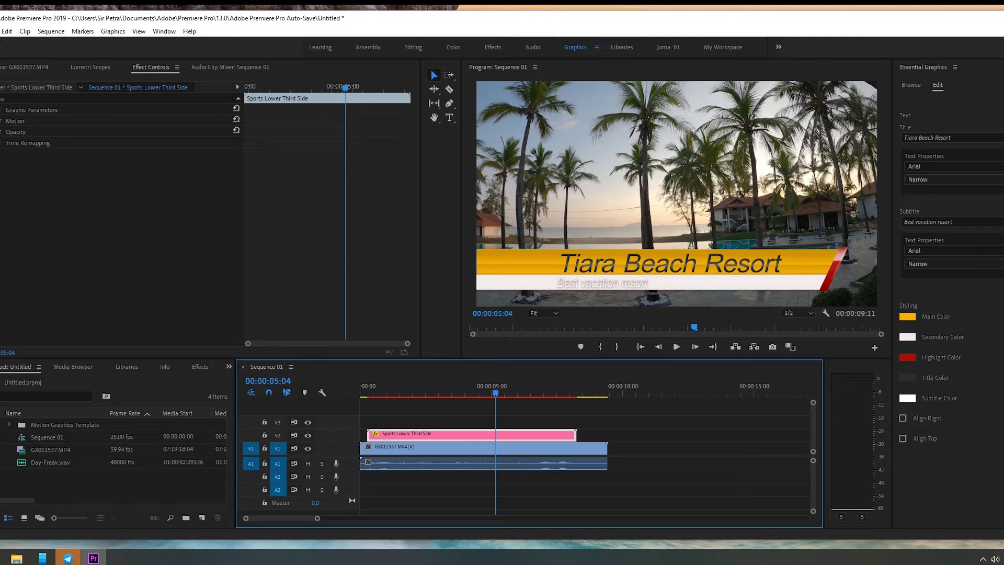
pyautogui.click(2, 121)
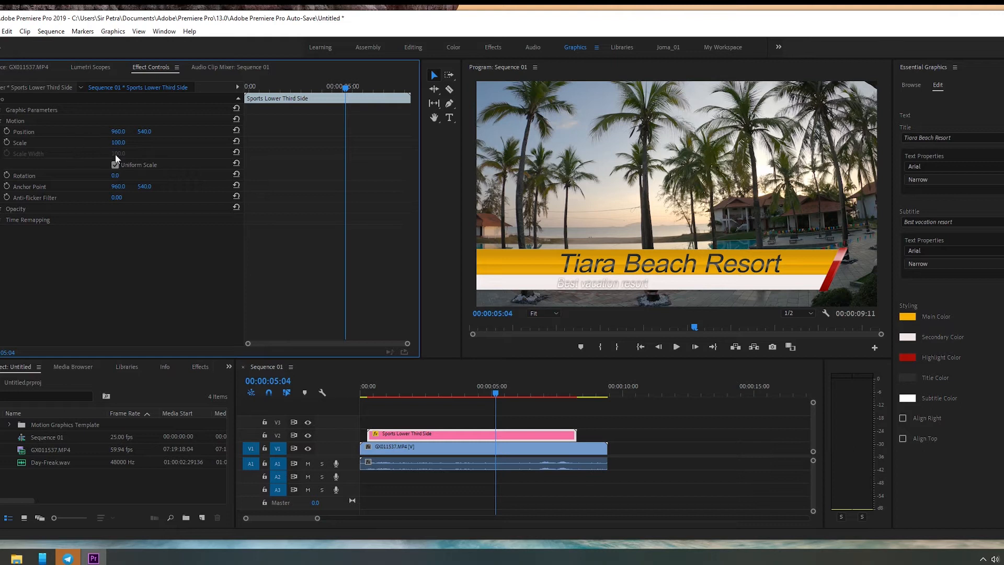
pyautogui.click(99, 132)
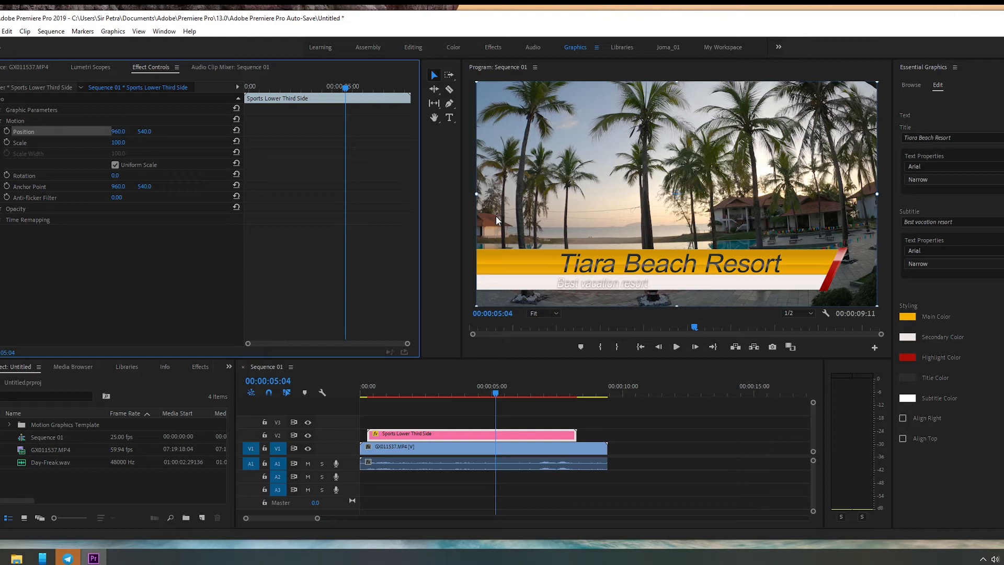
pyautogui.click(2, 121)
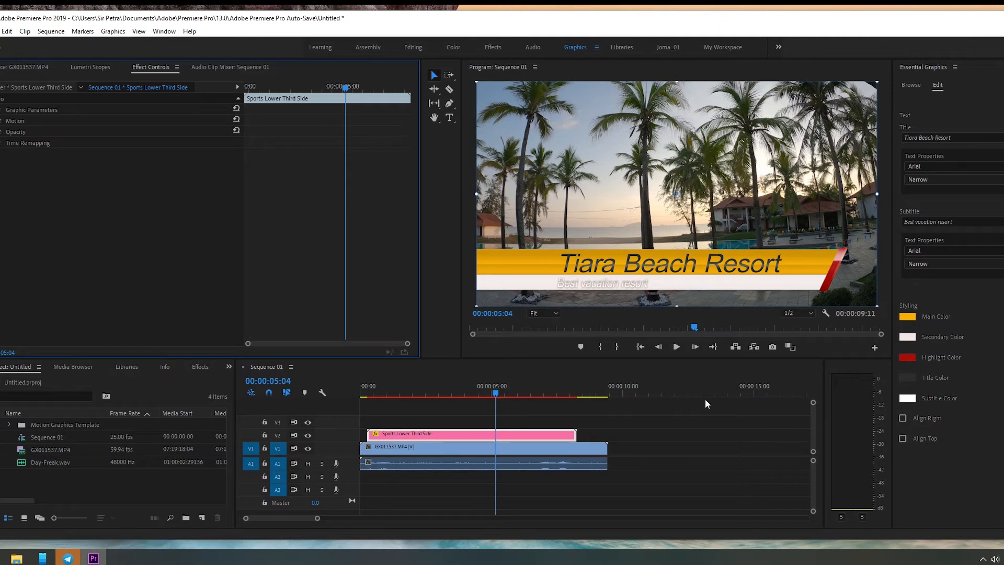
# Step: Scrub through the sequence between 00:00:02:22 and 00:00:07:23 to preview the styled lower third over the footage
pyautogui.moveTo(499, 392)
pyautogui.mouseDown()
pyautogui.moveTo(379, 393)
pyautogui.moveTo(496, 398)
pyautogui.mouseUp()
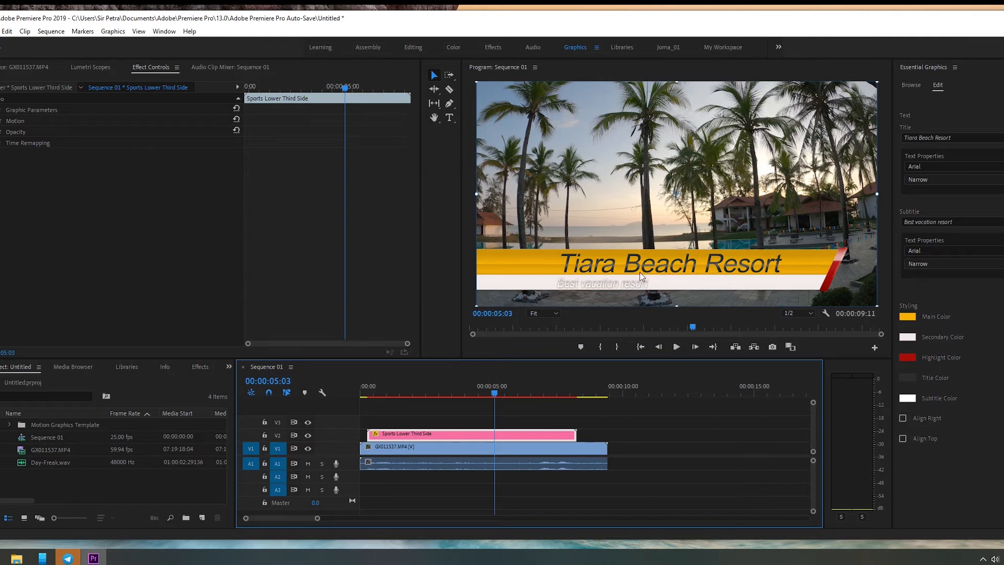
pyautogui.moveTo(491, 391); pyautogui.dragTo(434, 396)
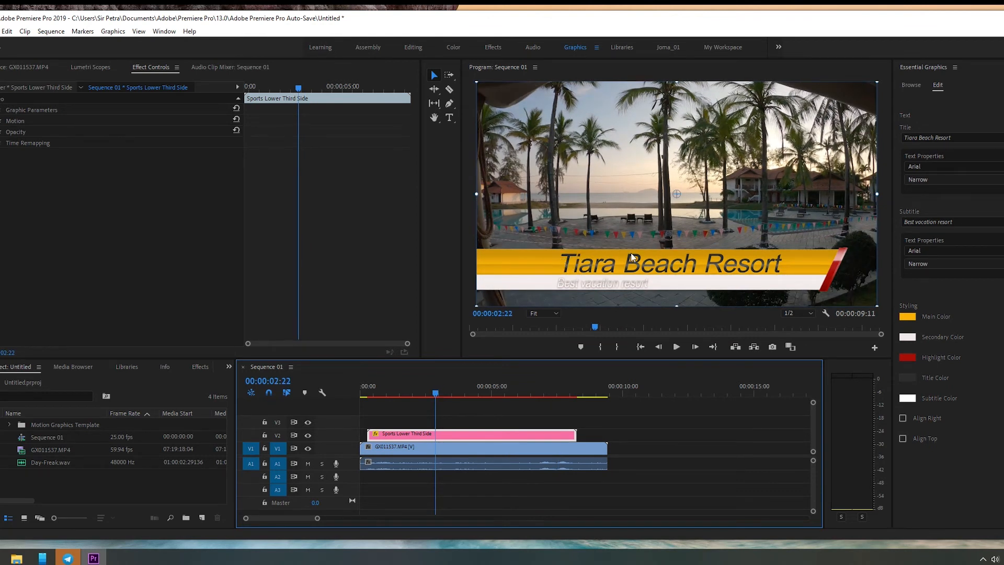
pyautogui.moveTo(436, 397); pyautogui.dragTo(570, 396)
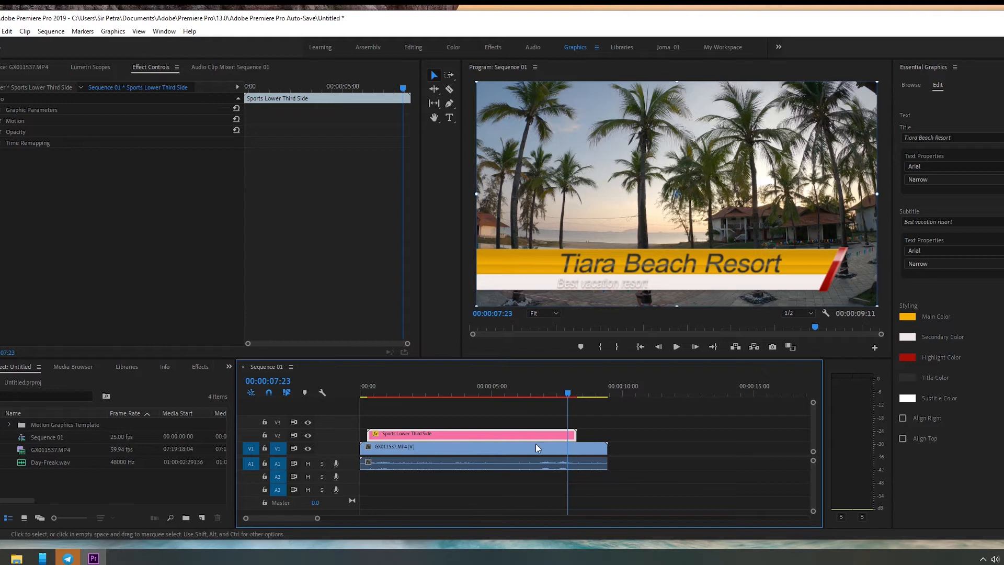
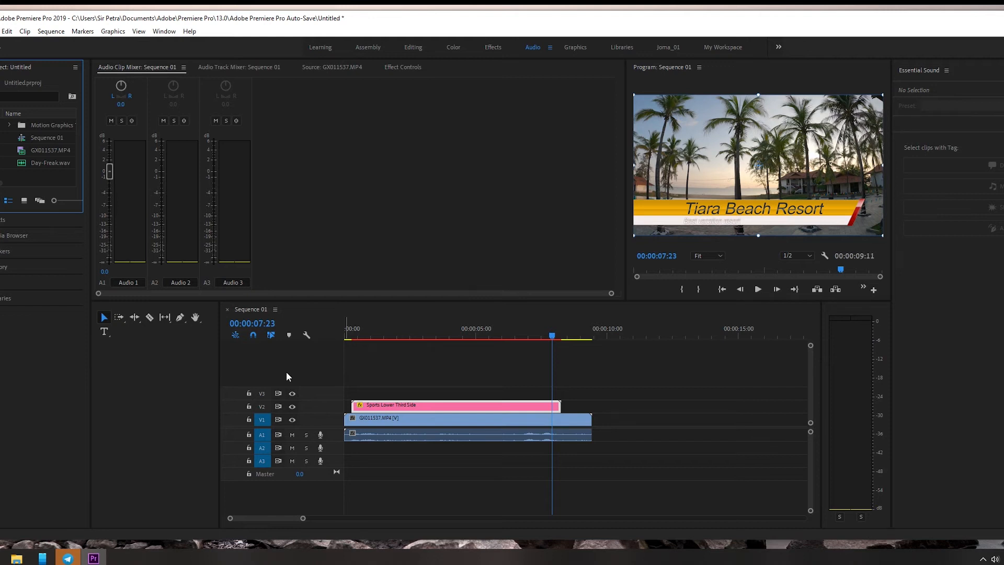
# Step: Tag the GX011537.MP4 audio as Dialogue to examine its Repair, Clarity and Creative options, and clear the tag again
pyautogui.click(501, 436)
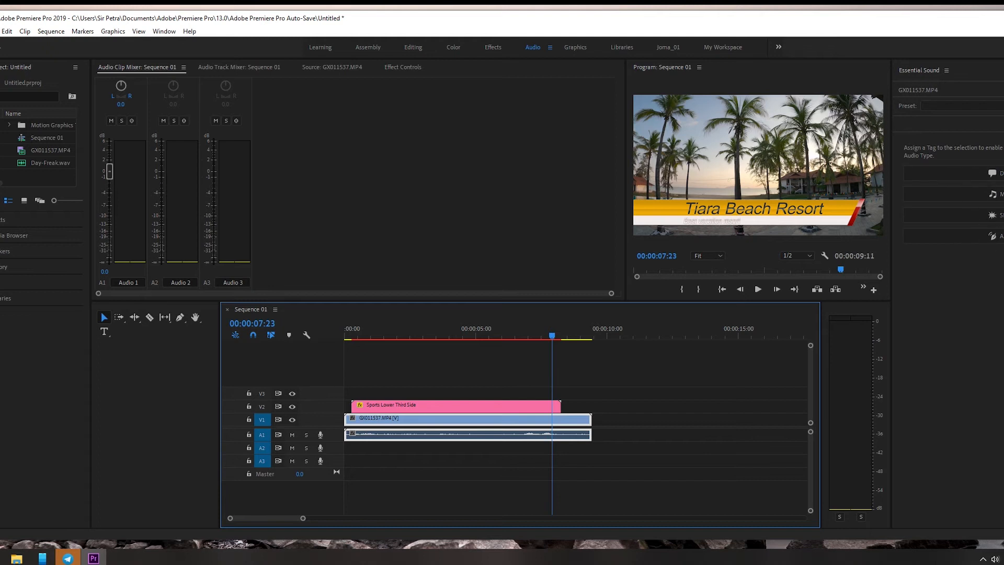
pyautogui.click(998, 106)
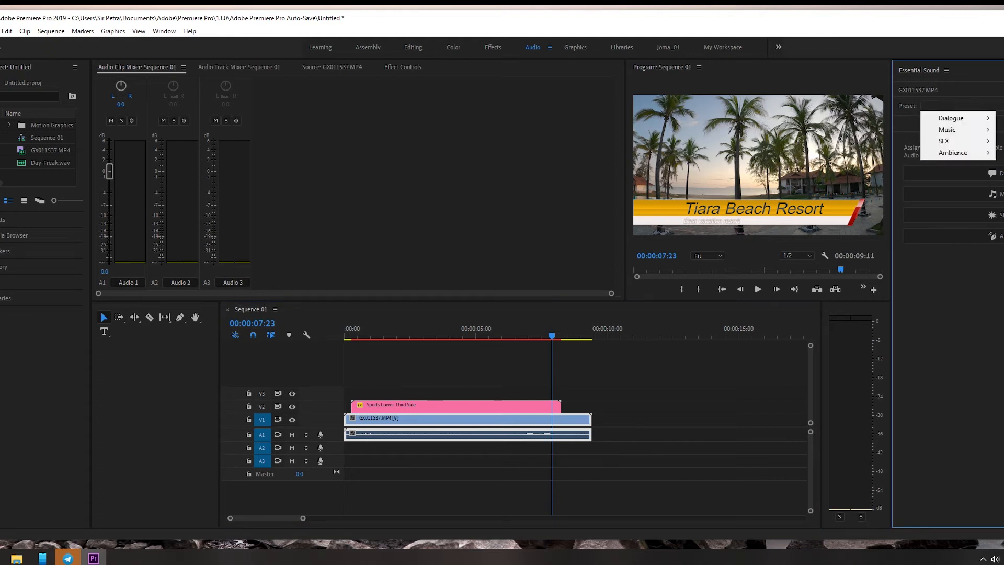
pyautogui.click(987, 77)
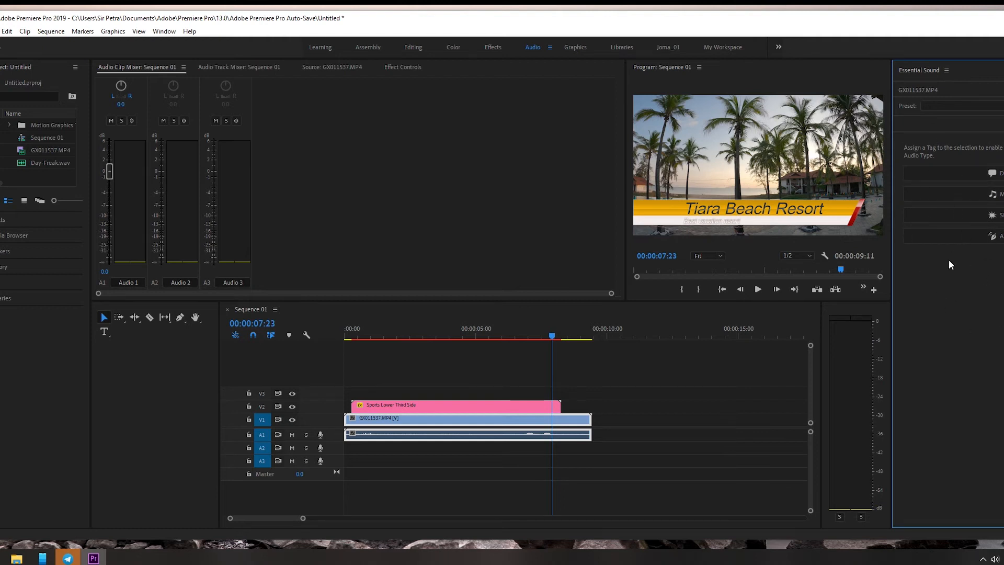
pyautogui.click(965, 181)
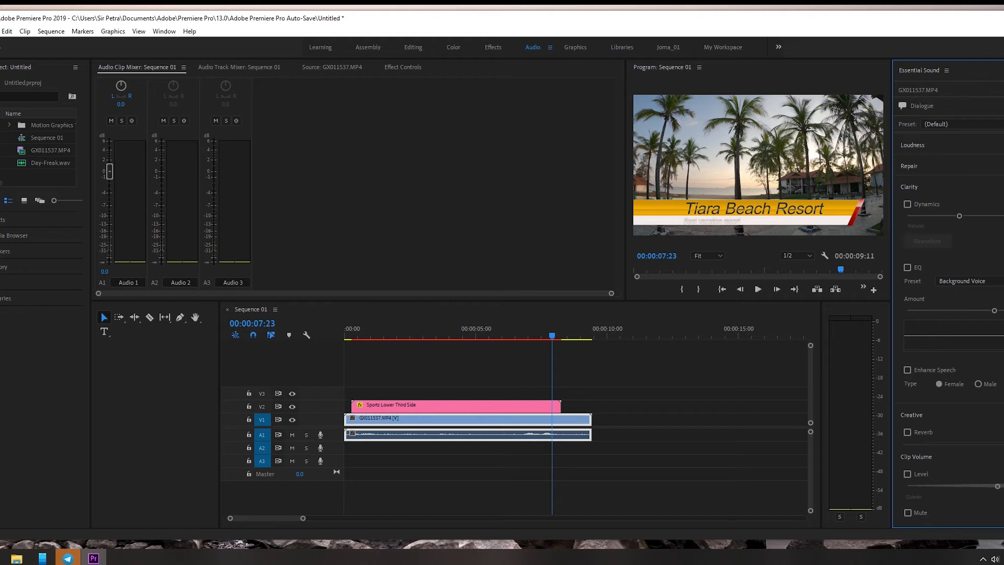
pyautogui.click(946, 71)
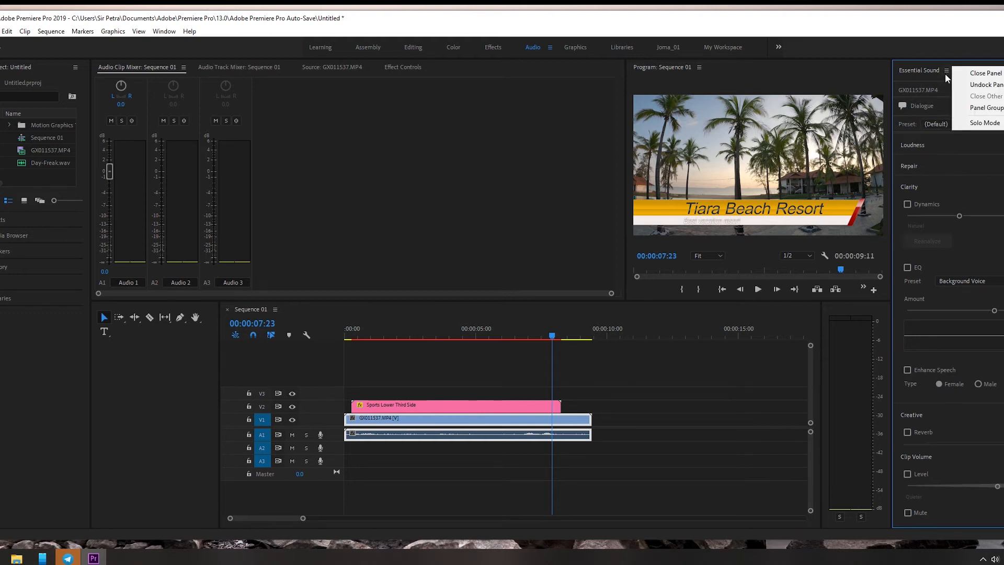
pyautogui.click(940, 81)
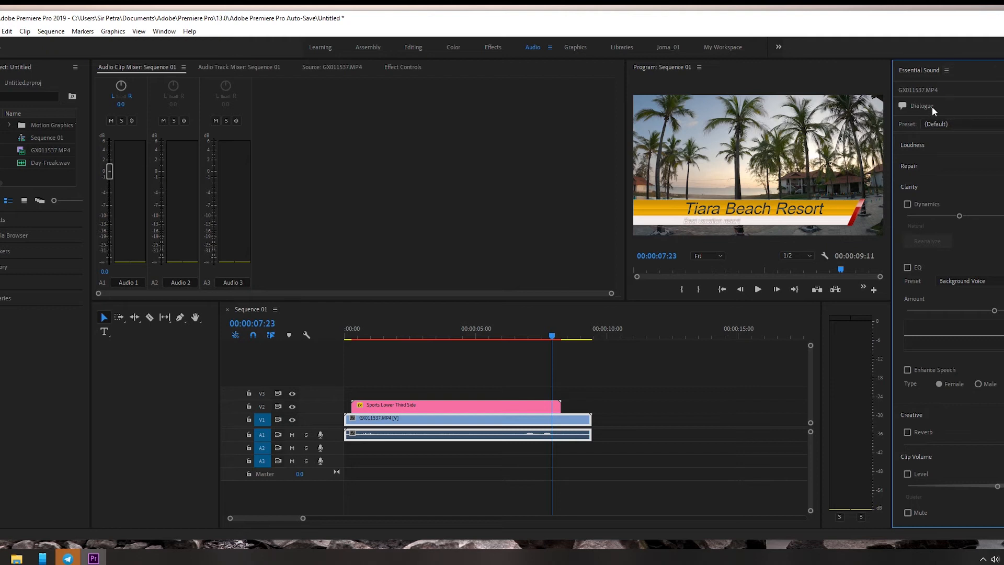
pyautogui.scroll(-3, 949, 307)
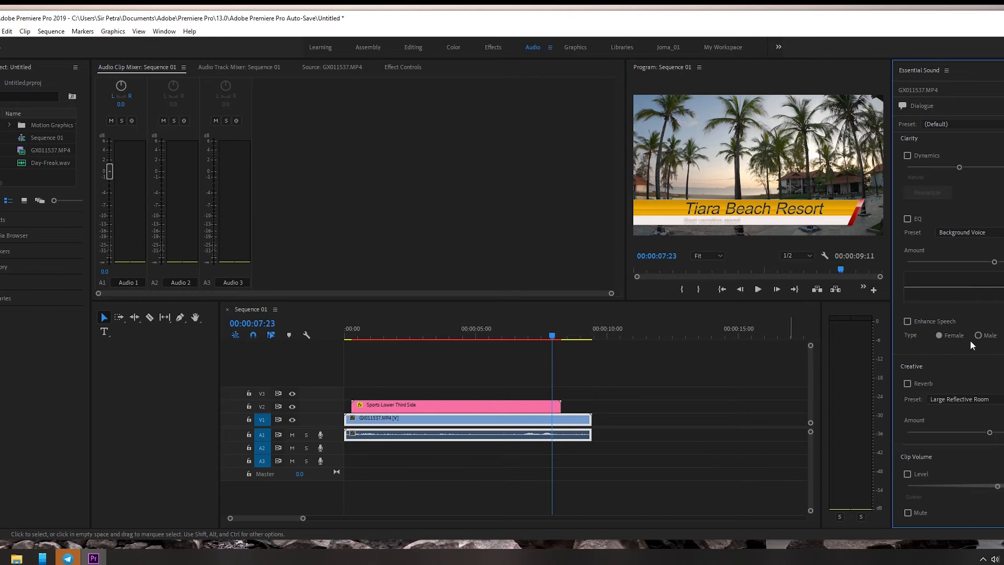
pyautogui.scroll(3, 981, 283)
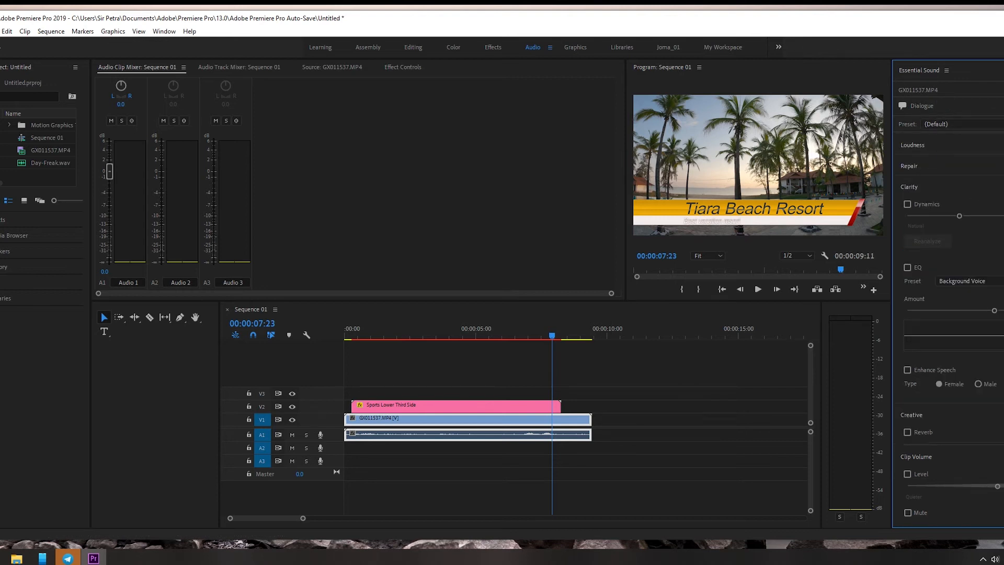
pyautogui.click(1003, 105)
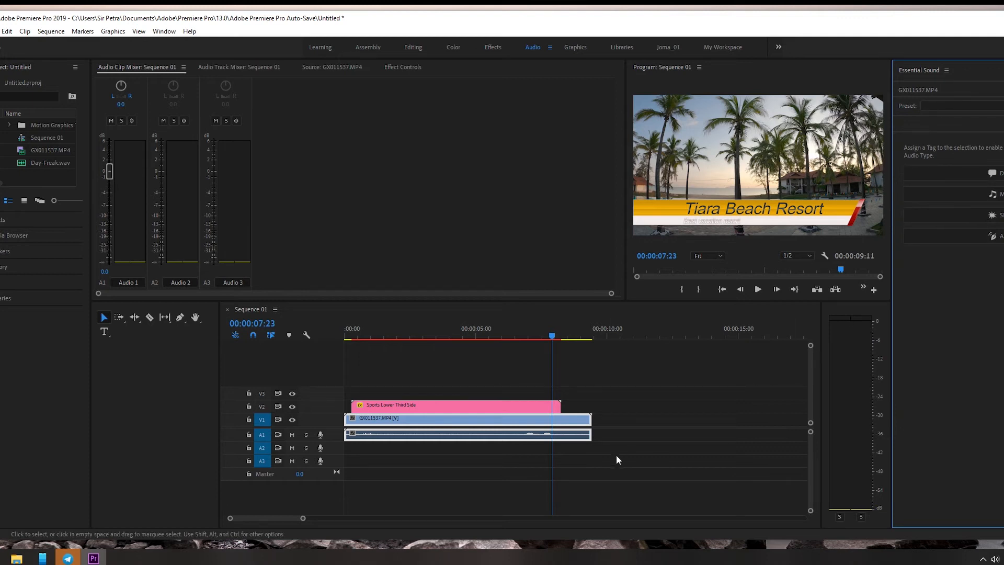
# Step: Try the Music and SFX audio types on the GX011537.MP4 clip in turn, clearing each tag again
pyautogui.click(975, 195)
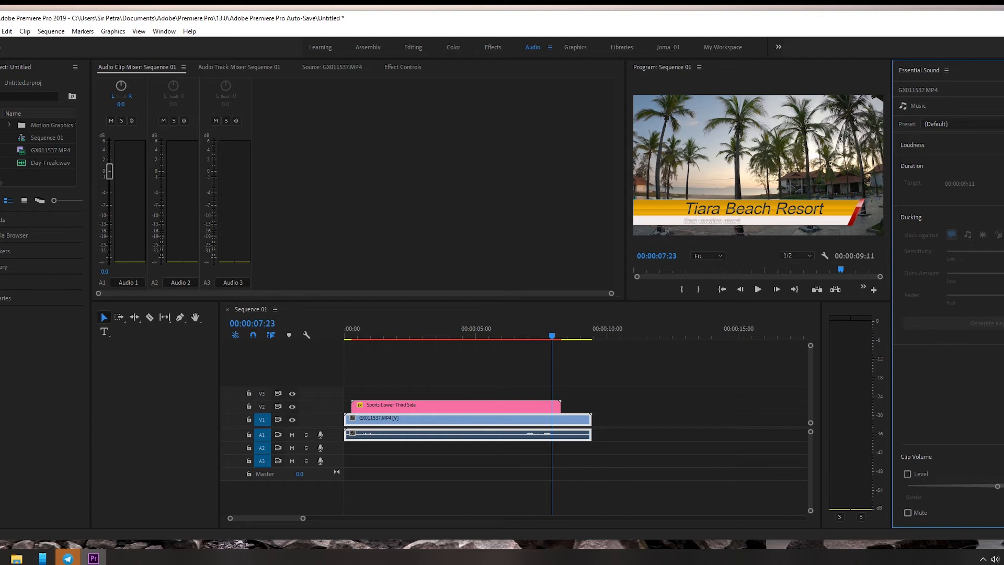
pyautogui.click(1002, 106)
pyautogui.click(970, 218)
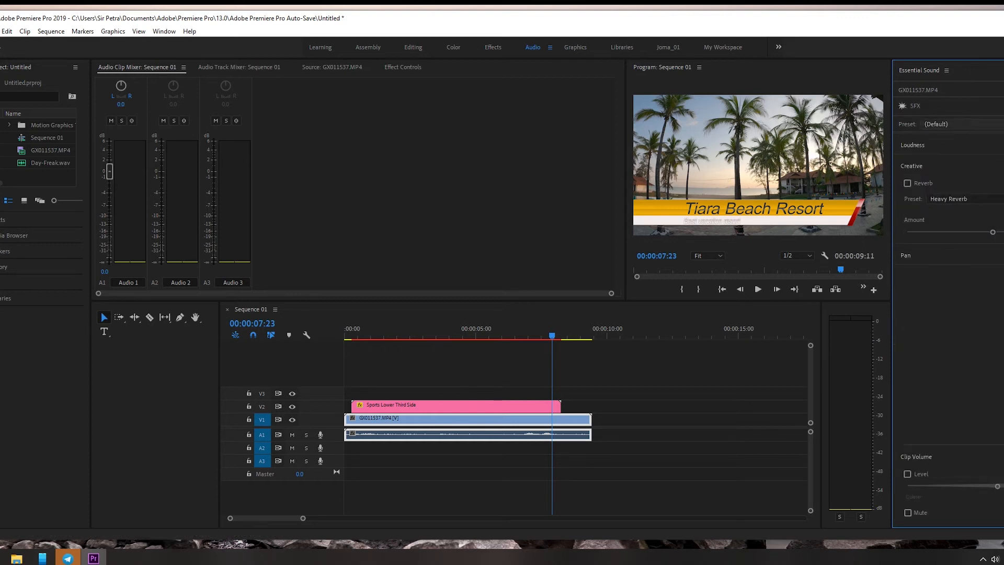
pyautogui.click(1002, 106)
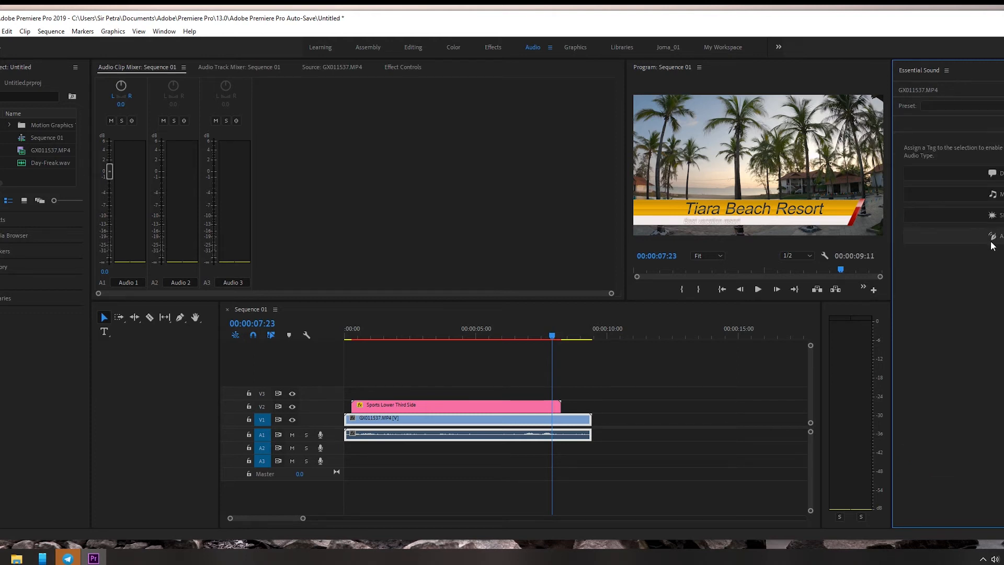
# Step: Play the sequence from 00:00:00:08 to 00:00:03:24 to listen to the footage's original audio
pyautogui.click(579, 403)
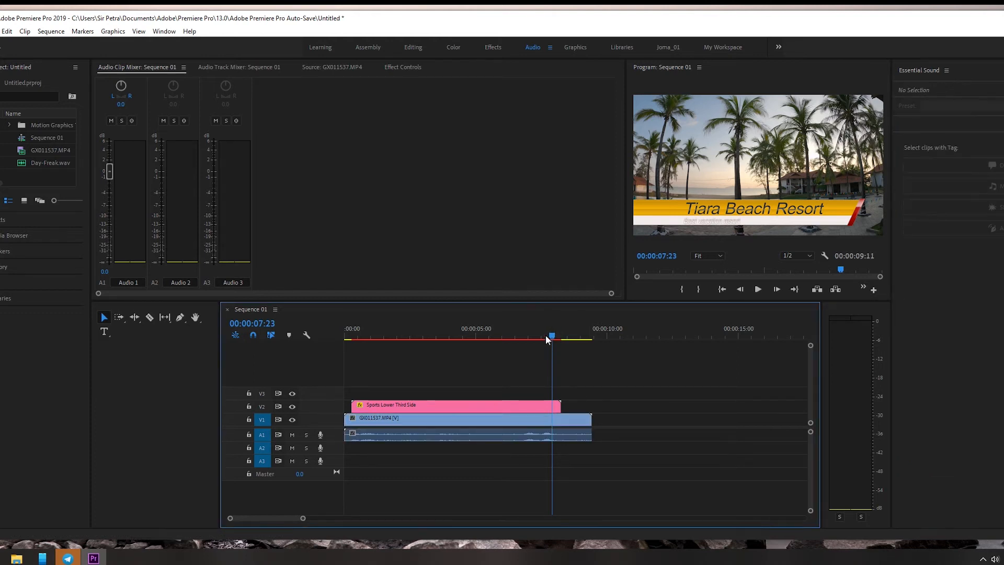
pyautogui.moveTo(551, 334); pyautogui.dragTo(354, 342)
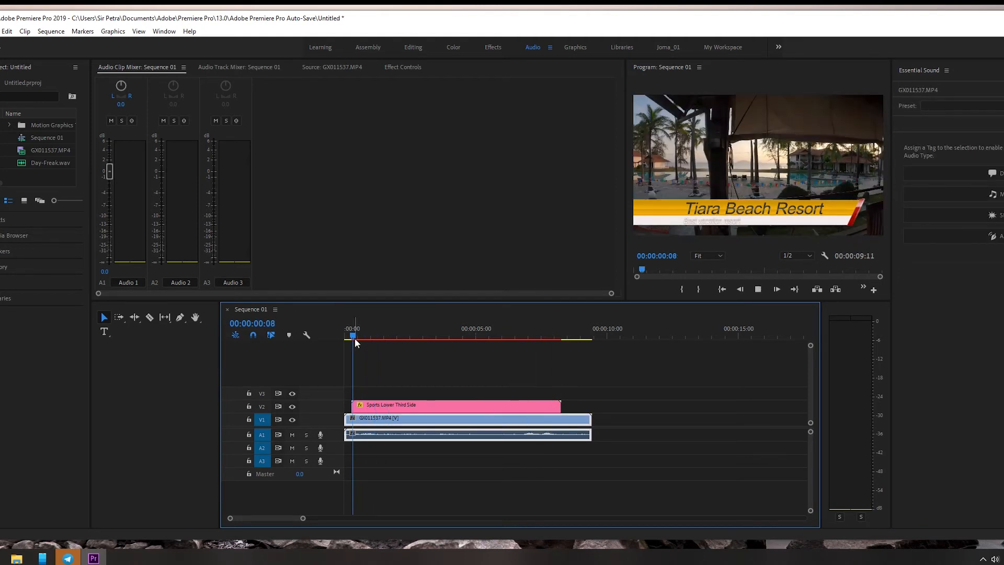
pyautogui.press('space')
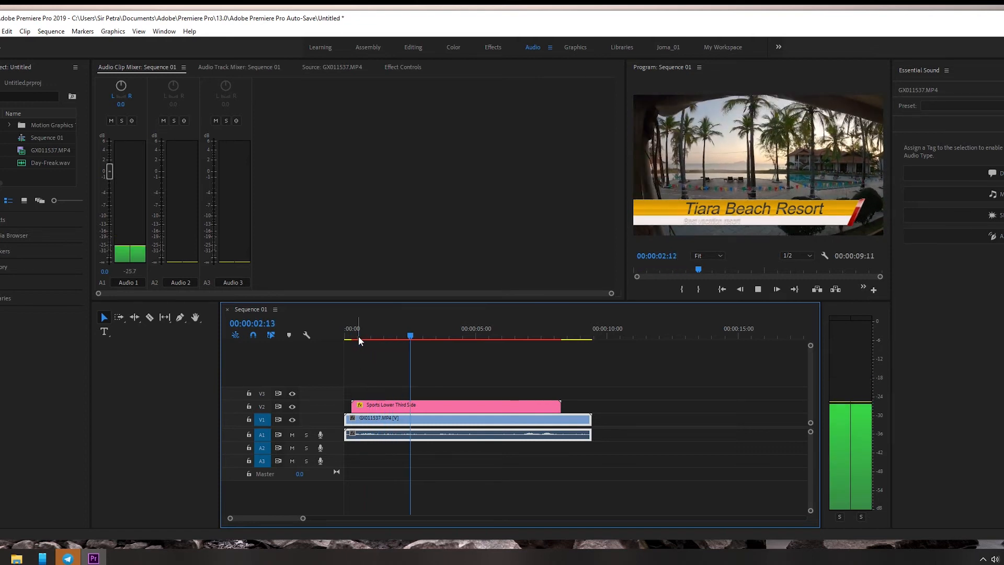
pyautogui.press('space')
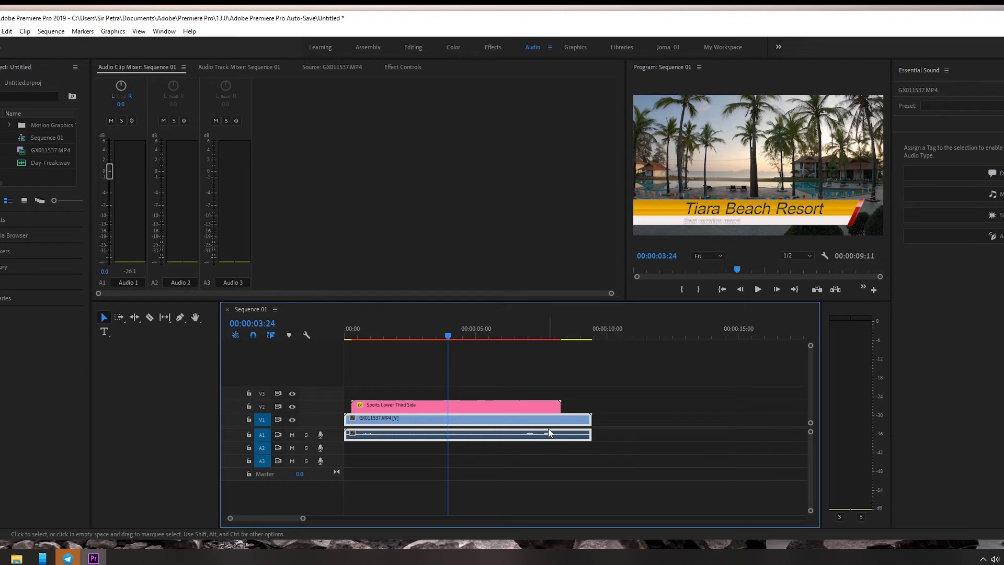
# Step: Select and deselect the GX011537.MP4 clip repeatedly to examine how its linked video and audio behave
pyautogui.click(530, 390)
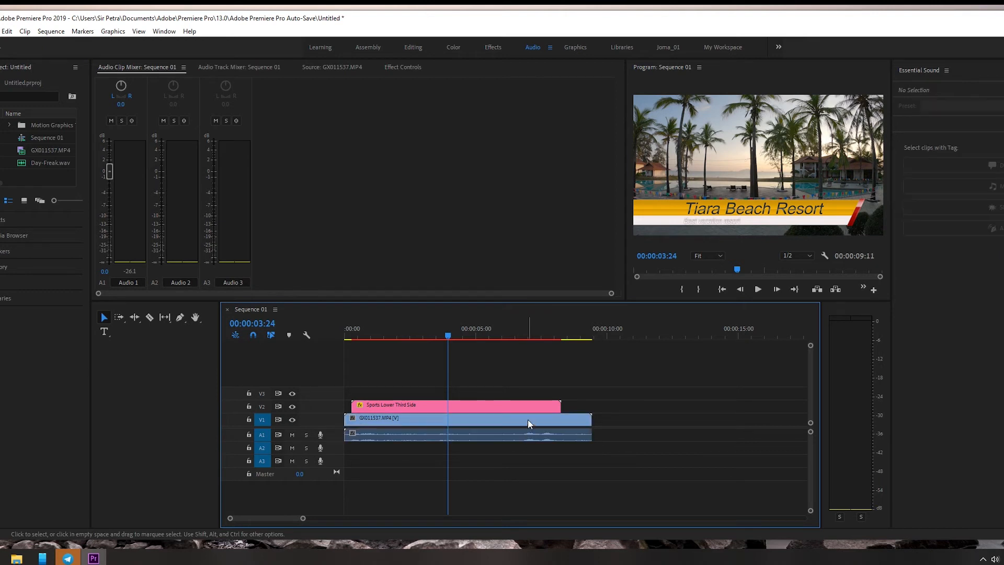
pyautogui.click(523, 438)
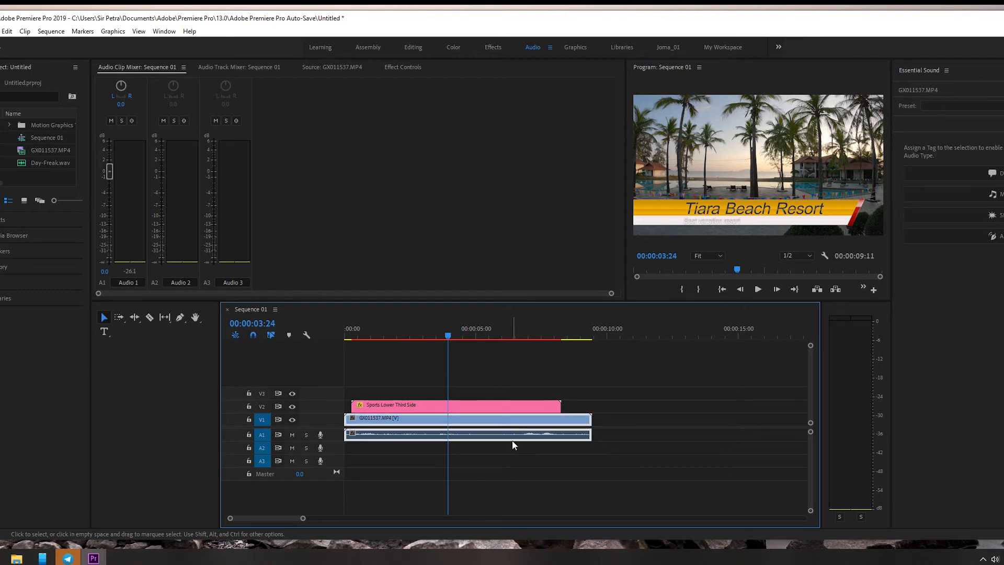
pyautogui.click(506, 444)
pyautogui.click(510, 419)
pyautogui.click(510, 452)
pyautogui.click(513, 435)
pyautogui.click(513, 453)
pyautogui.click(515, 422)
pyautogui.click(525, 452)
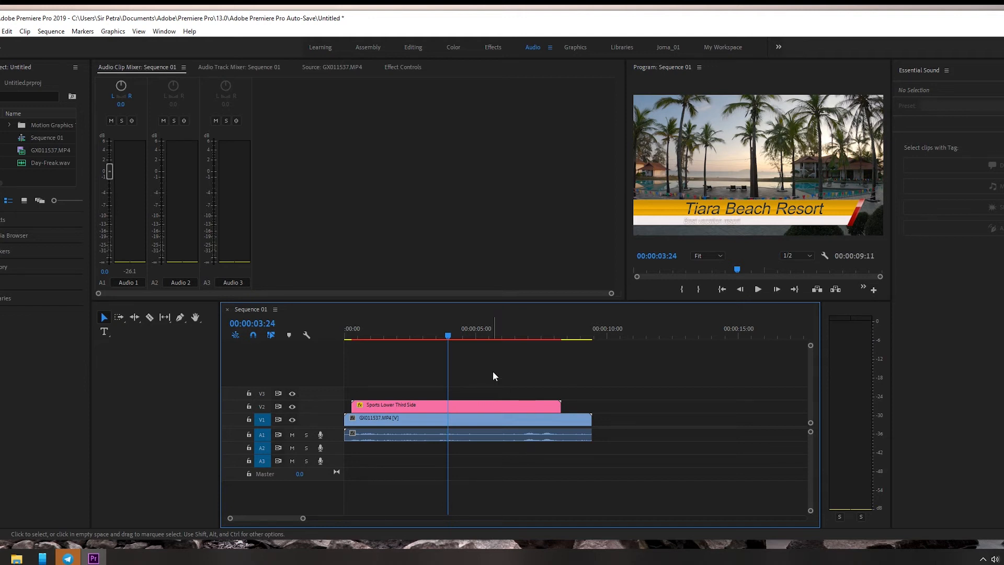
pyautogui.click(567, 420)
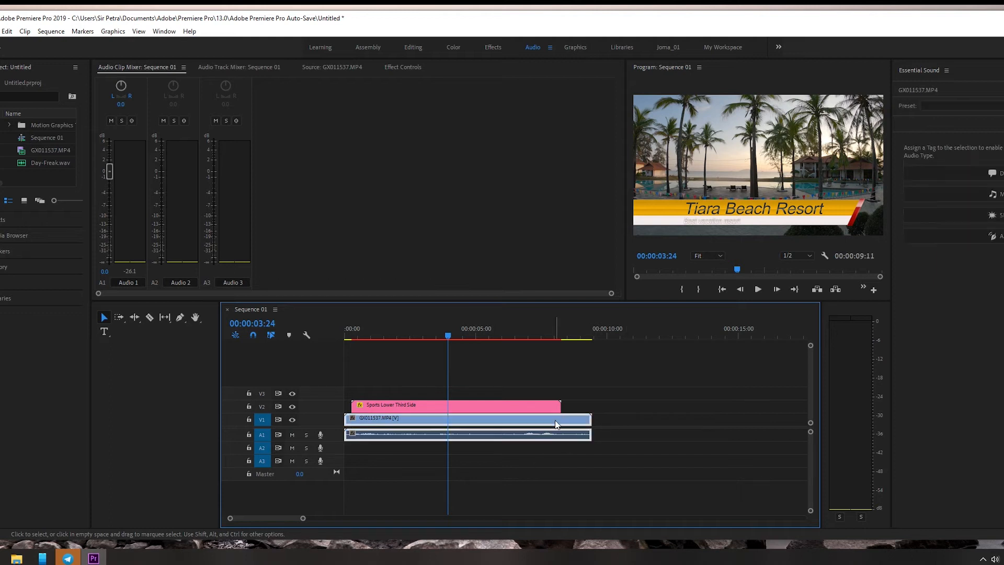
pyautogui.click(540, 460)
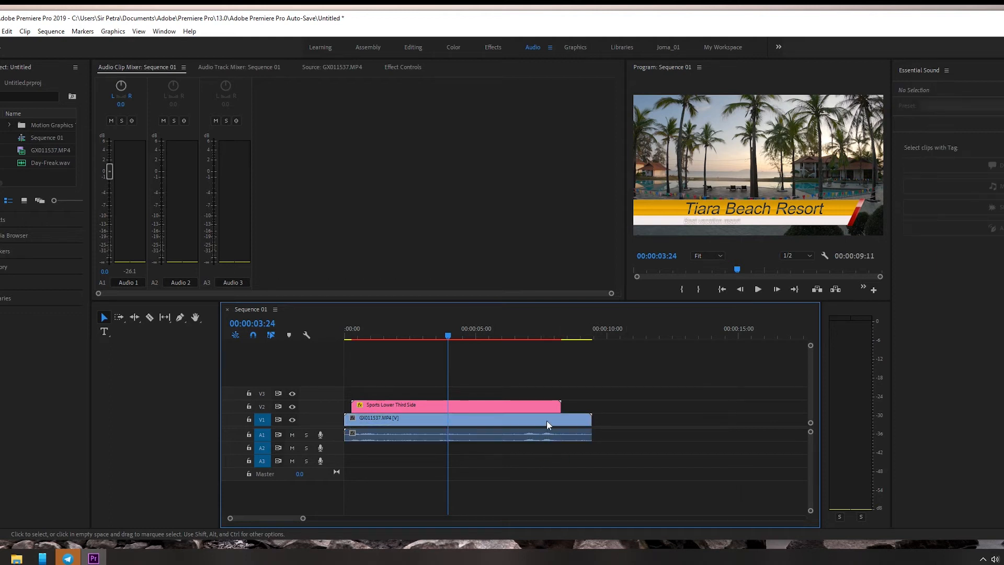
# Step: Unlink the audio from the video of the GX011537.MP4 clip on track V1
pyautogui.click(481, 423)
pyautogui.rightClick(481, 423)
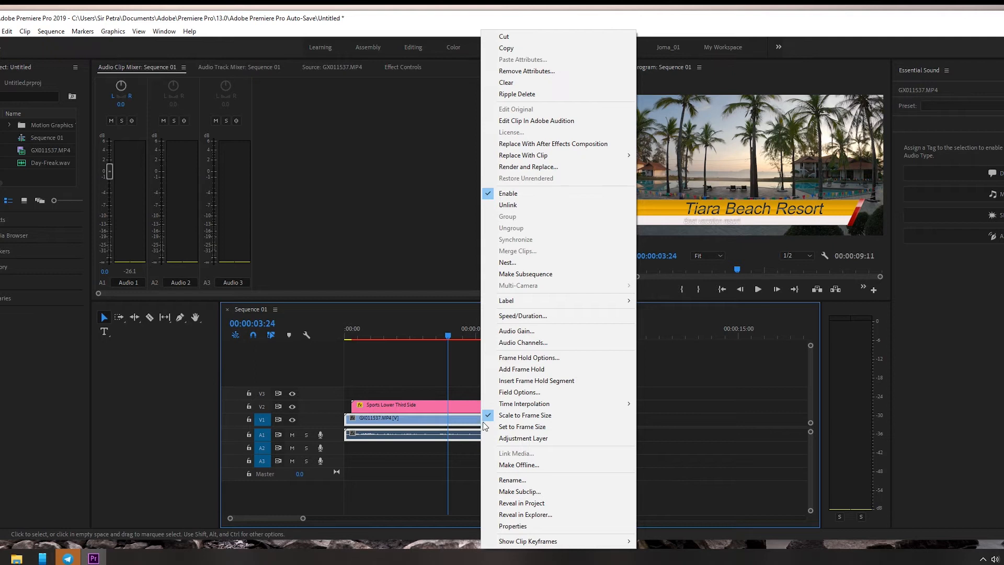
pyautogui.click(559, 210)
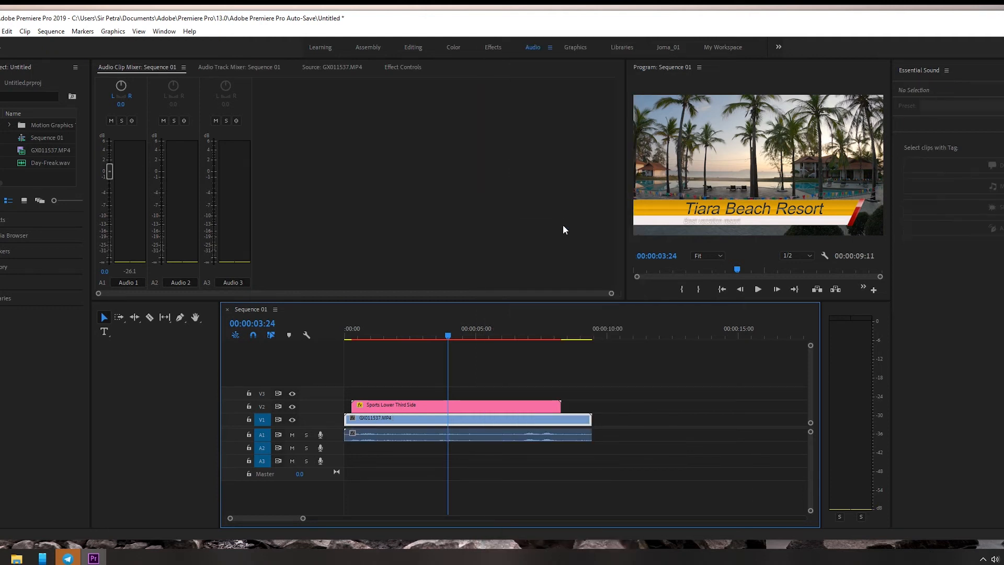
# Step: Select the GX011537.MP4 video and audio alternately to check that each can be picked separately
pyautogui.click(570, 435)
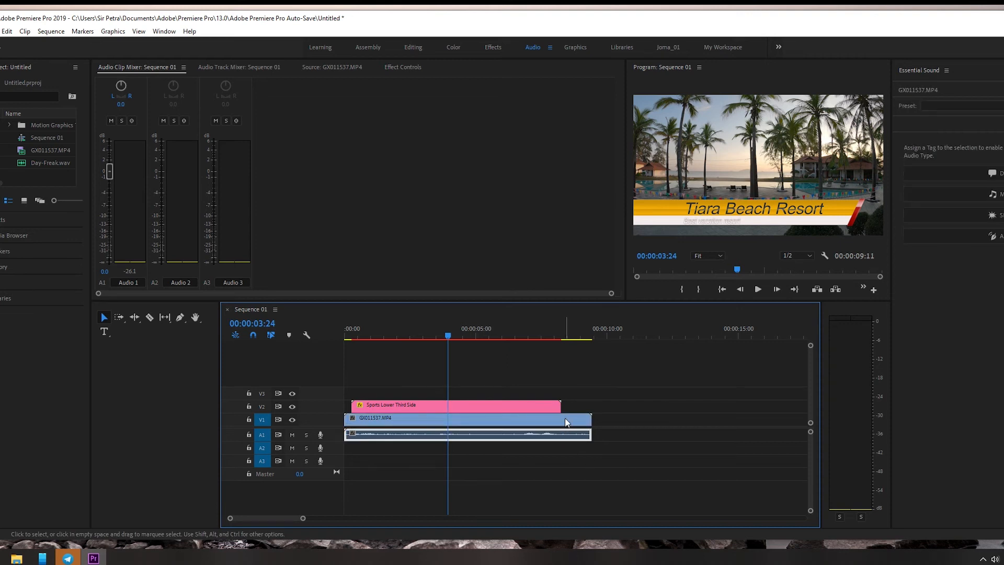
pyautogui.click(569, 419)
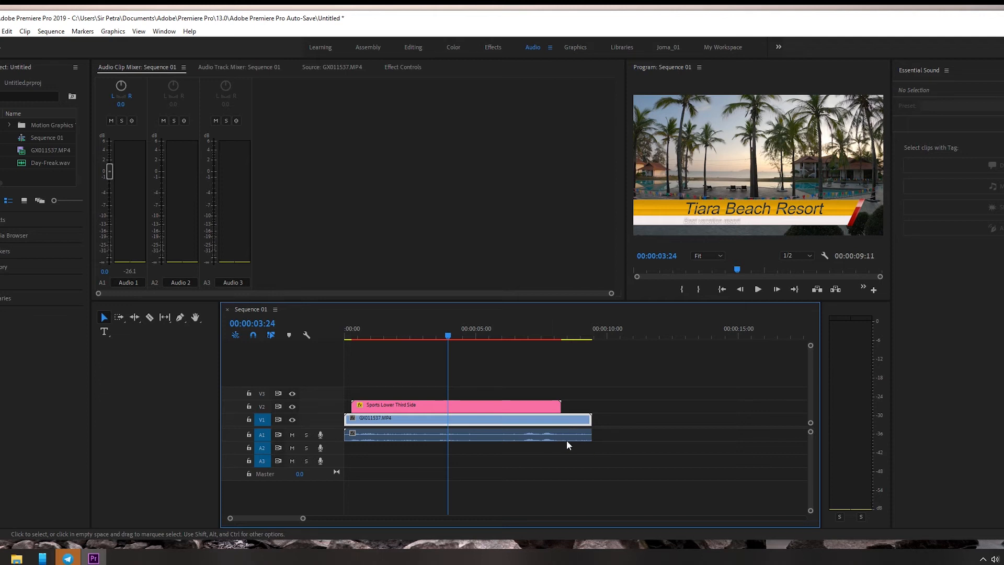
pyautogui.click(567, 434)
pyautogui.click(568, 422)
pyautogui.click(569, 436)
pyautogui.click(567, 423)
pyautogui.click(564, 436)
pyautogui.click(567, 422)
pyautogui.click(564, 432)
pyautogui.click(566, 423)
pyautogui.click(565, 434)
pyautogui.click(565, 423)
pyautogui.click(562, 437)
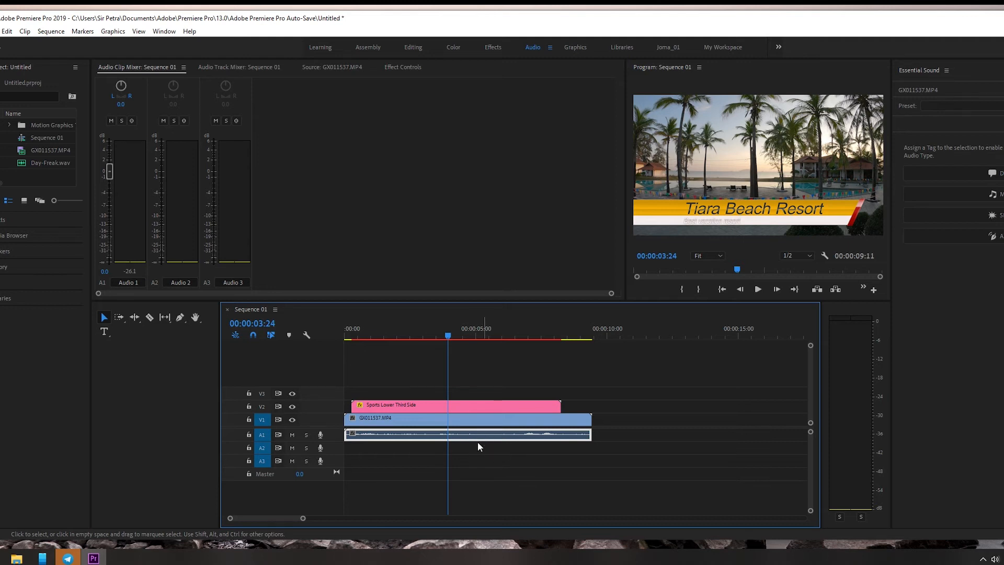
# Step: Shift the unlinked GX011537.MP4 audio along track A1 and delete it from the sequence
pyautogui.moveTo(480, 440); pyautogui.dragTo(729, 486)
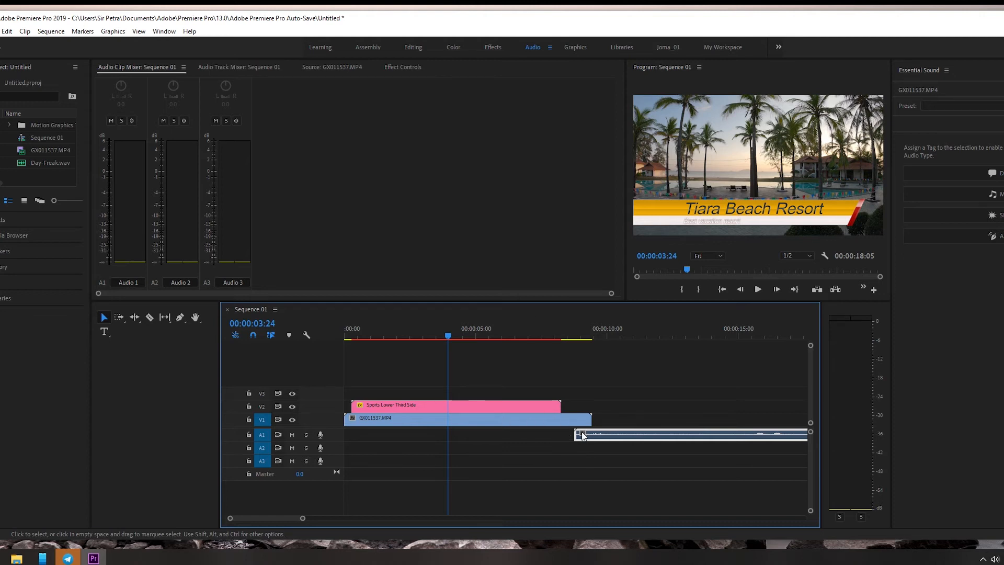
pyautogui.moveTo(752, 438); pyautogui.dragTo(592, 429)
pyautogui.moveTo(691, 438); pyautogui.dragTo(554, 437)
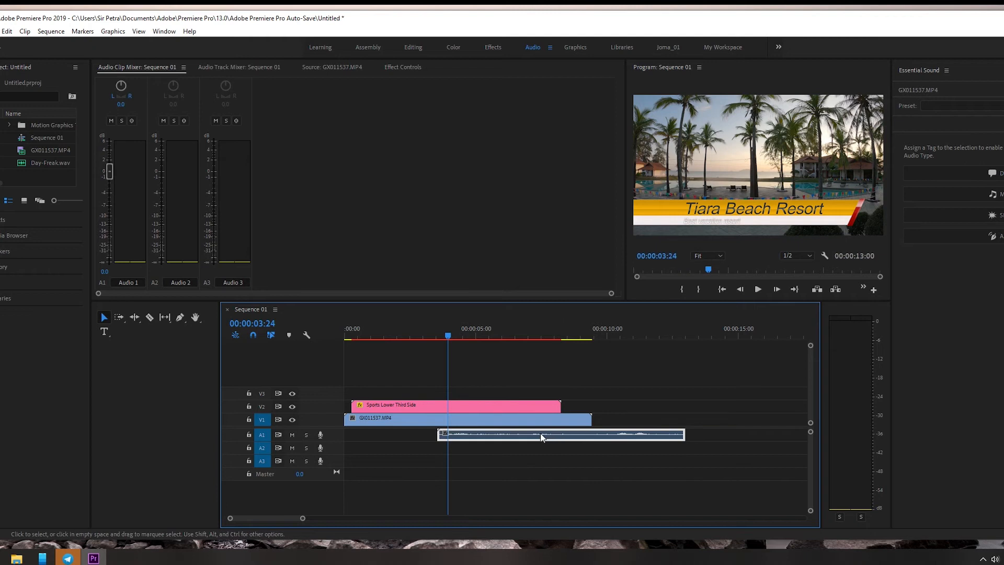
pyautogui.click(548, 423)
pyautogui.click(547, 441)
pyautogui.press('Delete')
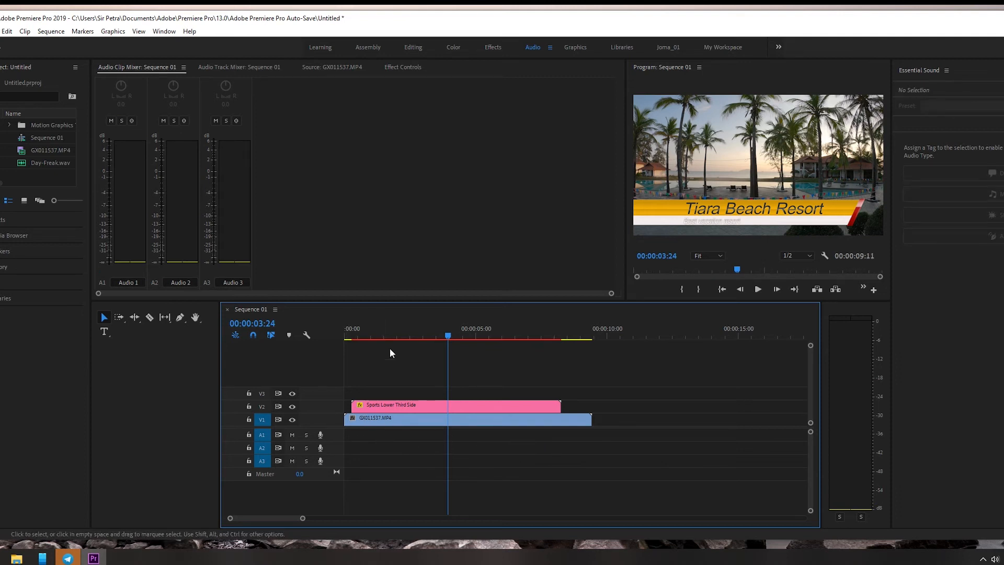
# Step: Move the playhead to 00:00:01:03 and place Day-Freak.wav on track A1 at the start of the sequence
pyautogui.moveTo(449, 335); pyautogui.dragTo(374, 350)
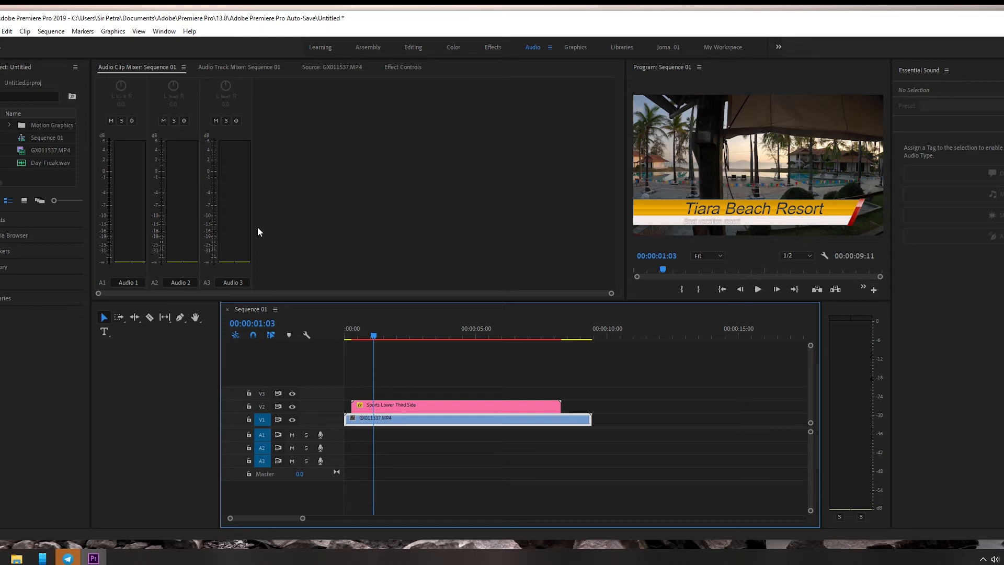
pyautogui.click(45, 163)
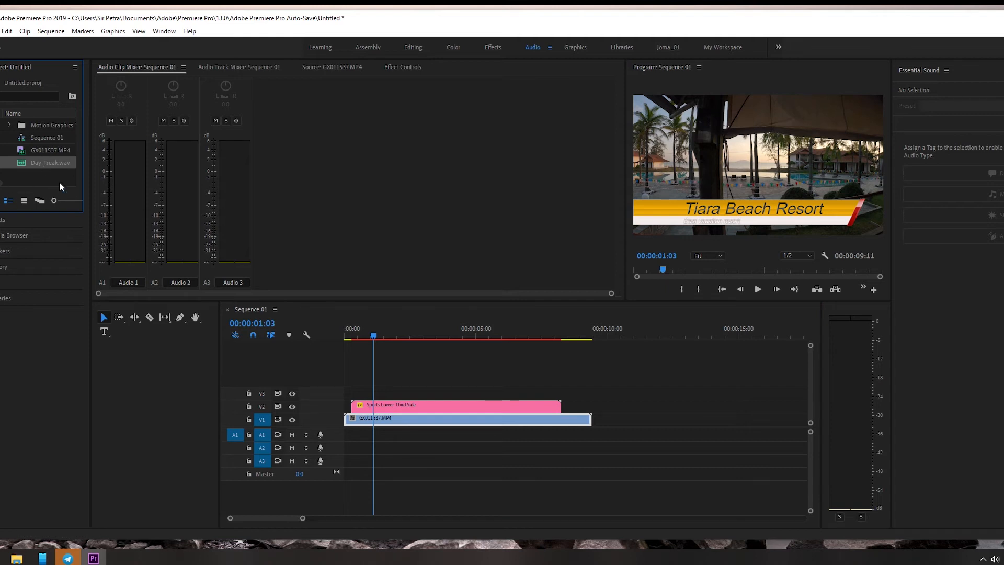
pyautogui.click(39, 162)
pyautogui.moveTo(353, 423)
pyautogui.mouseDown()
pyautogui.moveTo(393, 444)
pyautogui.moveTo(348, 439)
pyautogui.mouseUp()
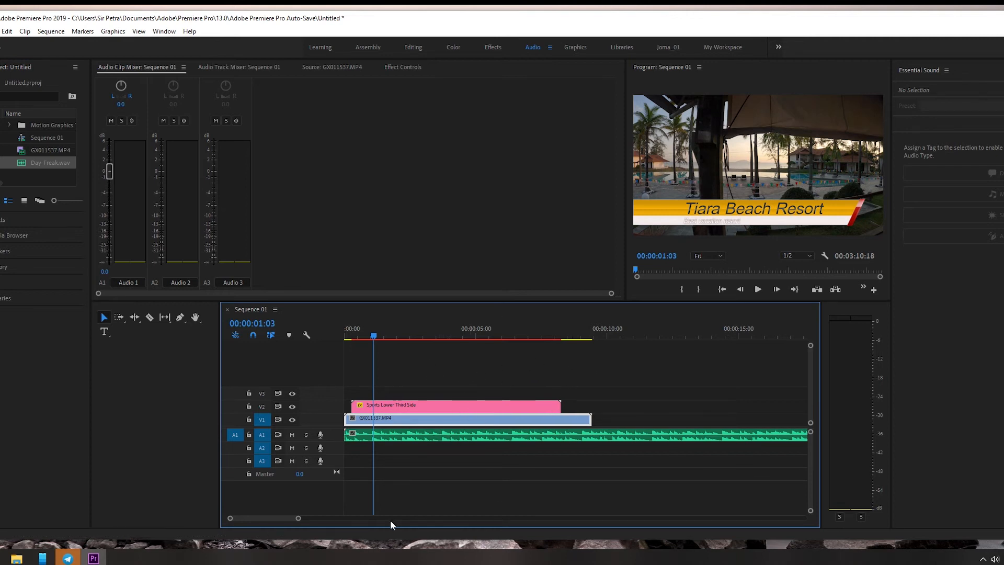
# Step: Split the Day-Freak.wav music on track A1 at the end of the GX011537.MP4 video using the Razor tool
pyautogui.moveTo(298, 518)
pyautogui.mouseDown()
pyautogui.moveTo(562, 531)
pyautogui.moveTo(418, 533)
pyautogui.moveTo(471, 531)
pyautogui.mouseUp()
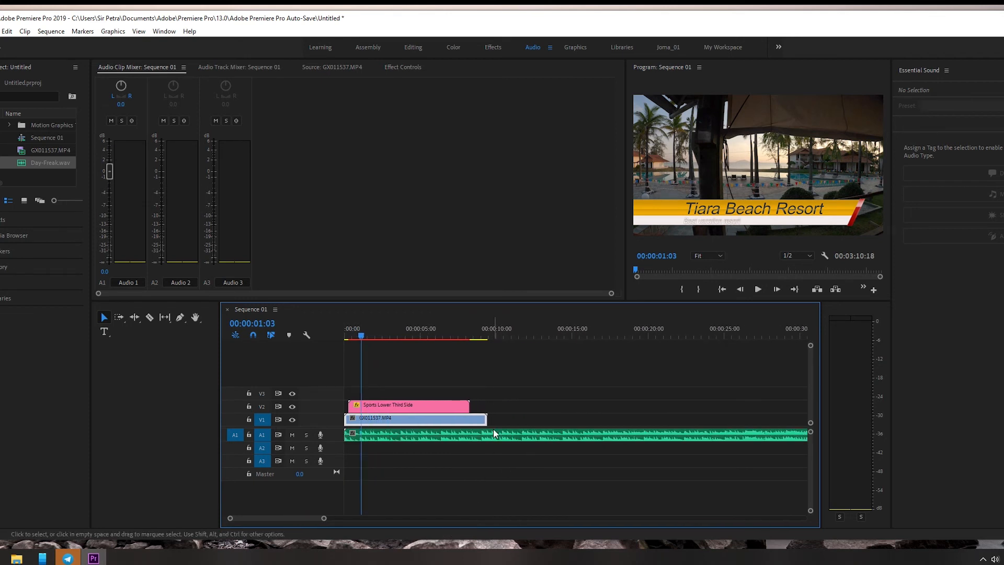
pyautogui.press('c')
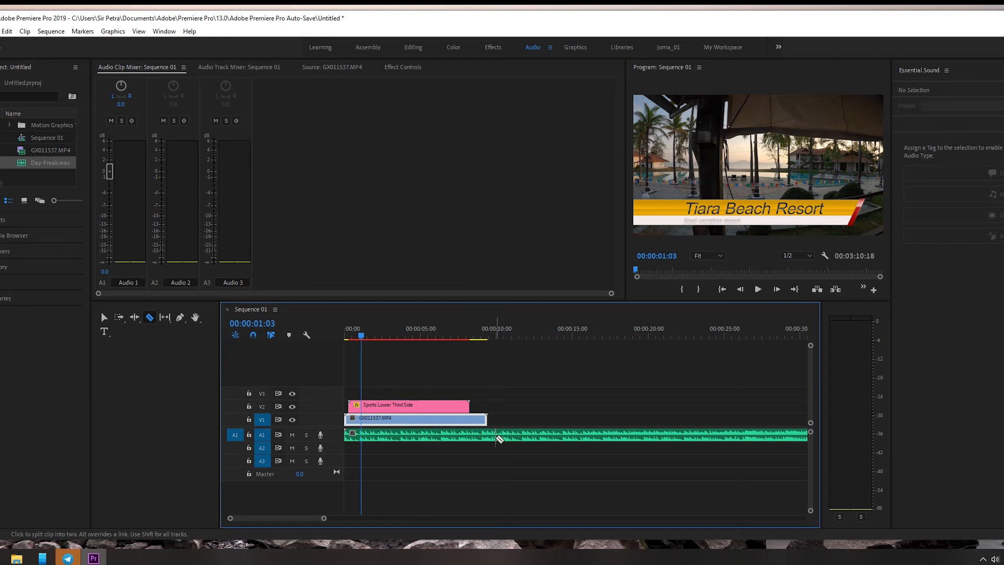
pyautogui.click(489, 435)
pyautogui.press('v')
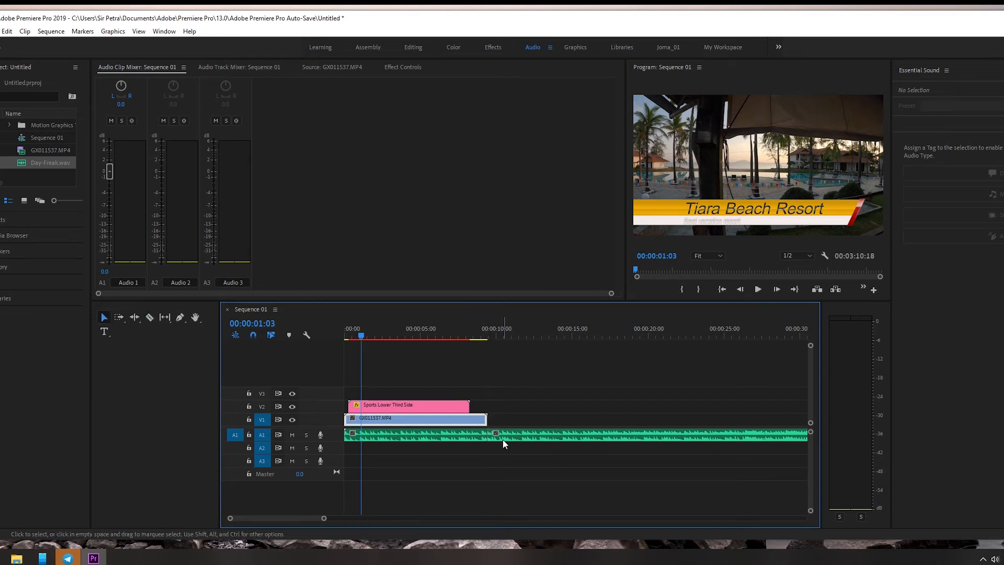
# Step: Delete the leftover Day-Freak.wav section that extends past the end of the GX011537.MP4 video
pyautogui.click(509, 440)
pyautogui.press('Delete')
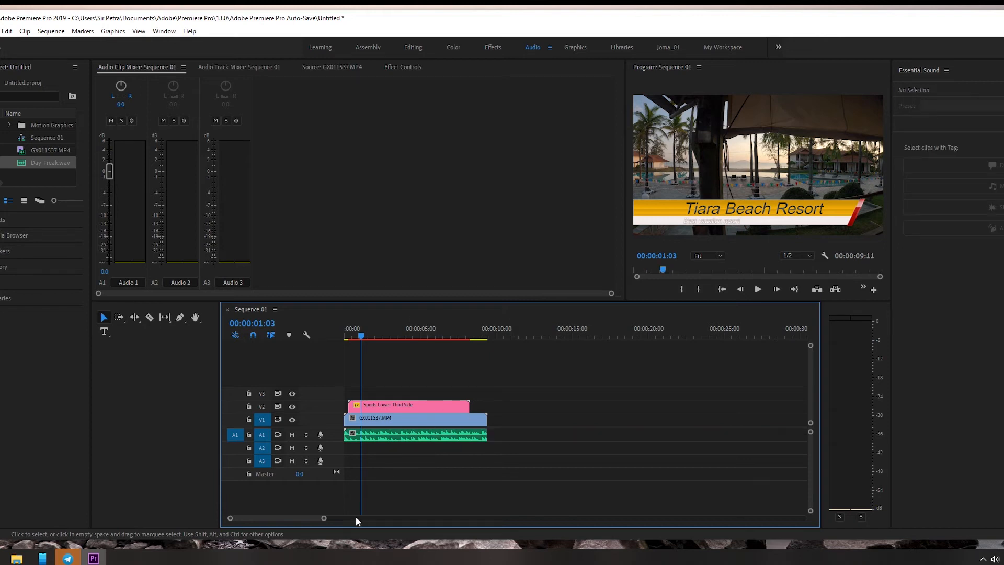
pyautogui.moveTo(324, 520)
pyautogui.mouseDown()
pyautogui.moveTo(341, 519)
pyautogui.moveTo(315, 525)
pyautogui.mouseUp()
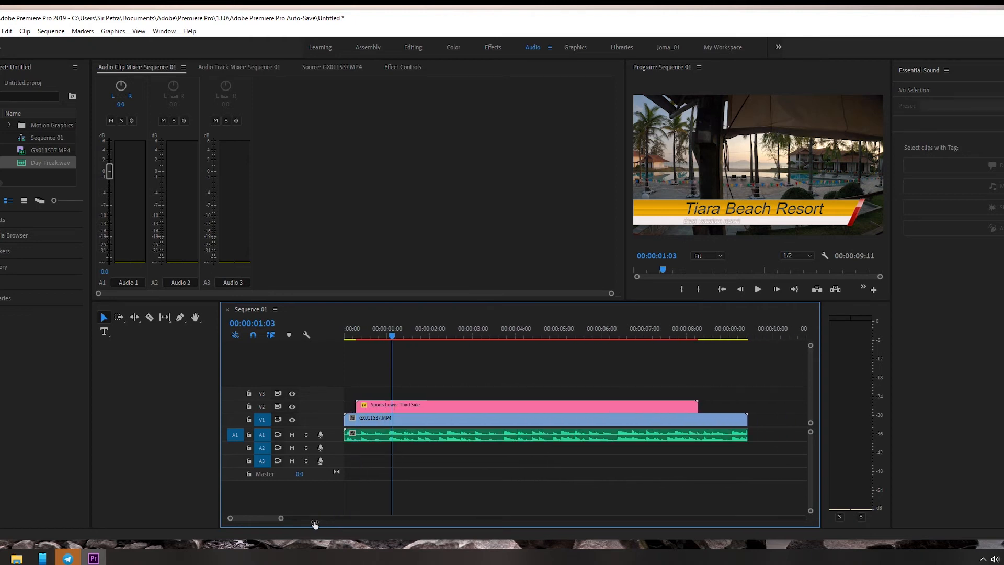
# Step: Play Sequence 01 from the start to check the footage with its new music and scrub back to 00:00:01:23
pyautogui.moveTo(394, 337); pyautogui.dragTo(346, 351)
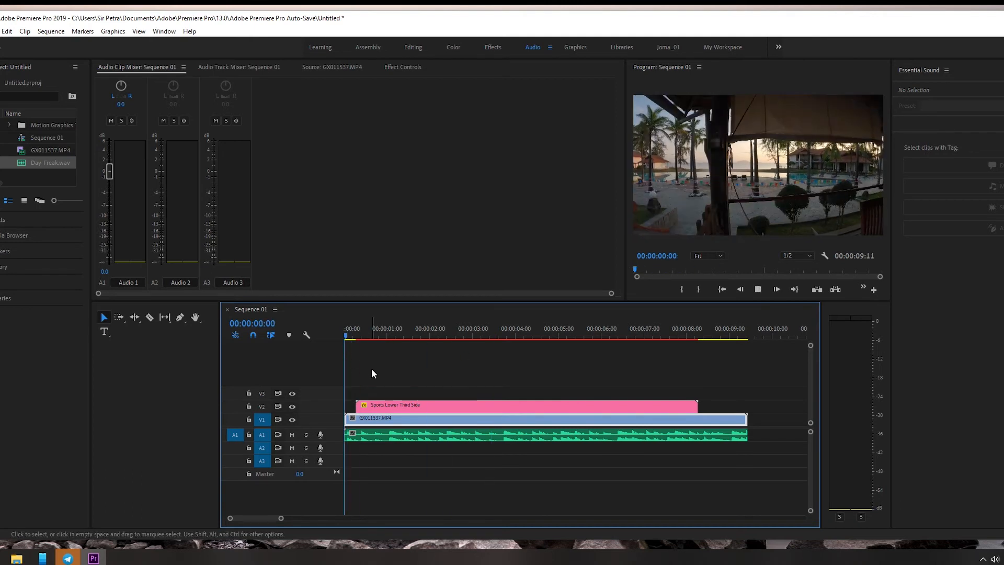
pyautogui.press('space')
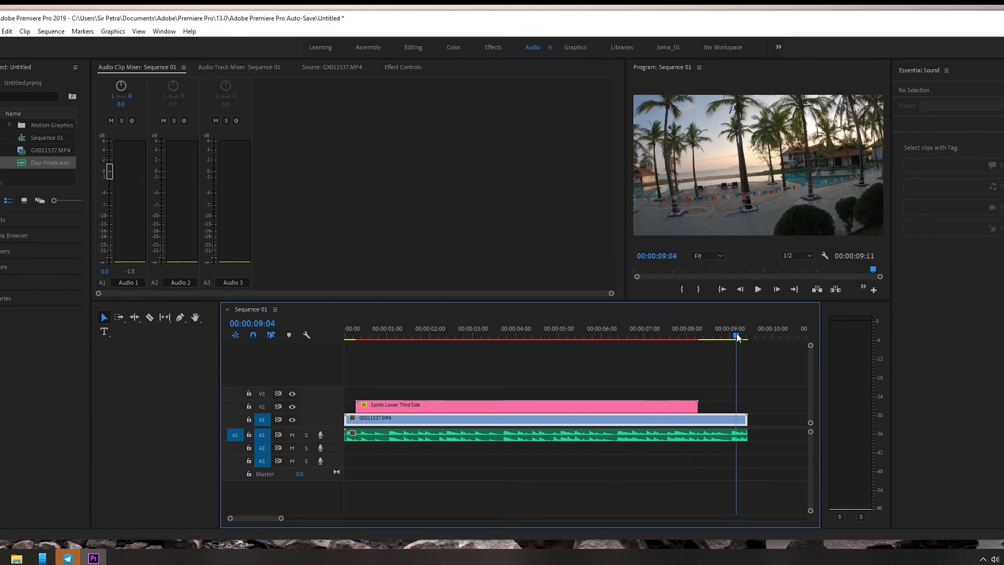
pyautogui.moveTo(736, 335); pyautogui.dragTo(428, 337)
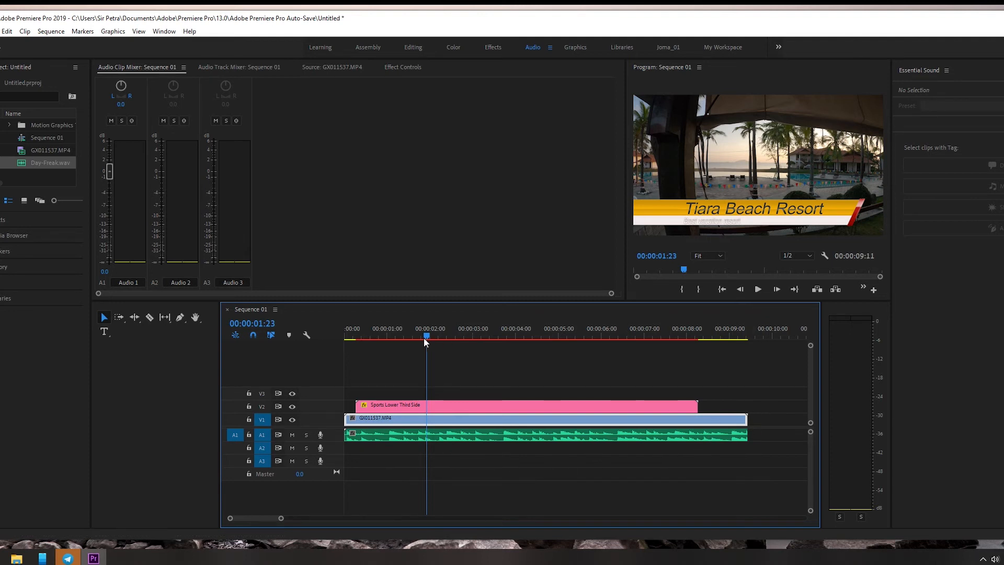
# Step: Move the playhead to 00:00:00:08 and open the Day-Freak.wav clip from track A1 in the Source monitor
pyautogui.moveTo(427, 340); pyautogui.dragTo(358, 351)
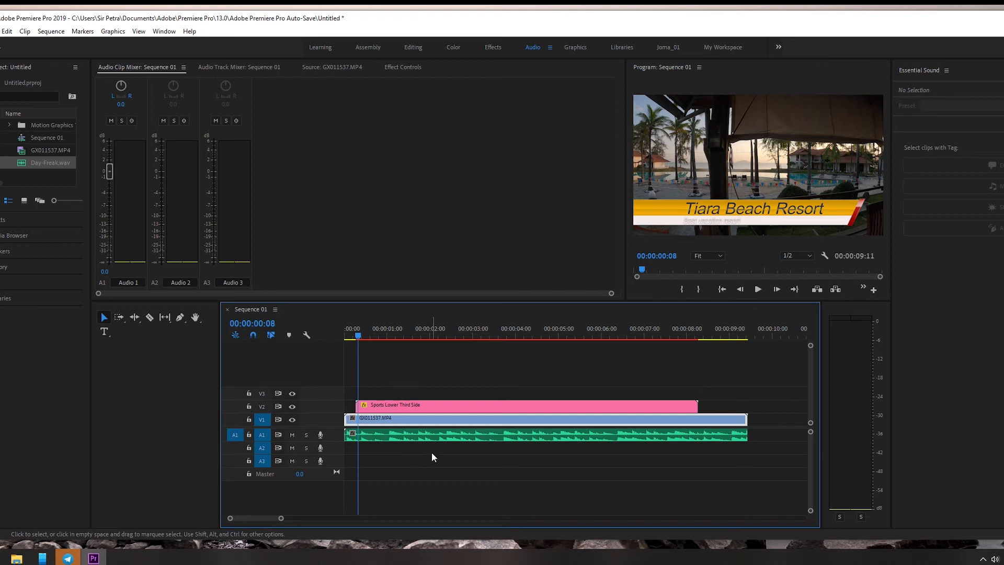
pyautogui.click(416, 438)
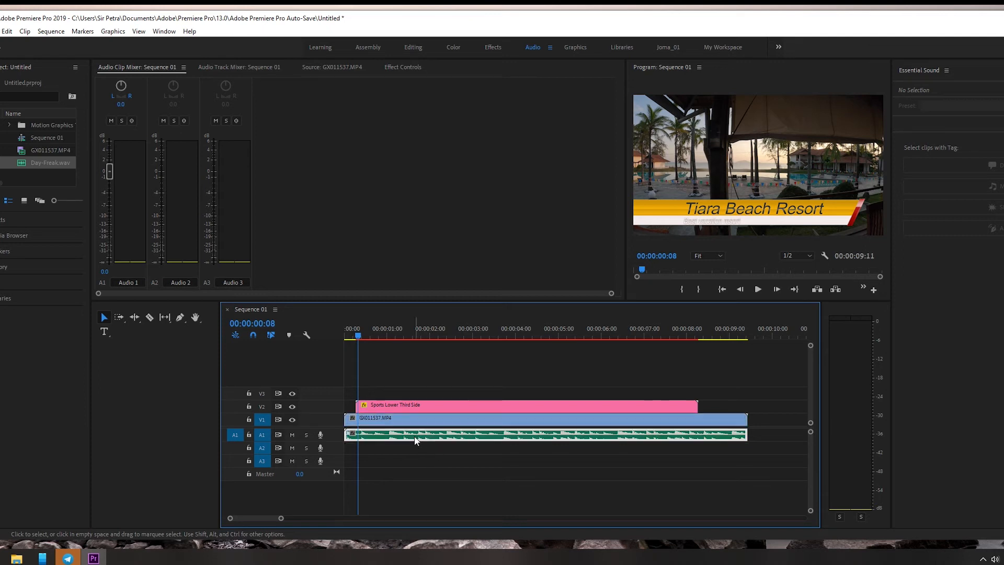
pyautogui.doubleClick(416, 438)
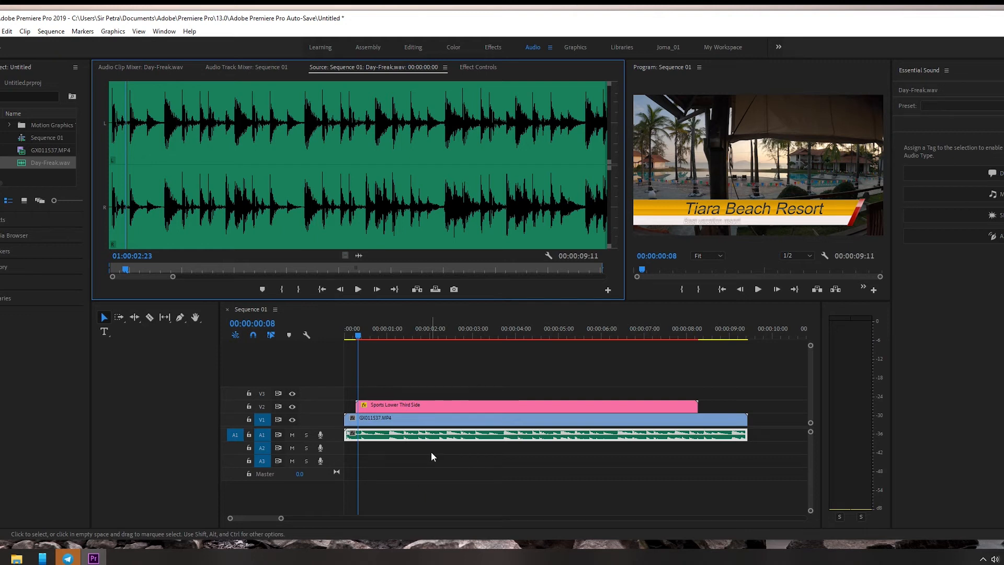
pyautogui.click(431, 451)
pyautogui.doubleClick(402, 437)
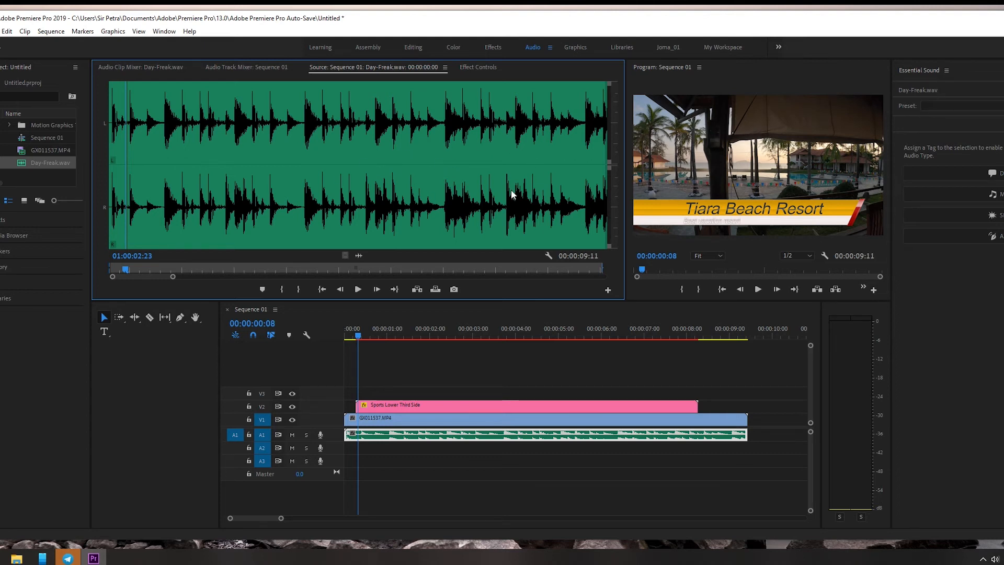
# Step: Set the Volume Level of Day-Freak.wav to -45.9 dB at 00:00:00:08 in its effect settings
pyautogui.click(475, 69)
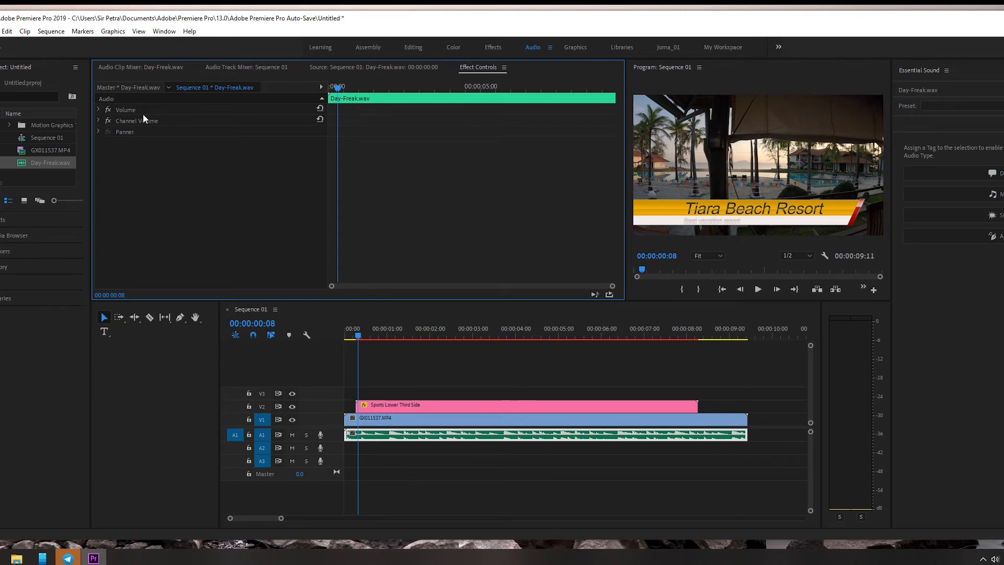
pyautogui.click(98, 110)
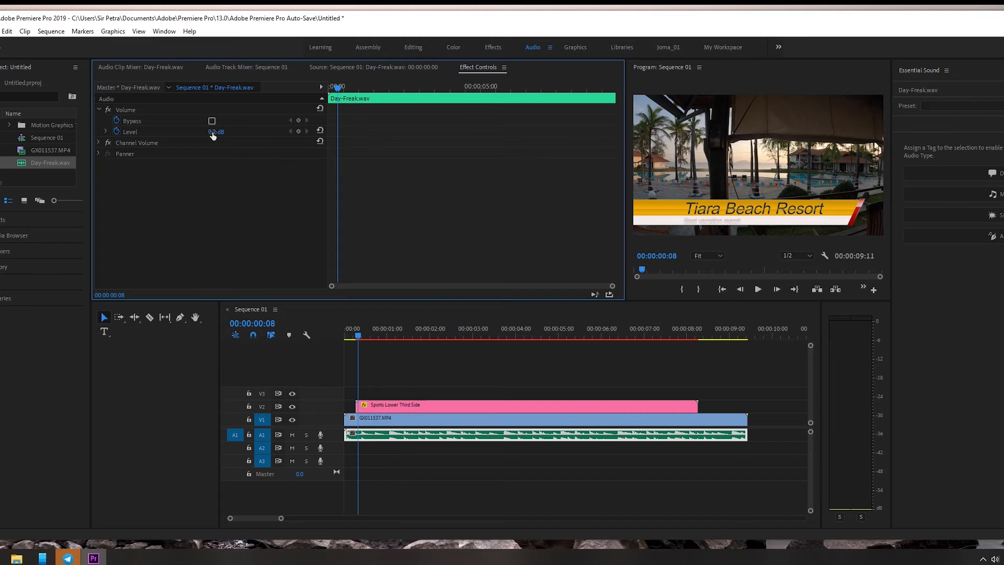
pyautogui.moveTo(213, 135)
pyautogui.mouseDown()
pyautogui.moveTo(183, 136)
pyautogui.moveTo(228, 133)
pyautogui.mouseUp()
# Step: Play up to 00:00:02:00, set the Day-Freak.wav Volume Level to 6.0 dB there and preview the louder music
pyautogui.click(357, 337)
pyautogui.press('space')
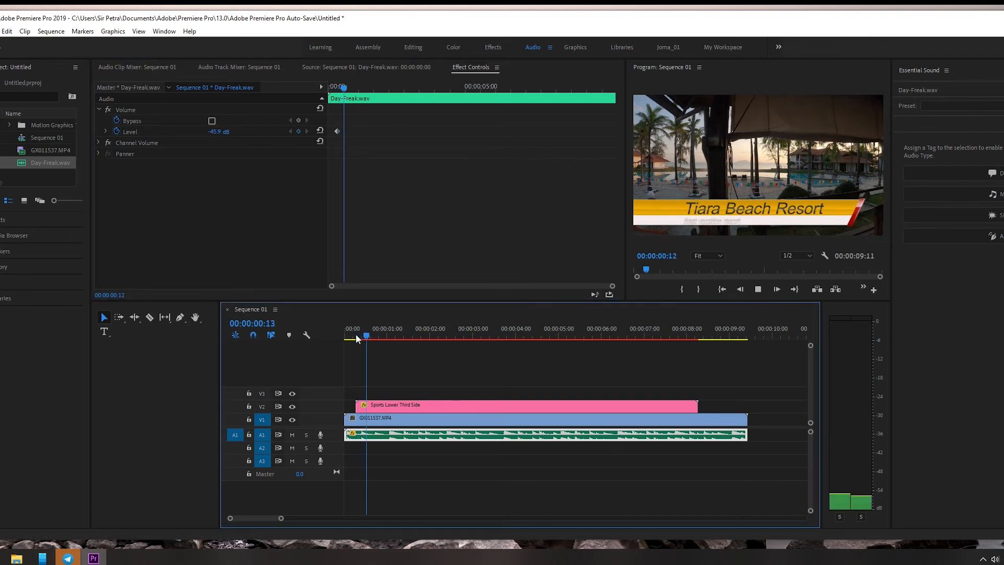
pyautogui.press('space')
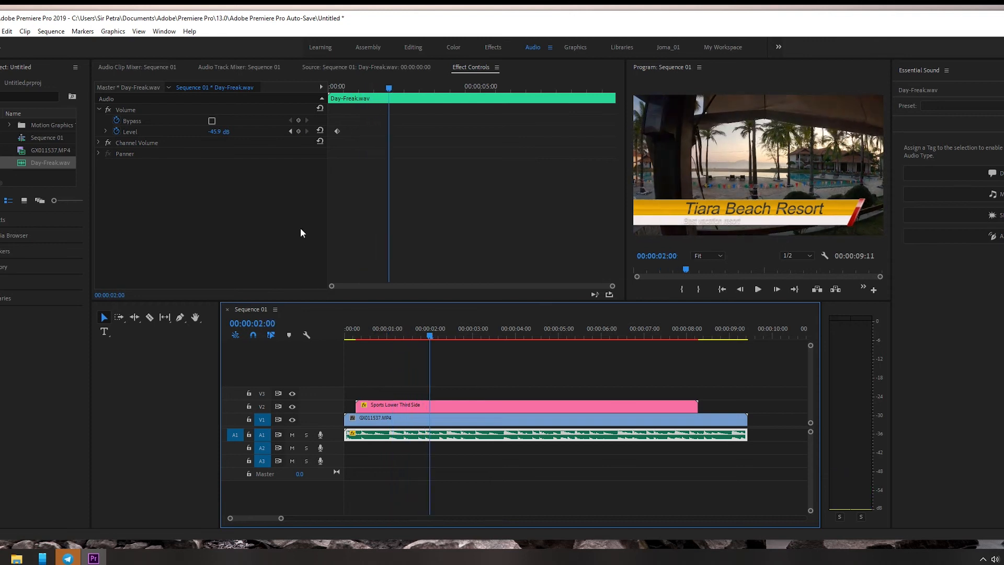
pyautogui.moveTo(214, 131); pyautogui.dragTo(314, 131)
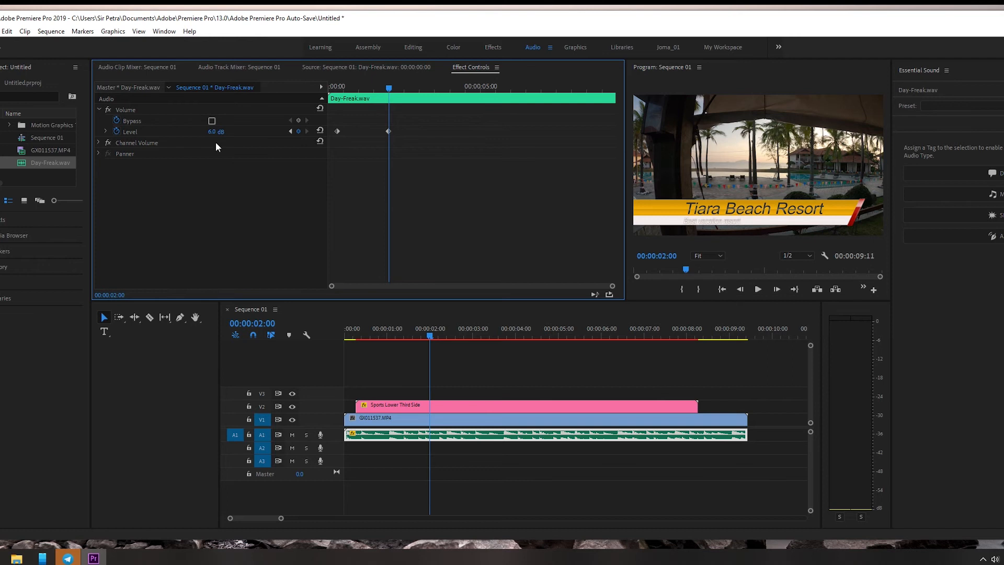
pyautogui.press('space')
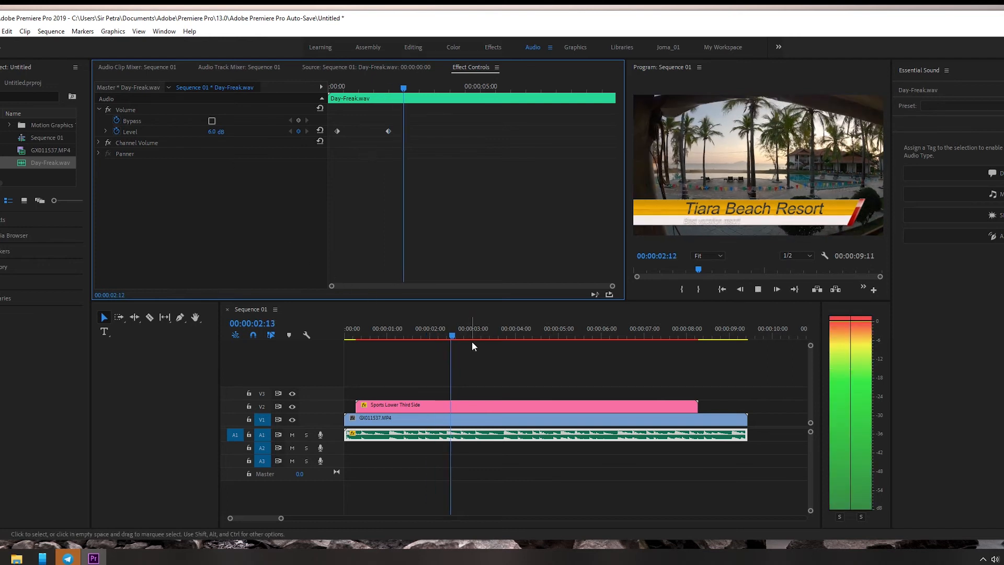
pyautogui.press('space')
# Step: Add a Volume Level keyframe to Day-Freak.wav at 00:00:00:13 and set its value to 0 dB
pyautogui.moveTo(471, 337); pyautogui.dragTo(366, 345)
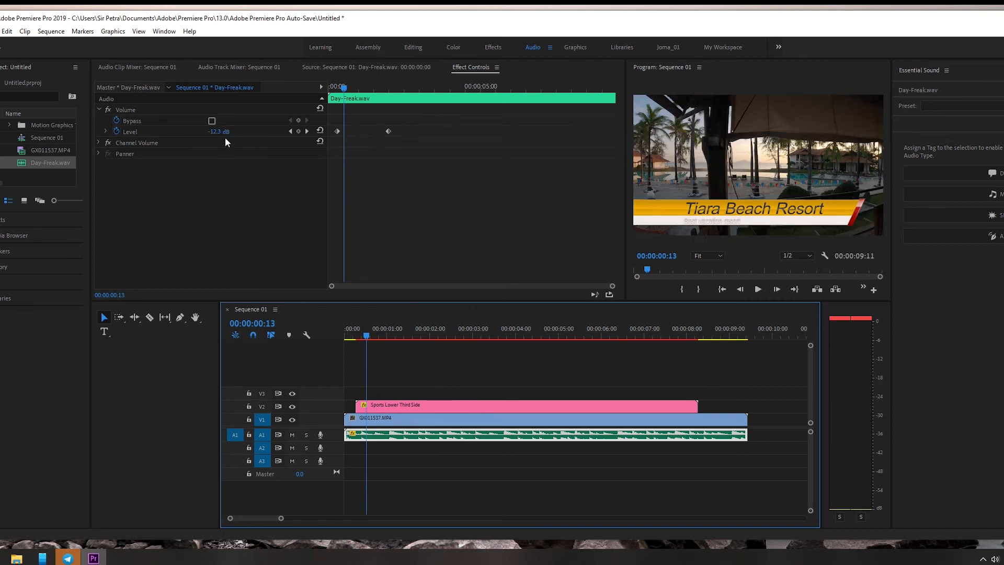
pyautogui.moveTo(218, 132); pyautogui.dragTo(207, 132)
pyautogui.click(380, 434)
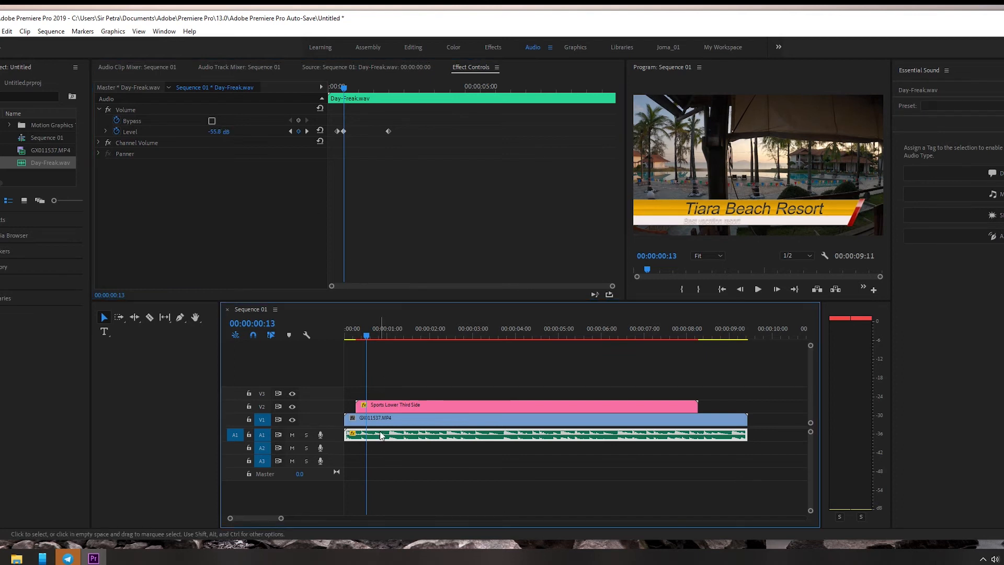
pyautogui.moveTo(217, 132); pyautogui.dragTo(245, 132)
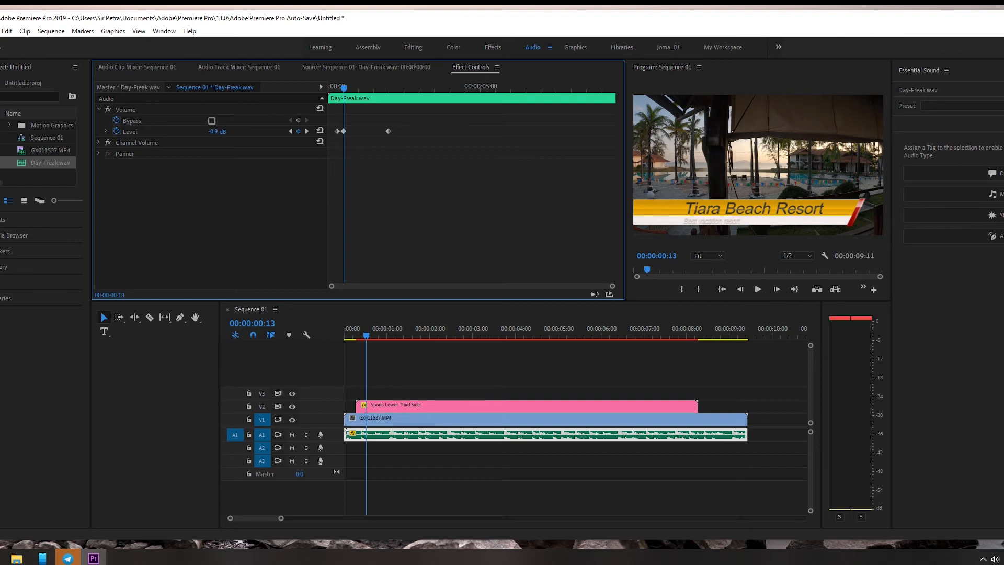
pyautogui.click(233, 132)
pyautogui.write('0')
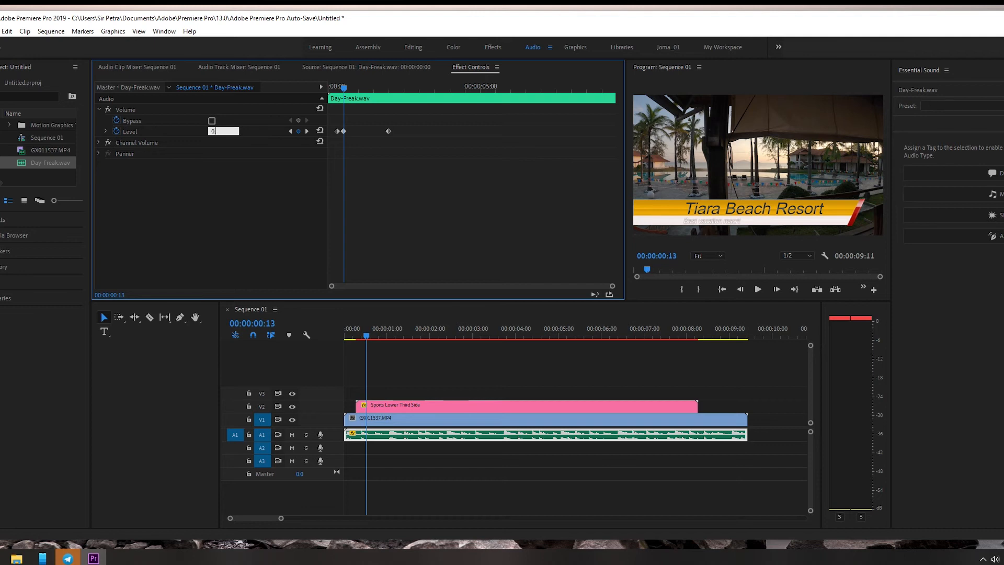
pyautogui.press('Return')
# Step: Play the sequence in short stretches from 00:00:00:18 to 00:00:06:21 to examine the music's loudness on the audio meters
pyautogui.click(376, 335)
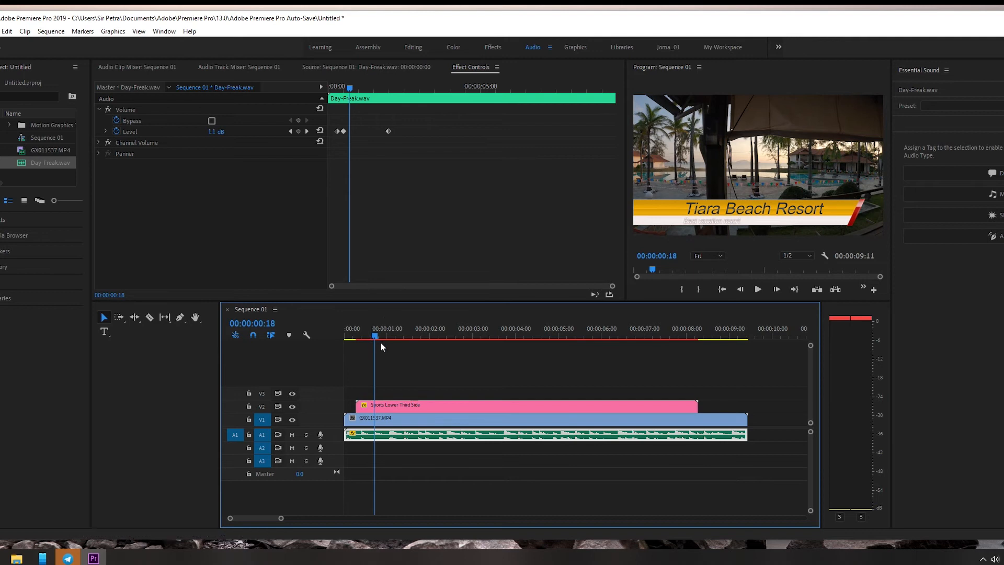
pyautogui.press('space')
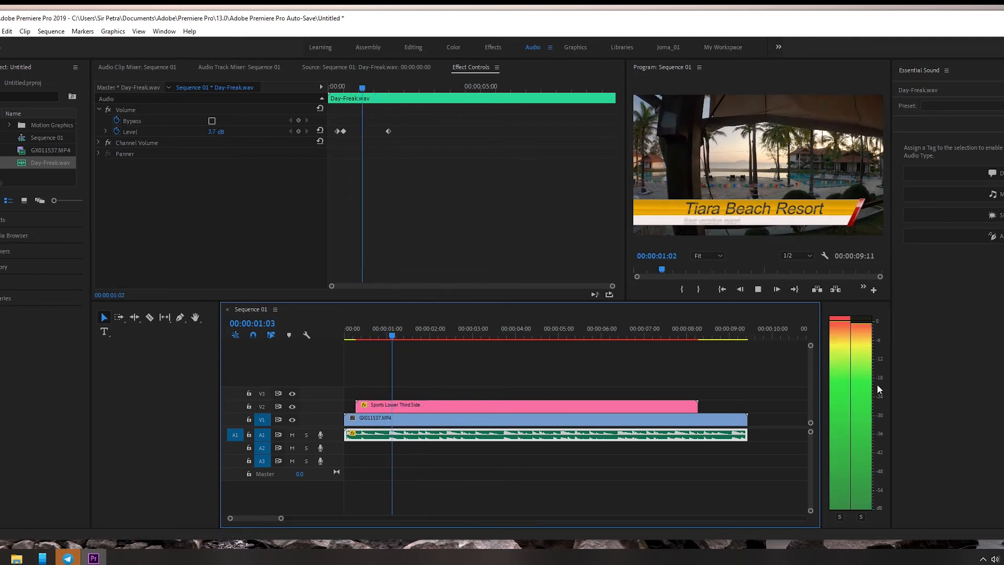
pyautogui.press('space')
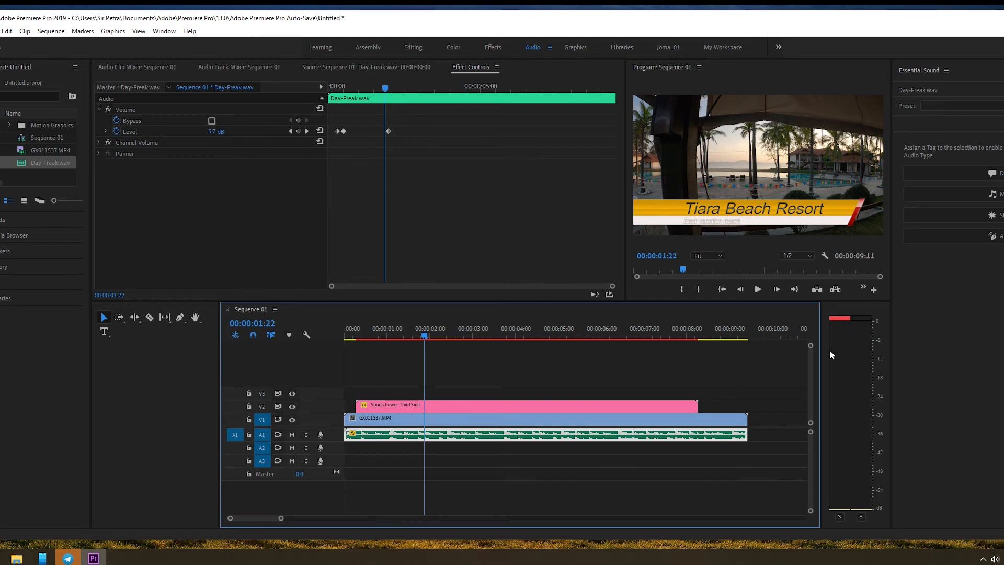
pyautogui.press('space')
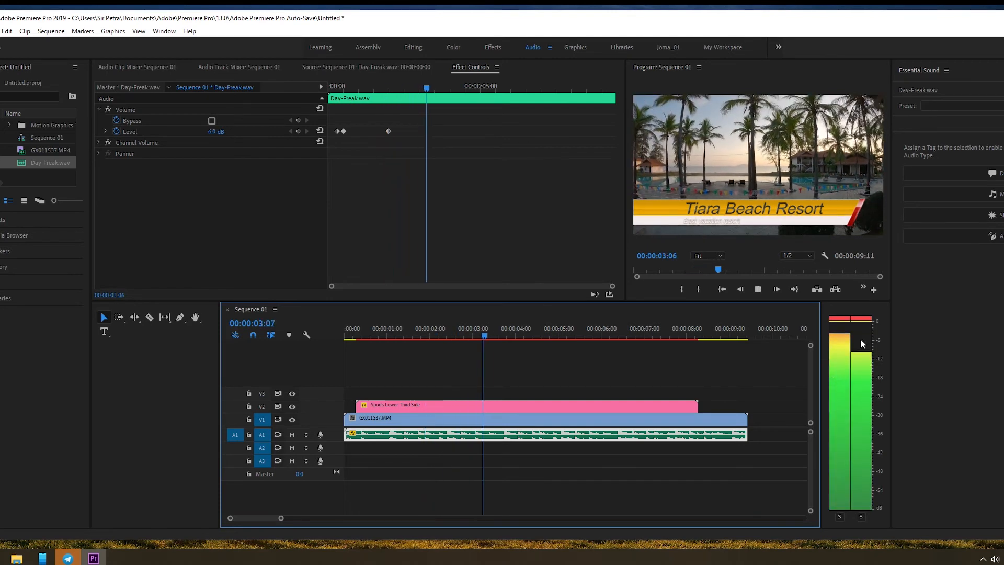
pyautogui.press('space')
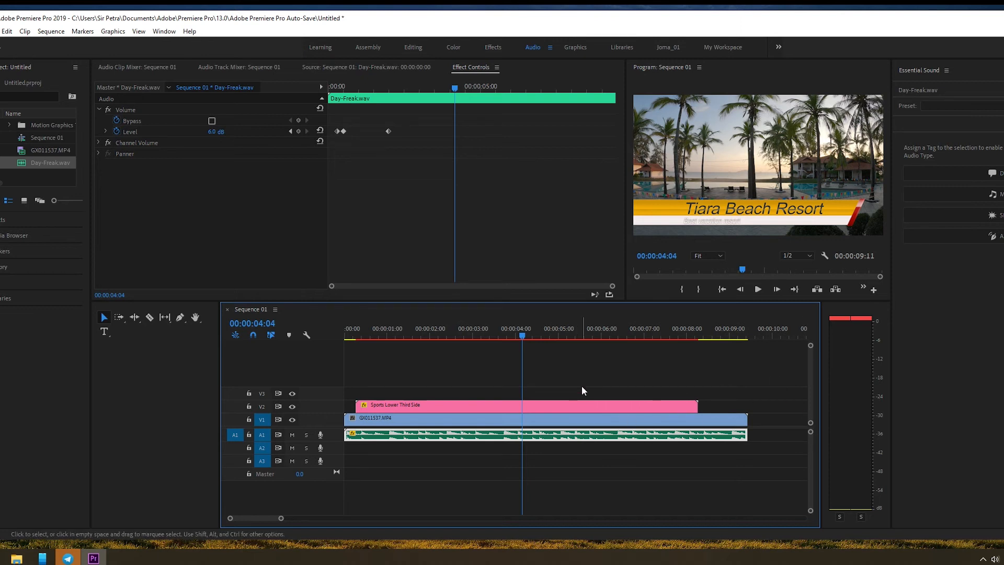
pyautogui.press('space')
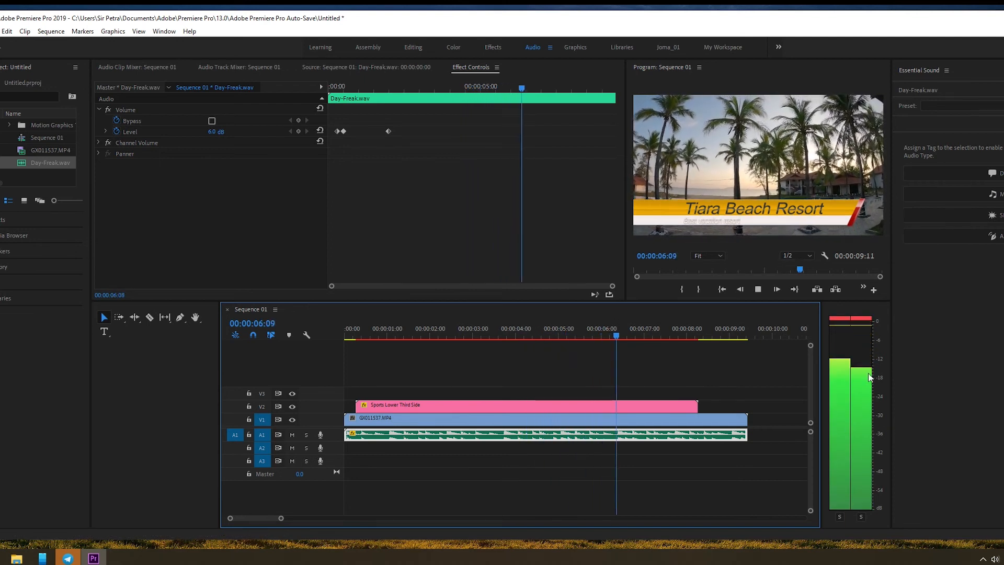
pyautogui.press('space')
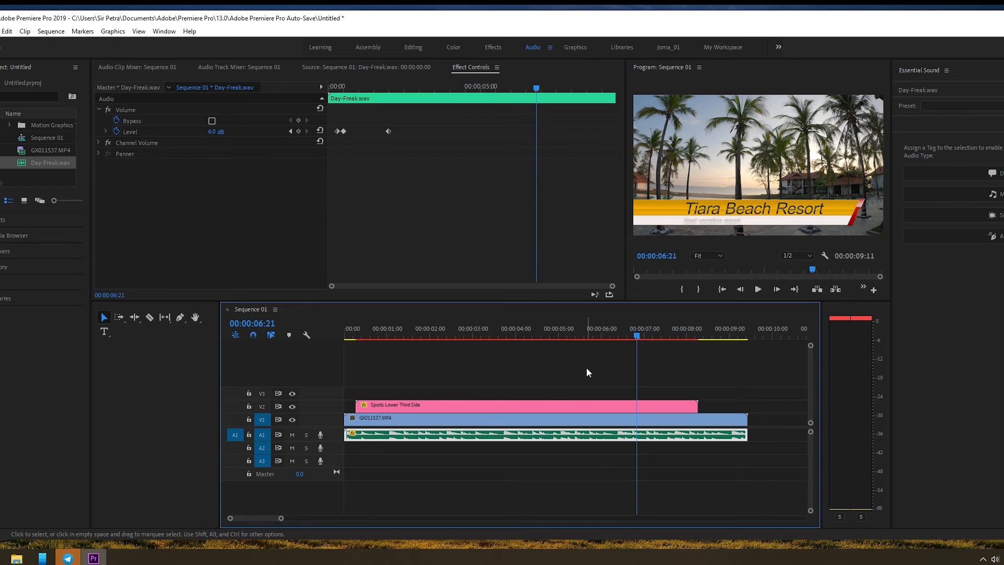
# Step: Scrub back and forth through Sequence 01 to review the footage, lower third and music, ending at 00:00:04:01
pyautogui.moveTo(639, 332); pyautogui.dragTo(422, 346)
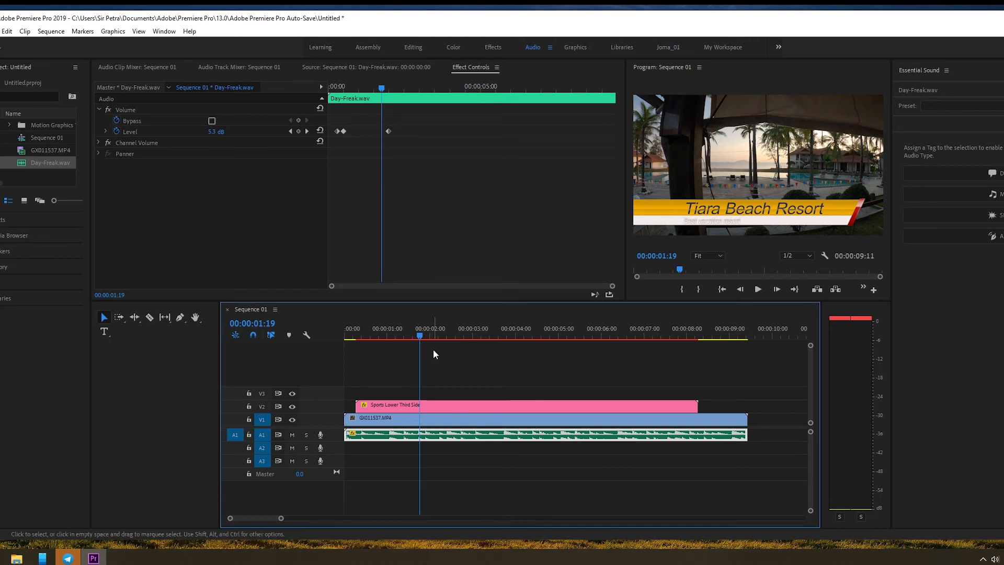
pyautogui.click(541, 331)
pyautogui.click(606, 341)
pyautogui.moveTo(645, 338); pyautogui.dragTo(601, 335)
pyautogui.click(549, 335)
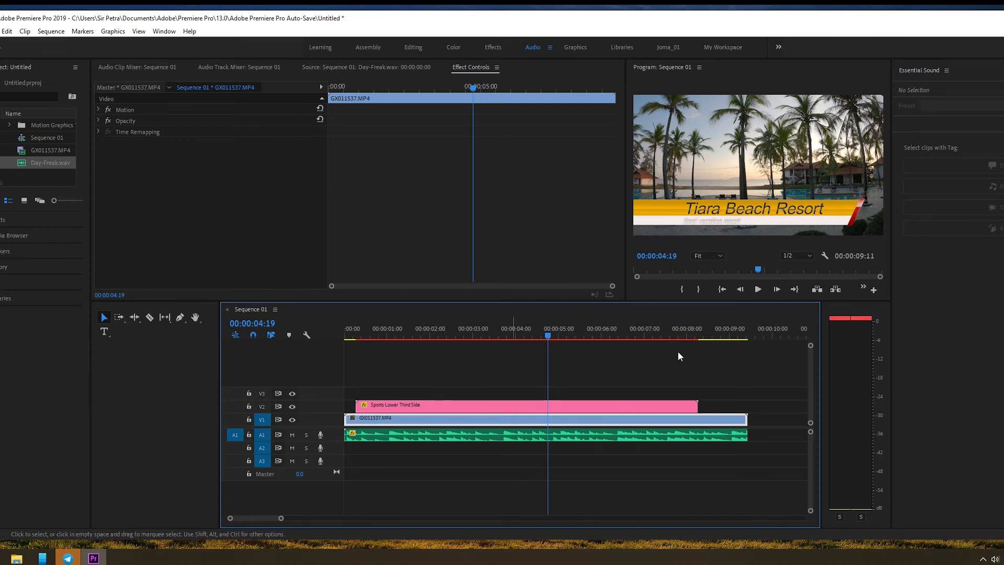
pyautogui.click(367, 335)
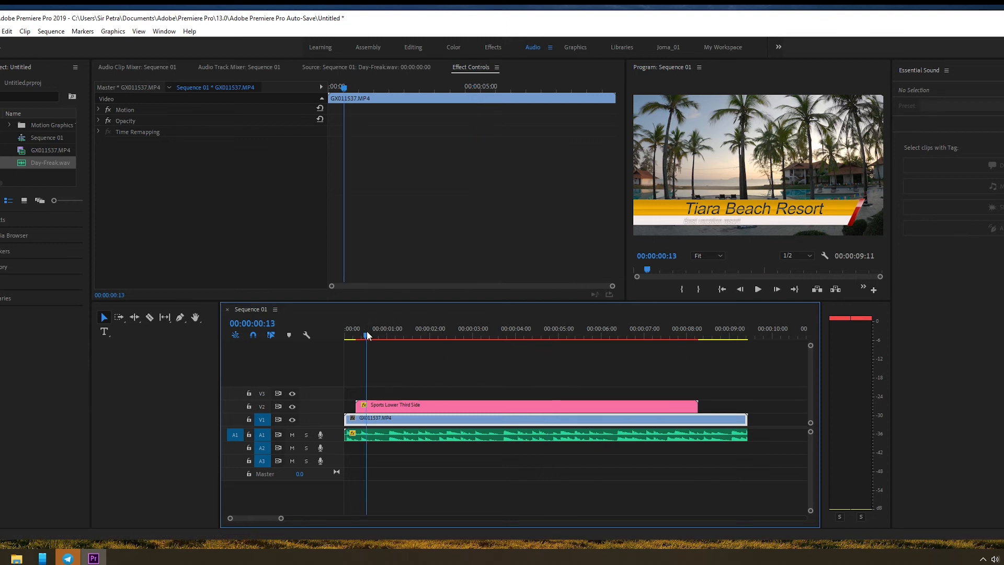
pyautogui.moveTo(367, 331); pyautogui.dragTo(433, 329)
pyautogui.moveTo(518, 330); pyautogui.dragTo(565, 321)
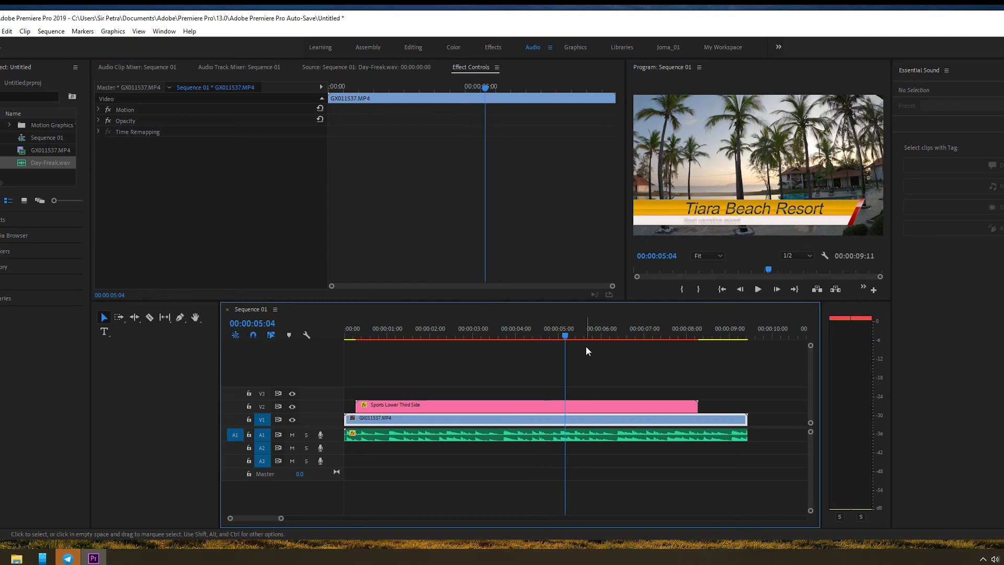
pyautogui.click(626, 344)
pyautogui.moveTo(620, 334); pyautogui.dragTo(670, 328)
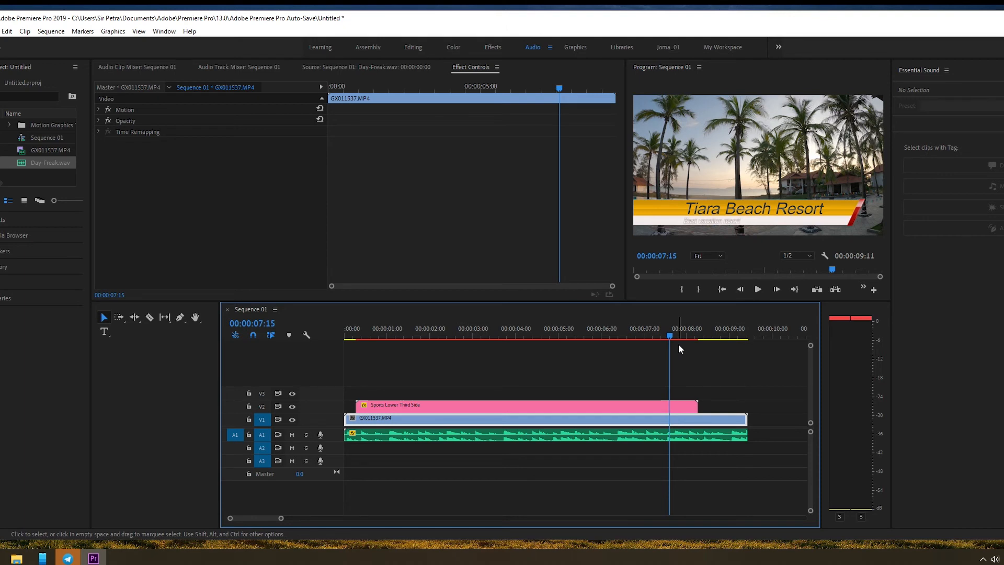
pyautogui.moveTo(628, 332); pyautogui.dragTo(538, 328)
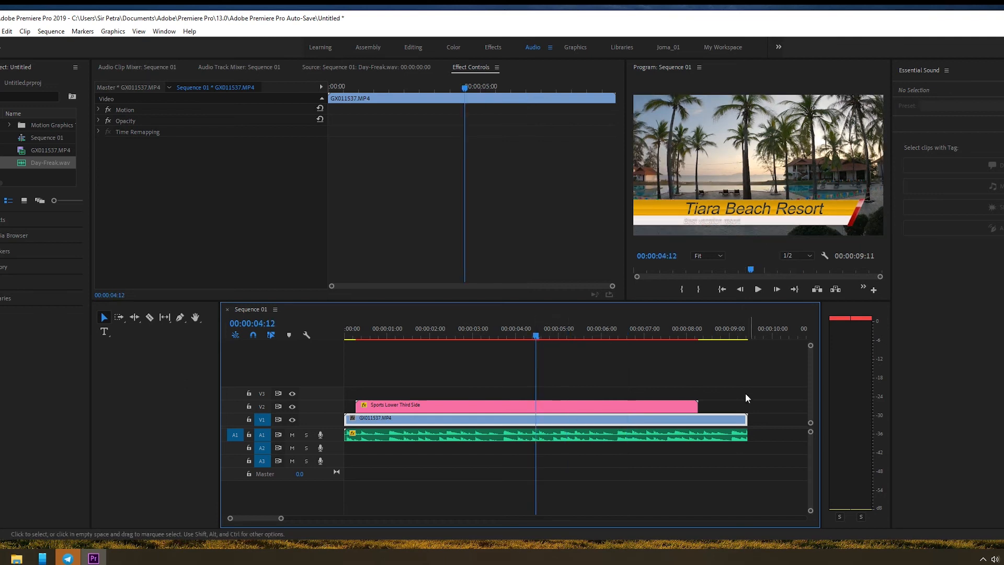
pyautogui.moveTo(425, 337); pyautogui.dragTo(518, 335)
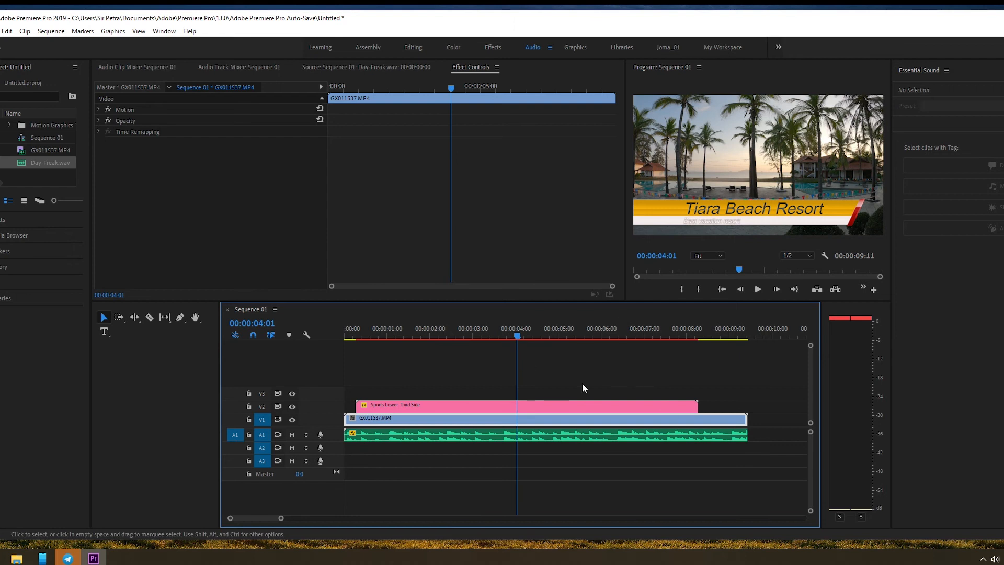
# Step: Open the media export settings for Sequence 01, preview the frame at 00:00:04:11 and choose H.264 as the export format
pyautogui.click(0, 31)
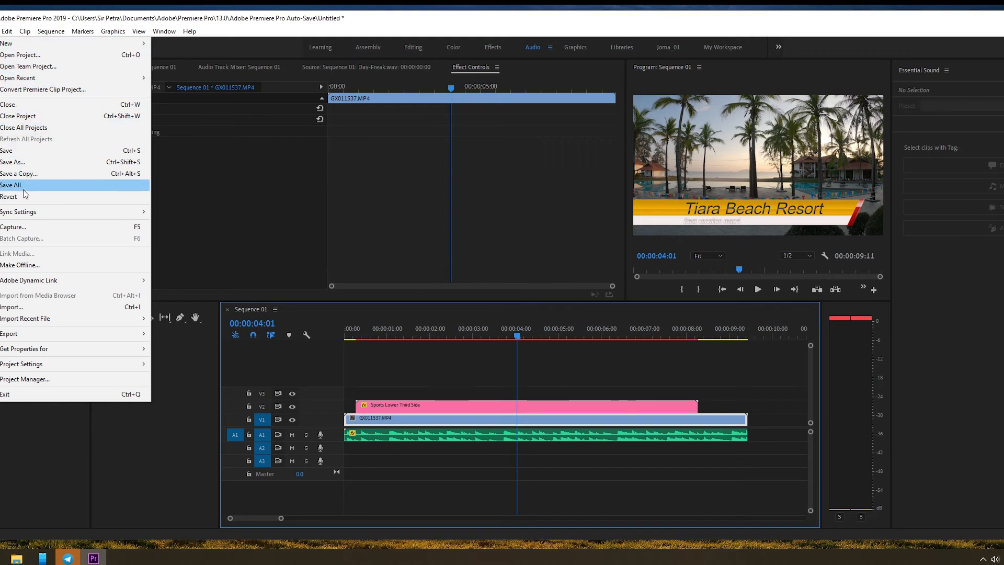
pyautogui.moveTo(38, 339)
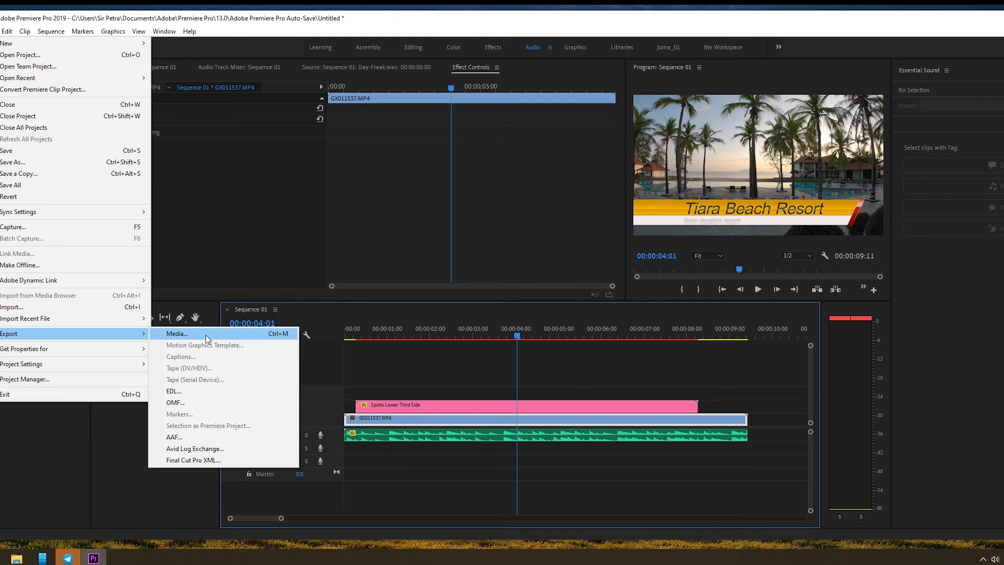
pyautogui.click(206, 335)
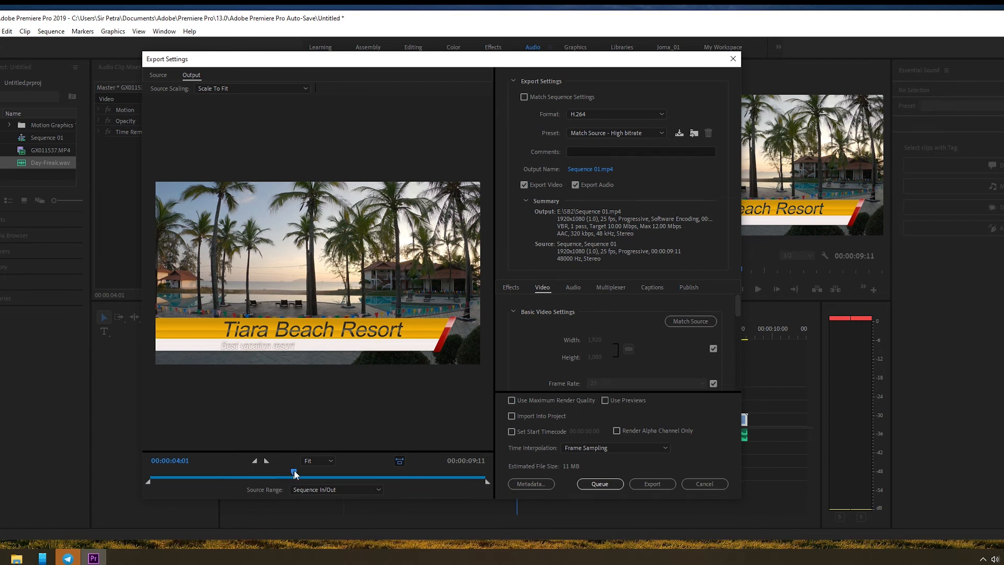
pyautogui.moveTo(293, 474)
pyautogui.mouseDown()
pyautogui.moveTo(149, 477)
pyautogui.moveTo(486, 489)
pyautogui.moveTo(224, 477)
pyautogui.moveTo(249, 470)
pyautogui.moveTo(469, 484)
pyautogui.moveTo(308, 482)
pyautogui.mouseUp()
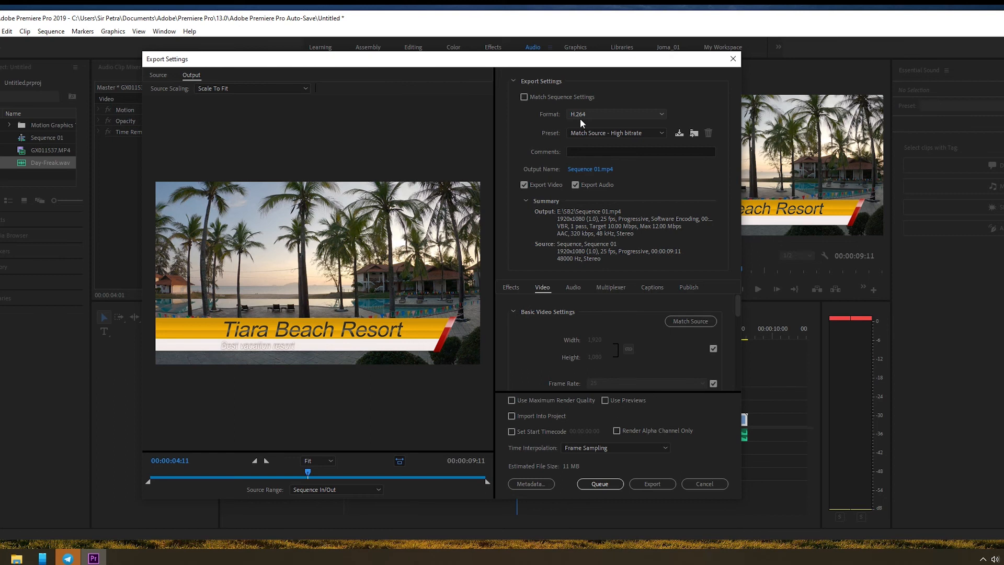
pyautogui.click(662, 114)
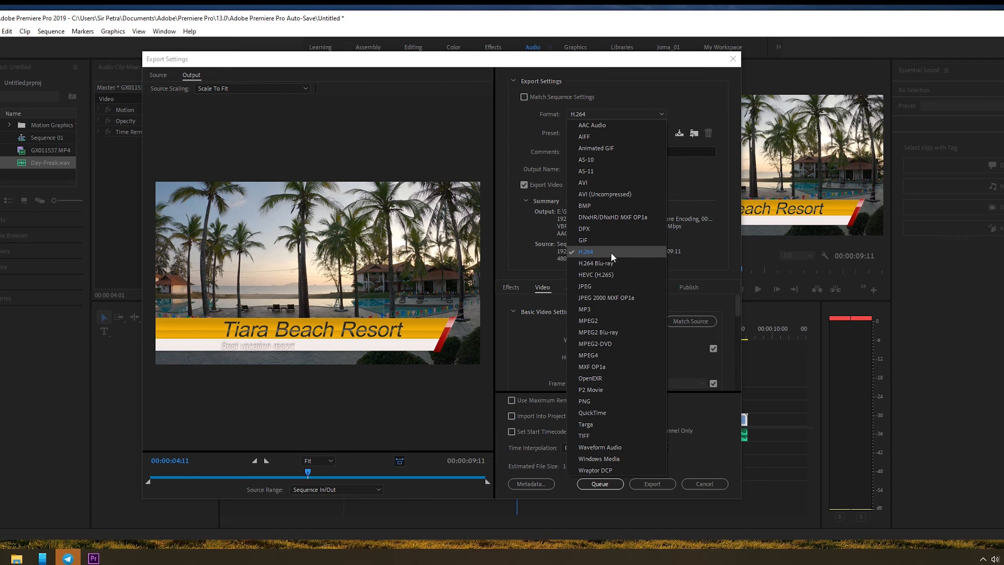
pyautogui.click(610, 252)
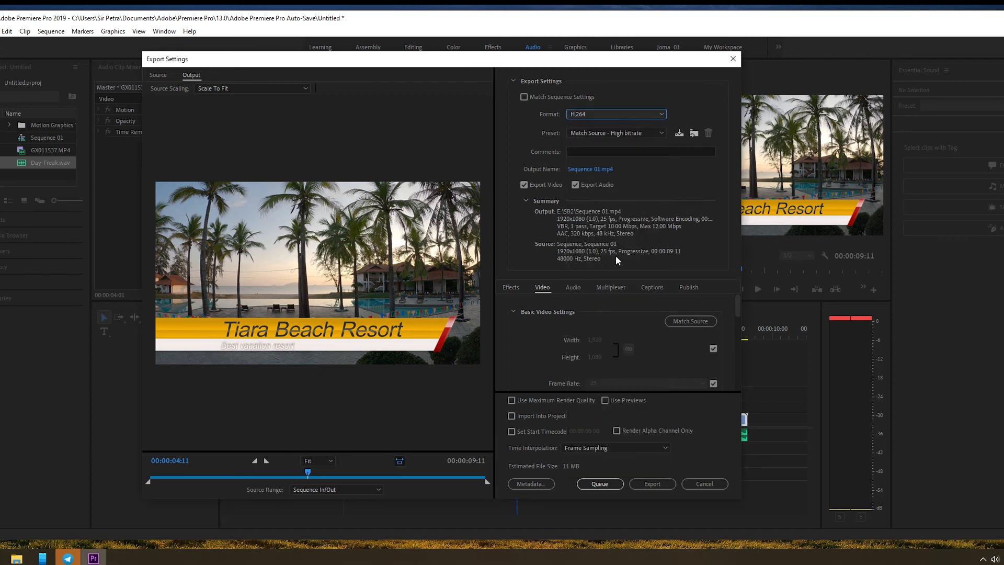
# Step: Compare the Match Source - Medium bitrate export preset with Match Source - High bitrate, returning to the High bitrate preset
pyautogui.click(639, 134)
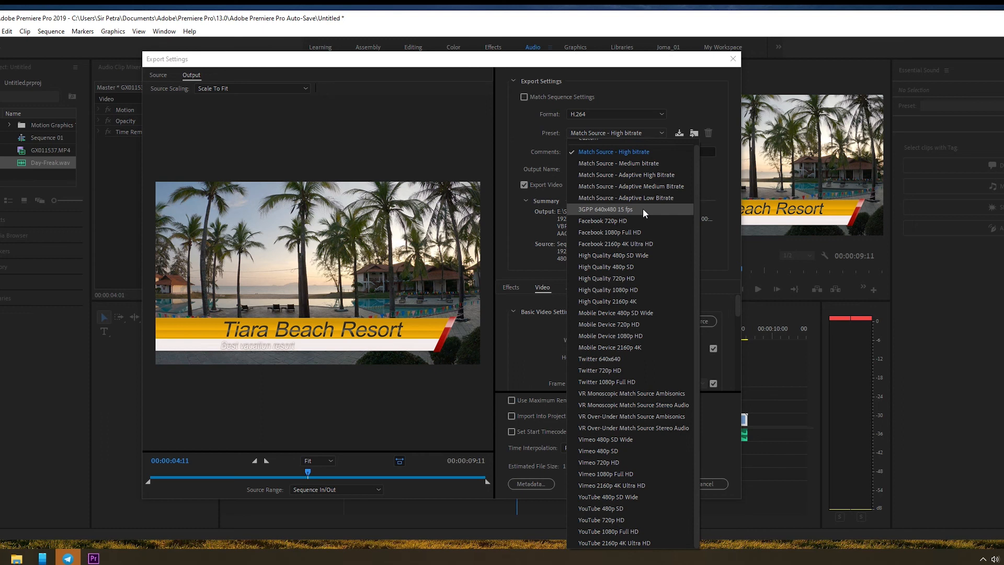
pyautogui.click(652, 153)
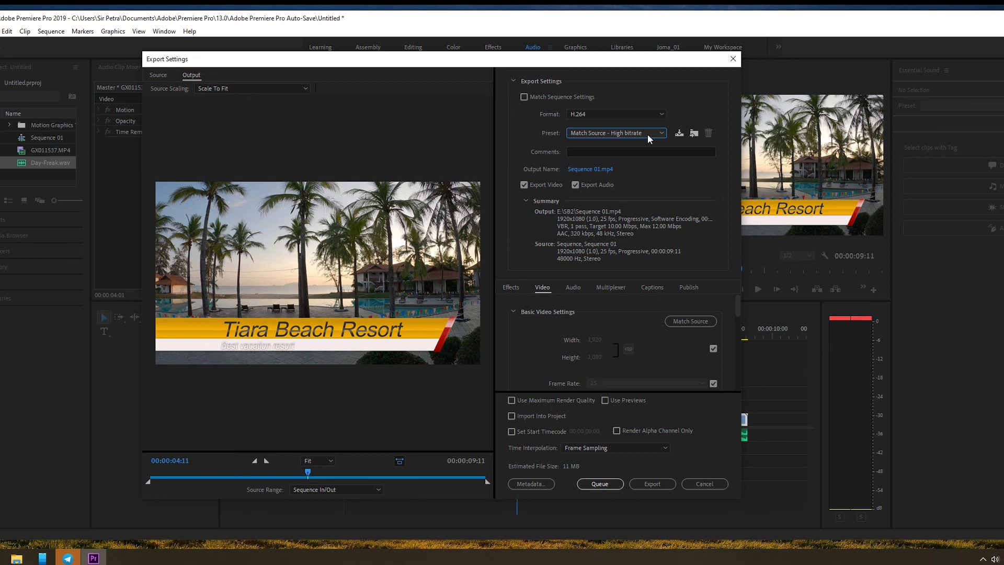
pyautogui.click(647, 133)
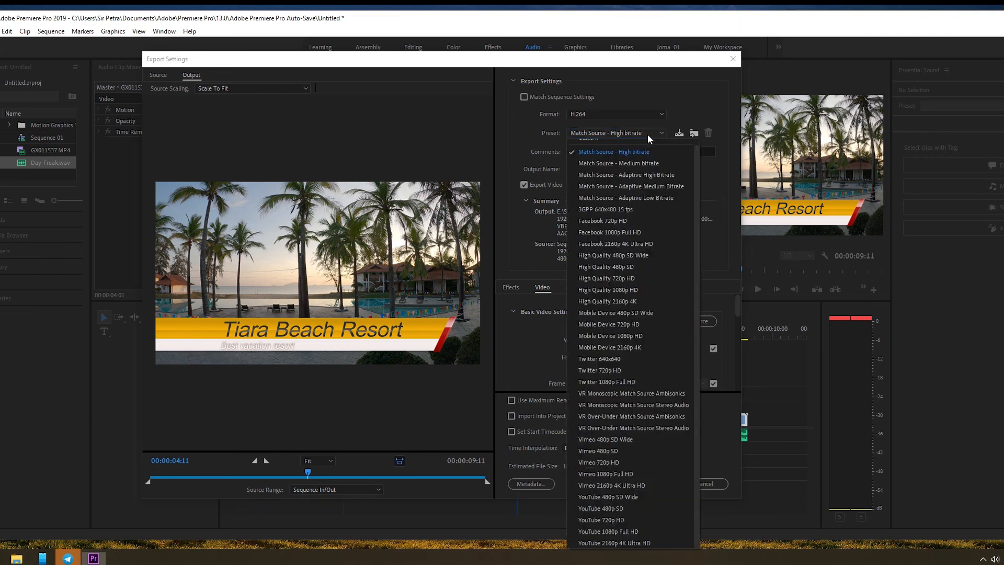
pyautogui.click(650, 163)
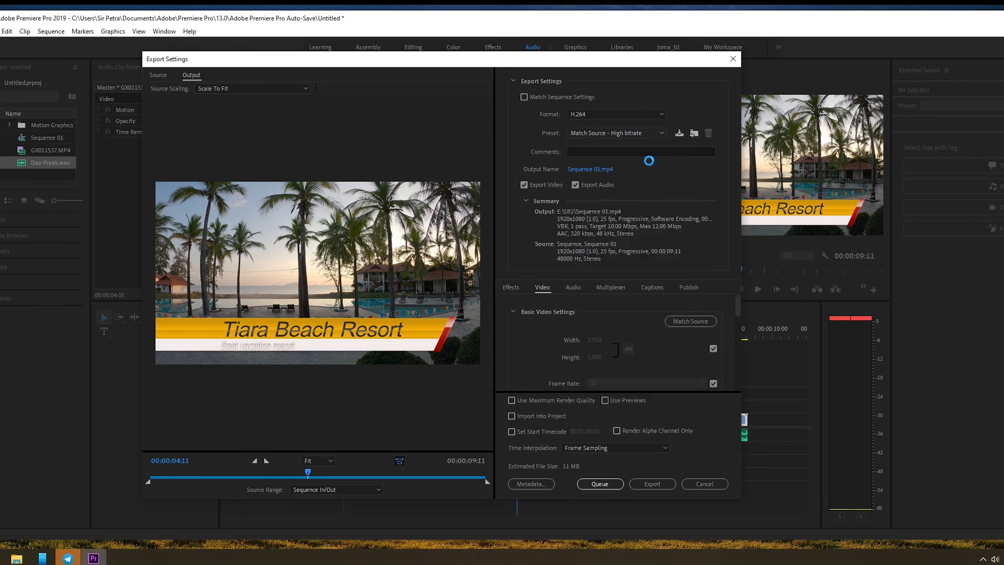
pyautogui.click(639, 133)
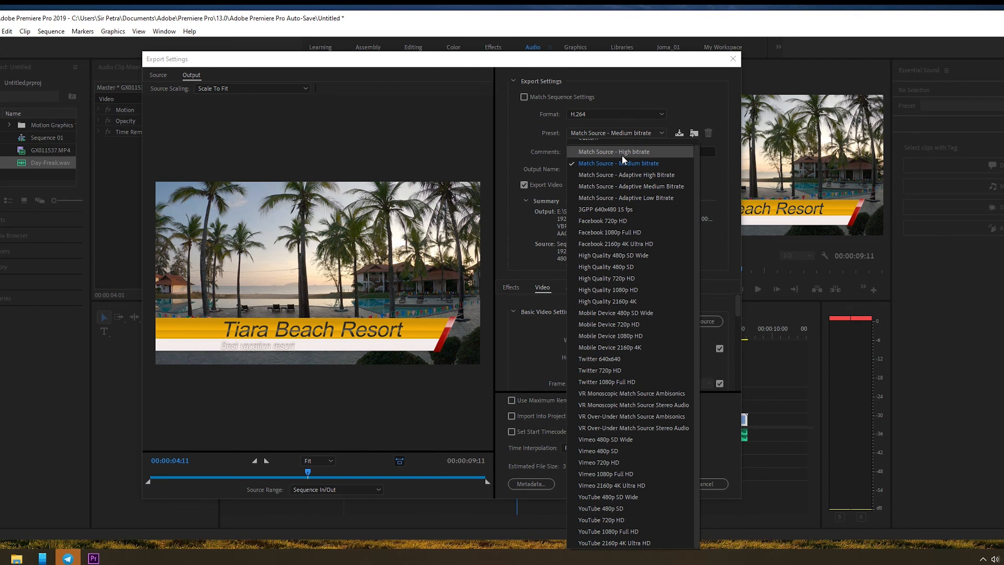
pyautogui.click(623, 152)
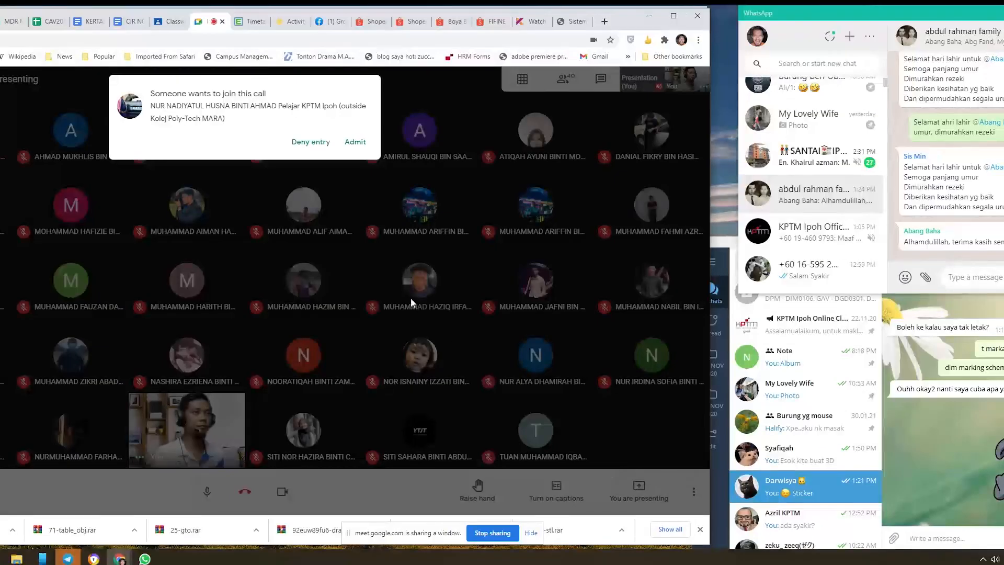
# Step: Switch to Google Meet and admit the waiting participant to the call
pyautogui.click(361, 140)
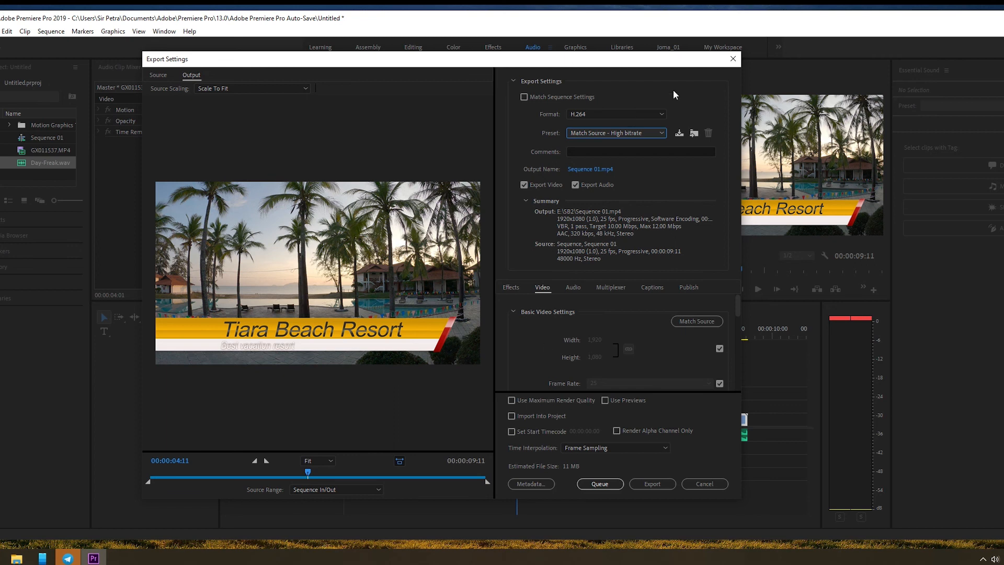
# Step: Try the Match Source - Medium bitrate and YouTube 1080p Full HD export presets to compare their estimated file sizes
pyautogui.click(639, 133)
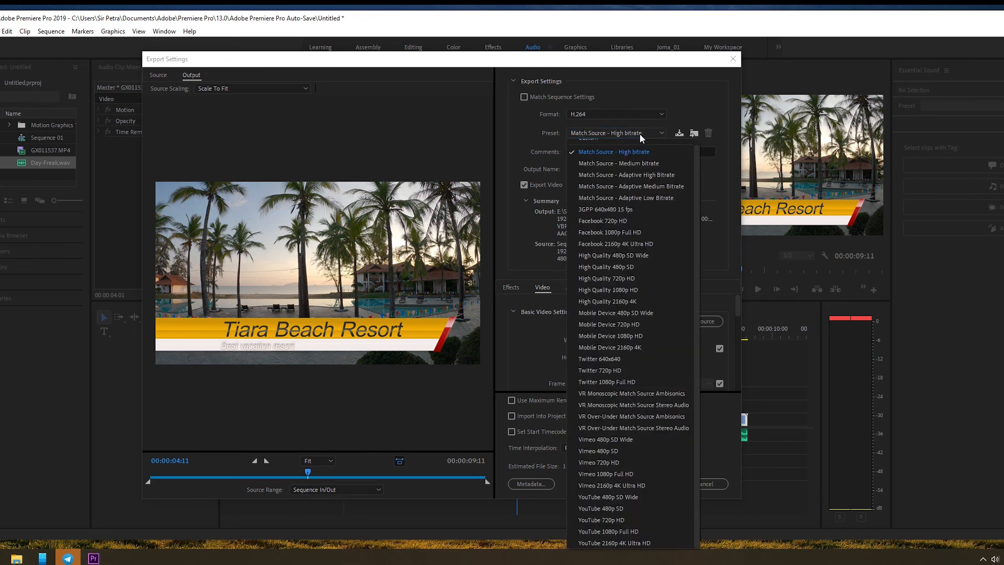
pyautogui.click(640, 162)
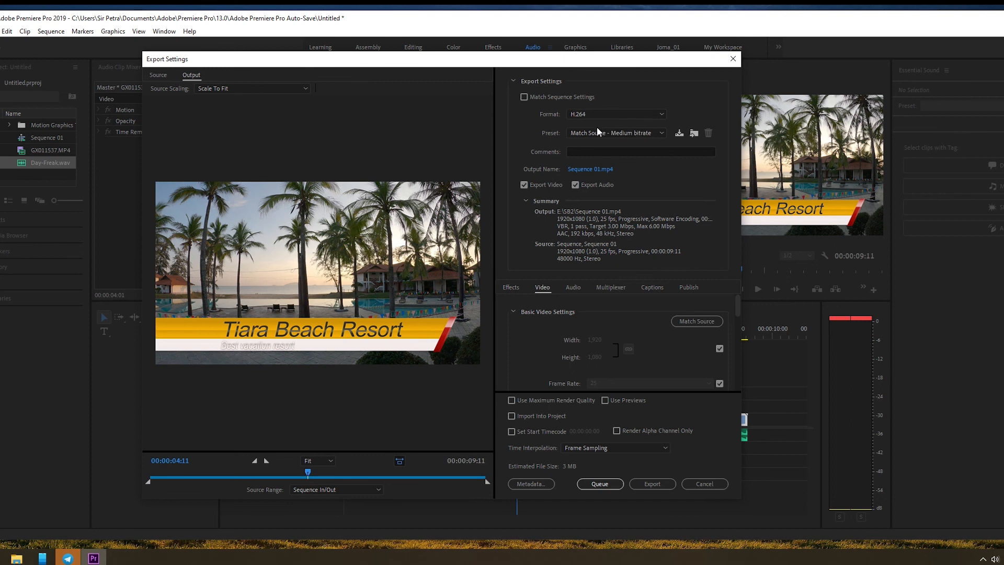
pyautogui.click(648, 132)
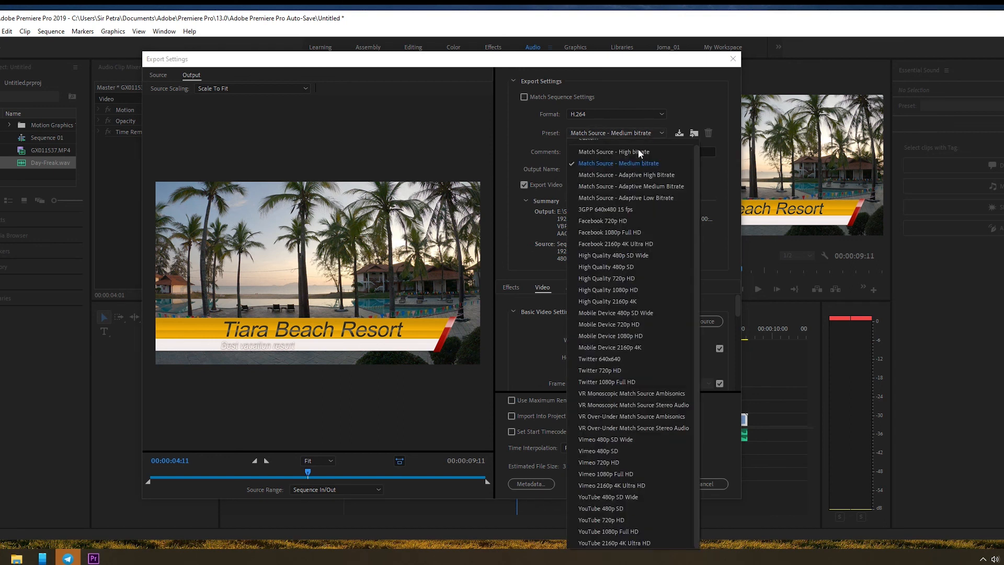
pyautogui.click(647, 531)
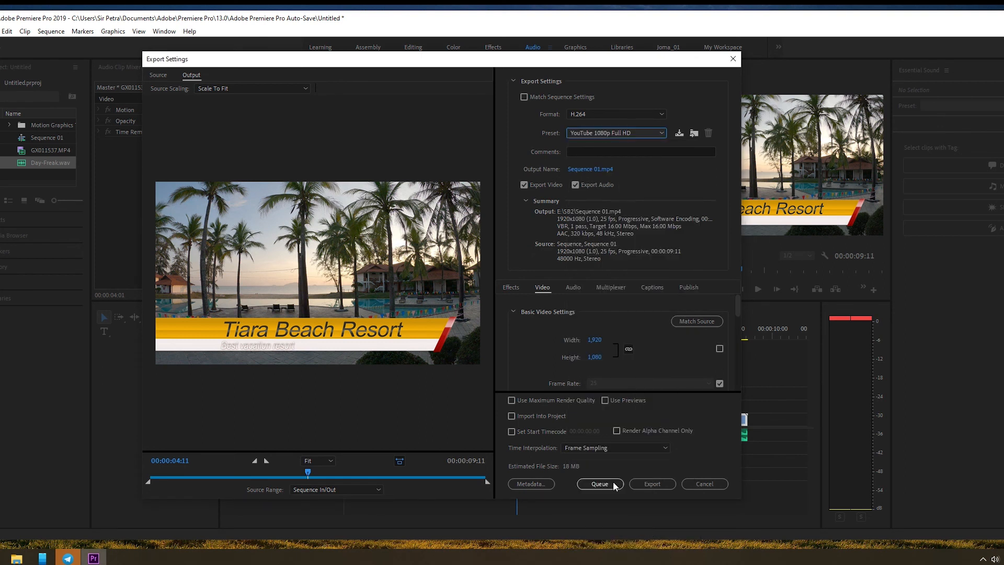
pyautogui.click(630, 135)
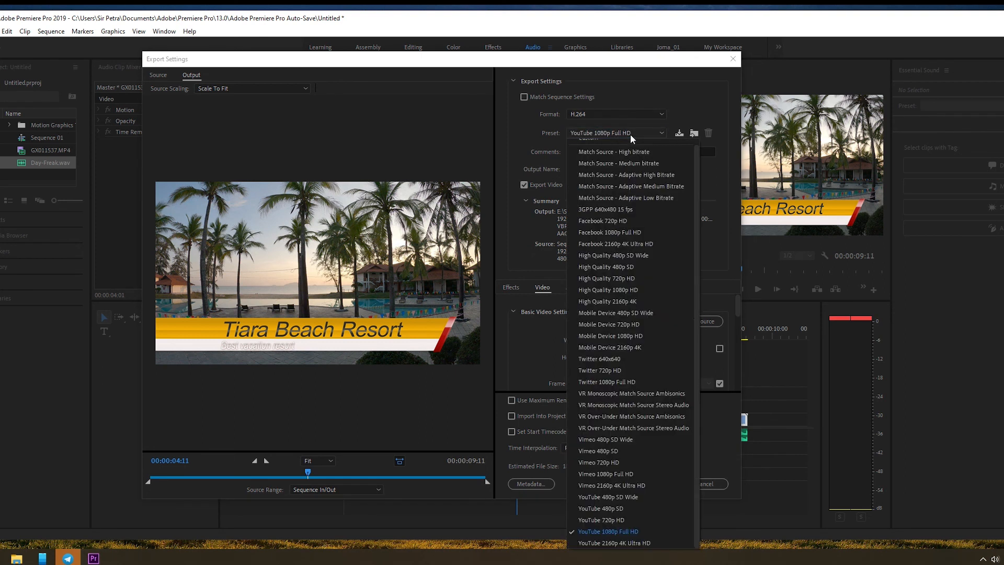
pyautogui.click(647, 533)
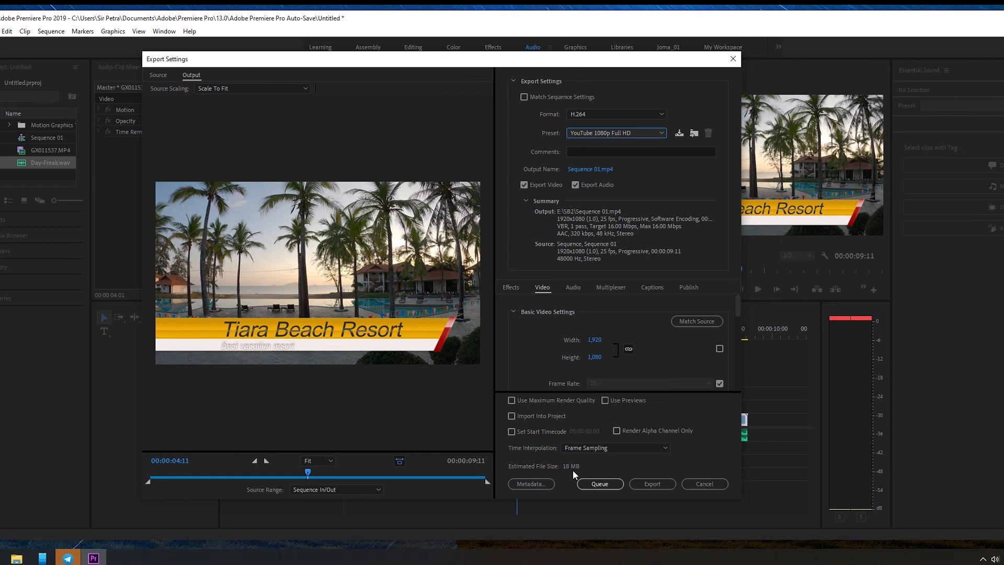
# Step: Set the export preset to Match Source - Medium bitrate and the output file to Tiara Beach Resort.mp4 on the Desktop
pyautogui.click(639, 136)
pyautogui.click(633, 159)
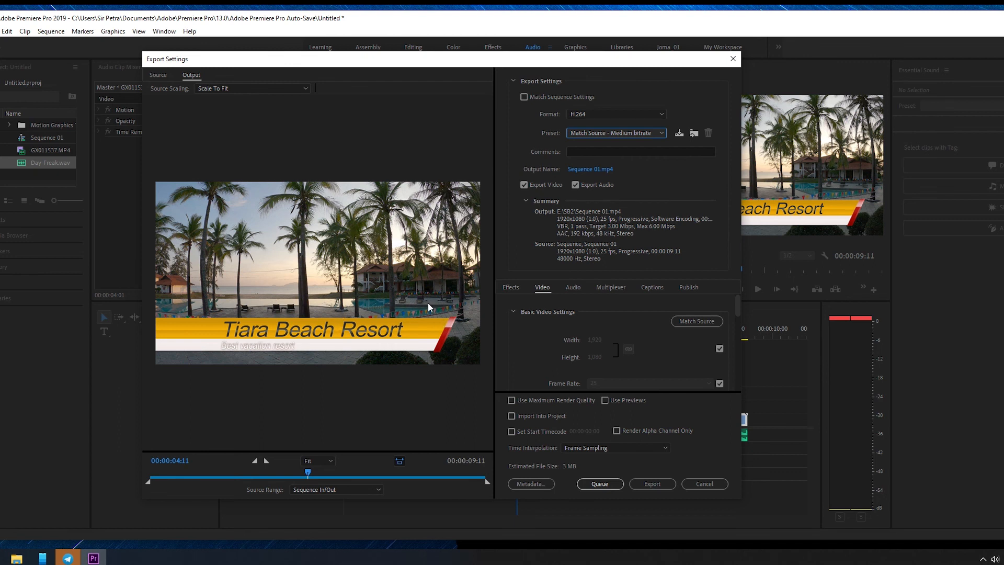
pyautogui.click(592, 170)
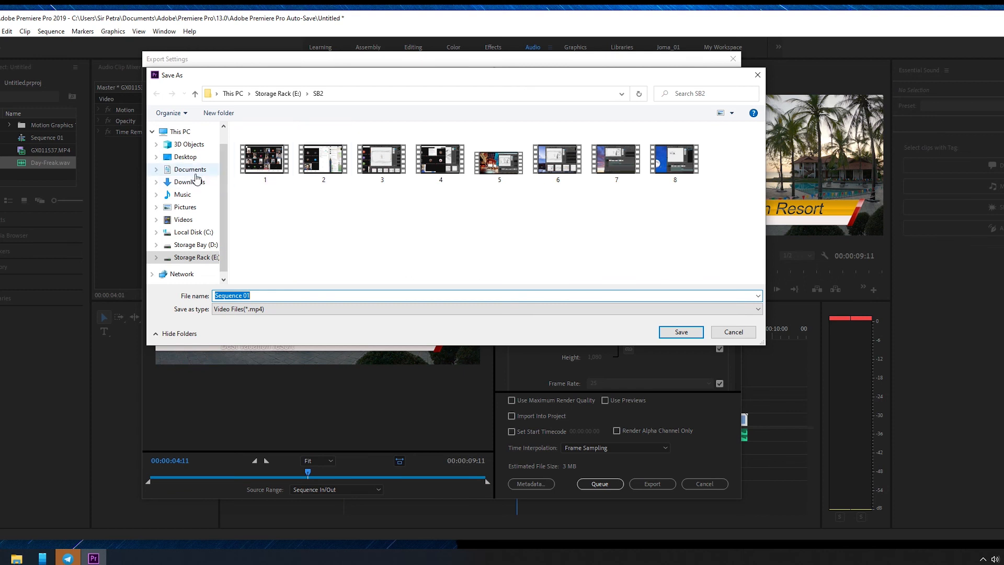
pyautogui.click(189, 158)
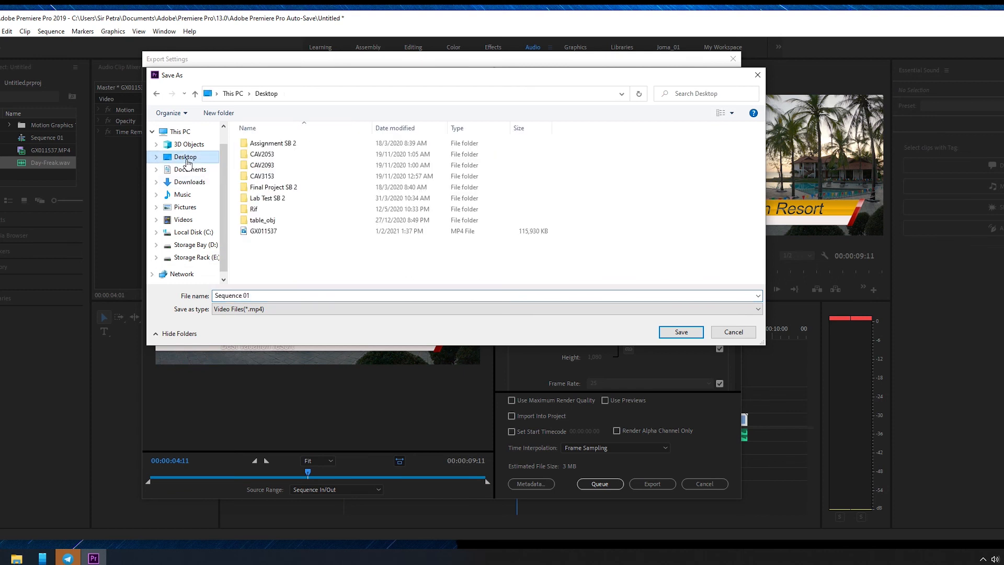
pyautogui.moveTo(265, 290); pyautogui.dragTo(190, 294)
pyautogui.write('Tiara')
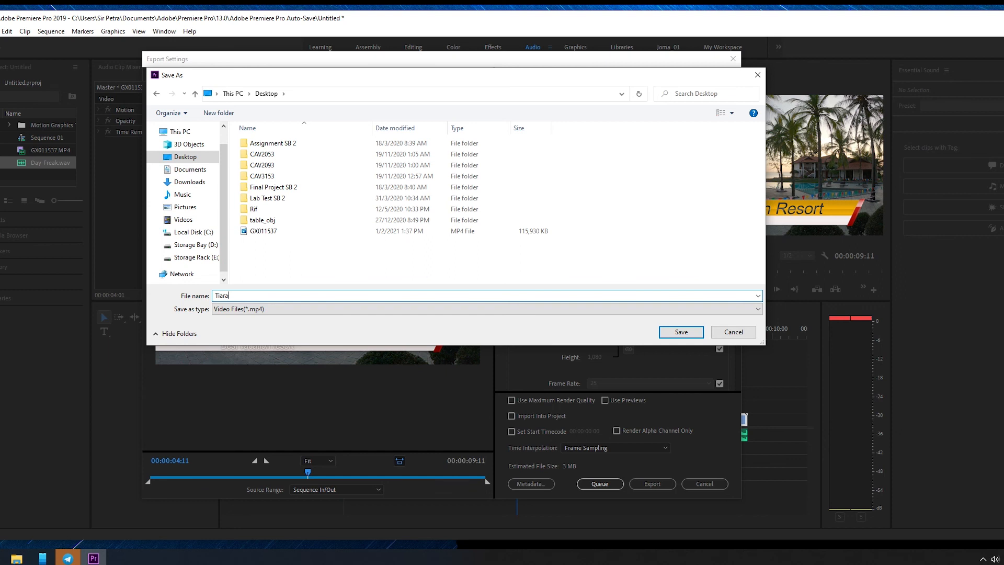
pyautogui.write(' Beach Resort')
pyautogui.click(544, 309)
pyautogui.click(551, 315)
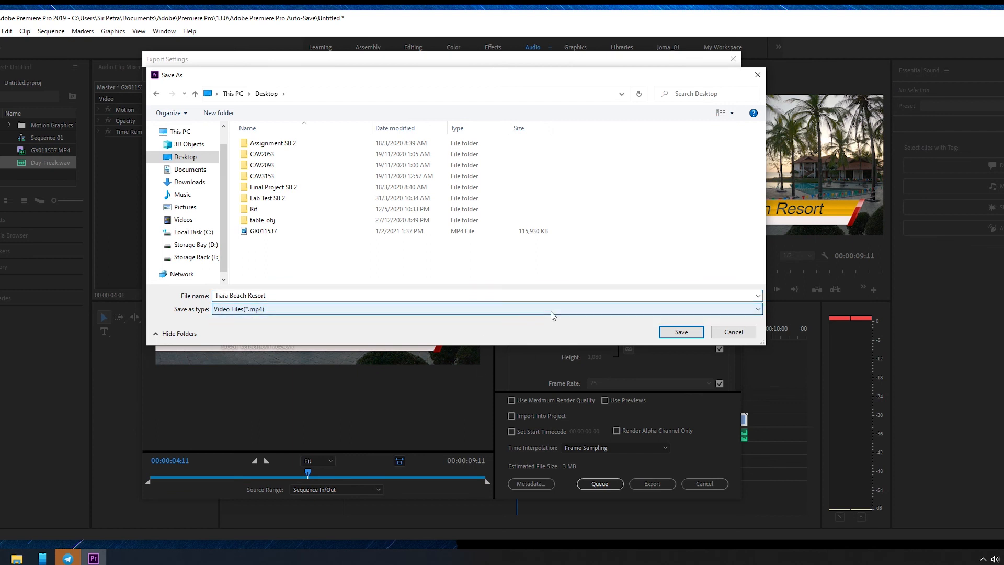
pyautogui.click(680, 333)
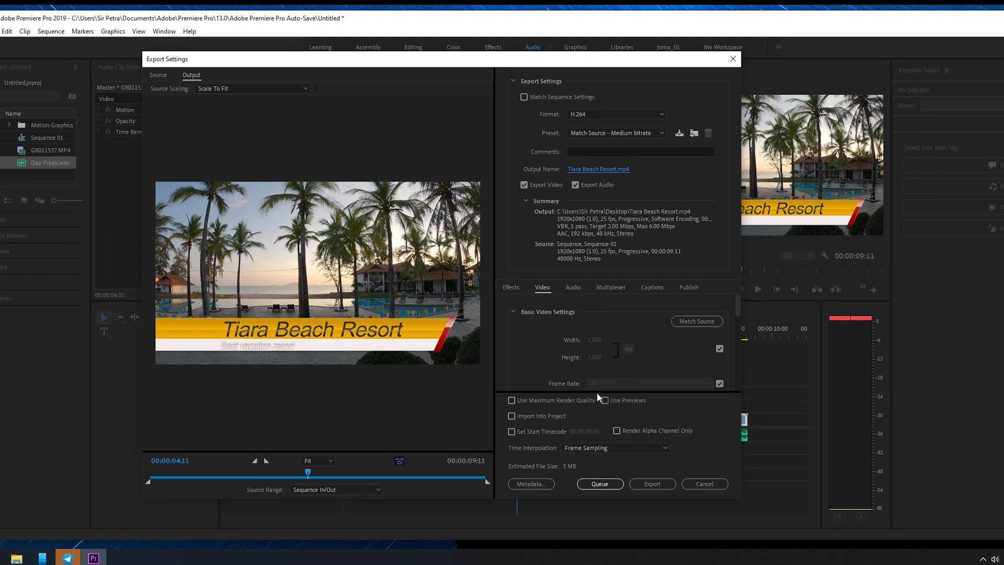
# Step: Export the sequence directly to Tiara Beach Resort.mp4 instead of queueing it in Media Encoder
pyautogui.click(579, 482)
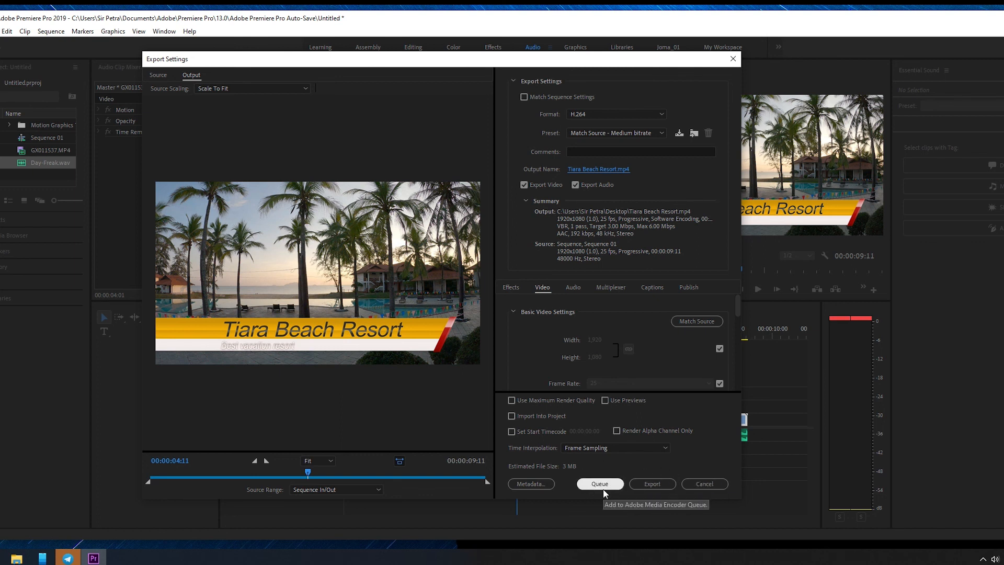
pyautogui.click(648, 482)
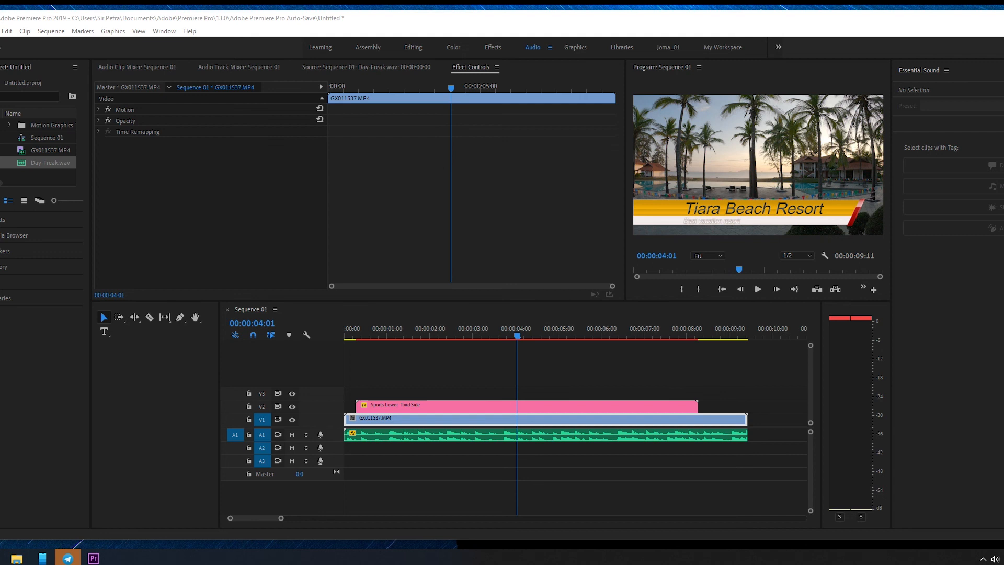
pyautogui.click(6, 292)
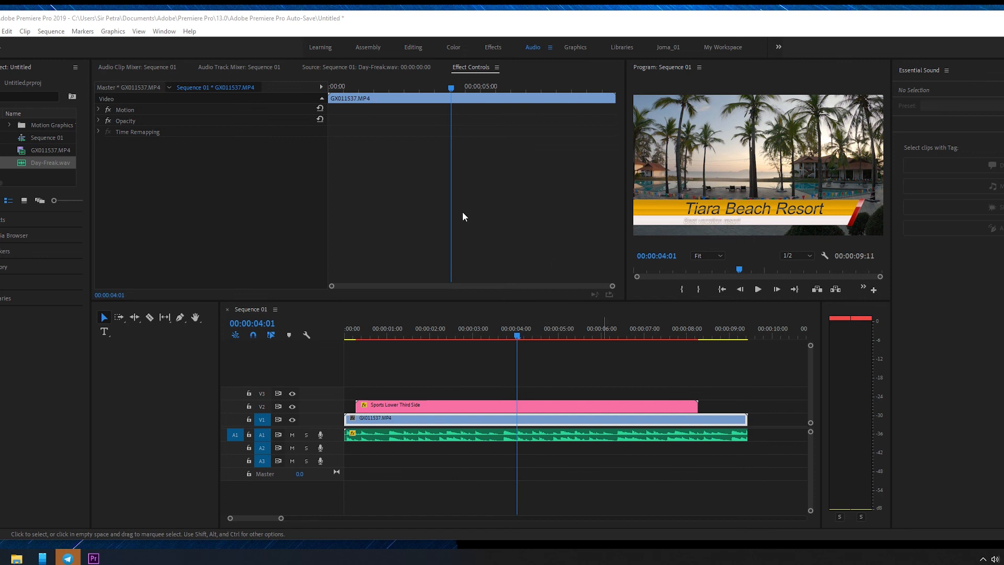
# Step: Reopen the media export settings for Sequence 01 to review the output summary, and close them without exporting
pyautogui.click(37, 23)
pyautogui.click(0, 32)
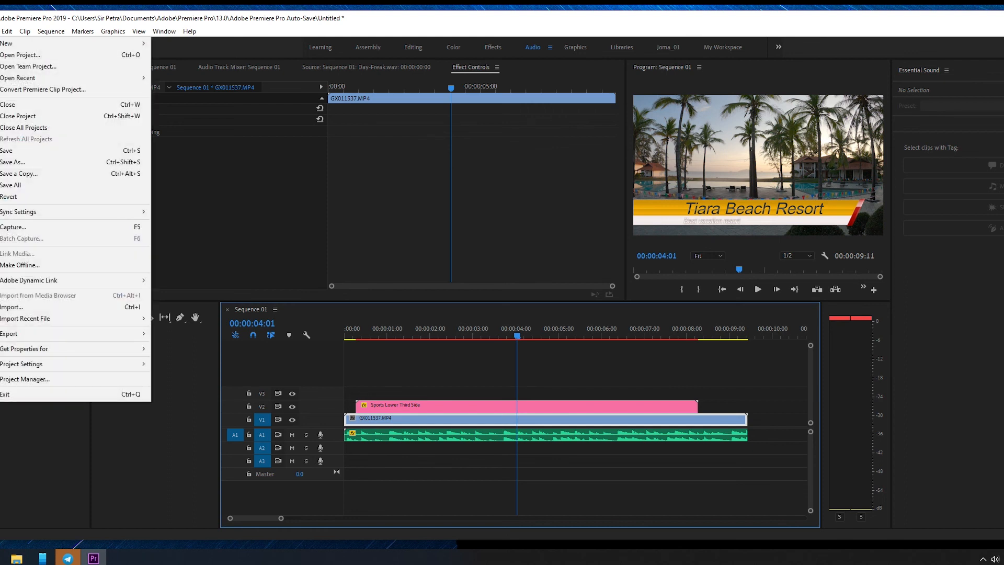
pyautogui.moveTo(49, 333)
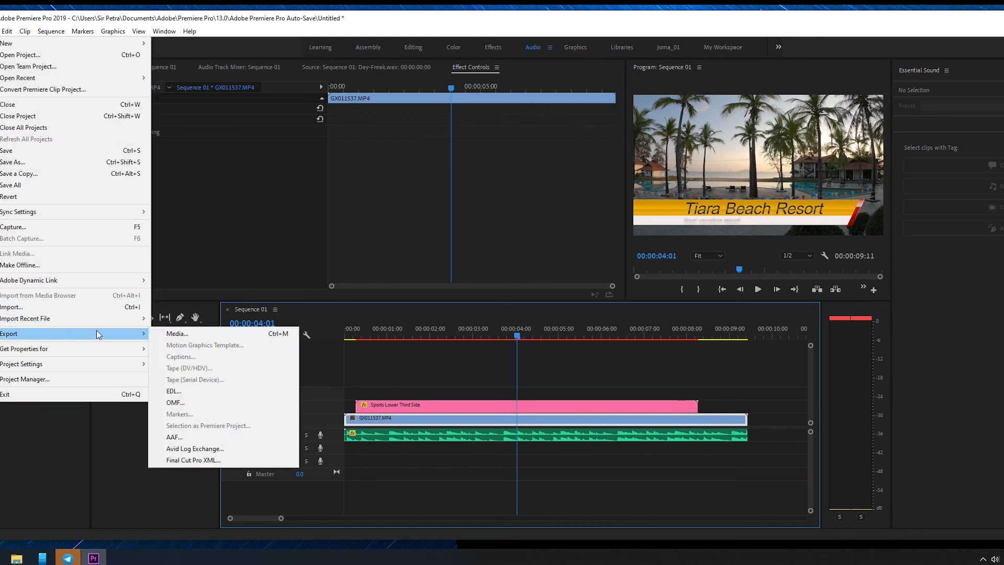
pyautogui.click(165, 334)
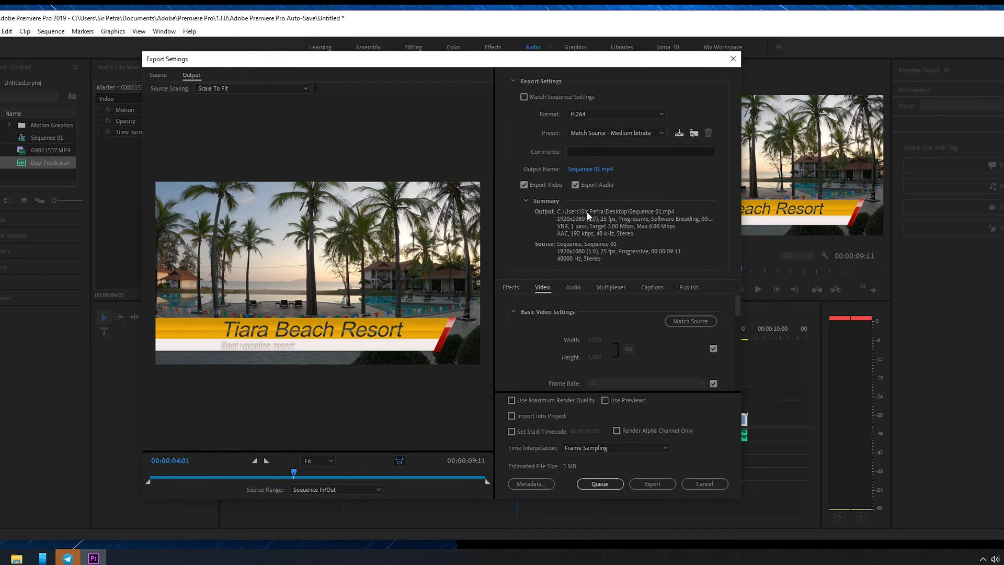
pyautogui.click(707, 482)
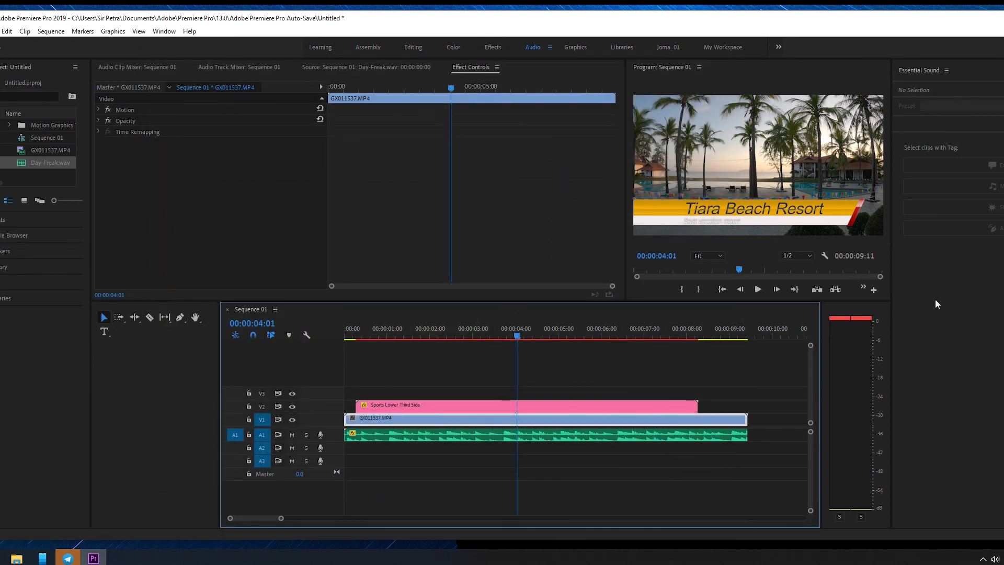